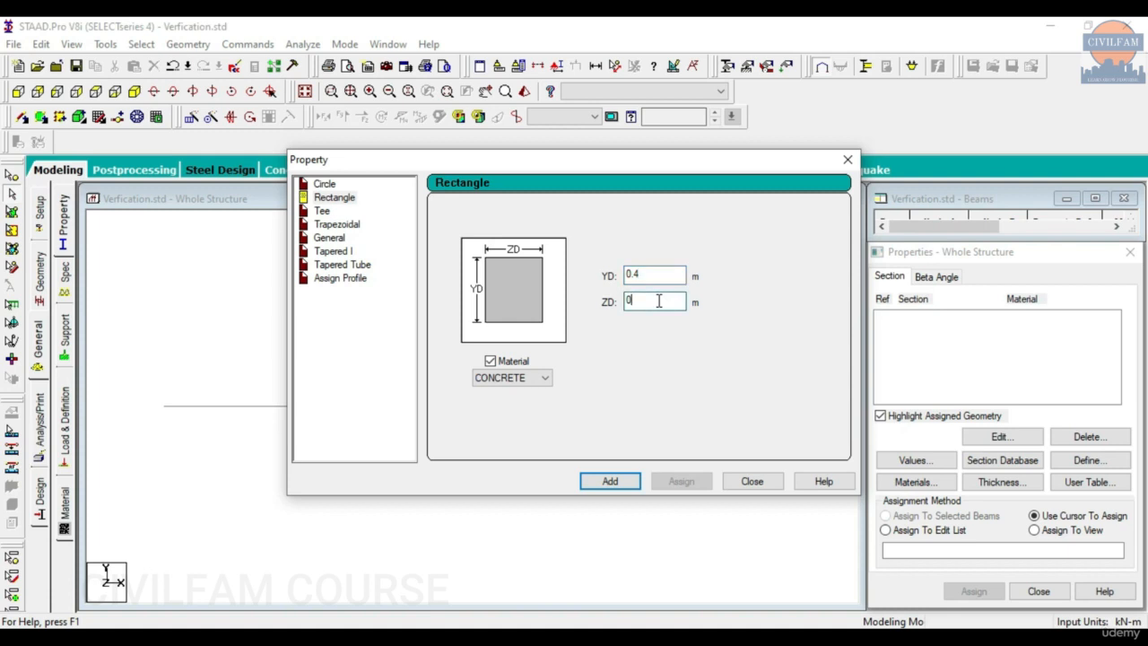
Step: Set ZD to 0.3 m and add the 0.40 x 0.30 m rectangular concrete section
type("3")
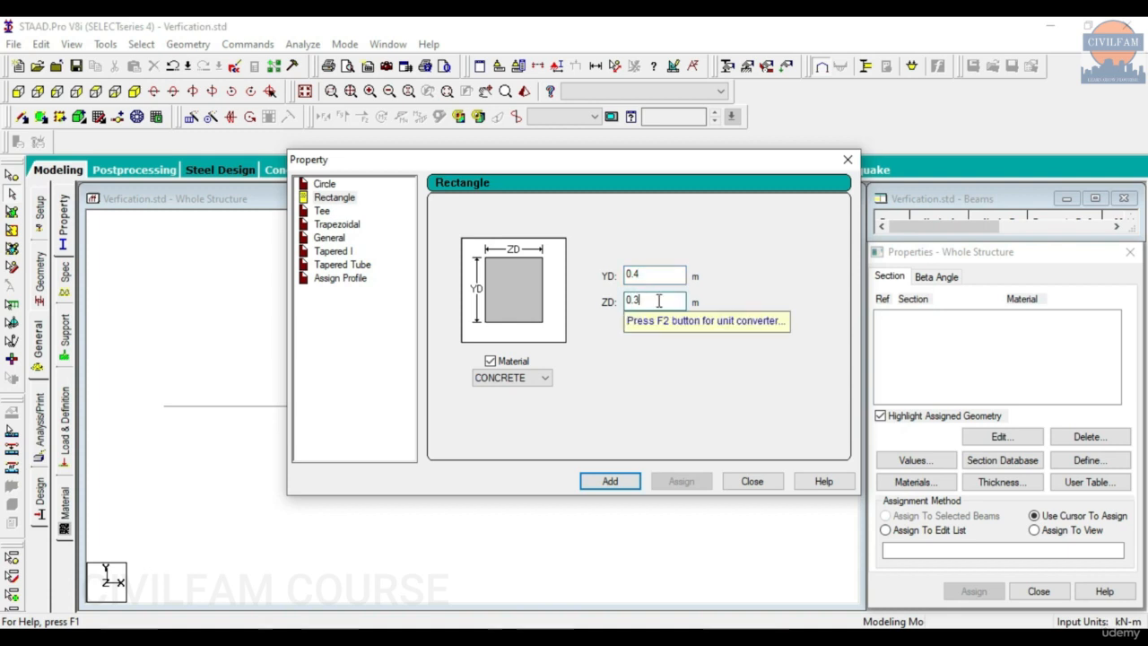
left_click(610, 482)
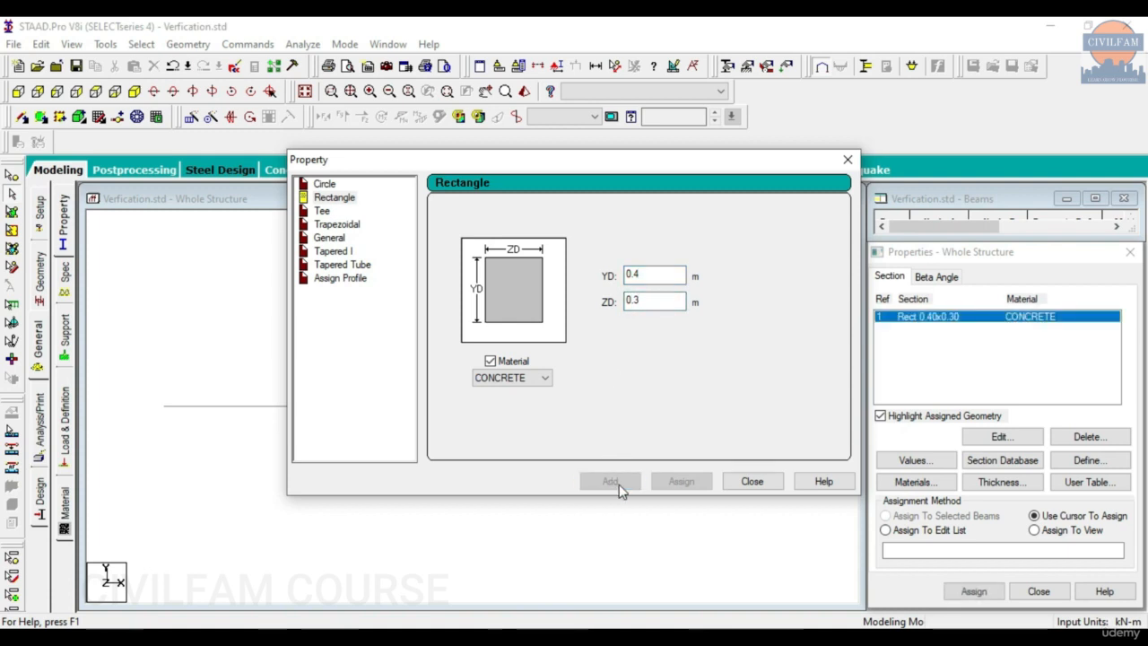
left_click(750, 481)
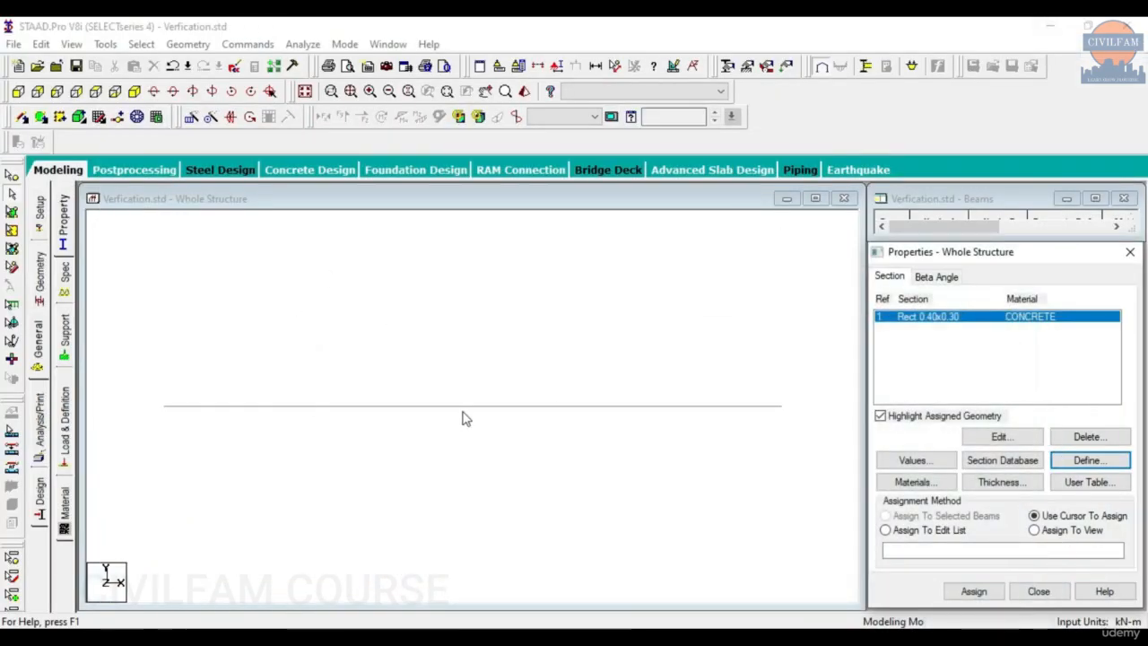
Step: Assign the Rect 0.40x0.30 concrete section to the beam using the cursor assignment method
left_click(462, 432)
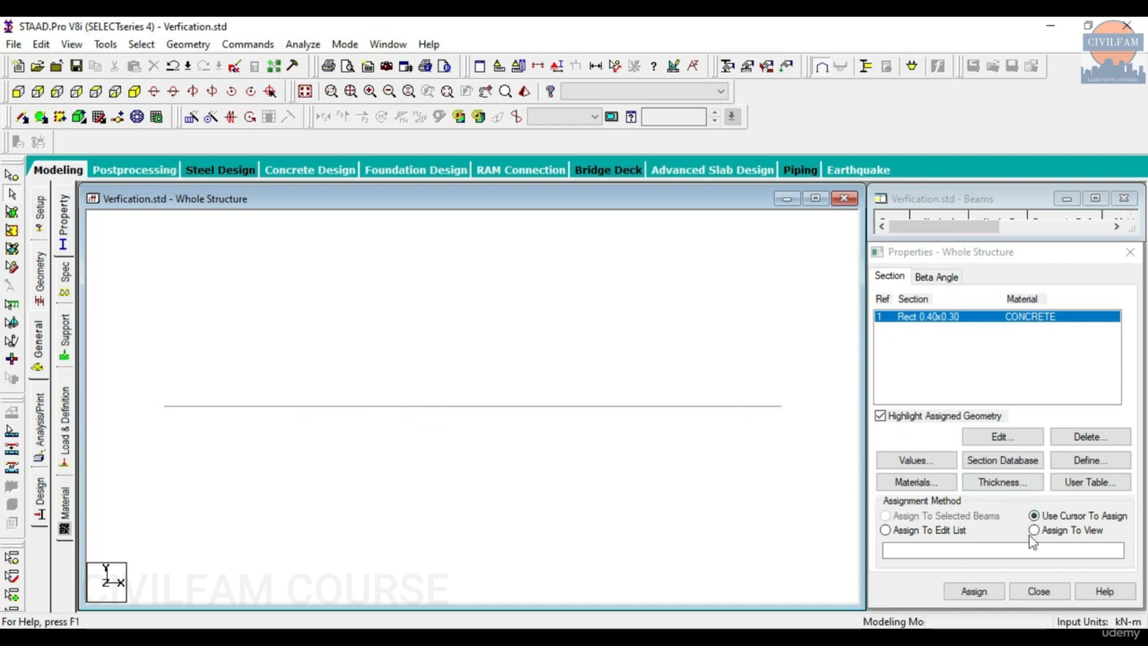
left_click(974, 591)
left_click(522, 408)
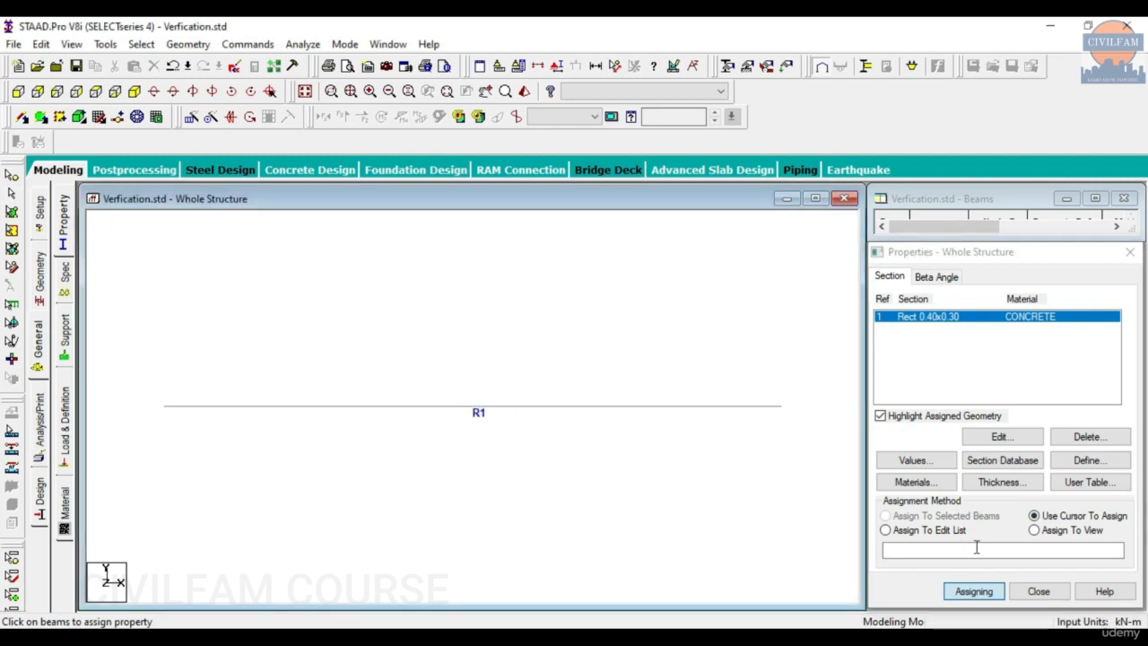
left_click(974, 591)
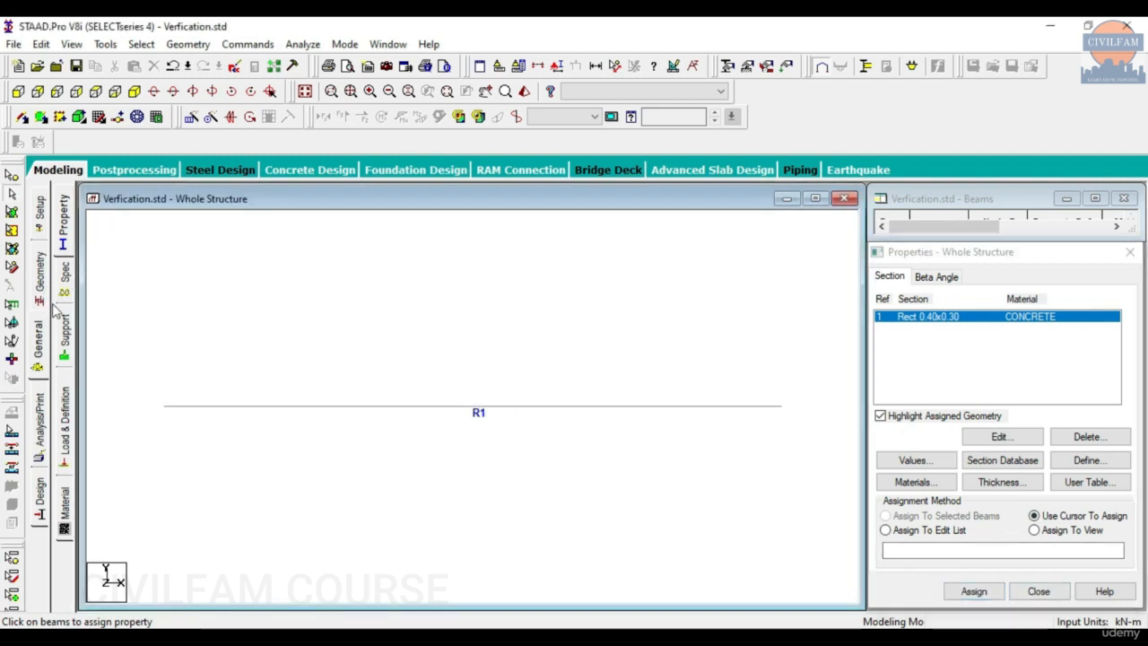
Step: Create a pinned support definition for the structure
left_click(63, 336)
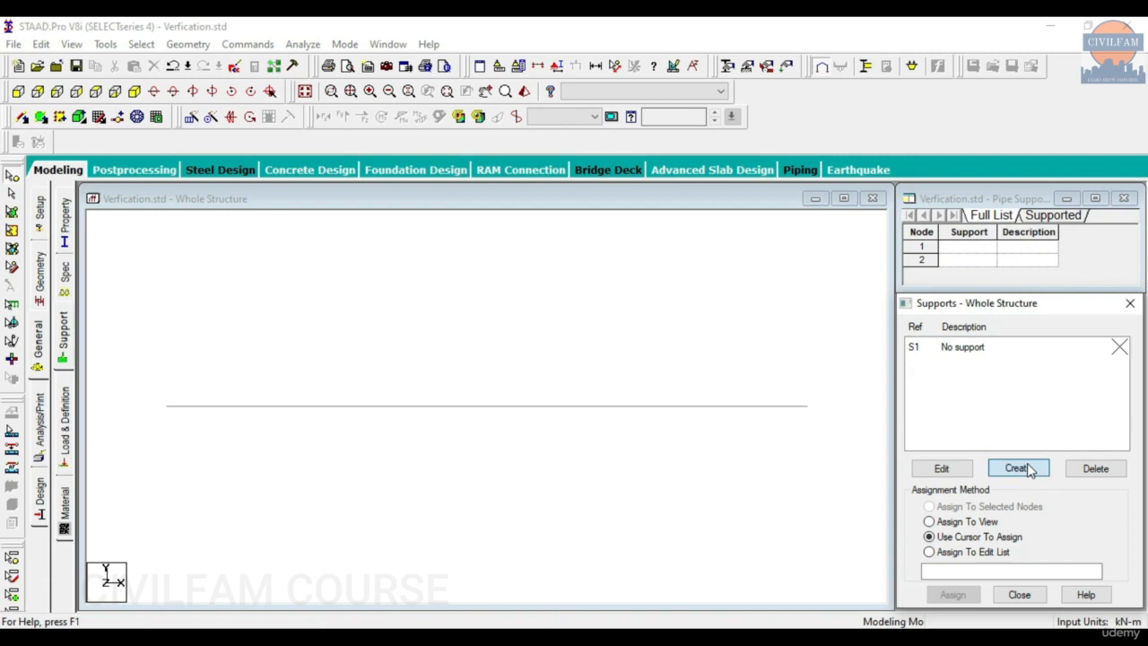
left_click(1016, 466)
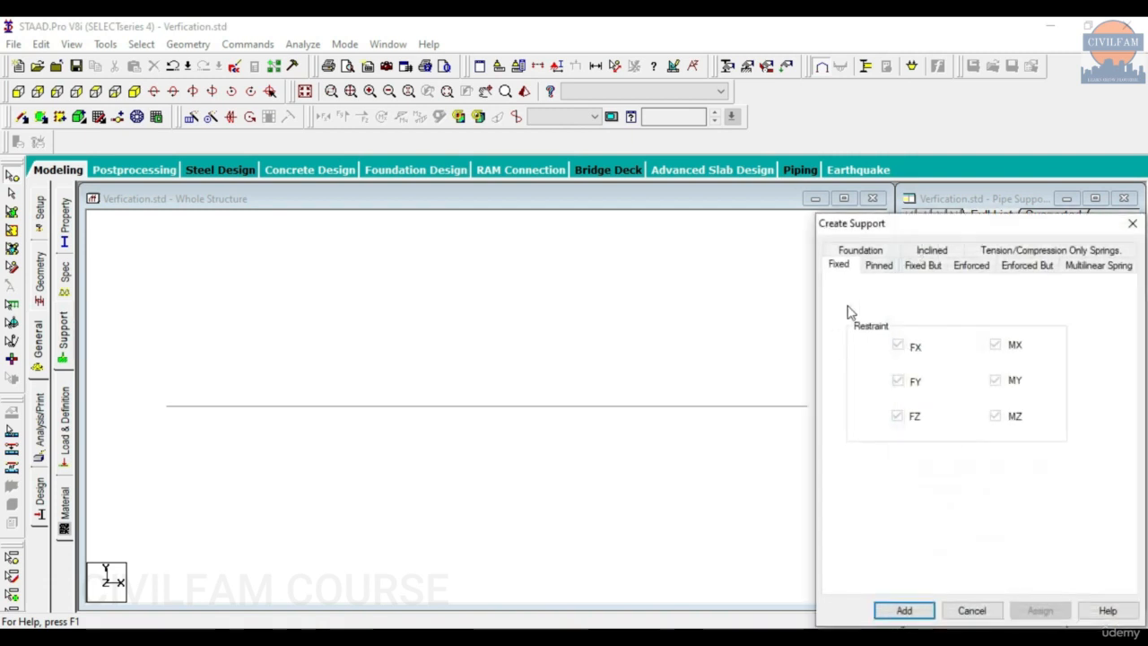
left_click(879, 266)
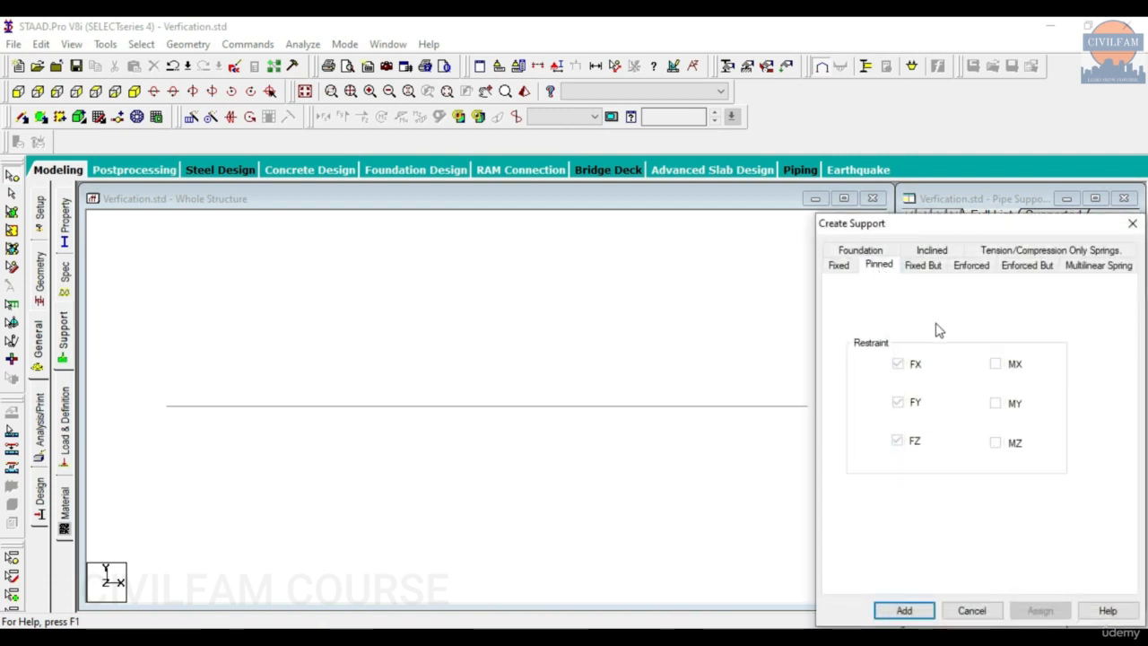
left_click(904, 609)
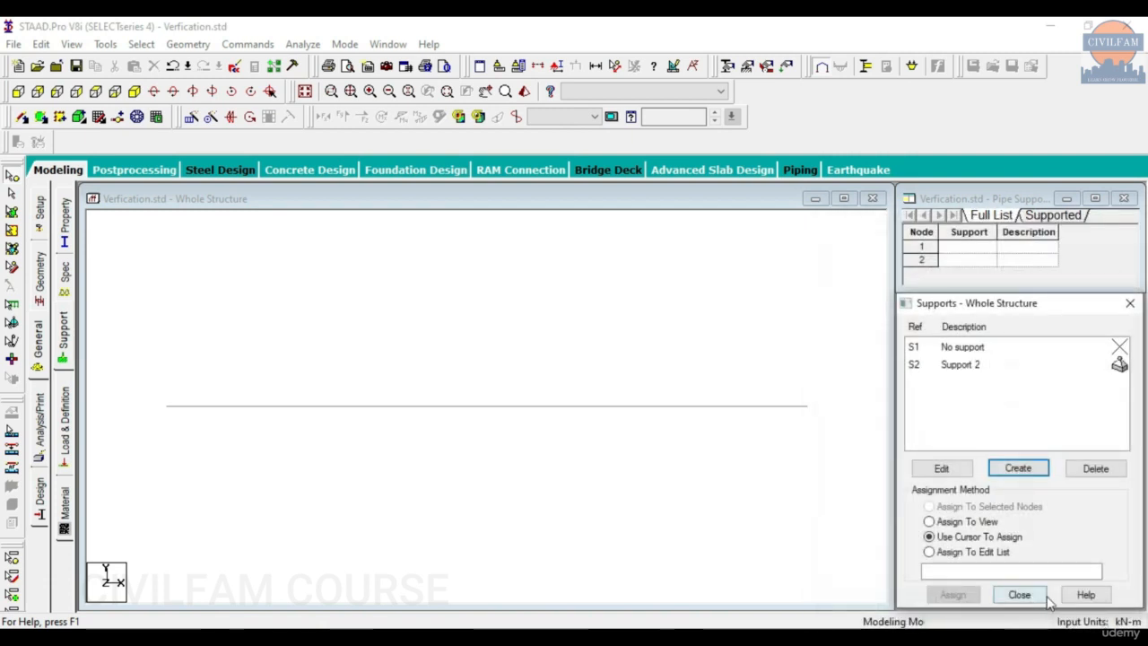
Step: Assign the pinned support to both end nodes of the beam and clear the node selection
left_click(977, 368)
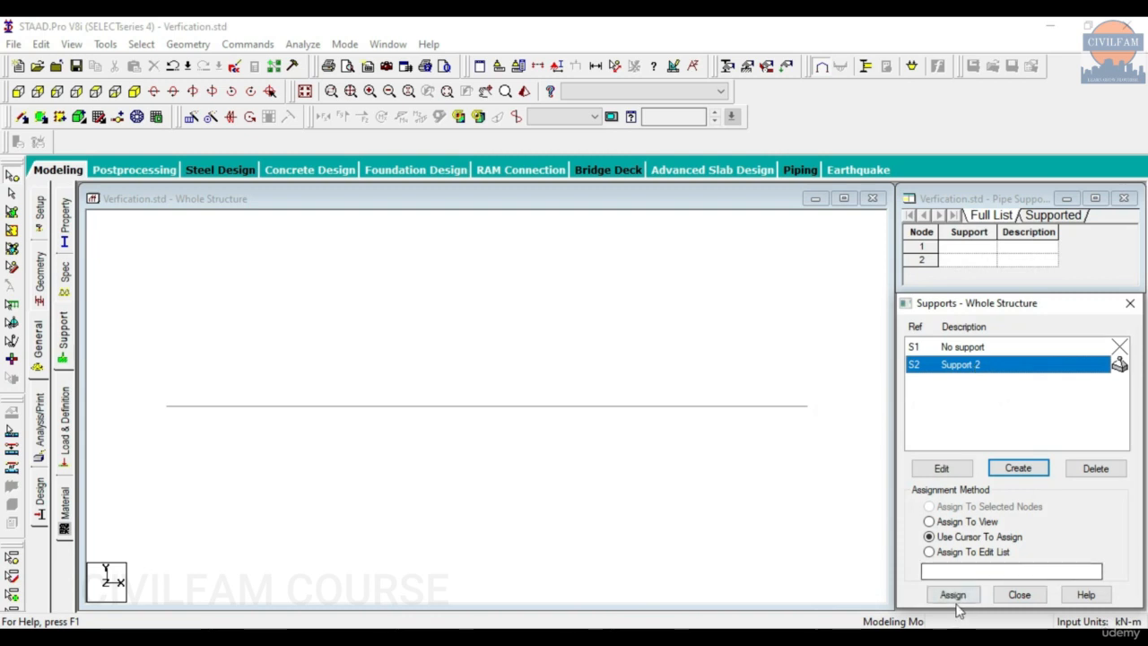
left_click(952, 595)
left_click(166, 409)
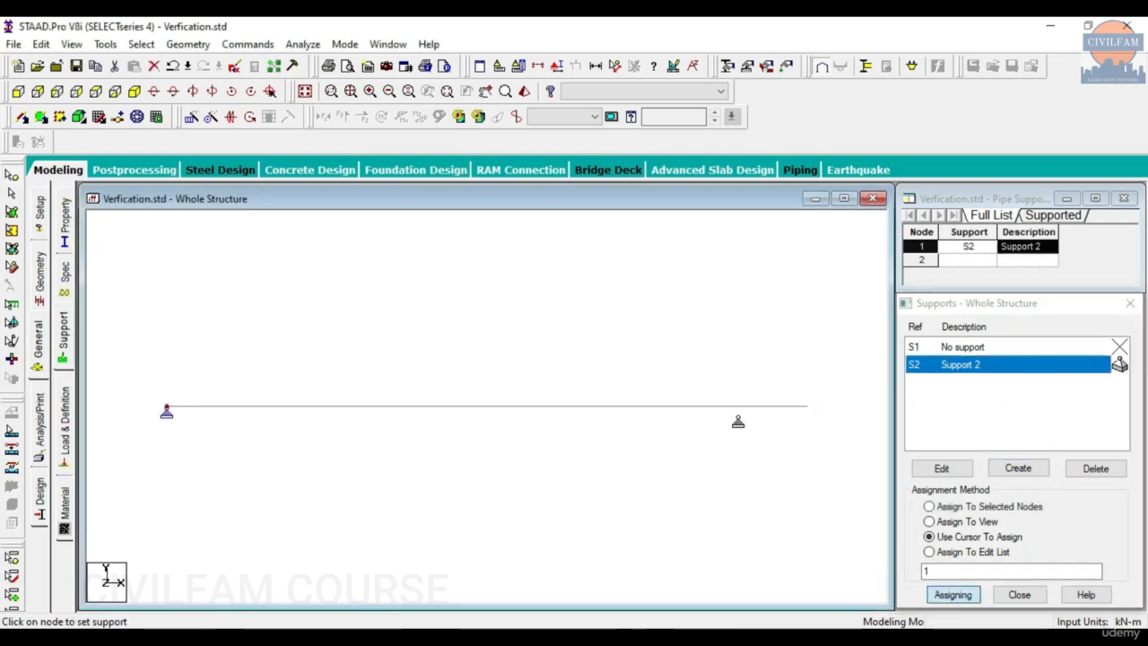
left_click(807, 410)
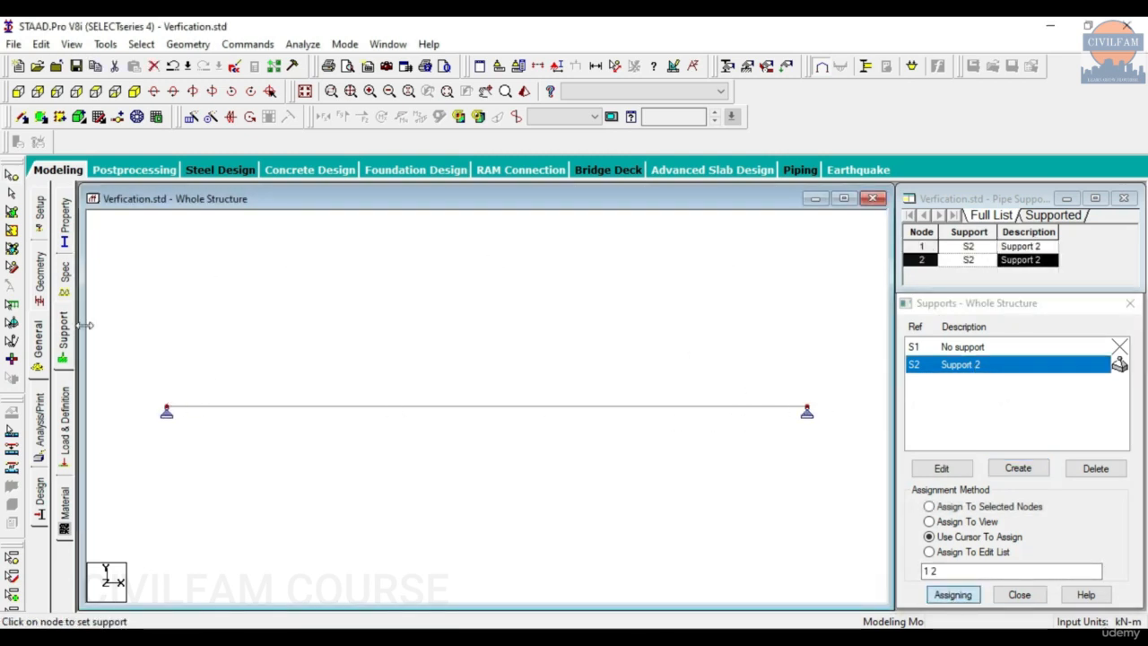
left_click(68, 348)
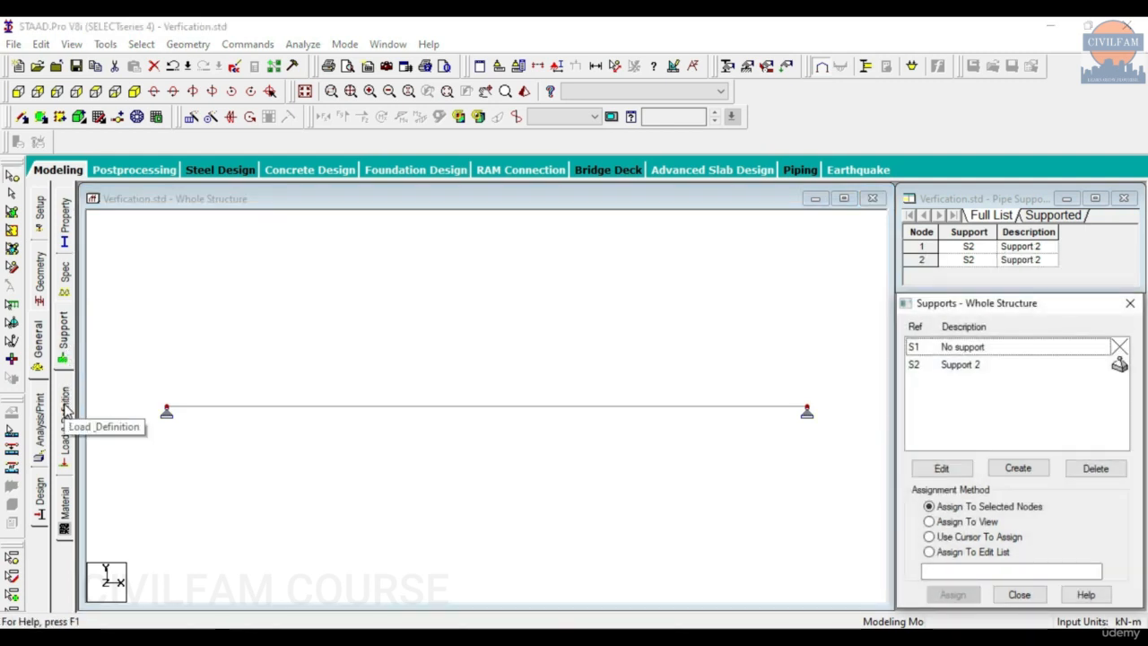
left_click(327, 301)
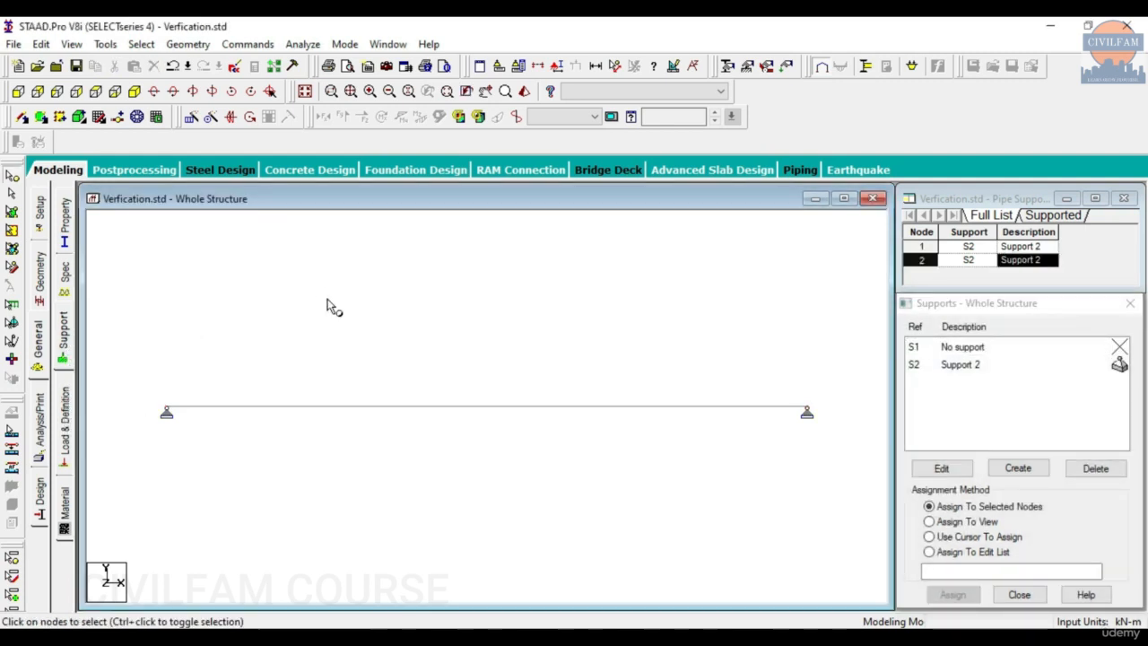
Step: Review the beam's assigned section, the section definition options for a rectangle, and the support assignments
left_click(39, 346)
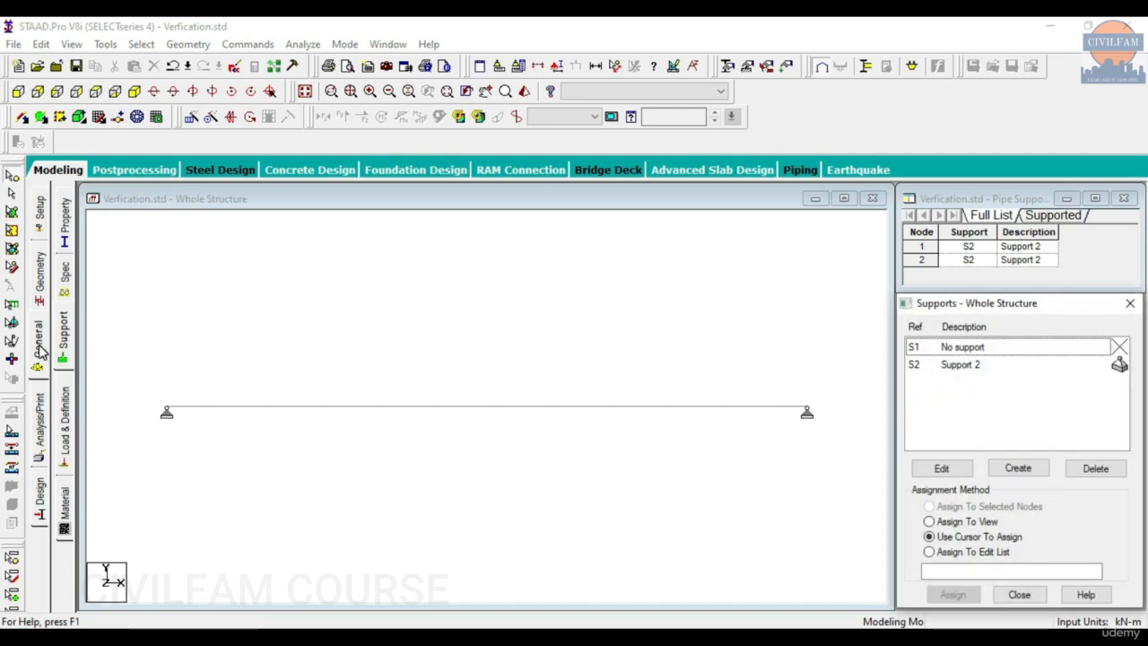
left_click(64, 218)
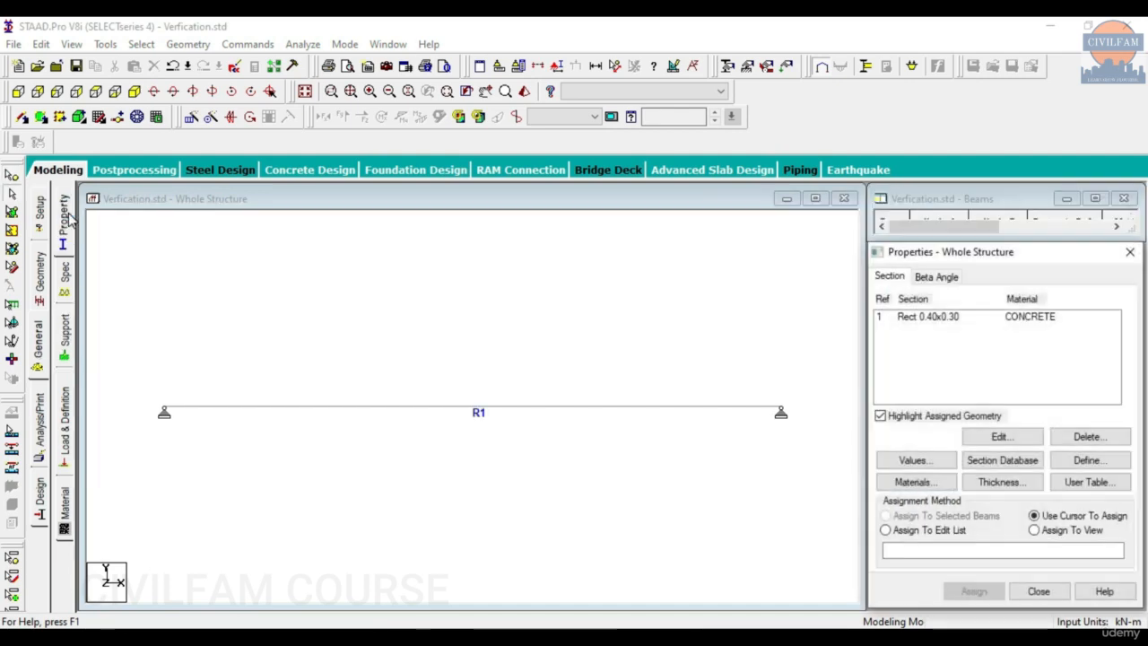
left_click(981, 316)
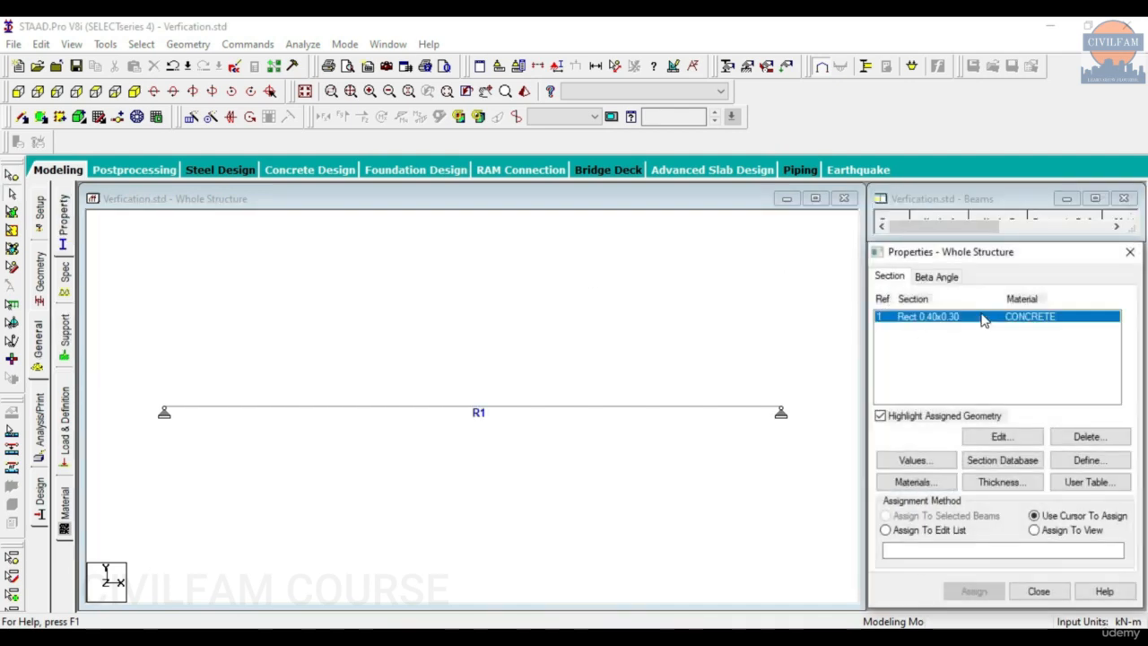
left_click(1086, 460)
left_click(346, 201)
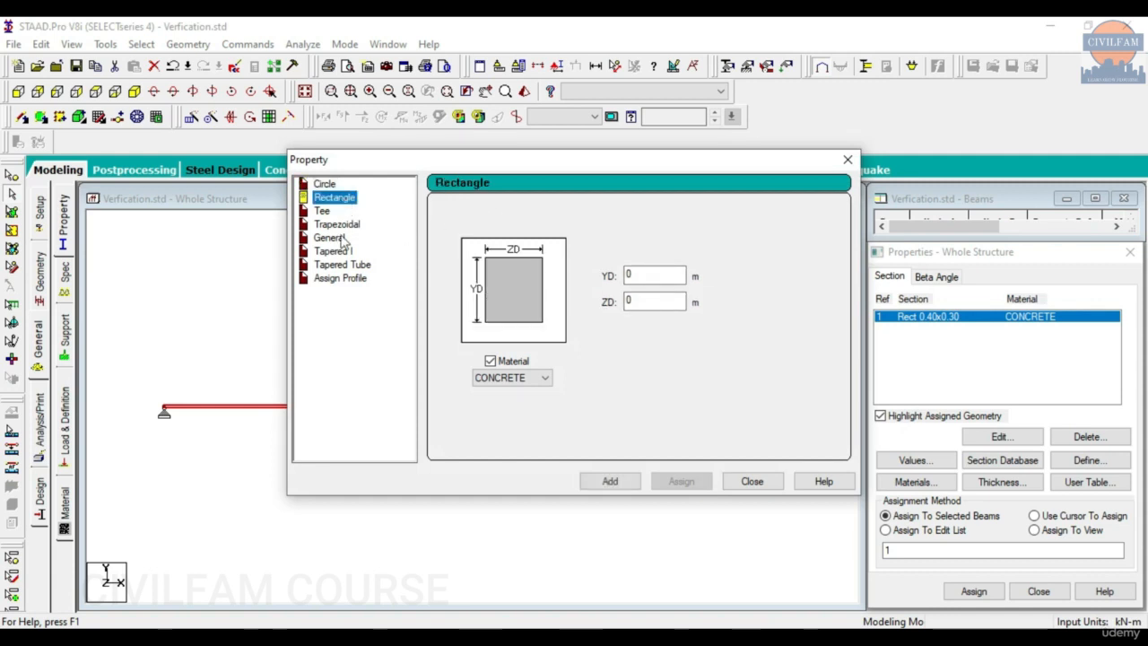
left_click(851, 160)
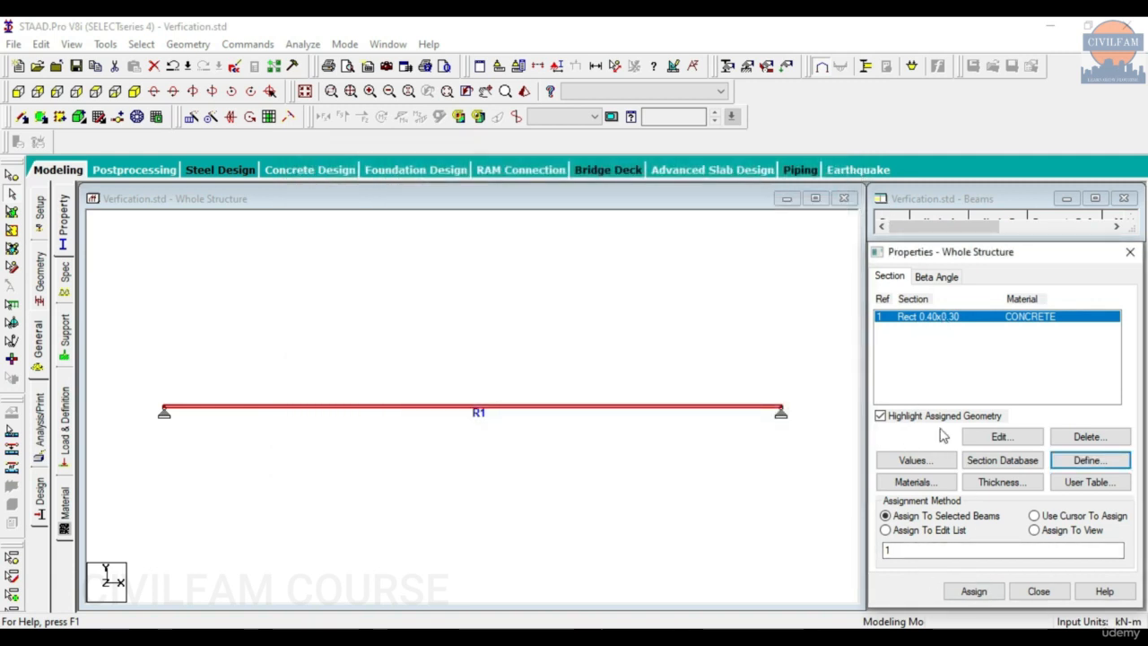
left_click(604, 477)
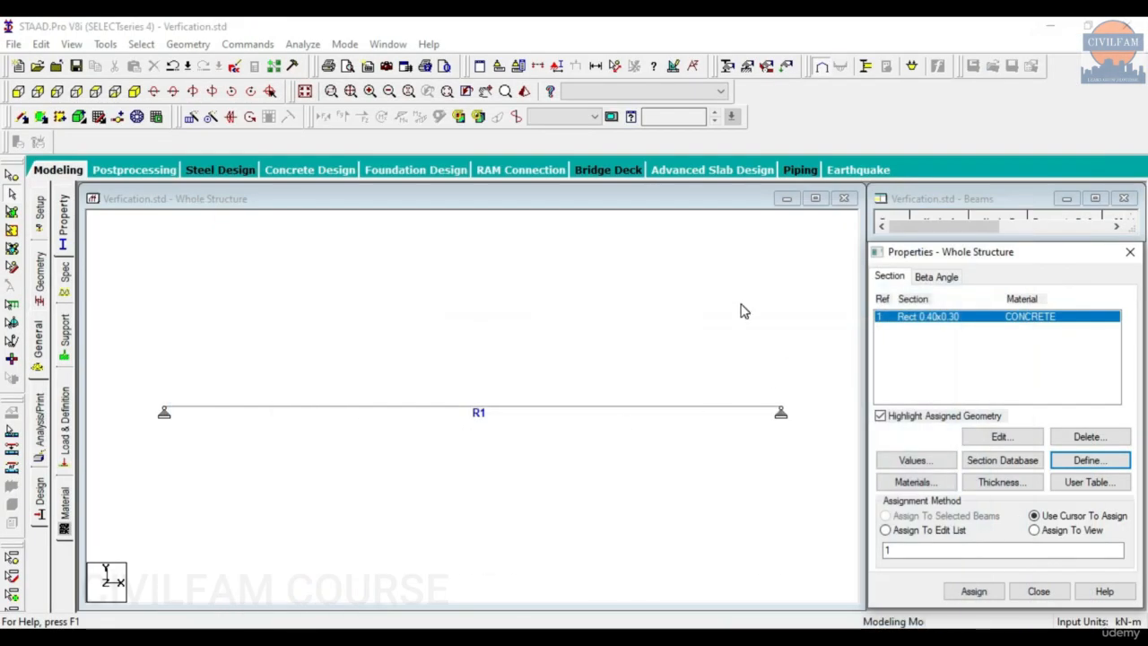
left_click(745, 310)
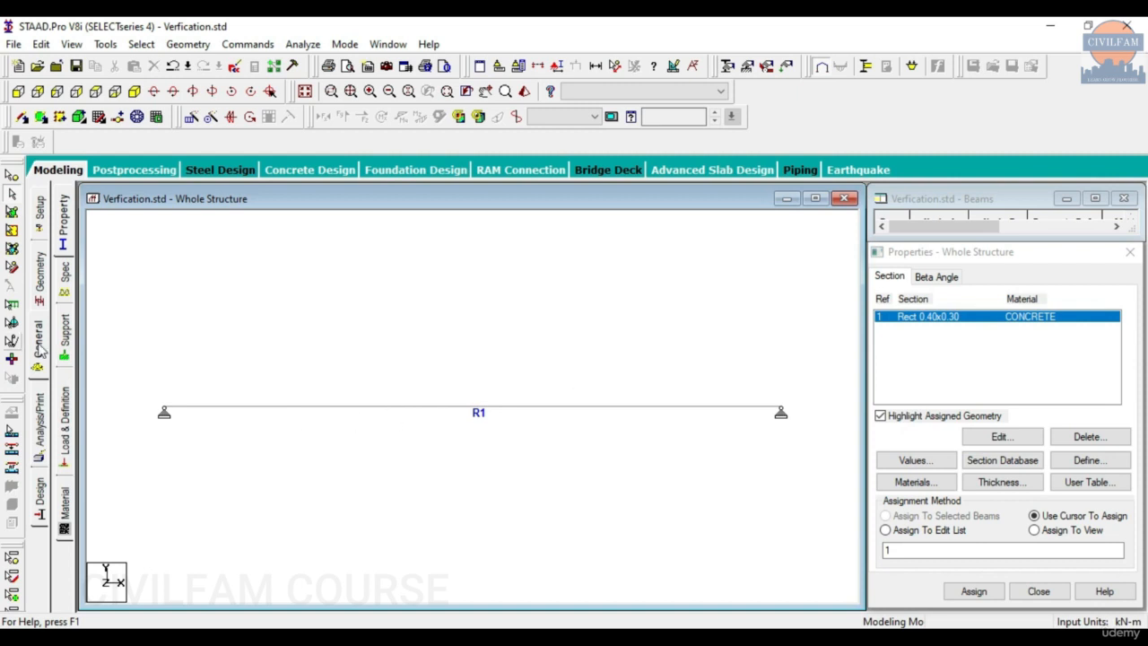
left_click(68, 343)
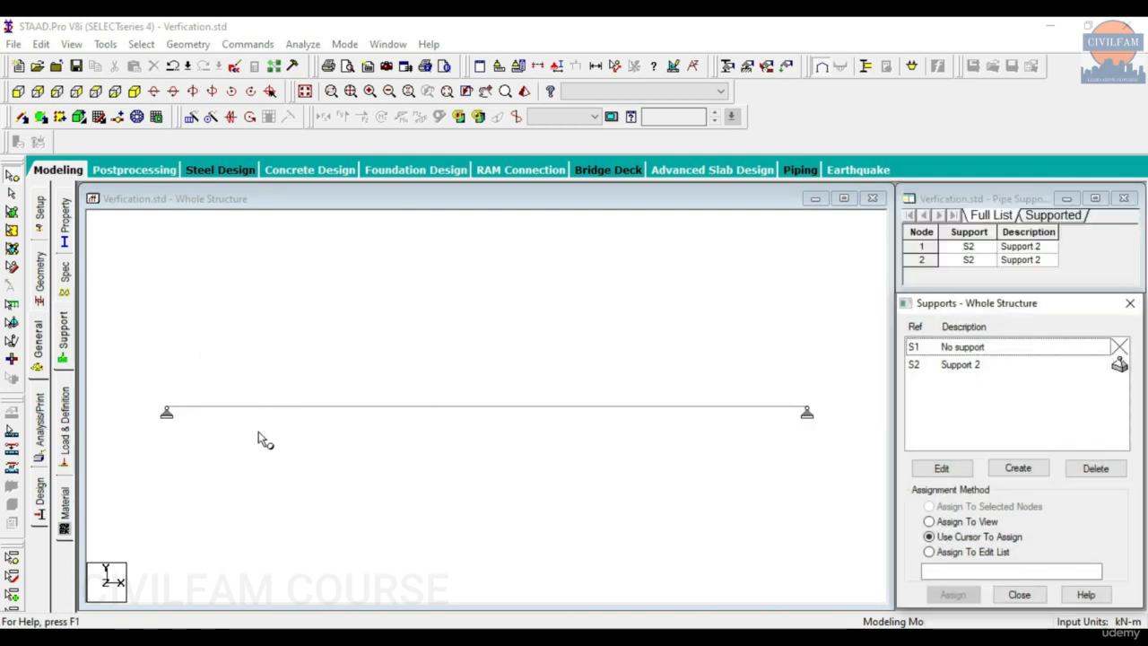
Step: Add primary load case 1 with loading type Dead and the title DL
left_click(67, 427)
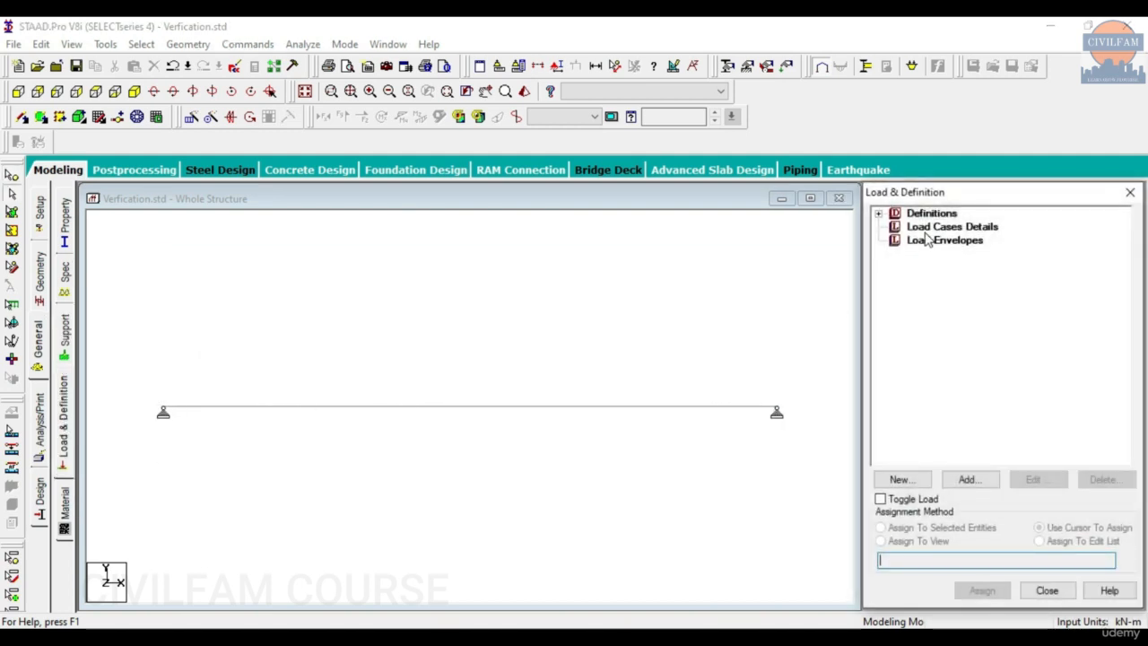
left_click(933, 231)
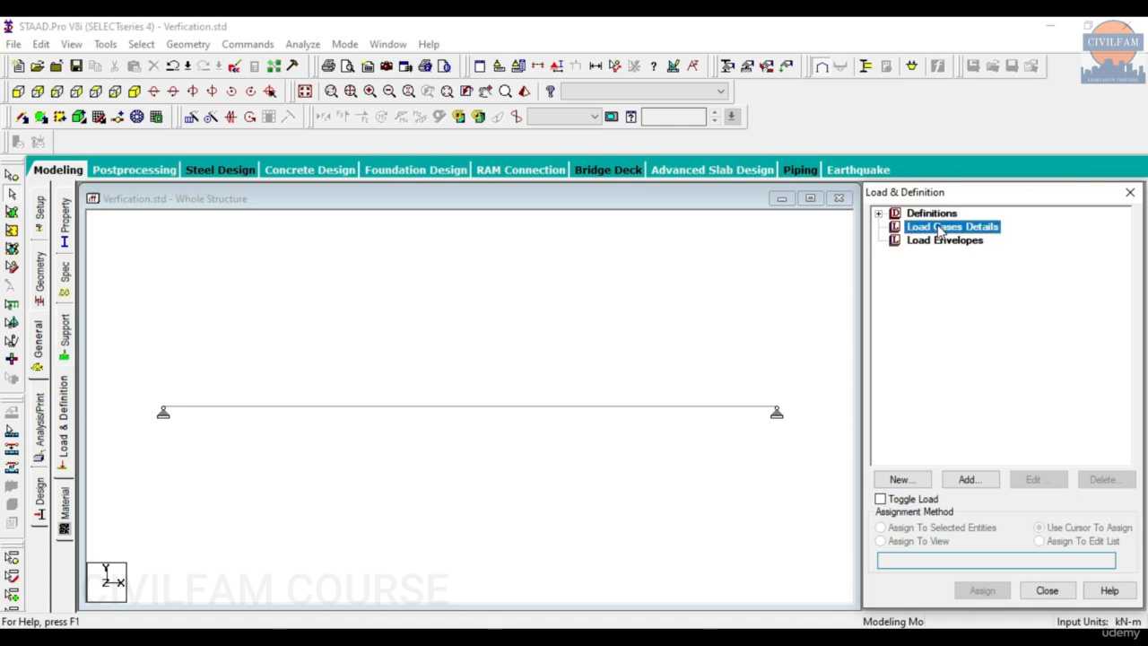
left_click(72, 416)
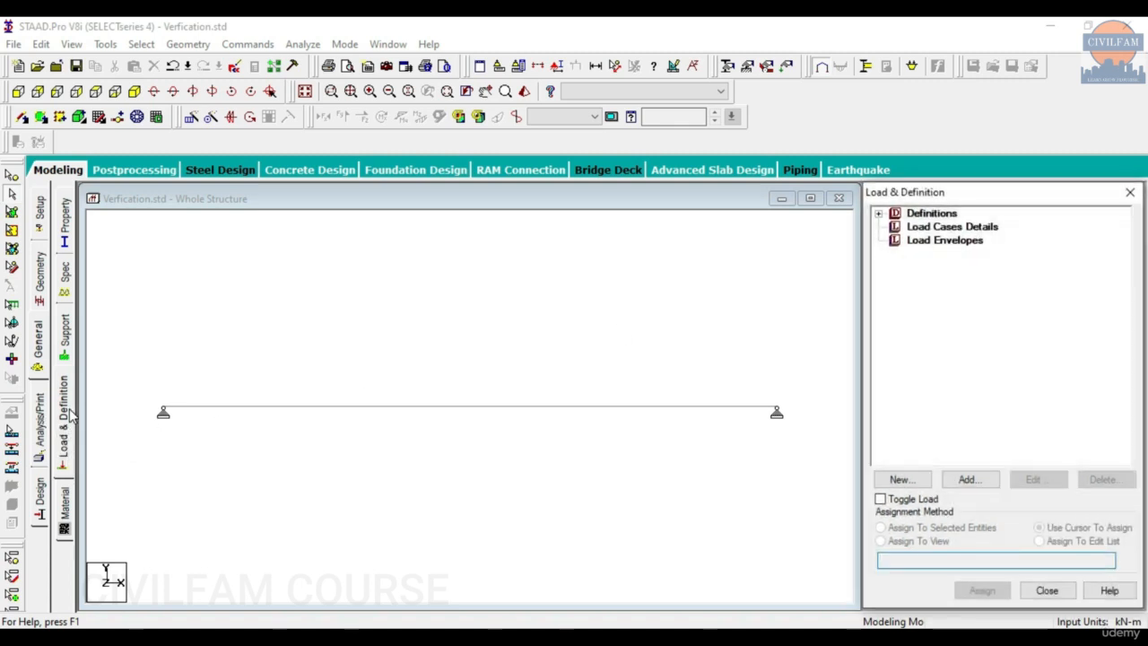
left_click(954, 233)
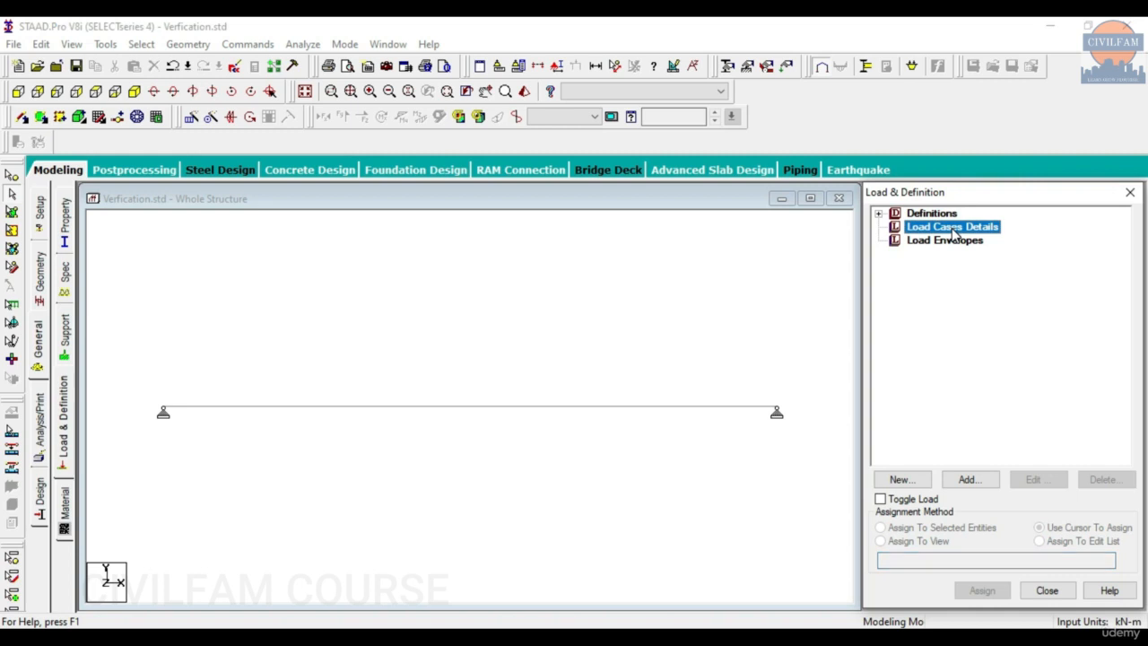
left_click(974, 481)
left_click(686, 235)
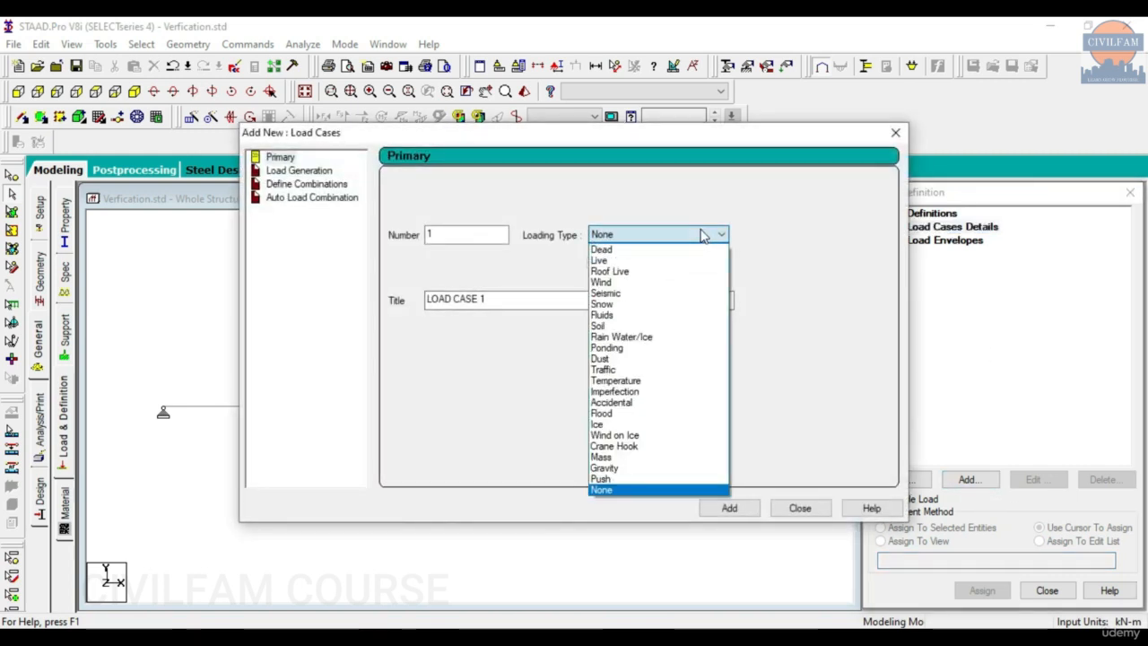
left_click(683, 259)
left_click_drag(525, 305, 240, 309)
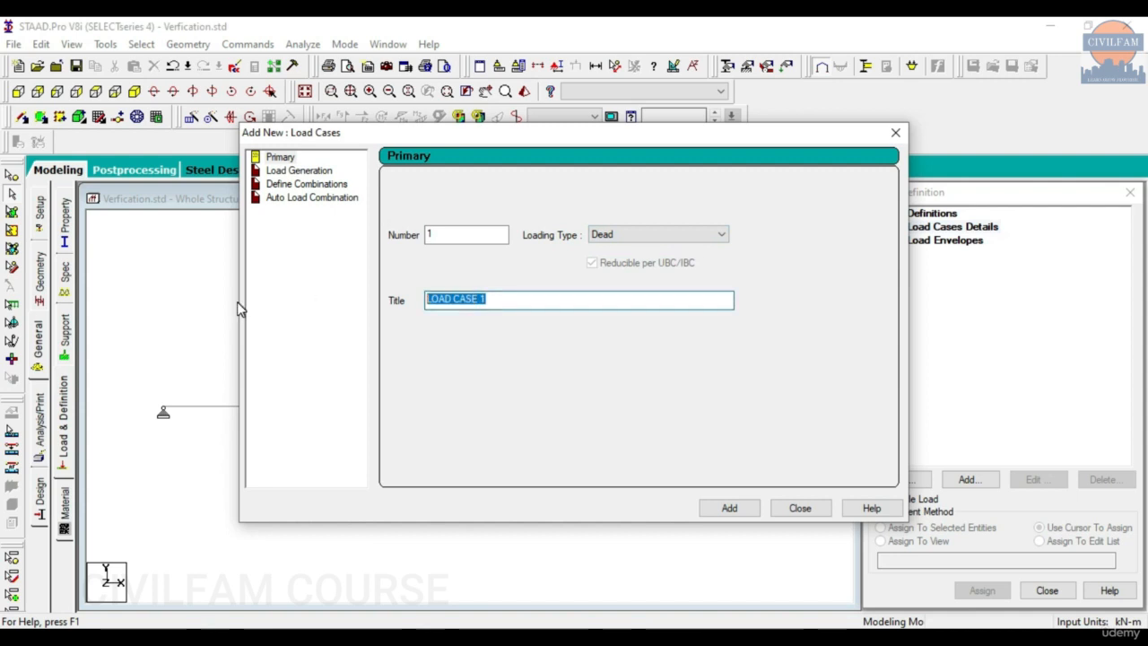
type("DL")
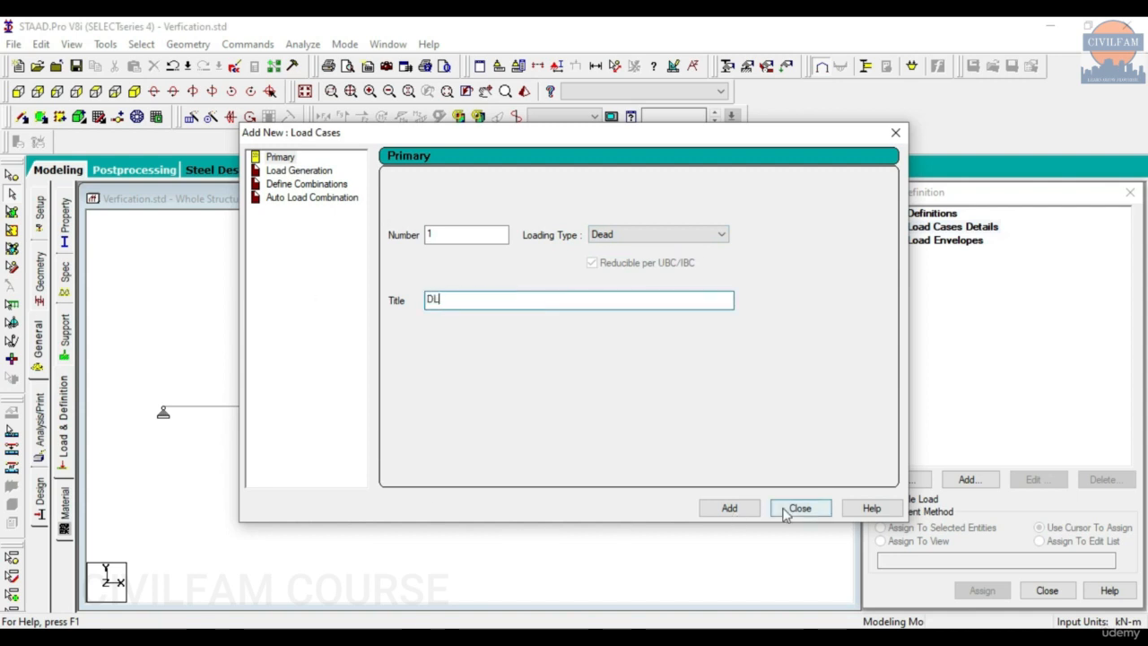
key("Return")
left_click(800, 507)
Step: Add primary load case 2 with loading type Live and the title LL
left_click(948, 229)
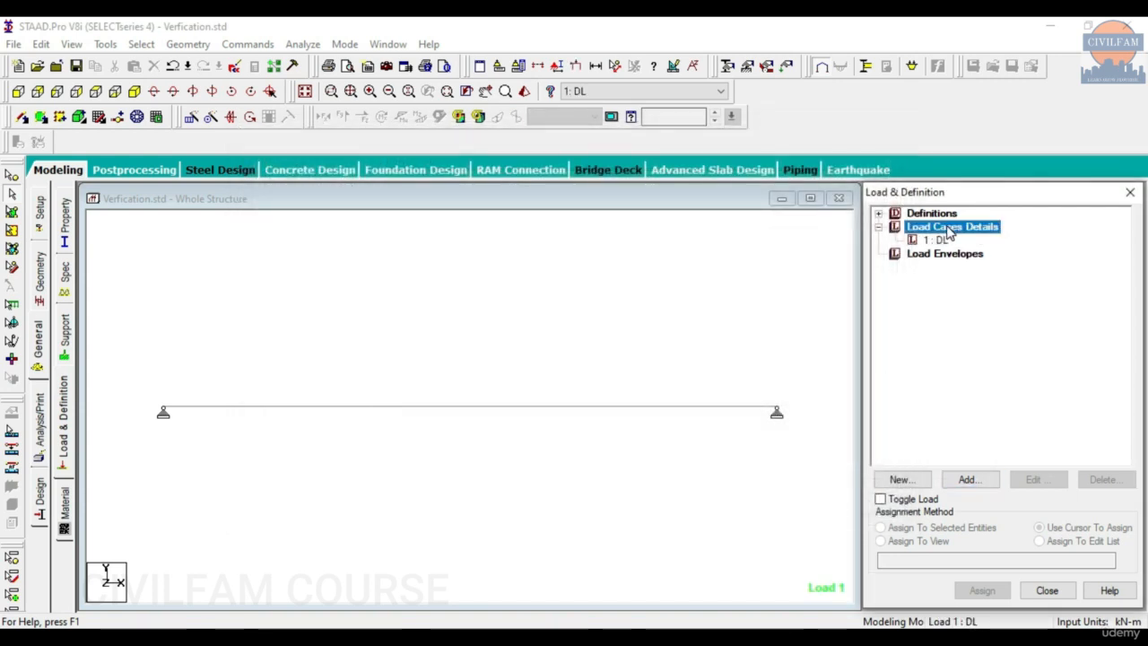
left_click(968, 479)
left_click(655, 237)
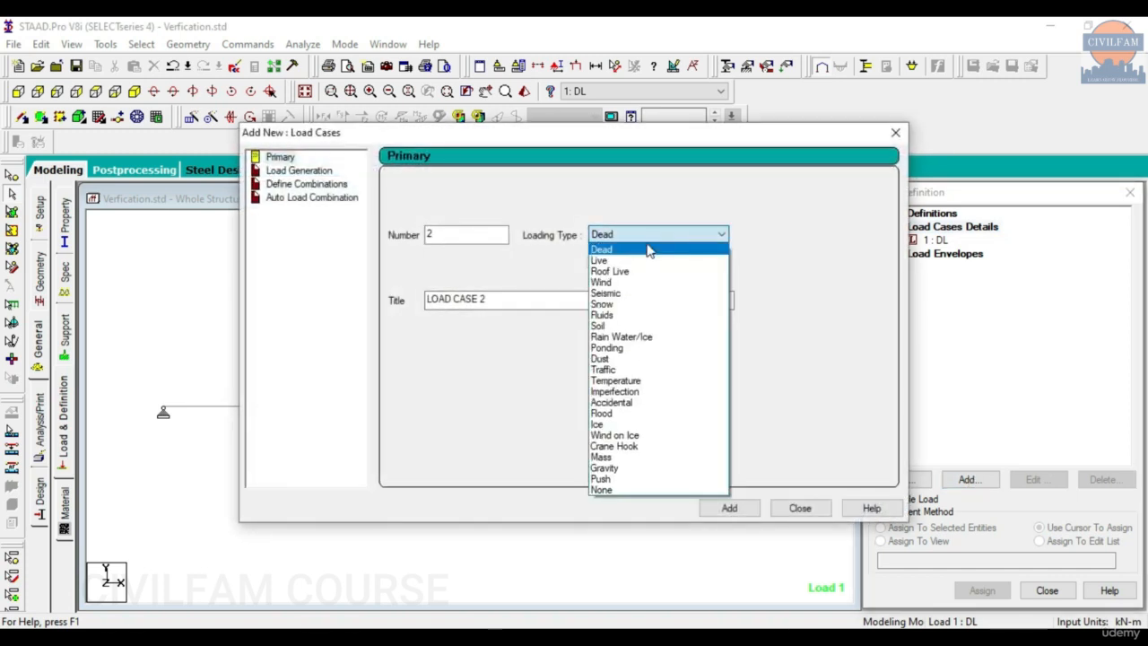
left_click(642, 259)
left_click_drag(493, 299, 412, 305)
type("LL")
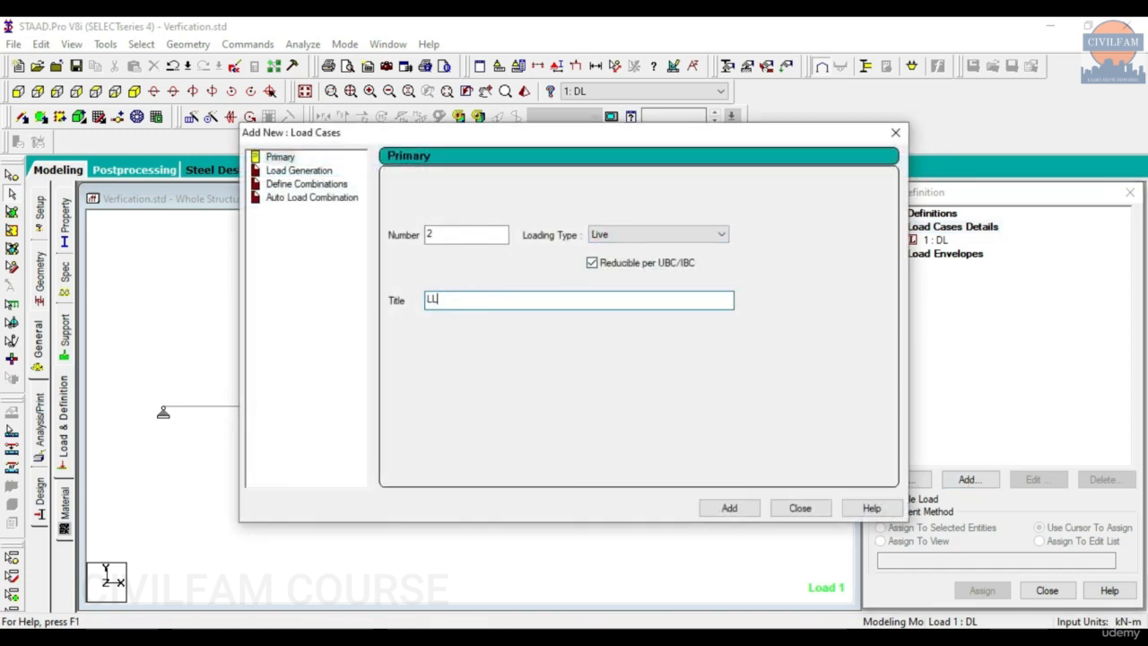
left_click(729, 507)
left_click(800, 508)
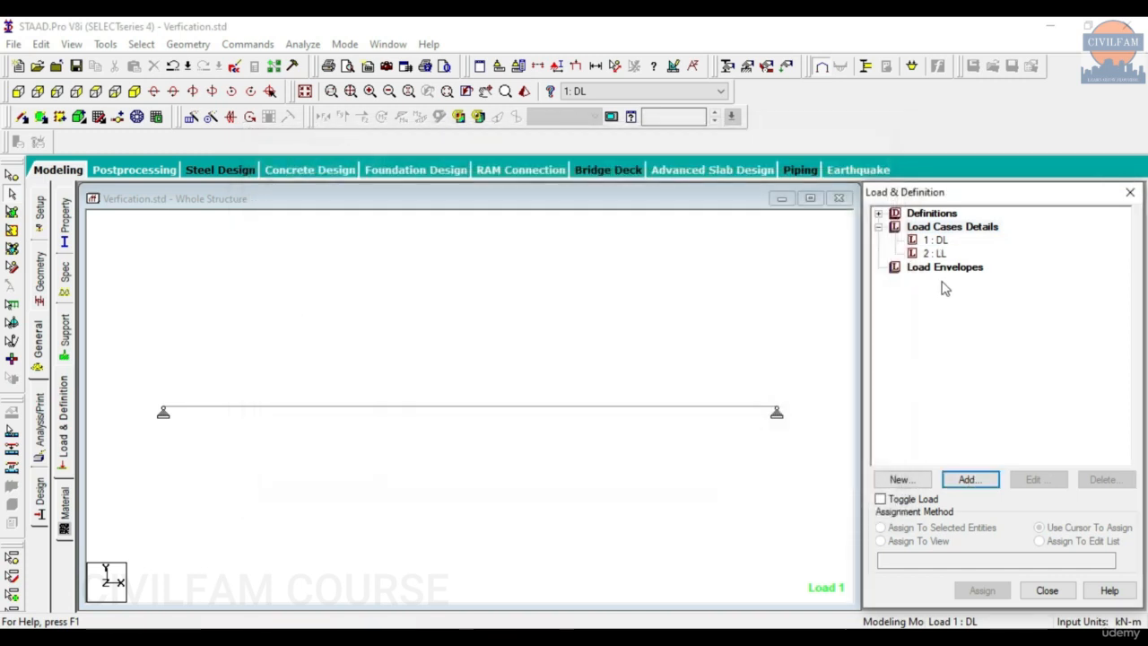
left_click(935, 241)
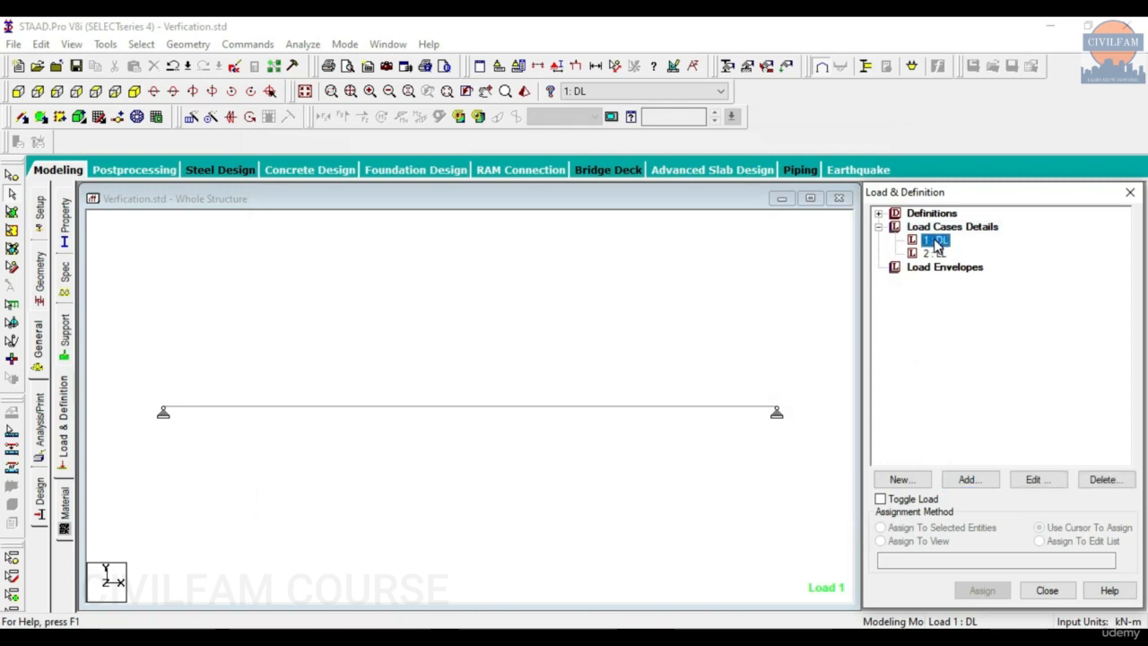
left_click(992, 485)
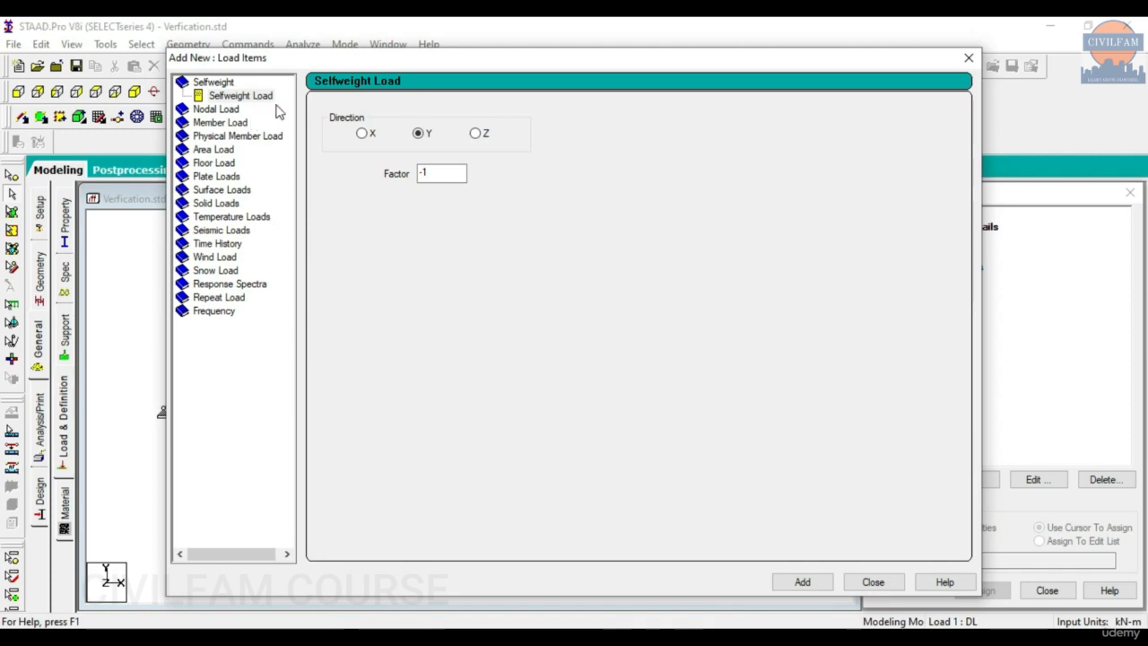
left_click(802, 581)
left_click(873, 581)
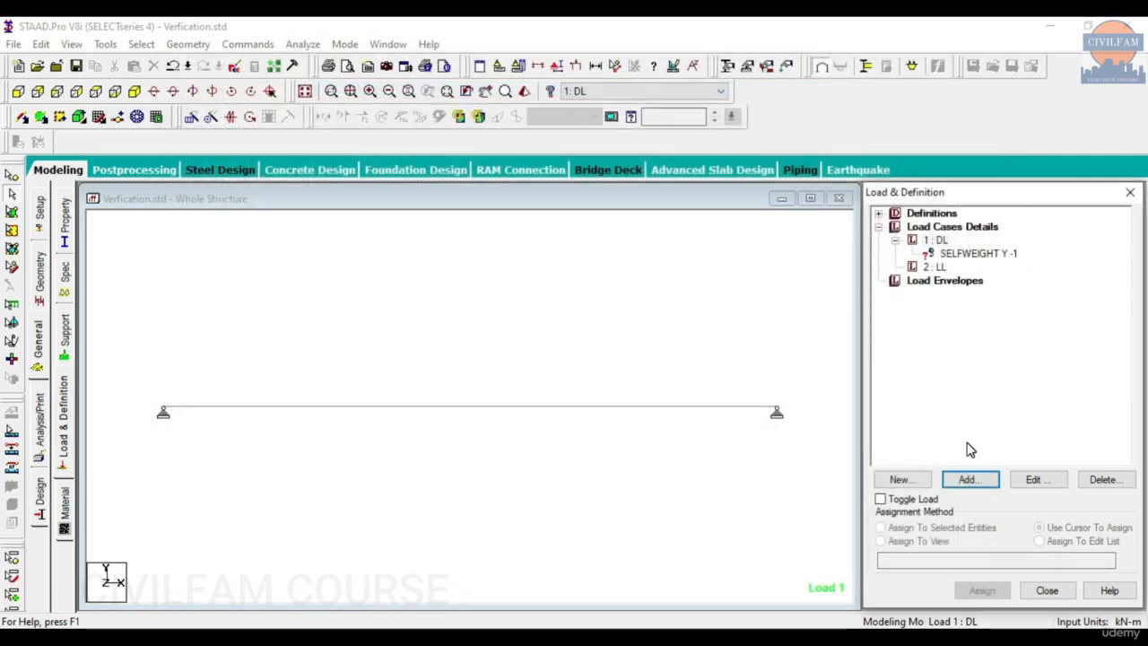
left_click(969, 256)
left_click(1093, 483)
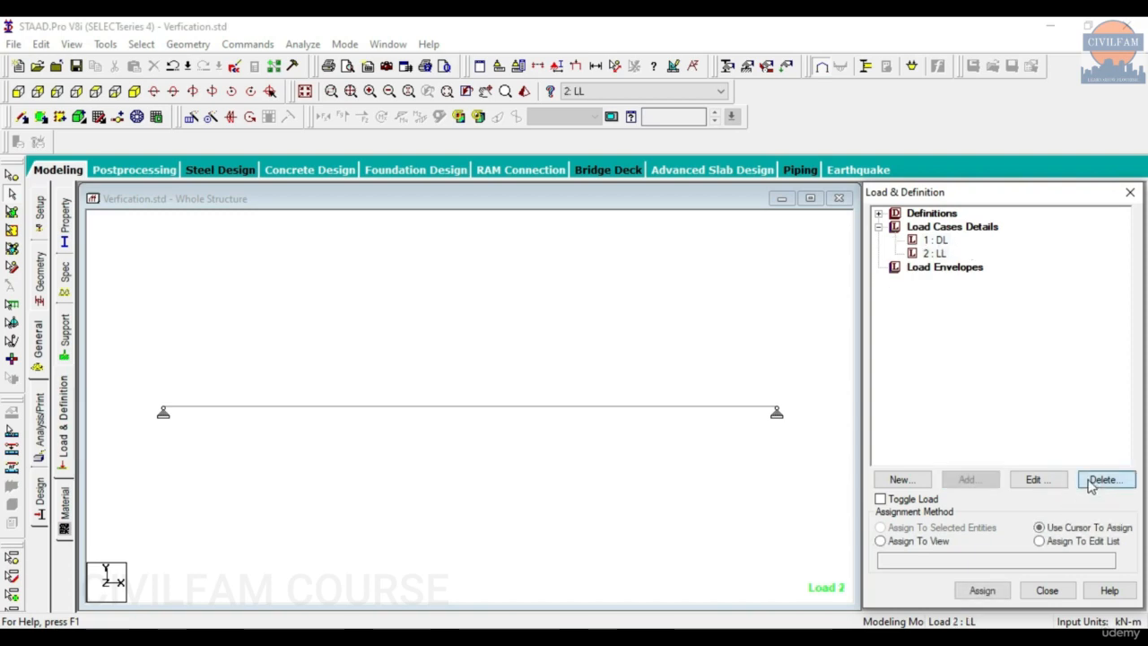
Step: Add a selfweight load in the Y direction with factor -1 to load case 1 DL
left_click(937, 241)
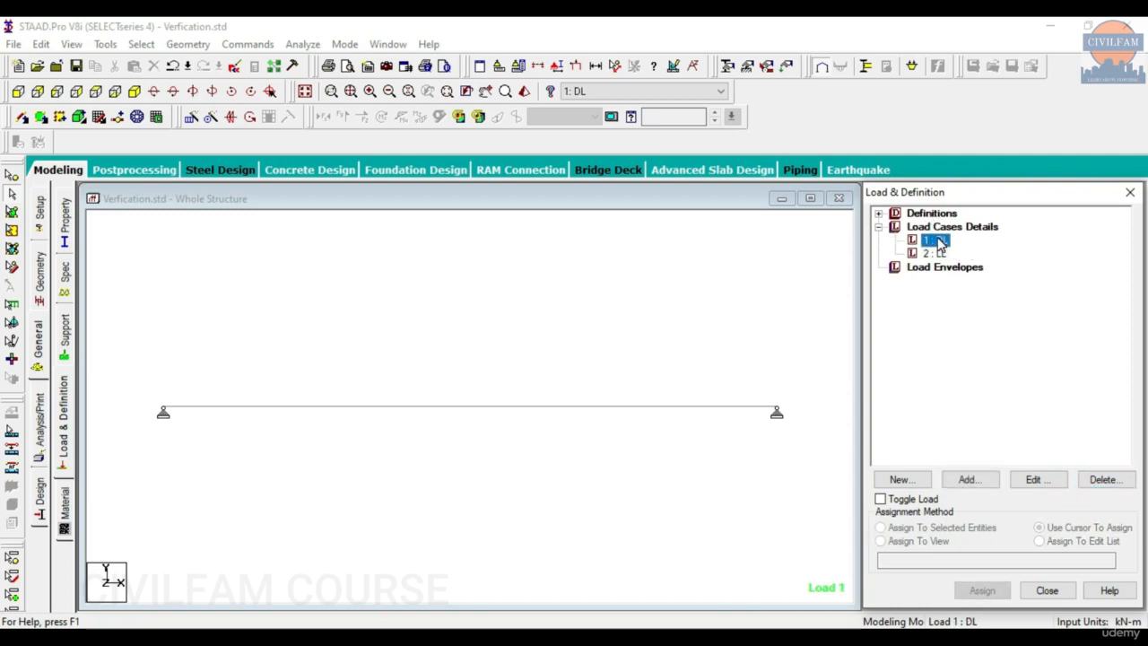
left_click(980, 482)
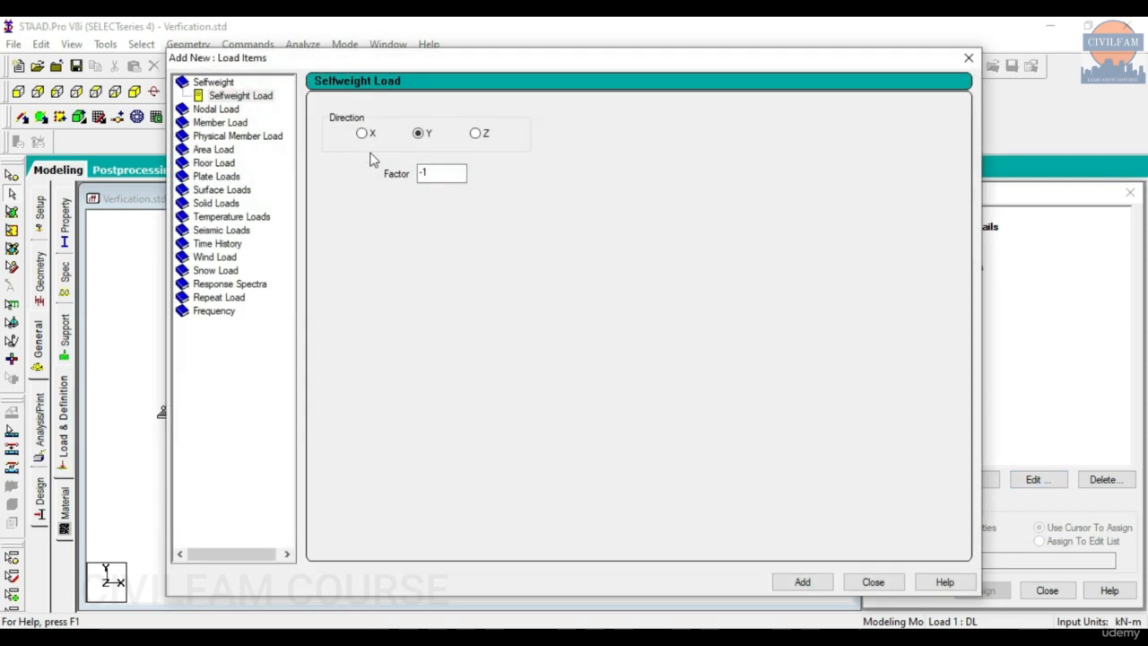
left_click(424, 174)
left_click_drag(430, 59, 512, 60)
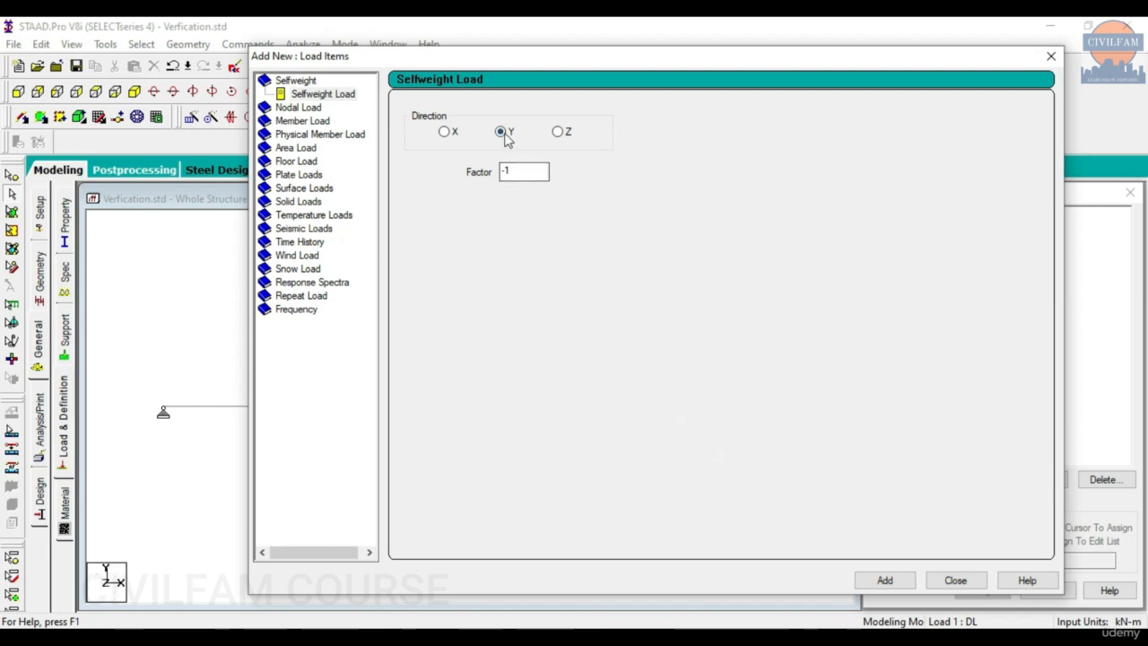
left_click(955, 581)
Step: Assign the selfweight load to the whole beam using the Assign To View method
left_click(975, 254)
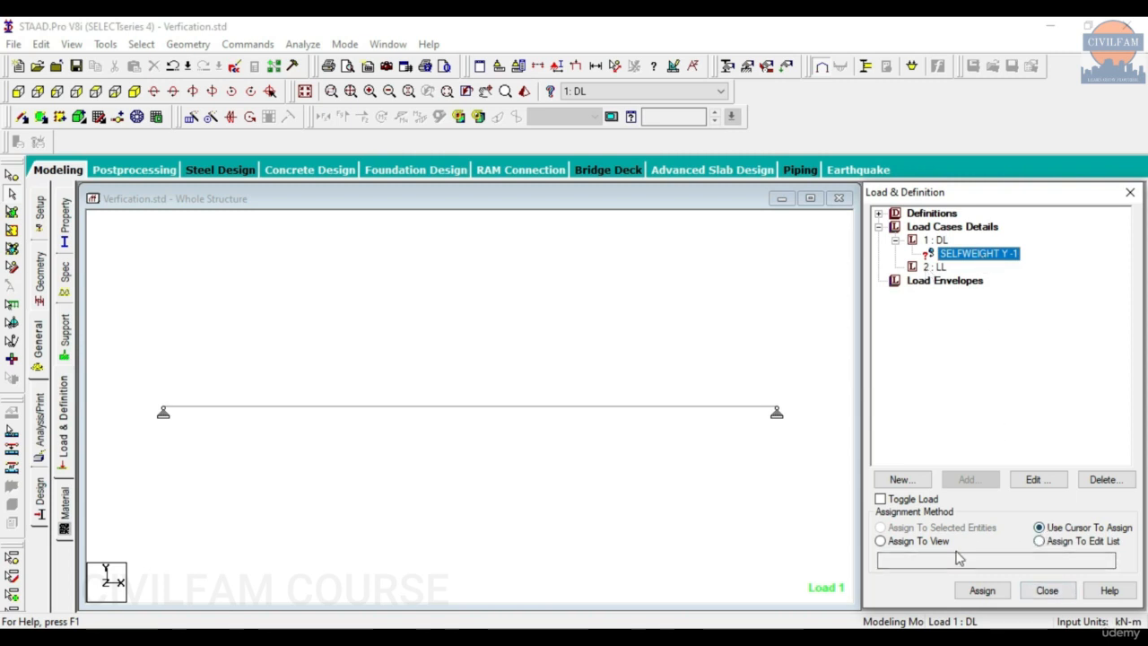
left_click(880, 541)
left_click(991, 595)
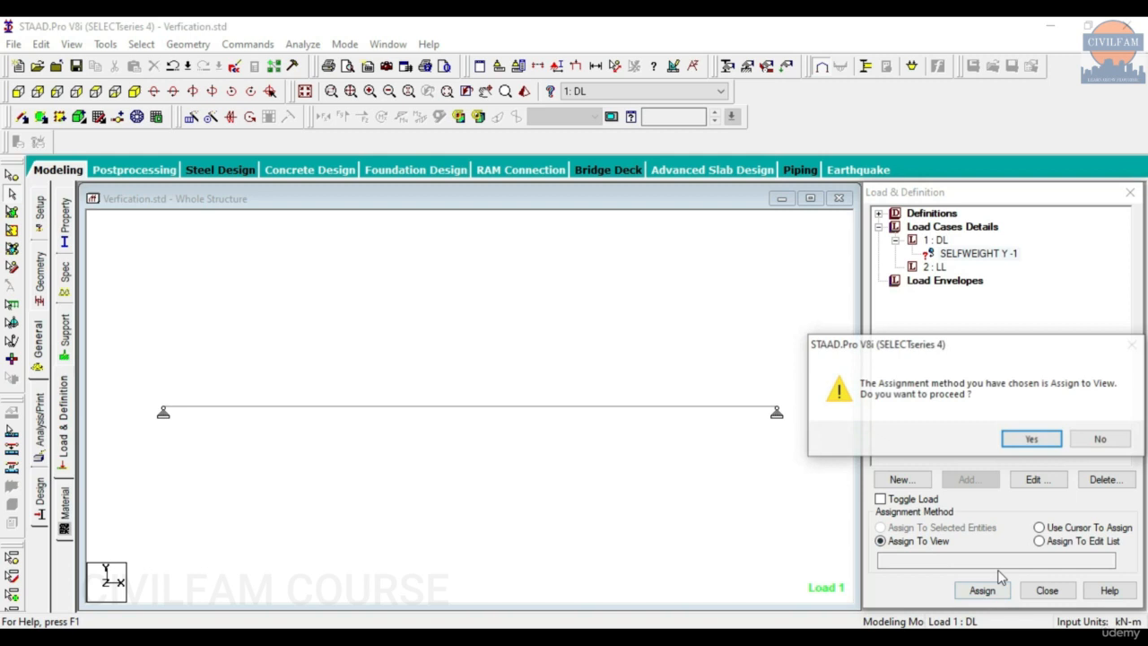
left_click(1028, 439)
left_click(647, 495)
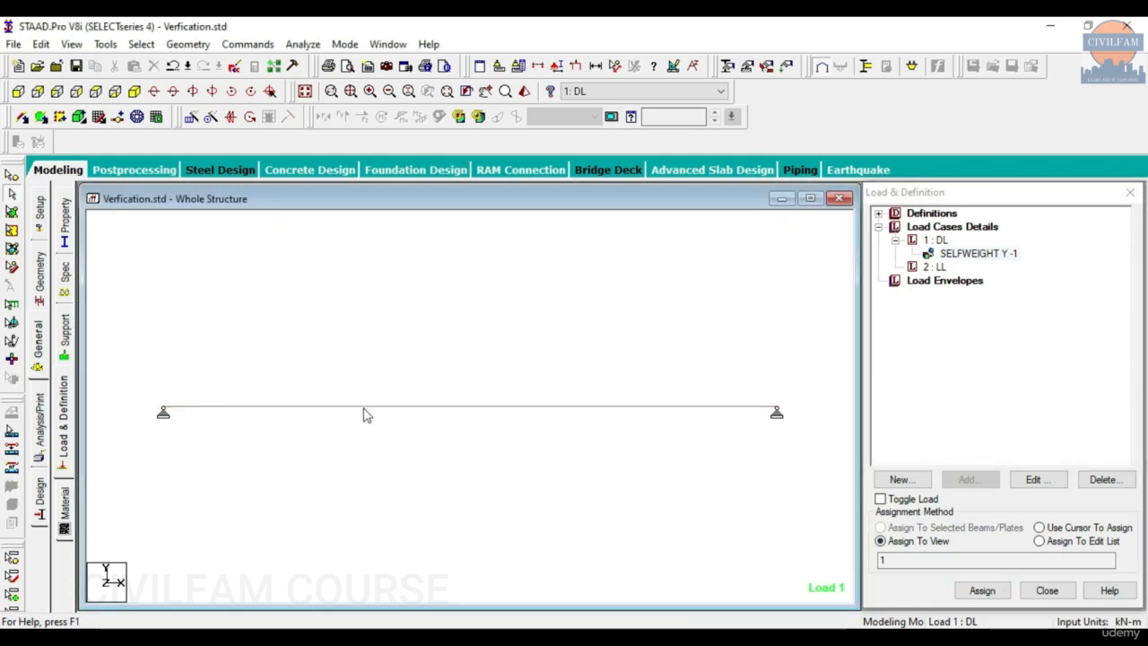
Step: Start a new member load item for load case 2 LL, consulting the reference point-load beam diagram
left_click(937, 268)
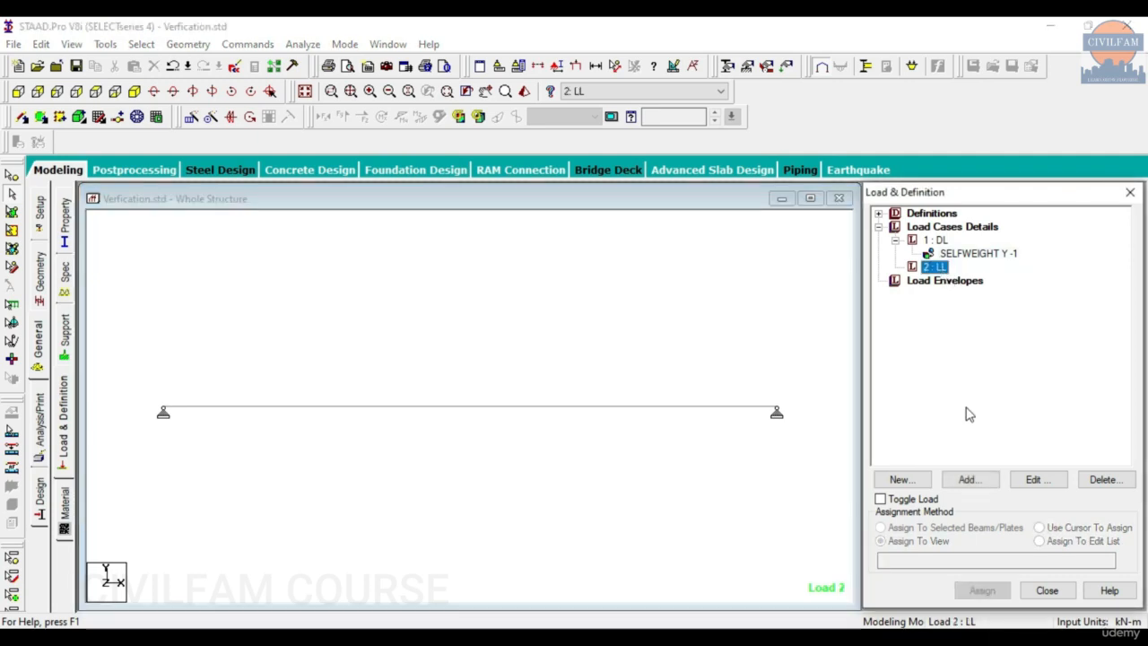
left_click(969, 481)
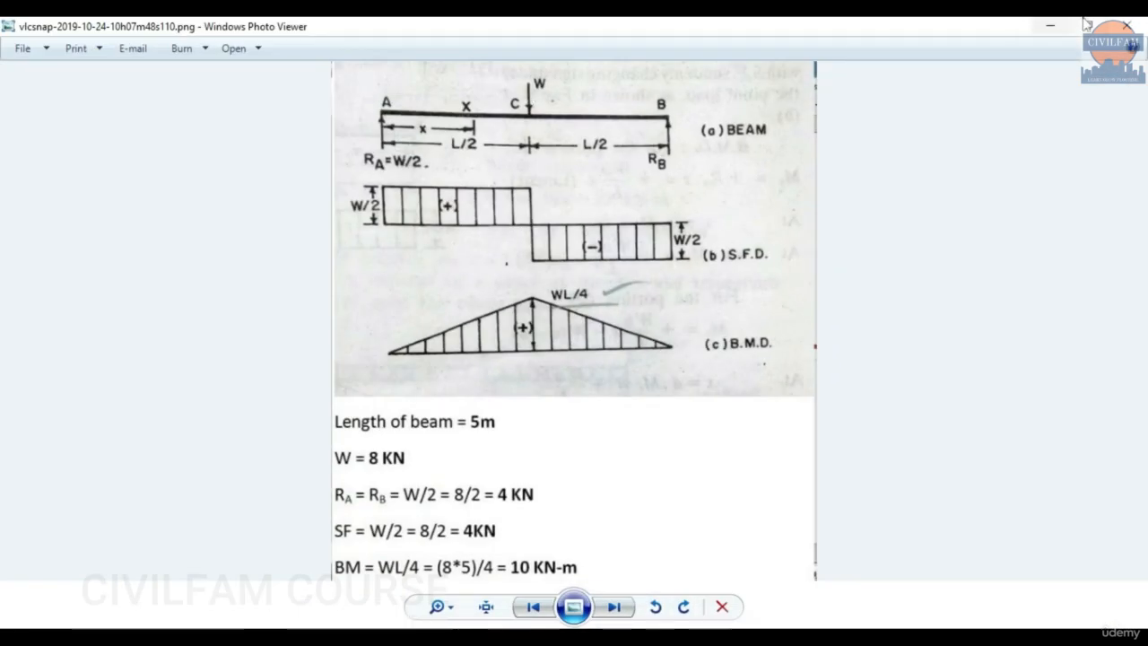
left_click(1050, 25)
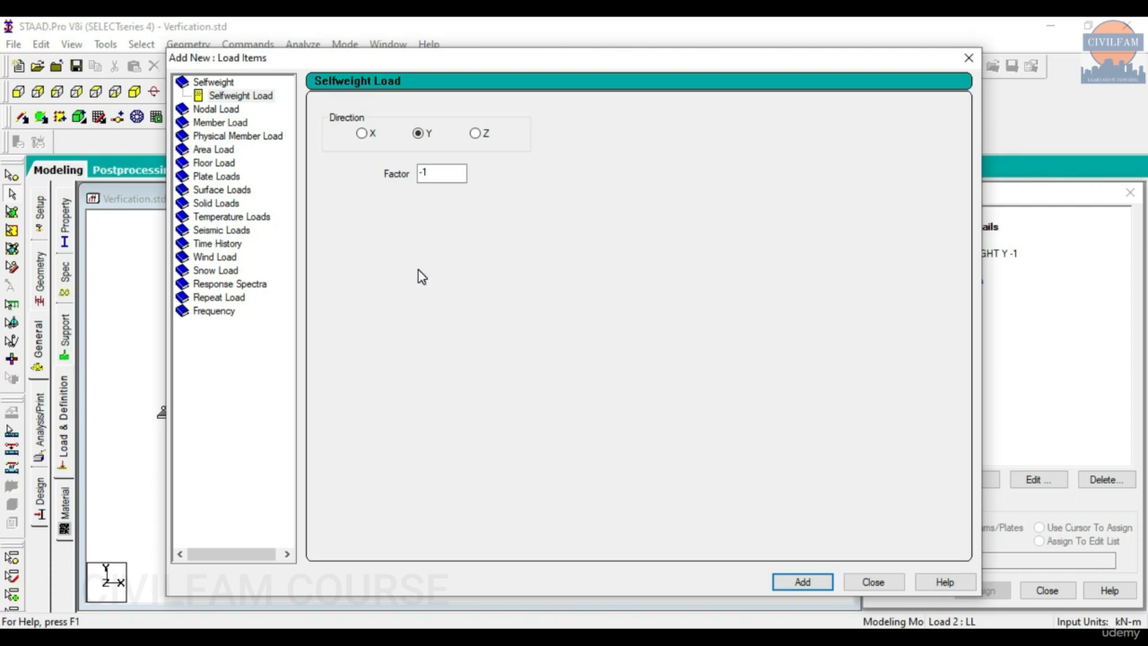
left_click(231, 109)
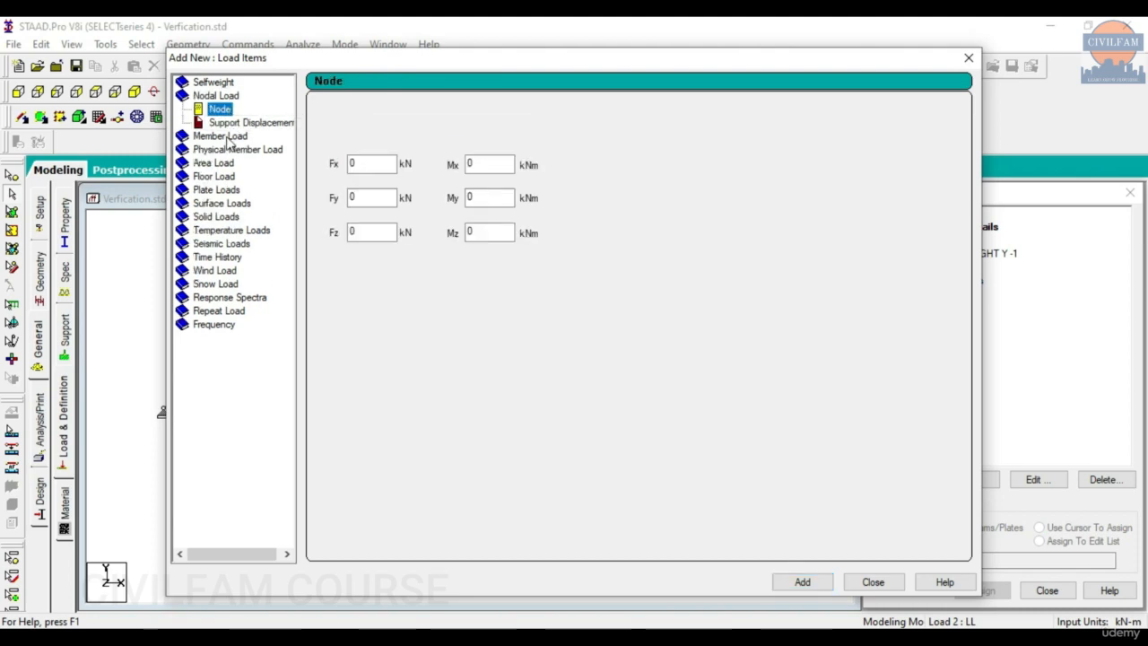
left_click(227, 139)
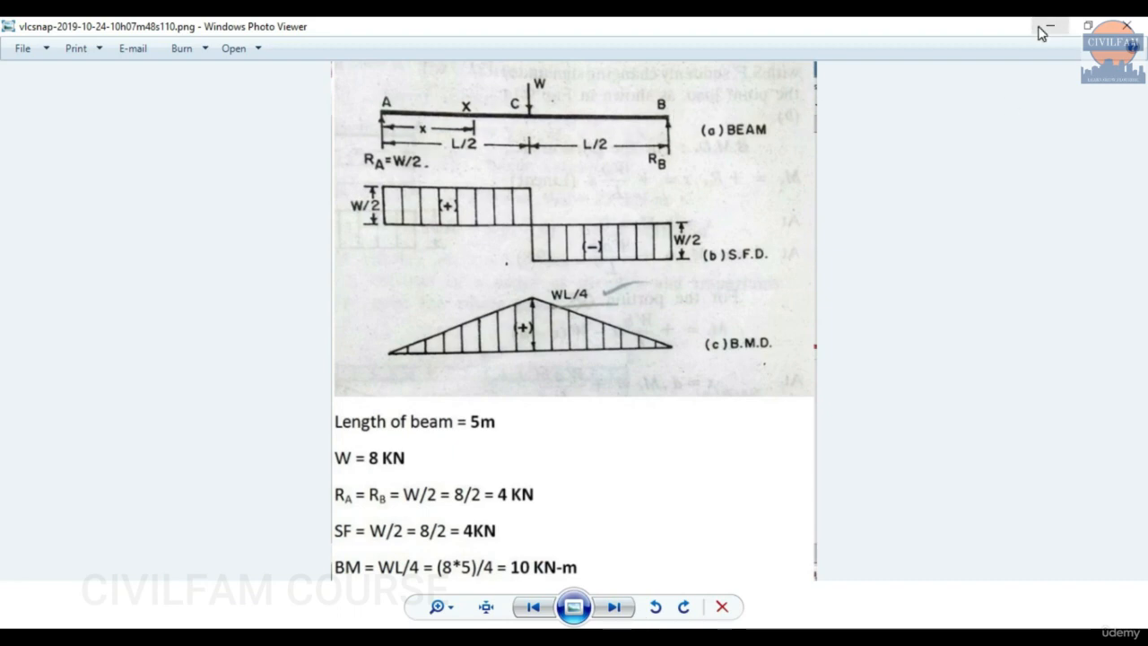
left_click(1045, 27)
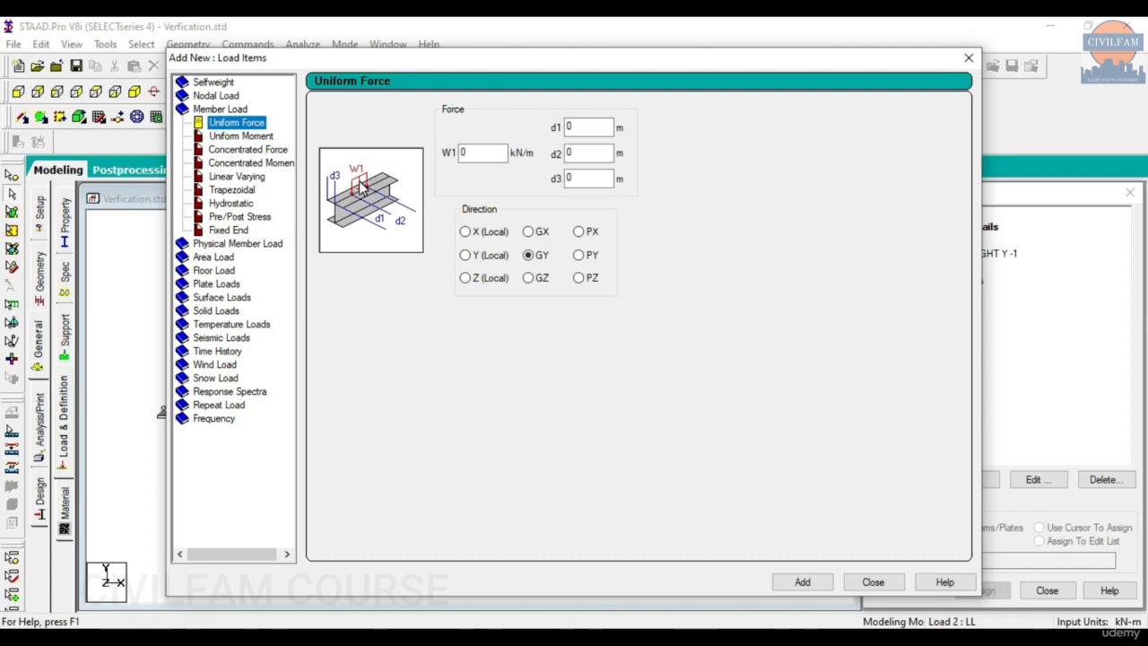
Step: Compare the uniform force and uniform moment load options with the reference distributed-load and point-load beam diagrams
left_click(232, 137)
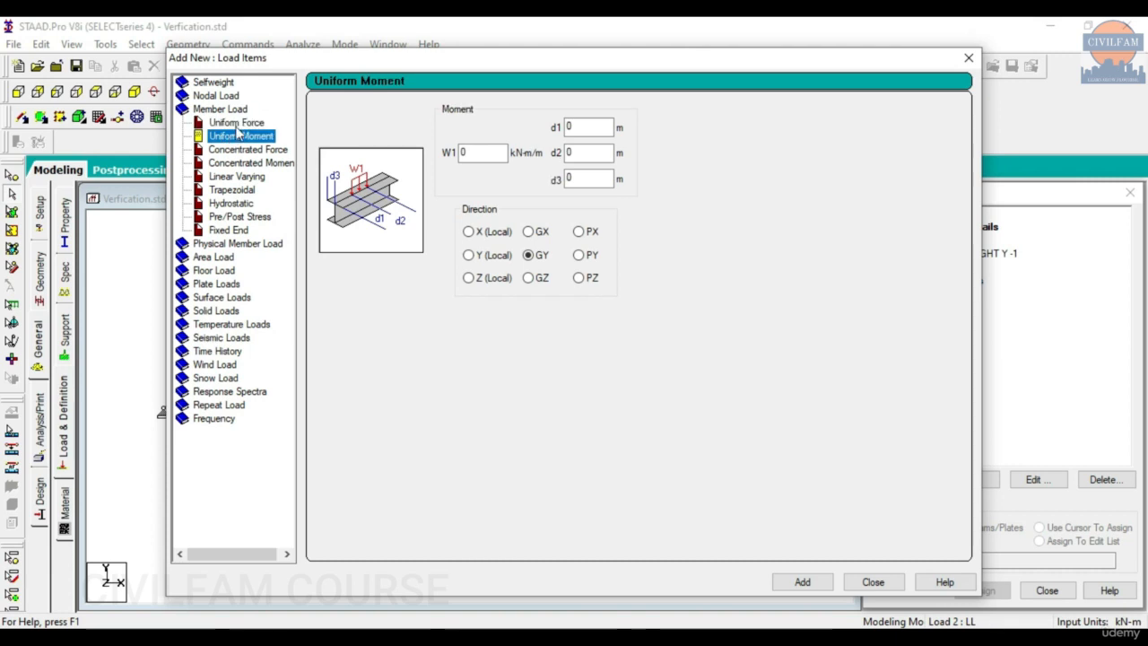
left_click(237, 123)
left_click(238, 135)
left_click(238, 122)
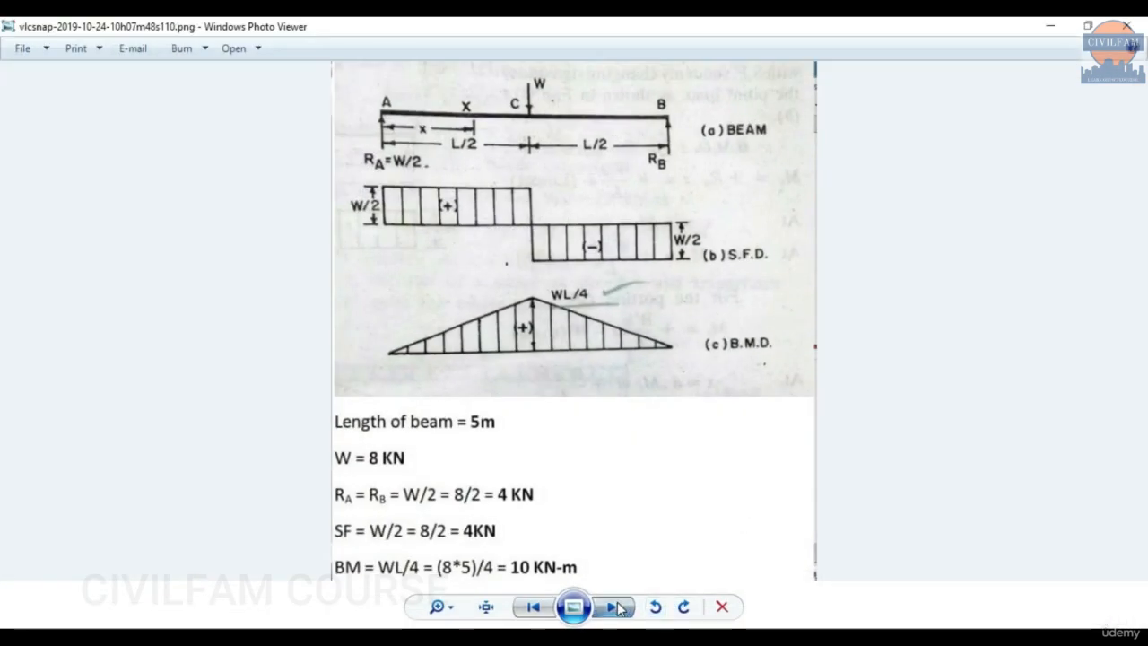
left_click(614, 607)
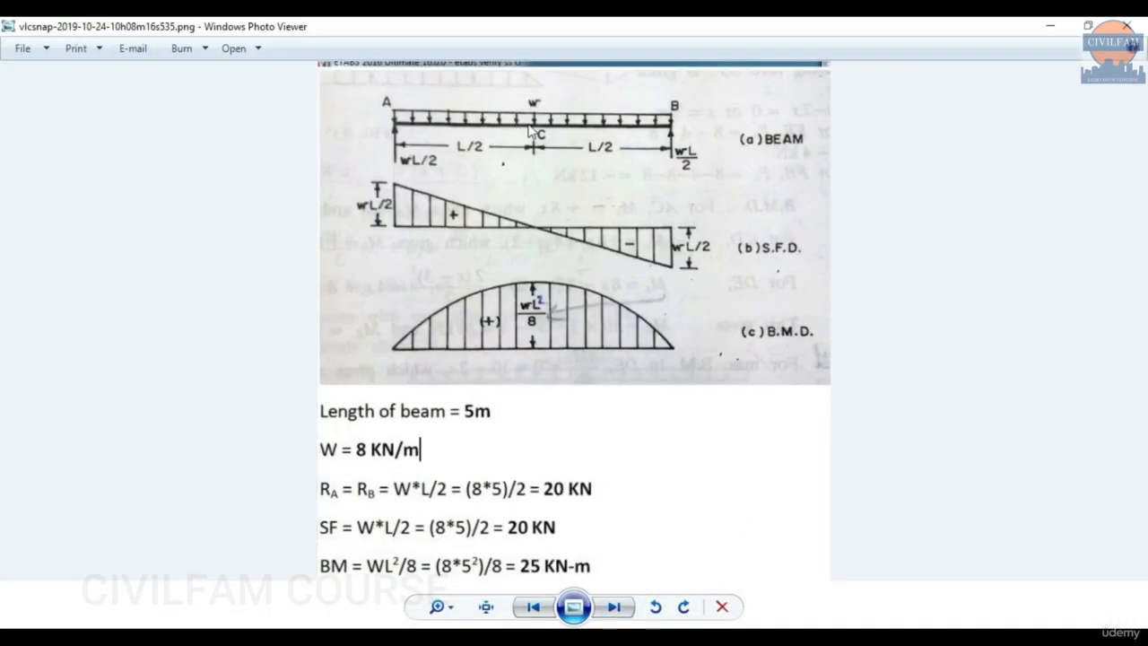
left_click(532, 606)
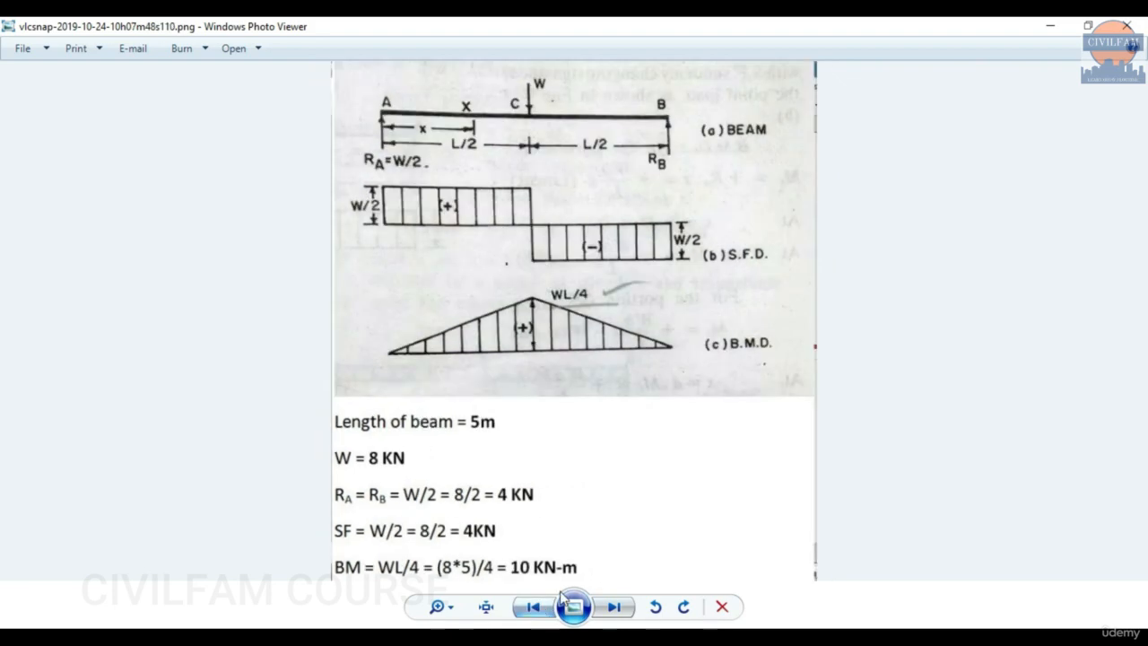
left_click(1050, 26)
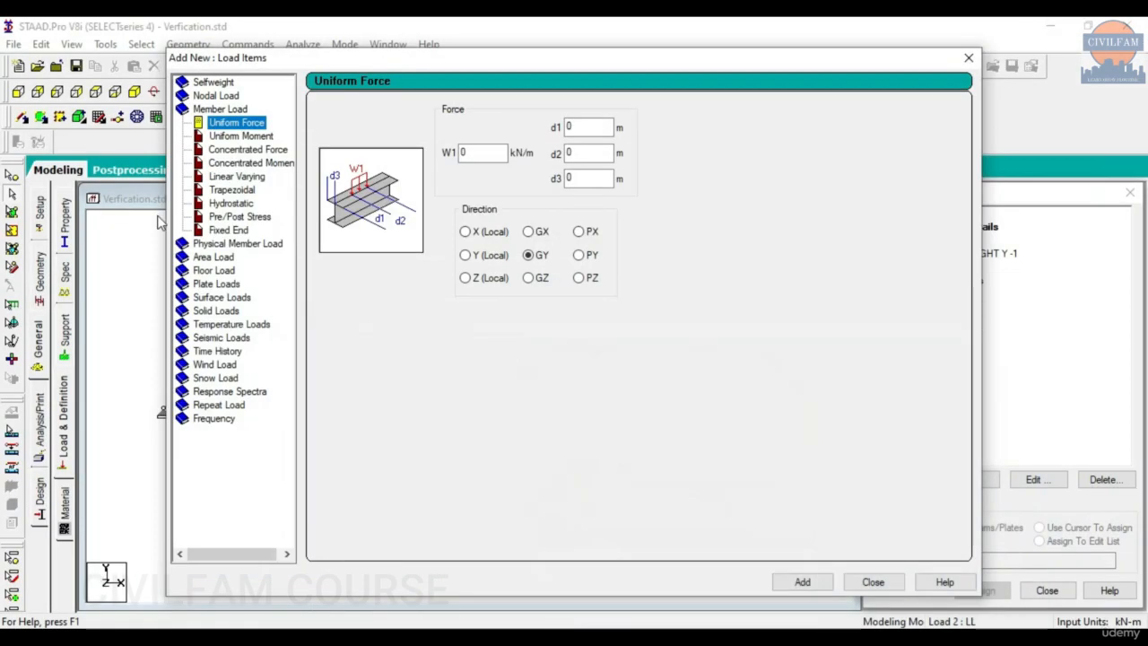
Step: Add a concentrated member force of -8 kN in the GY direction to load case 2 LL
left_click(256, 150)
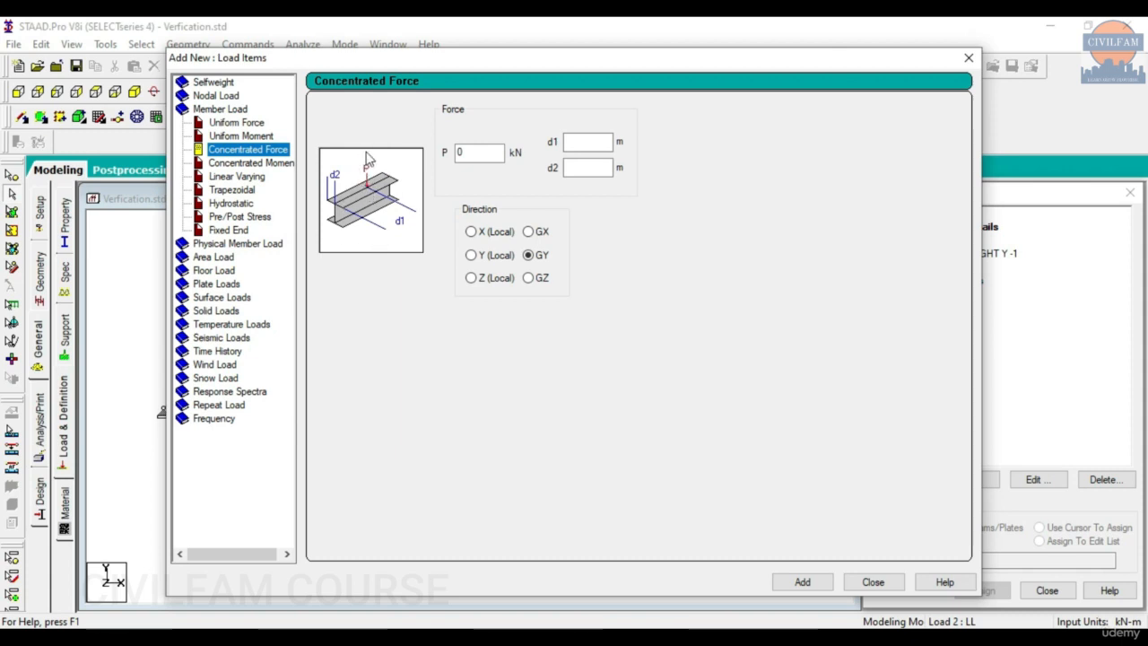
left_click(260, 124)
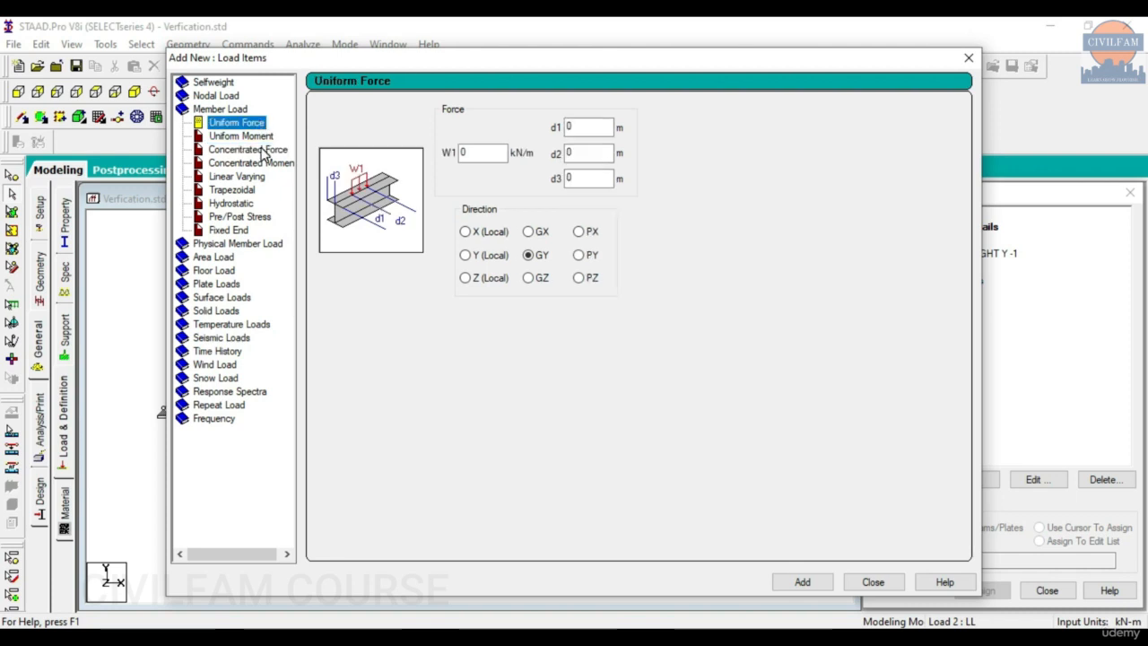
left_click(261, 150)
left_click(260, 164)
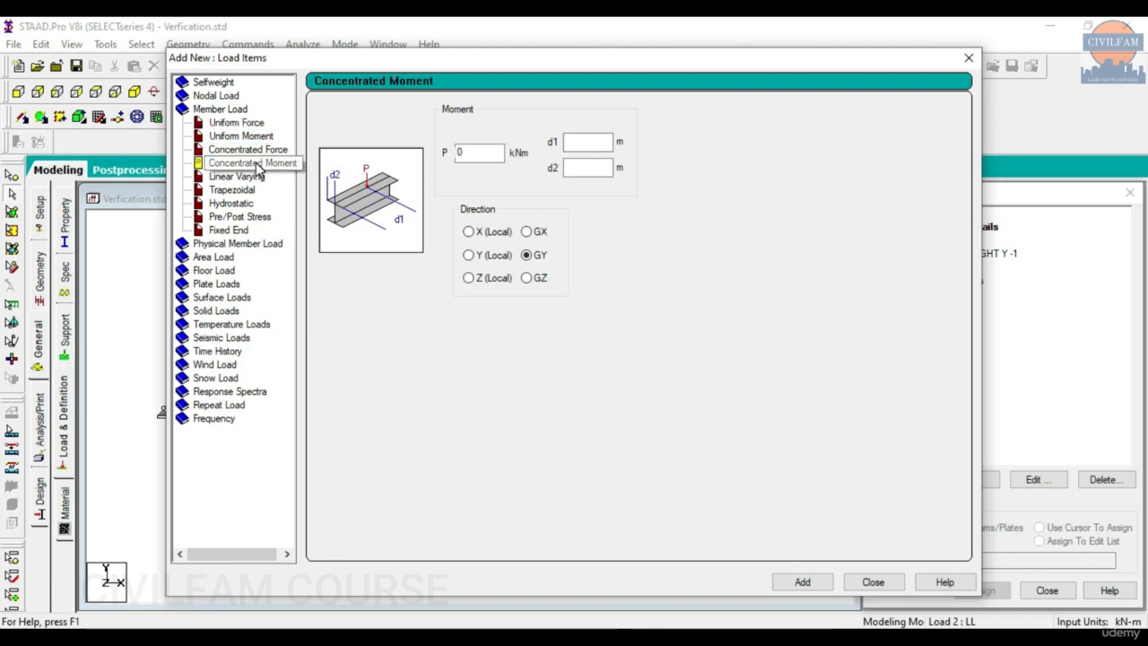
left_click(268, 151)
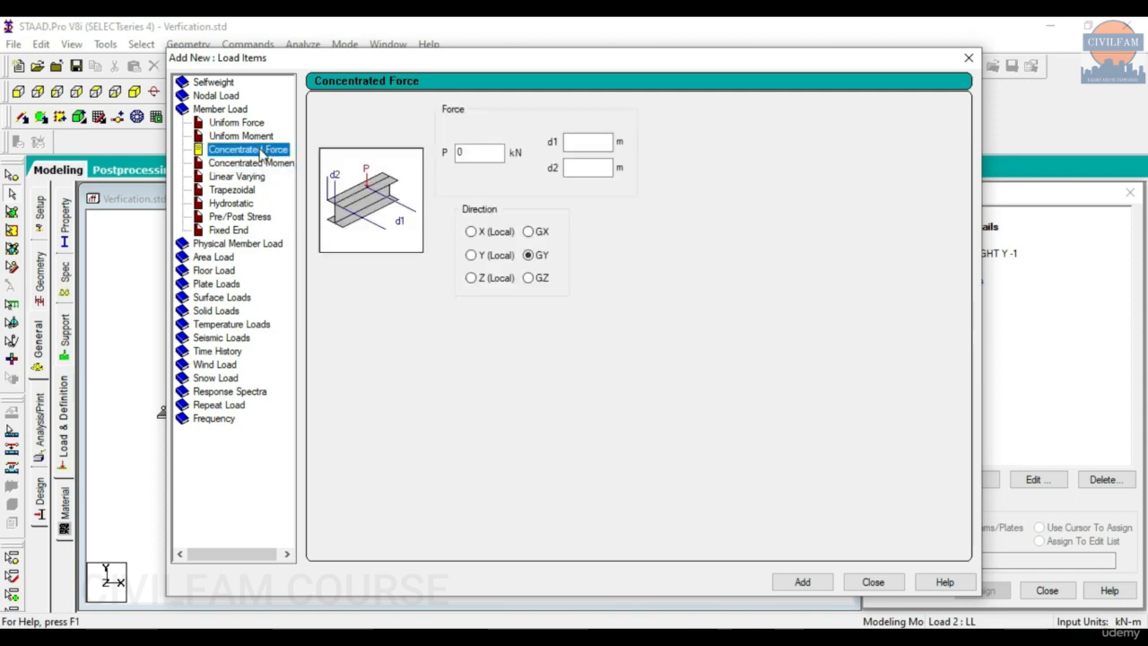
key("Tab")
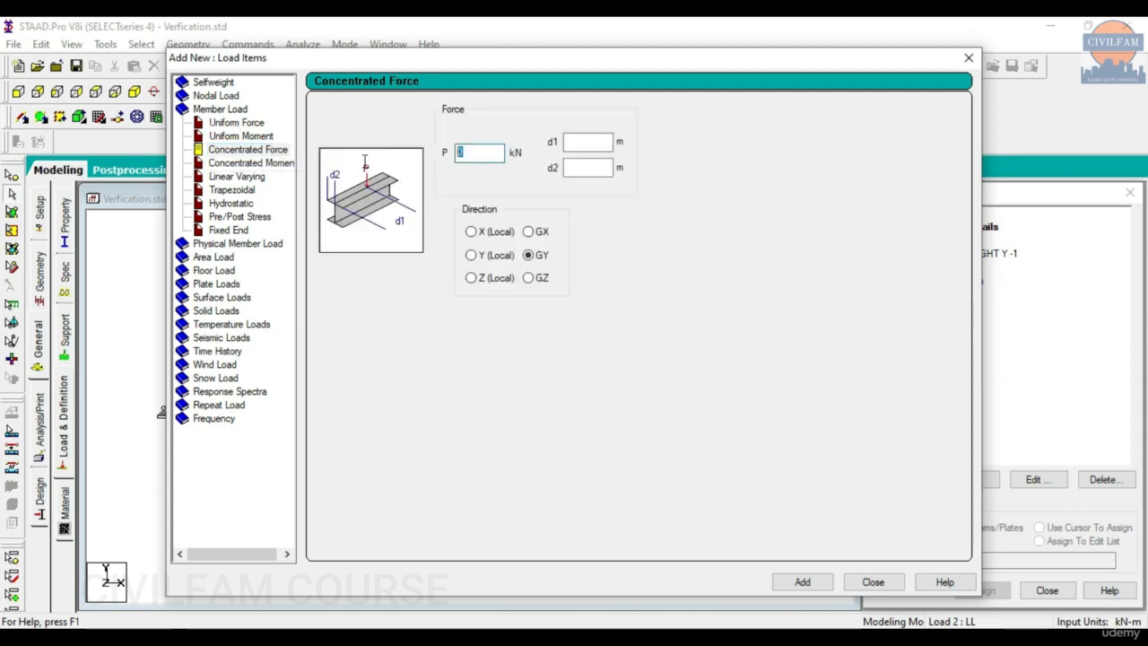
type("-8")
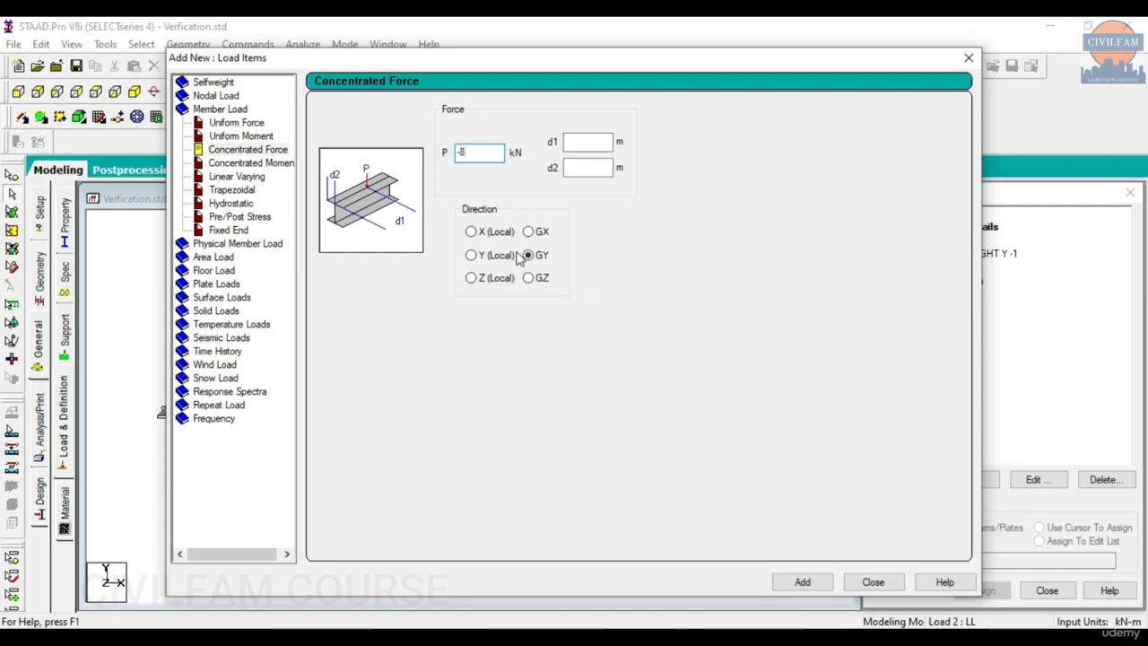
left_click(812, 583)
left_click(868, 582)
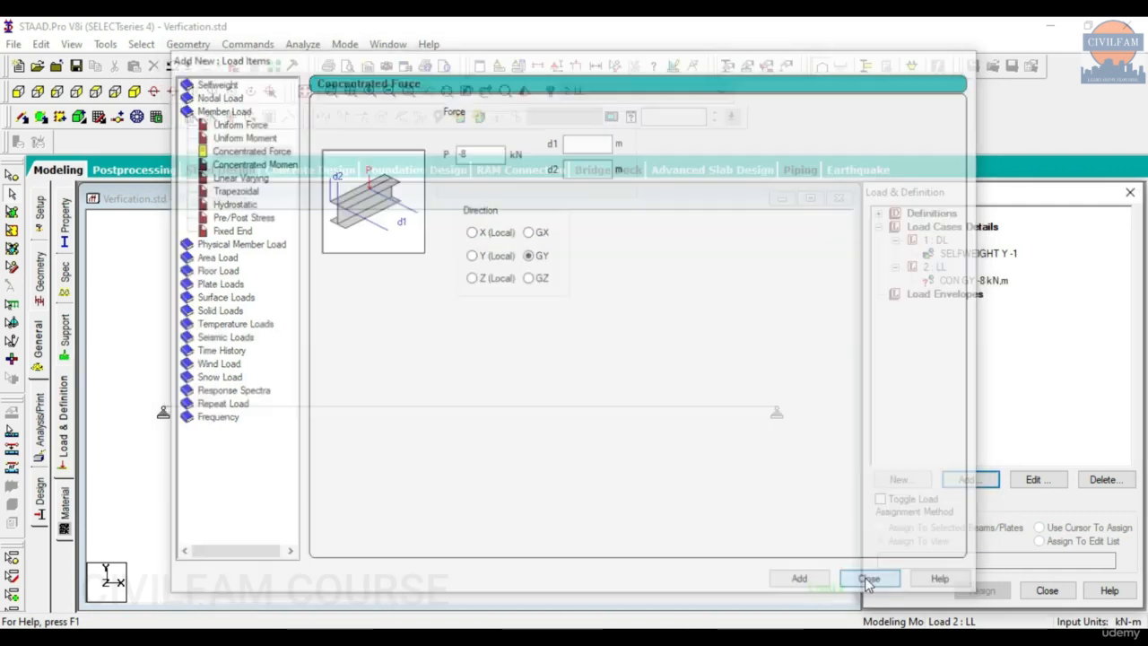
Step: Assign the concentrated force to the beam using the cursor assignment method
left_click(974, 280)
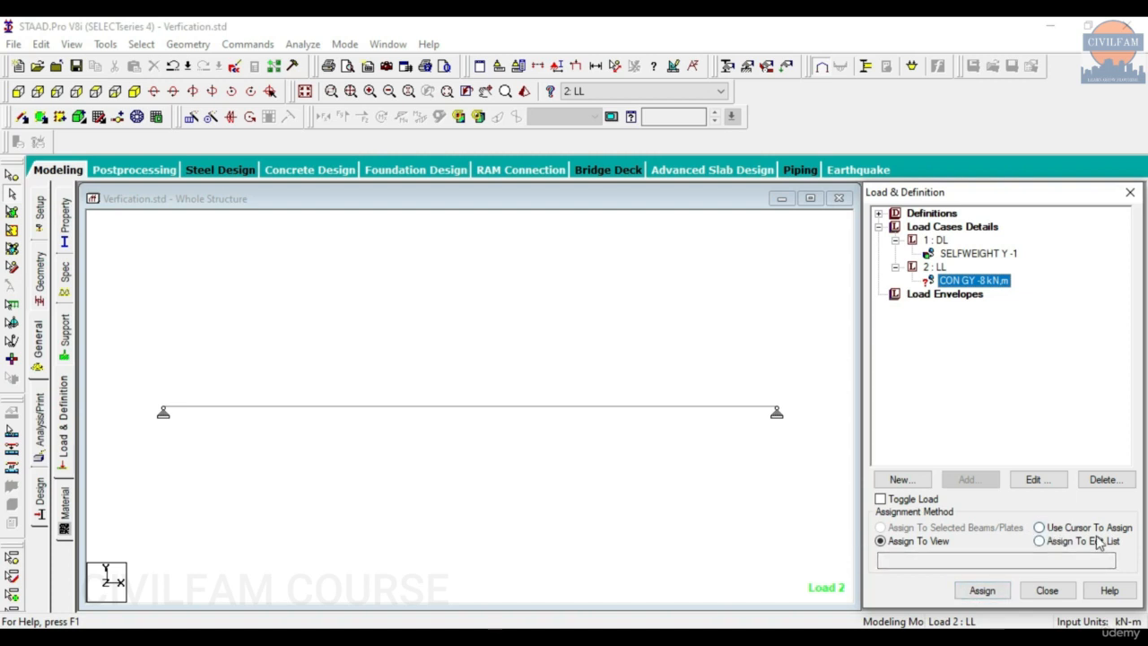
left_click(1039, 528)
left_click(982, 590)
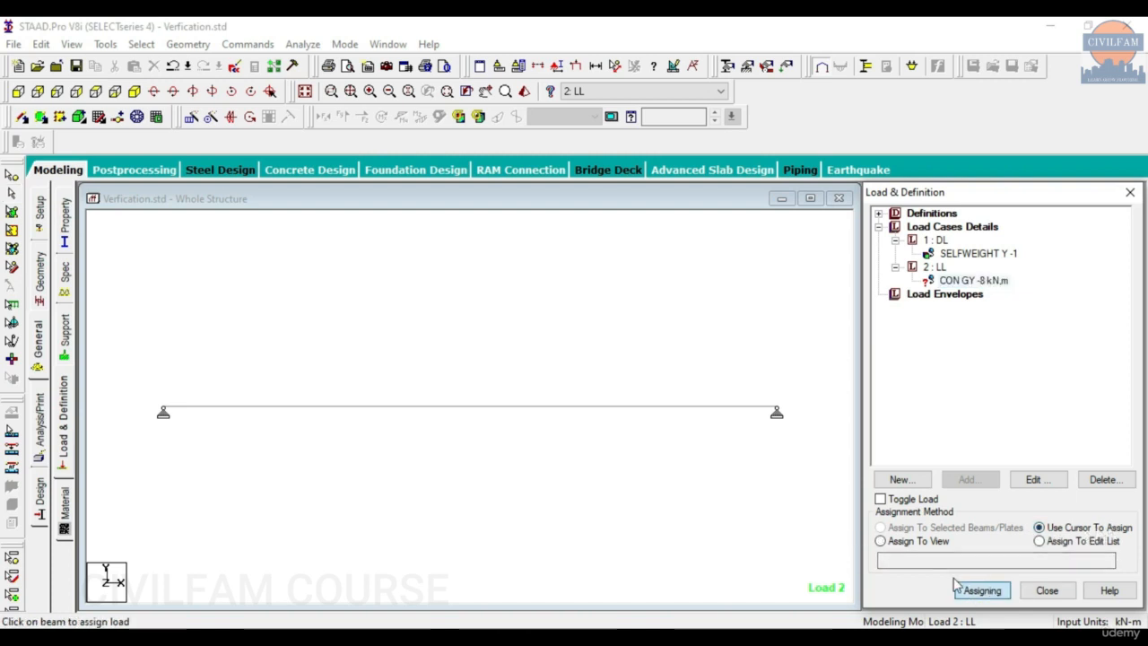
left_click(437, 414)
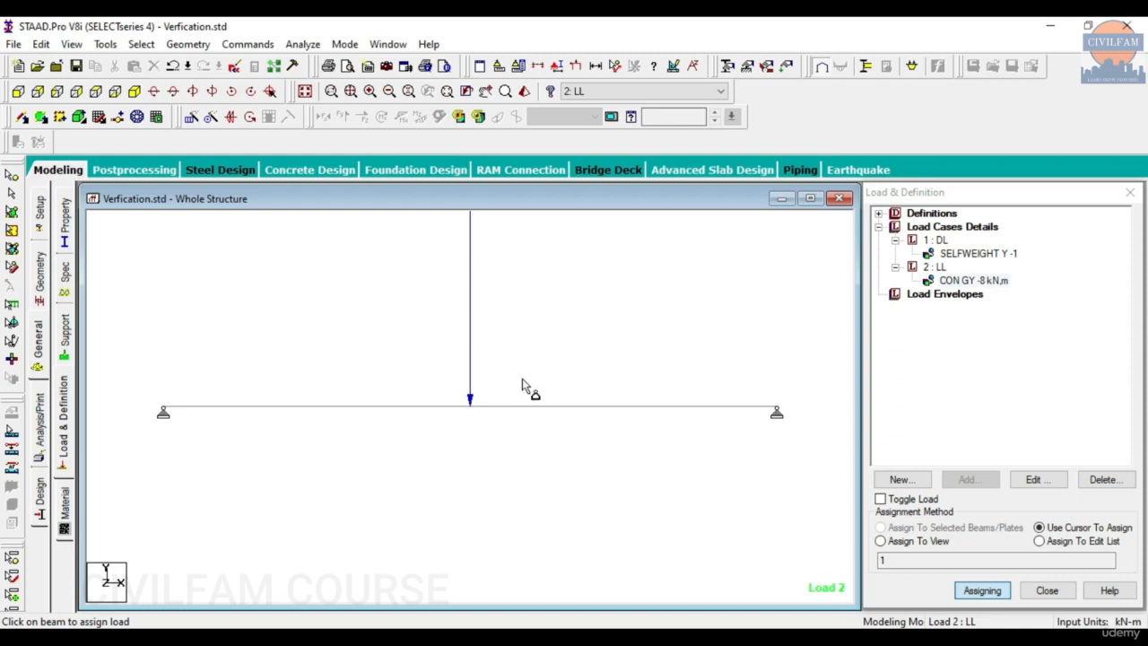
Step: Review the definition of the assigned concentrated force, end the cursor assignment, and inspect the load on the beam
left_click(973, 281)
left_click(1040, 479)
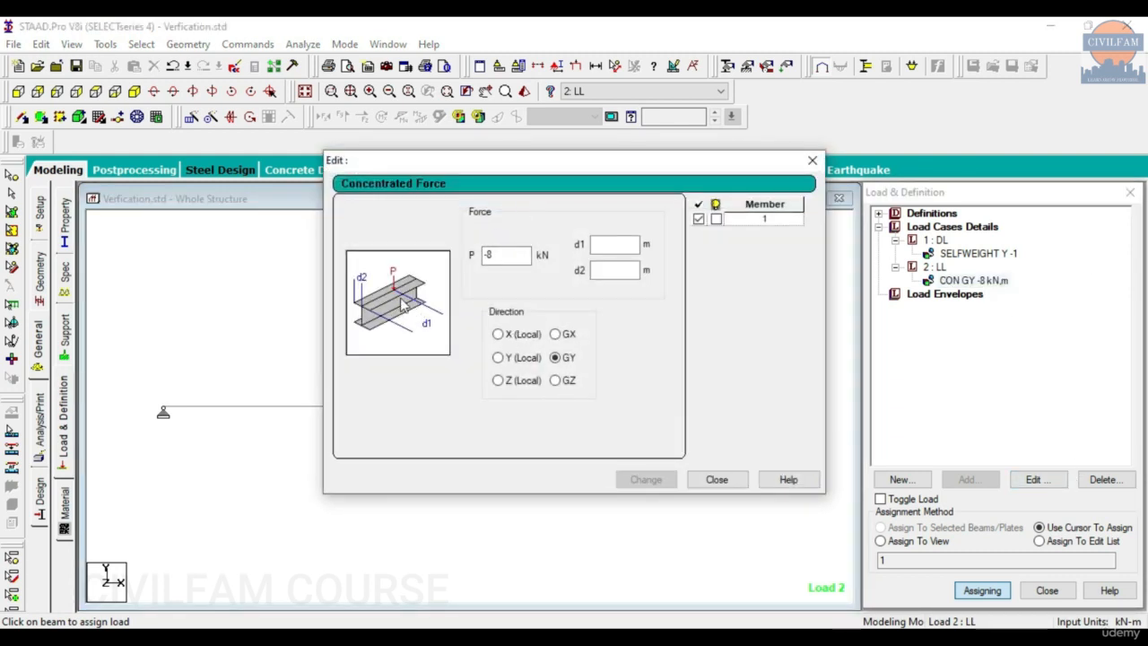
left_click(812, 159)
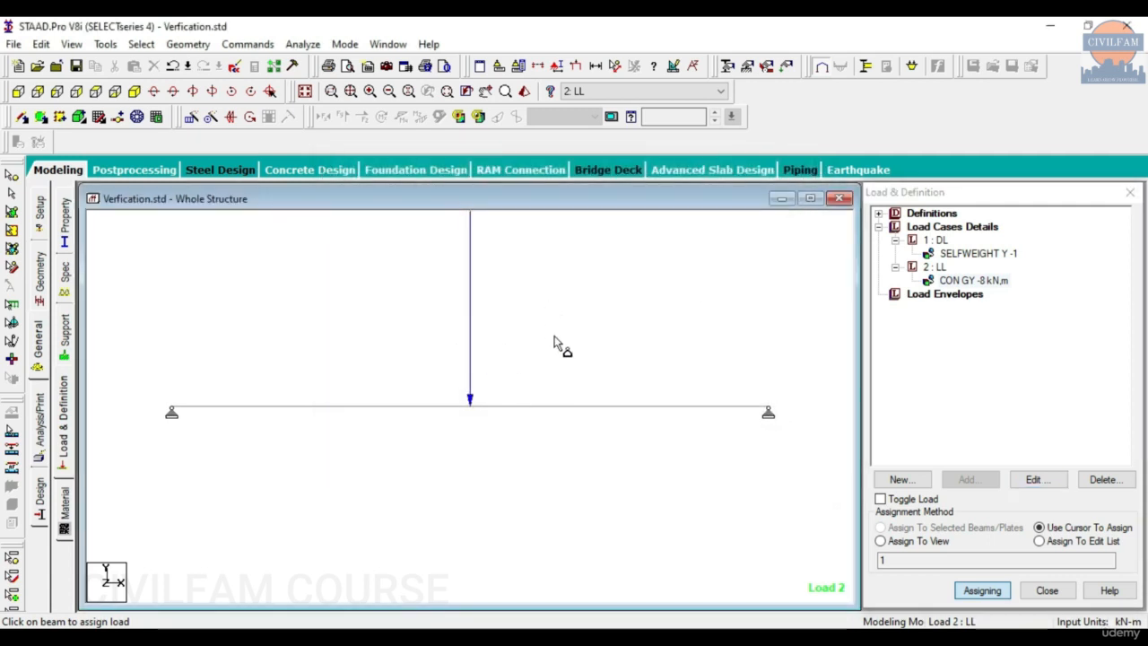
key("Escape")
scroll(558, 343, "down", 10)
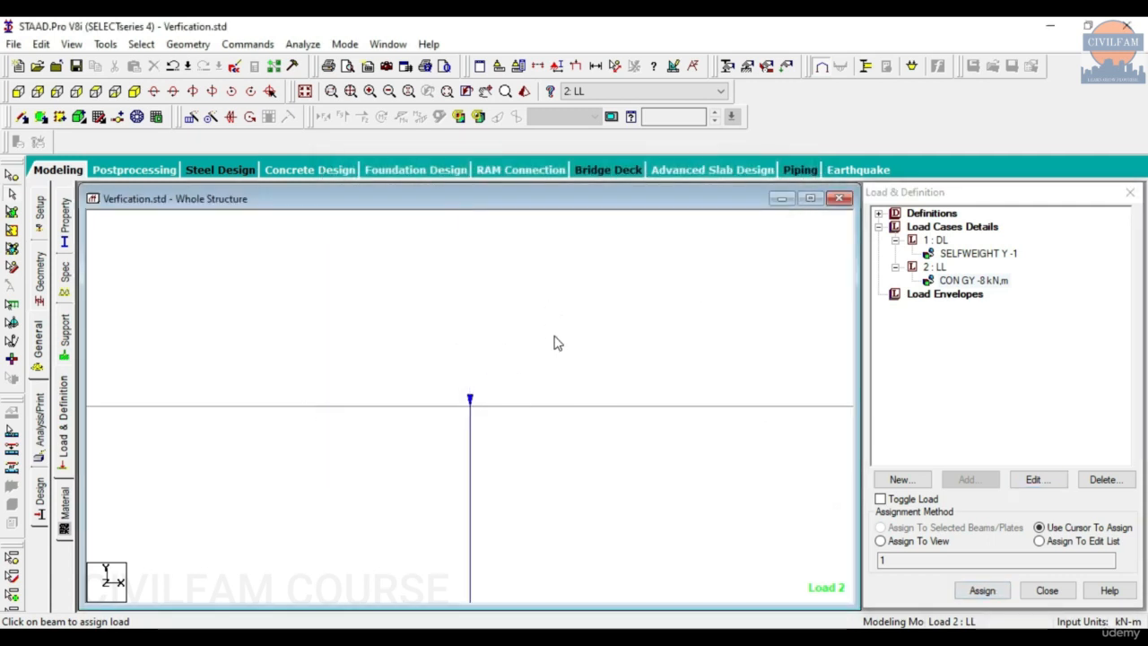
scroll(556, 343, "down", 3)
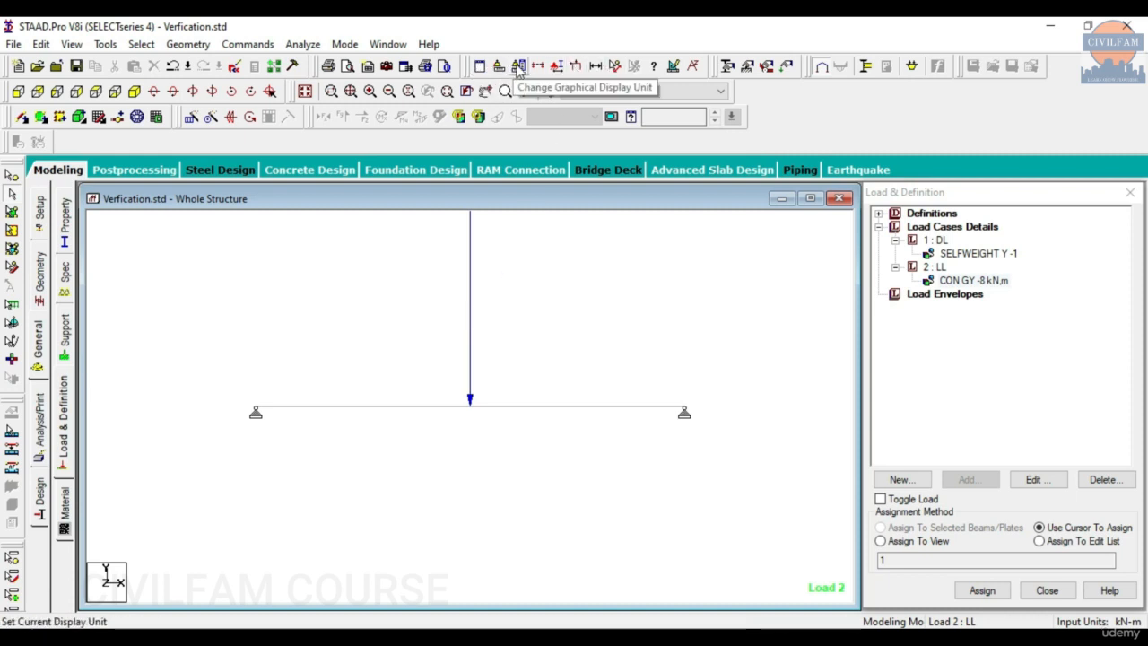
Step: Turn on load value labels for the beam diagram and inspect the concentrated load
left_click(561, 73)
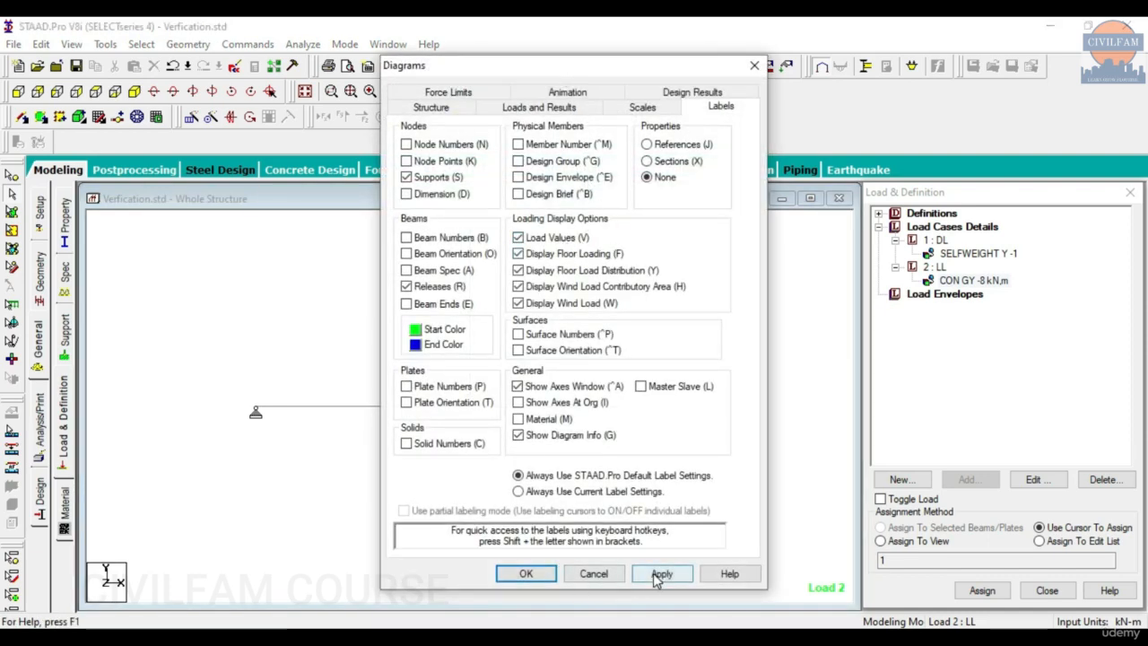
left_click(660, 572)
left_click(527, 575)
scroll(508, 428, "up", 5)
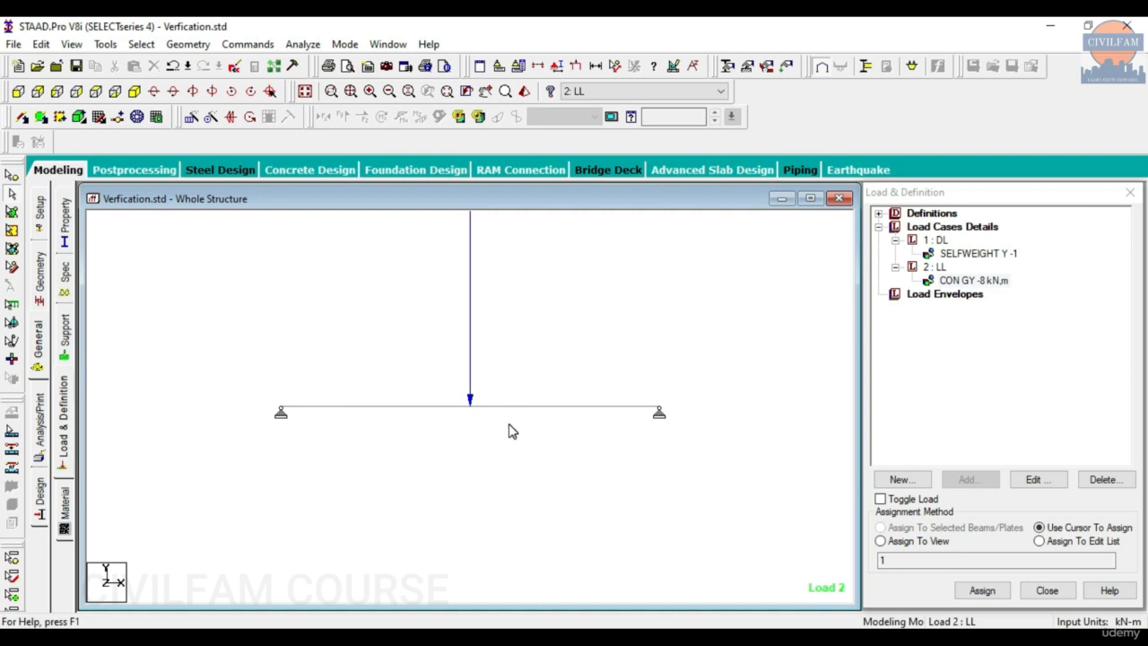
scroll(512, 432, "down", 5)
scroll(512, 431, "up", 4)
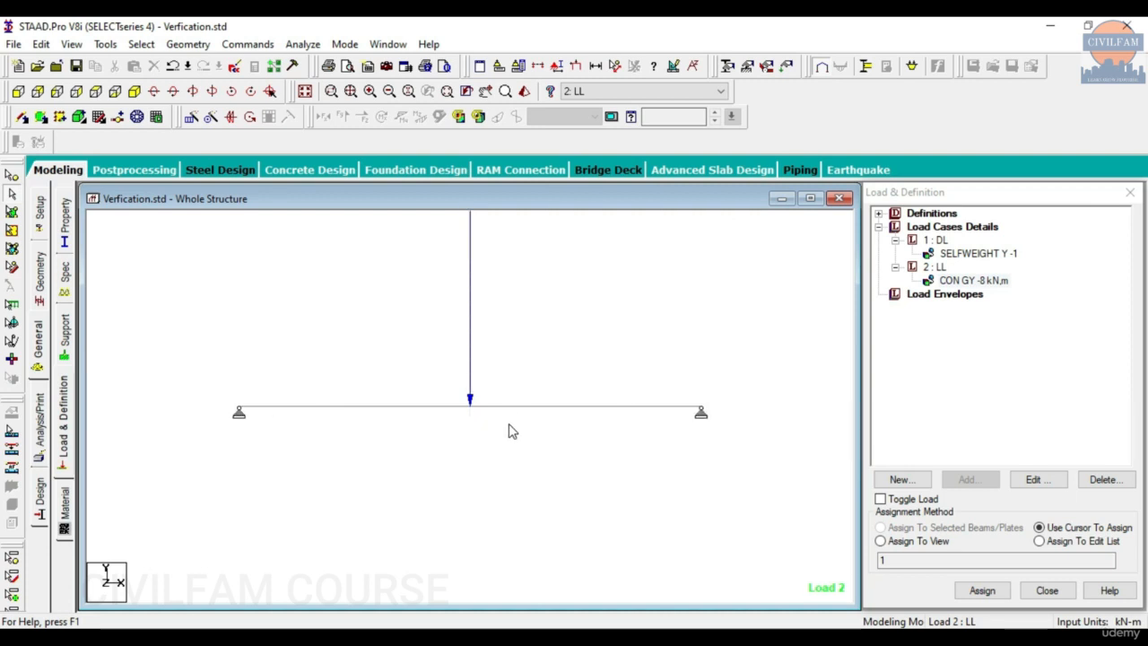
Step: Set the point force load scale to 10 kN per m and decline the auto save
left_click(556, 67)
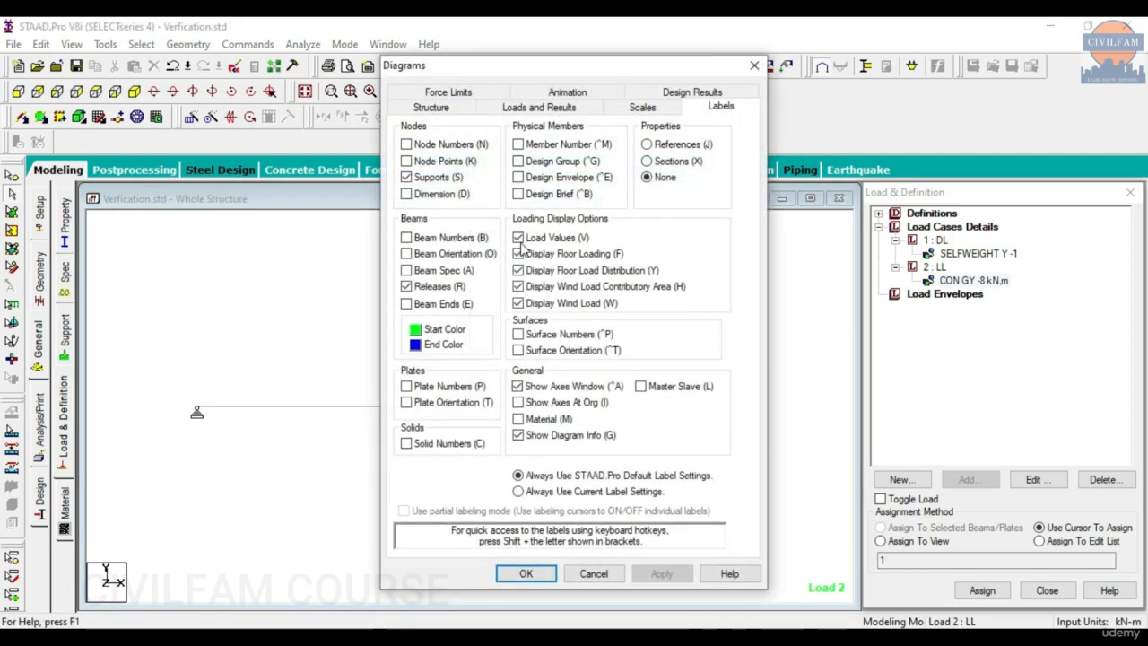
left_click(645, 107)
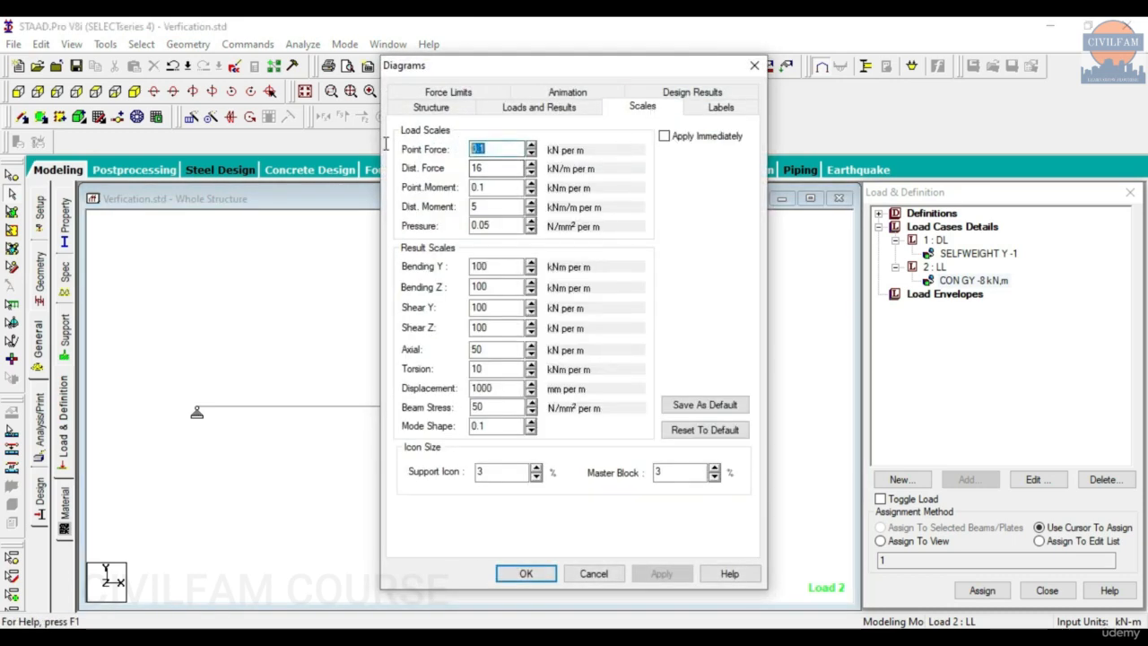
type("10")
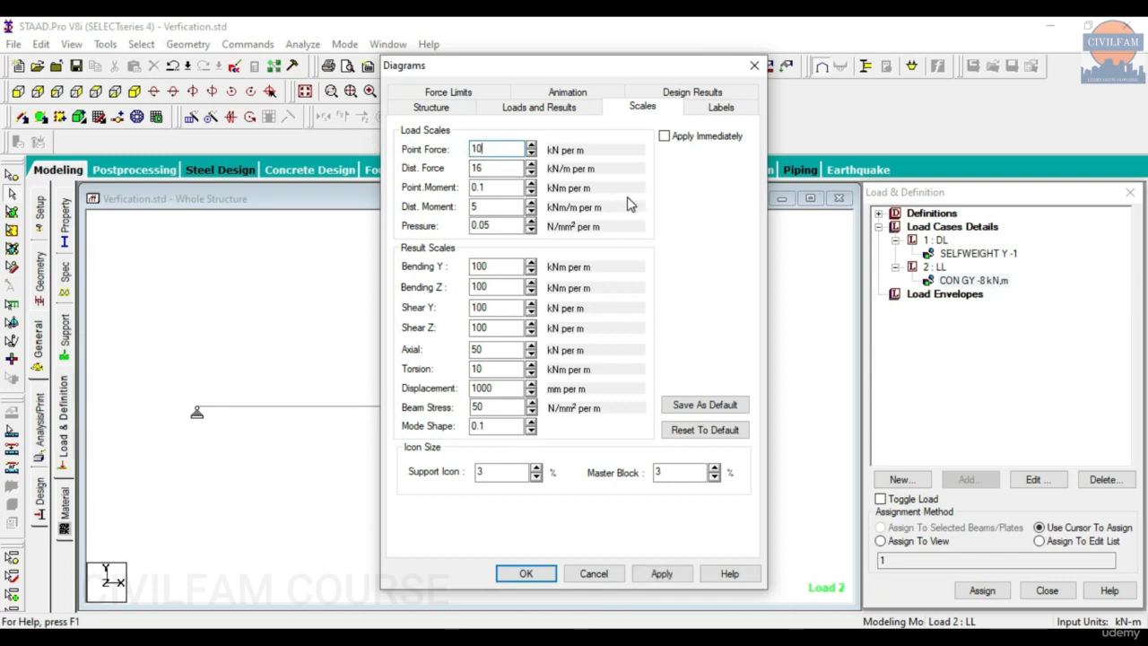
left_click_drag(543, 58, 634, 36)
left_click(752, 552)
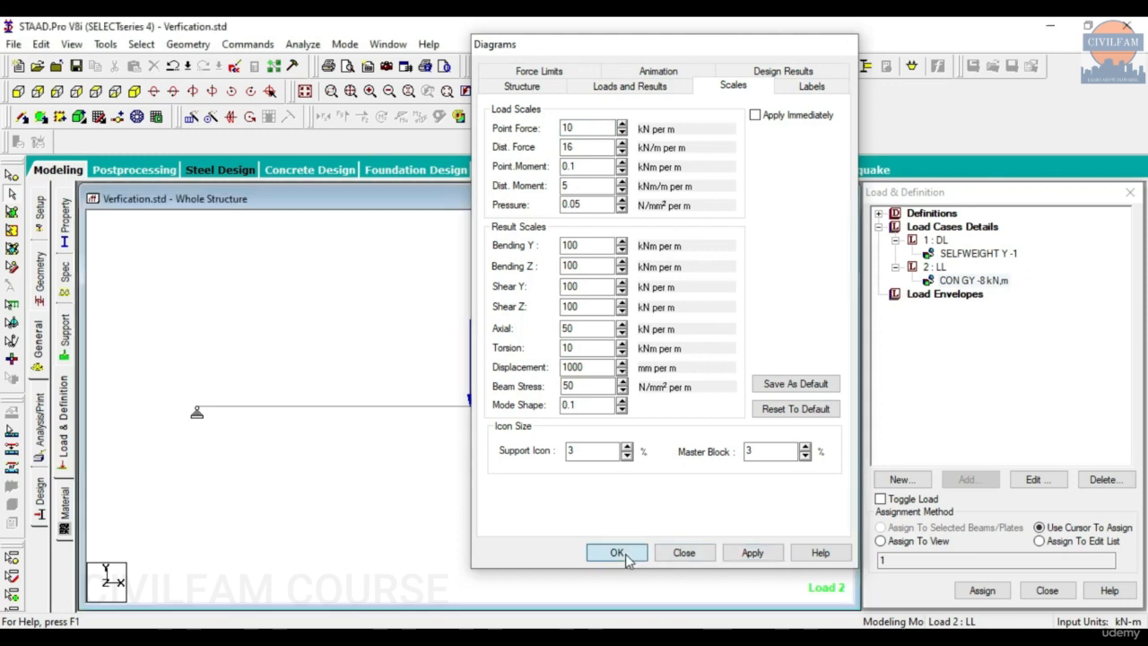
left_click(615, 552)
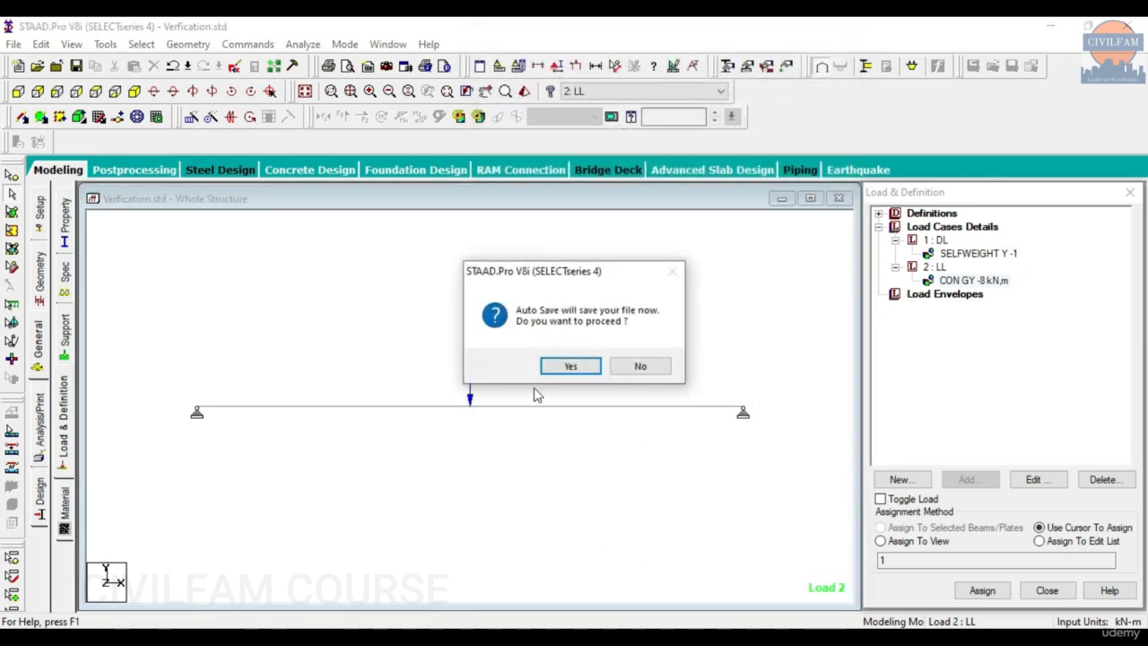
left_click(640, 366)
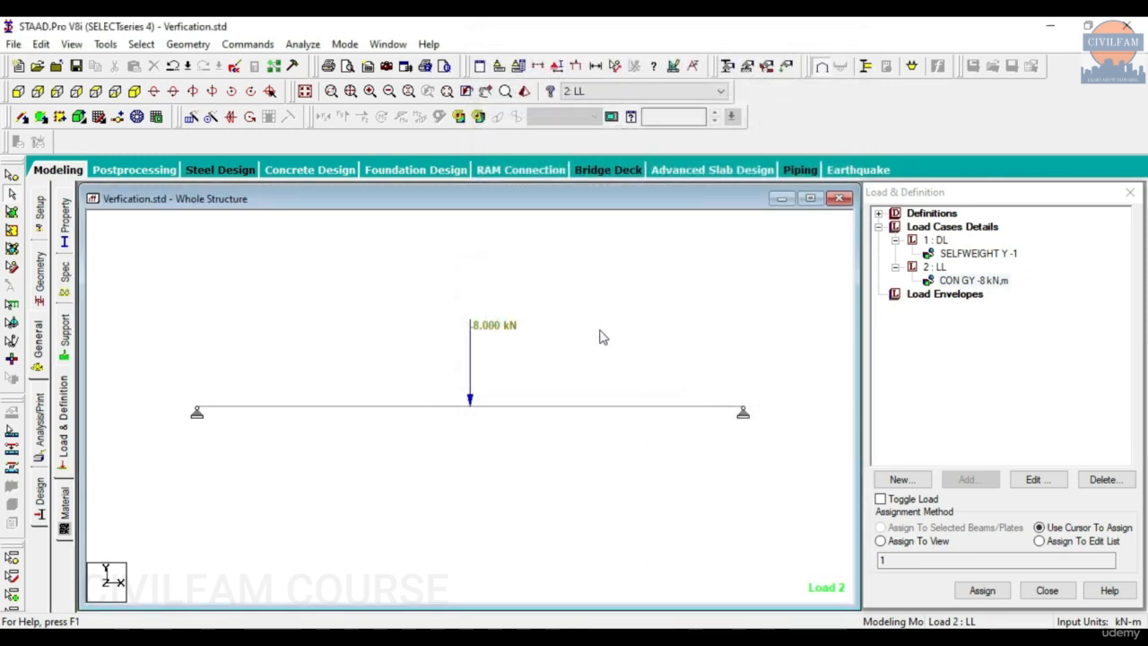
Step: Turn off the load value labels on the beam
left_click(562, 70)
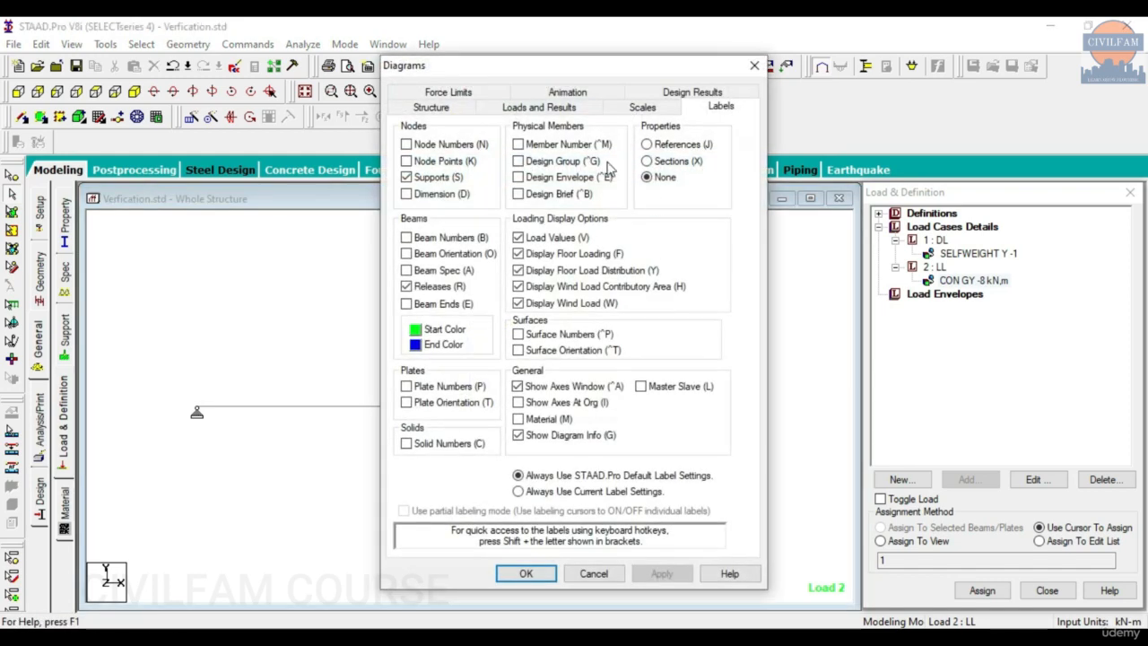
left_click(544, 239)
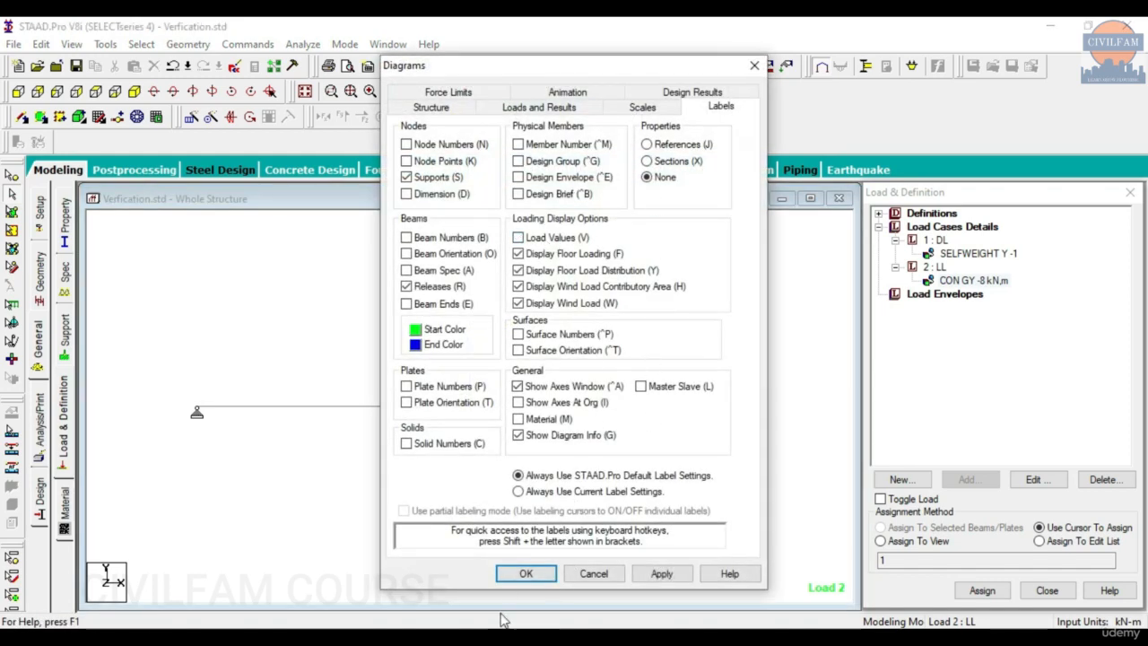
left_click(661, 574)
left_click(526, 573)
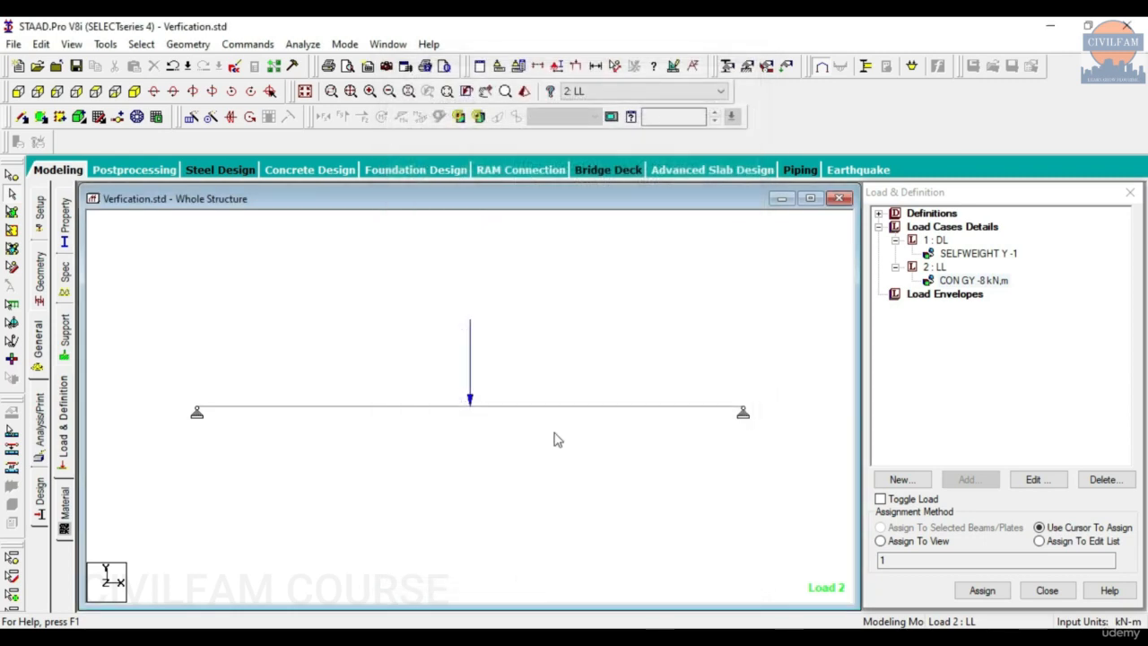
Step: Turn the load value labels back on and move the Diagrams dialog clear of the beam's central load
left_click(555, 68)
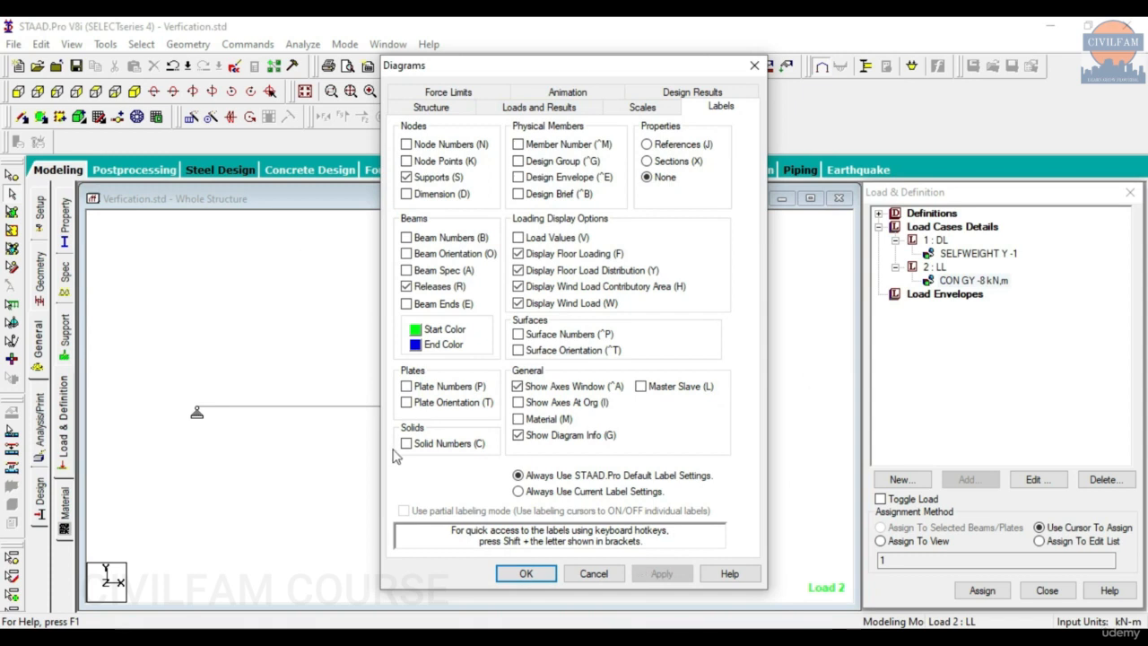
left_click(545, 239)
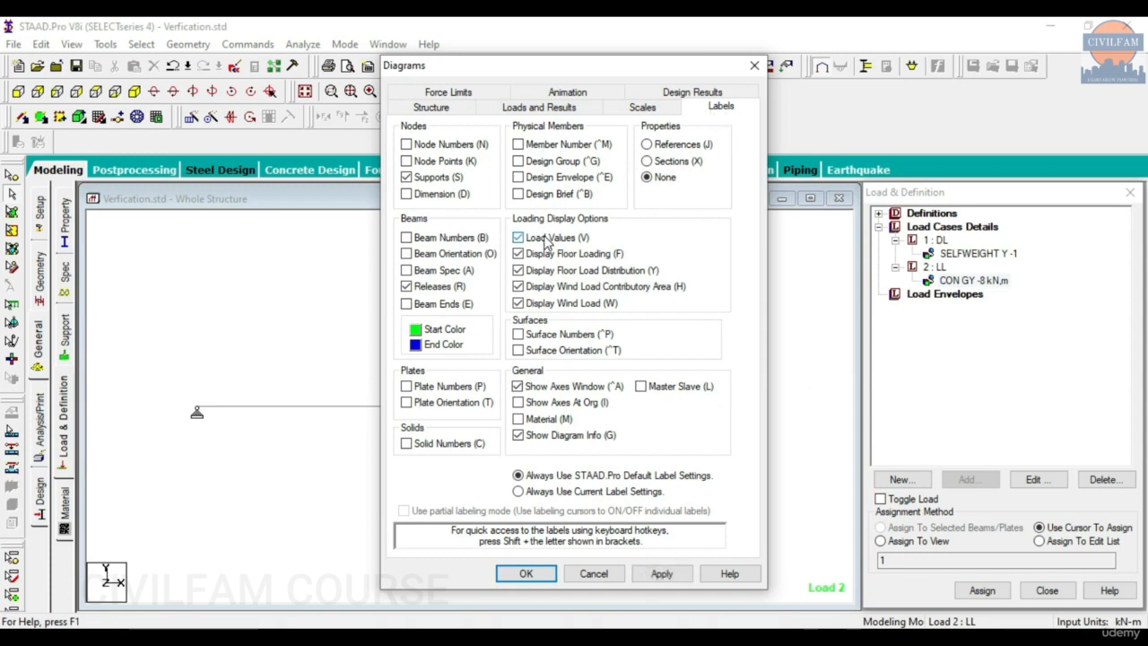
left_click(661, 573)
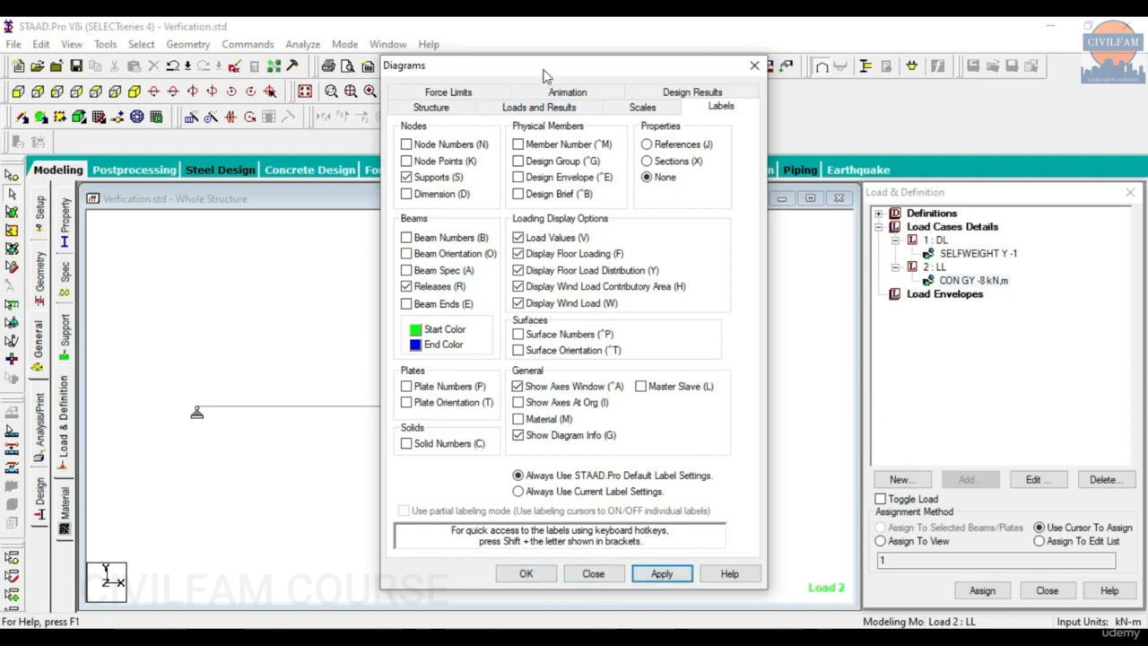
left_click_drag(545, 73, 830, 58)
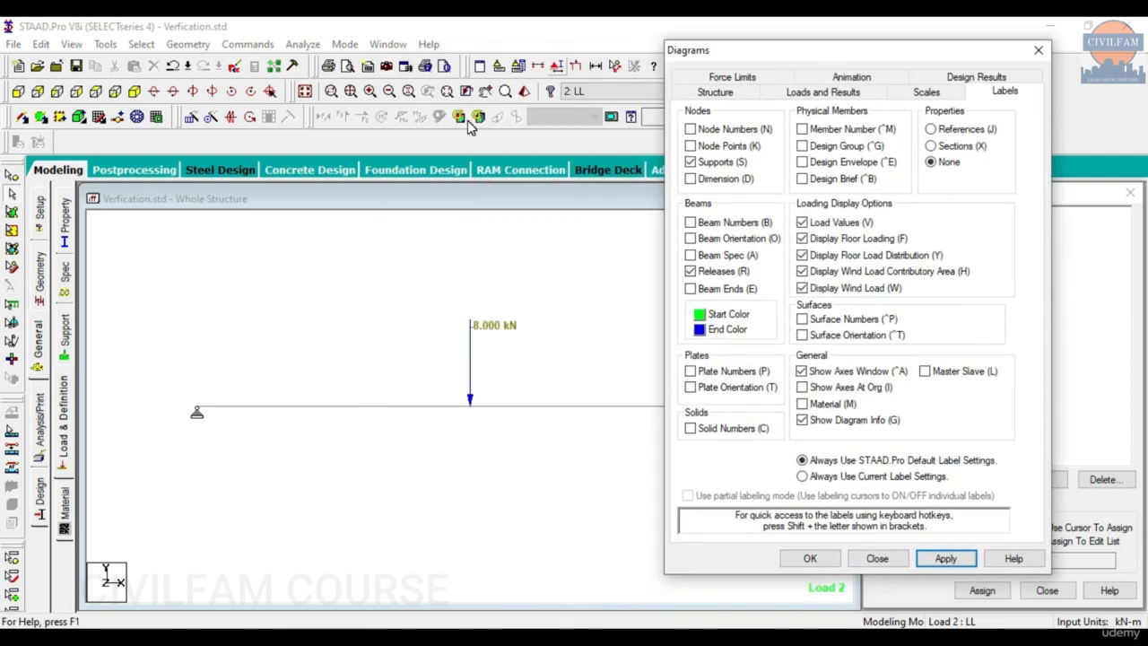
Step: Set the point force load scale to 12 kN per m and apply it to the diagram
left_click(932, 93)
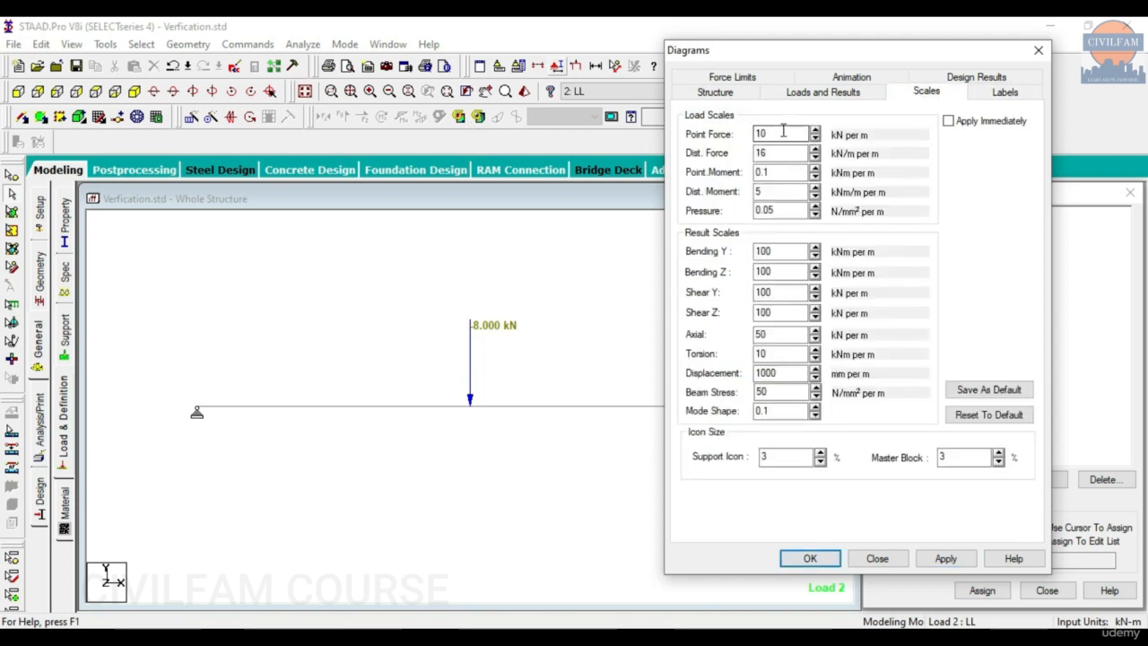
left_click(783, 131)
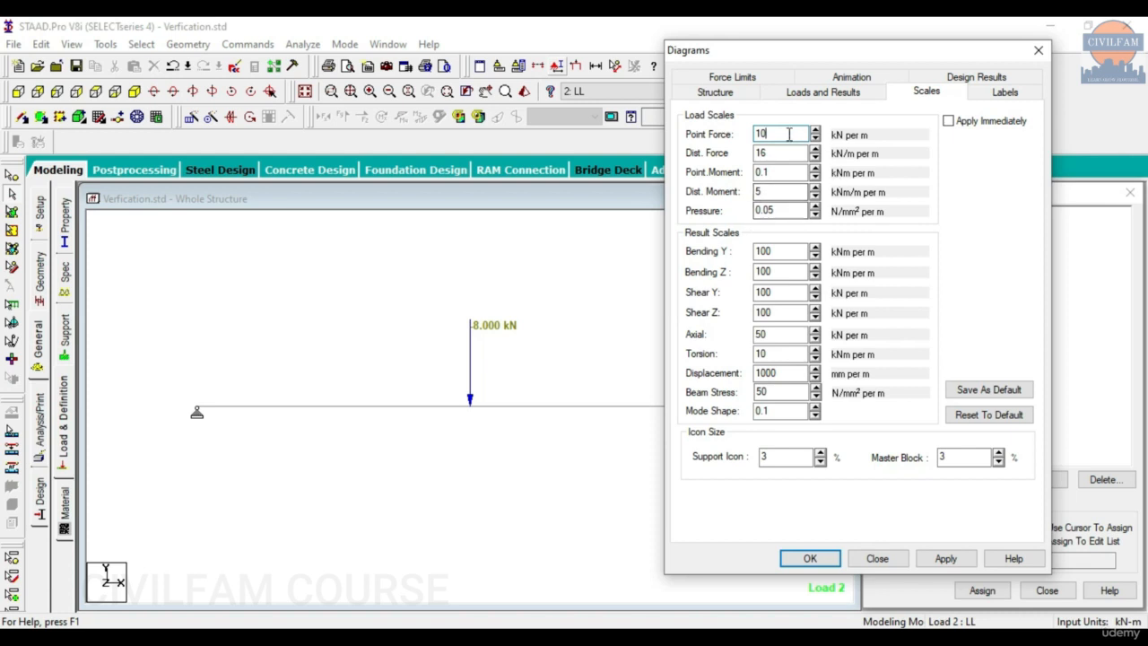
key("BackSpace")
type("2")
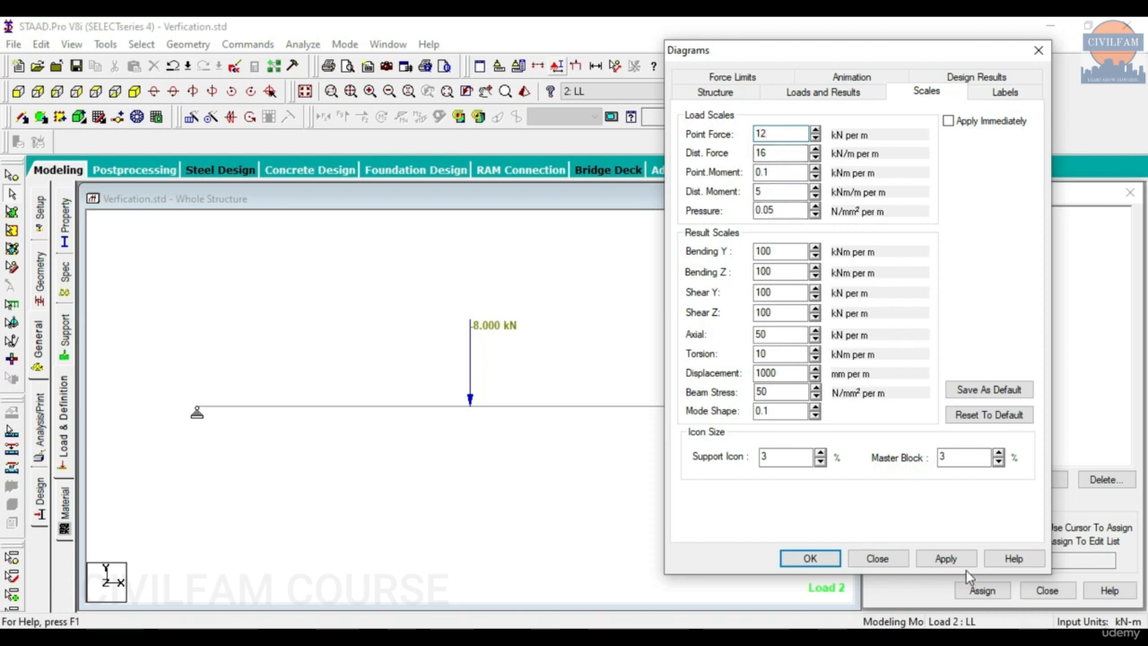
left_click(943, 556)
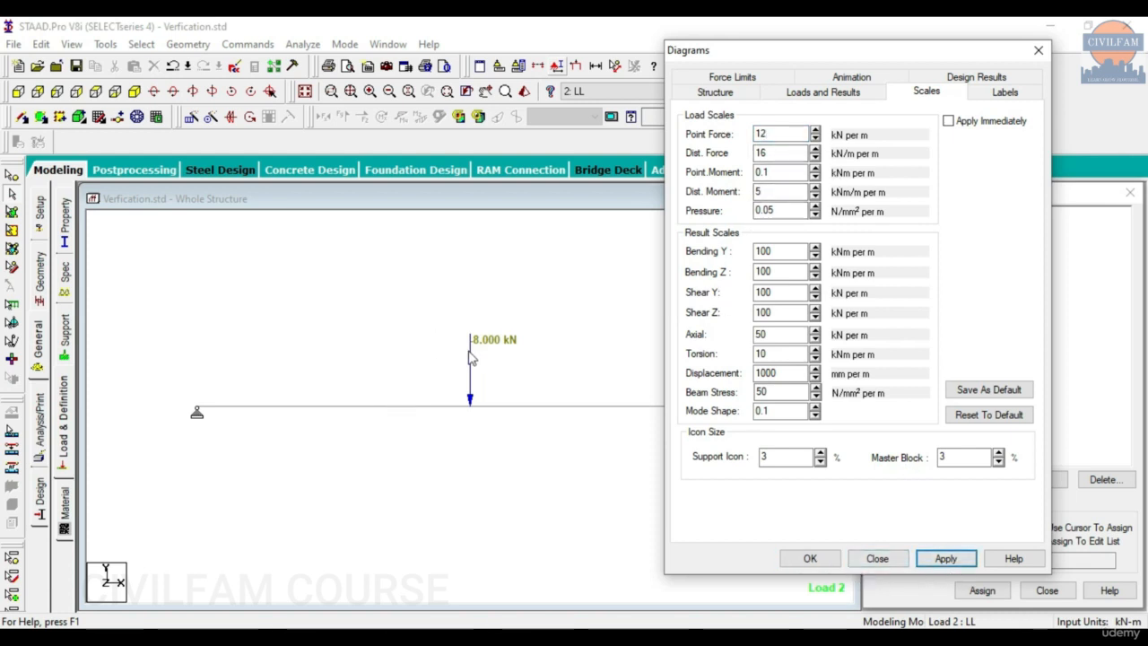
left_click(807, 557)
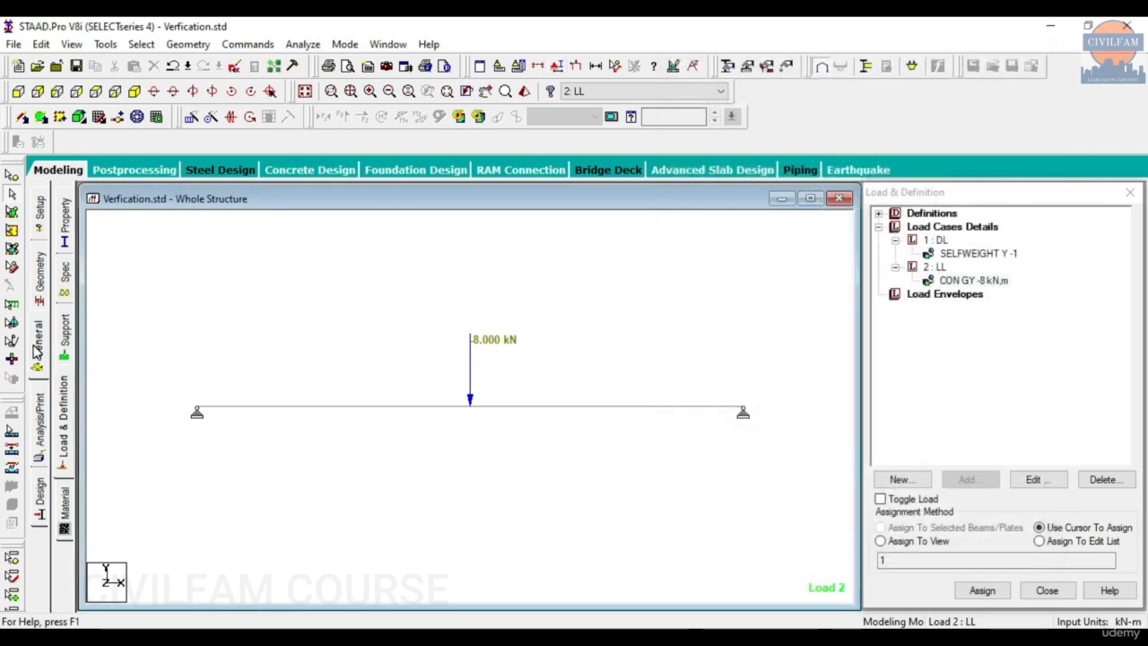
Step: Review the beam's node coordinates, its assigned concrete section, and the rectangle section definition without adding a new one
left_click(37, 349)
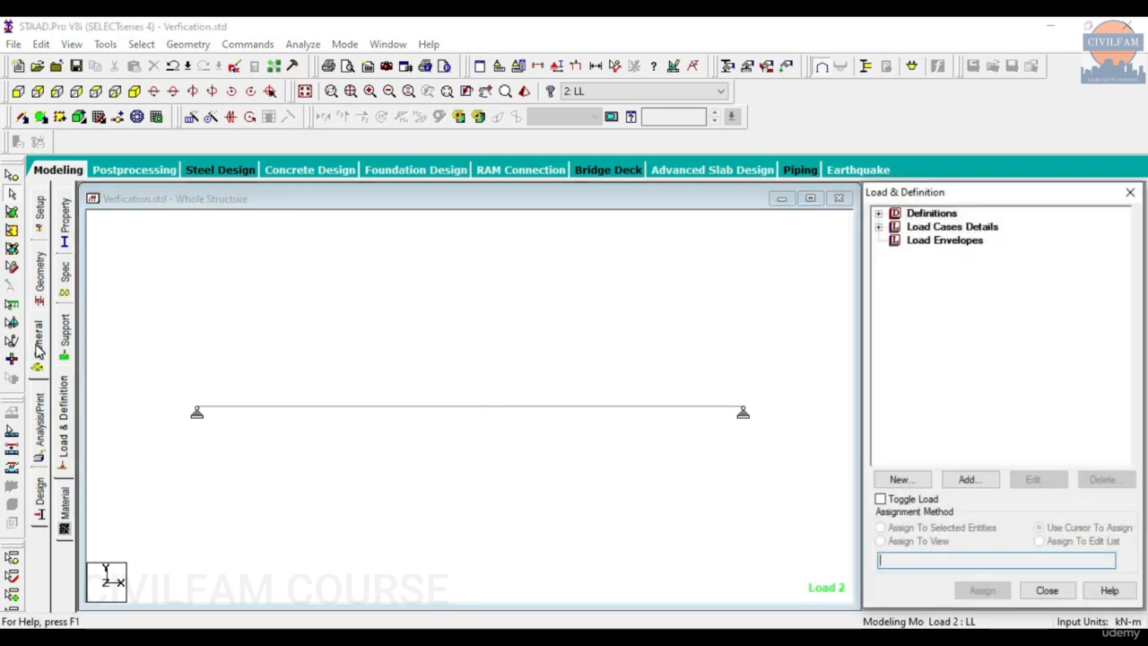
left_click(39, 271)
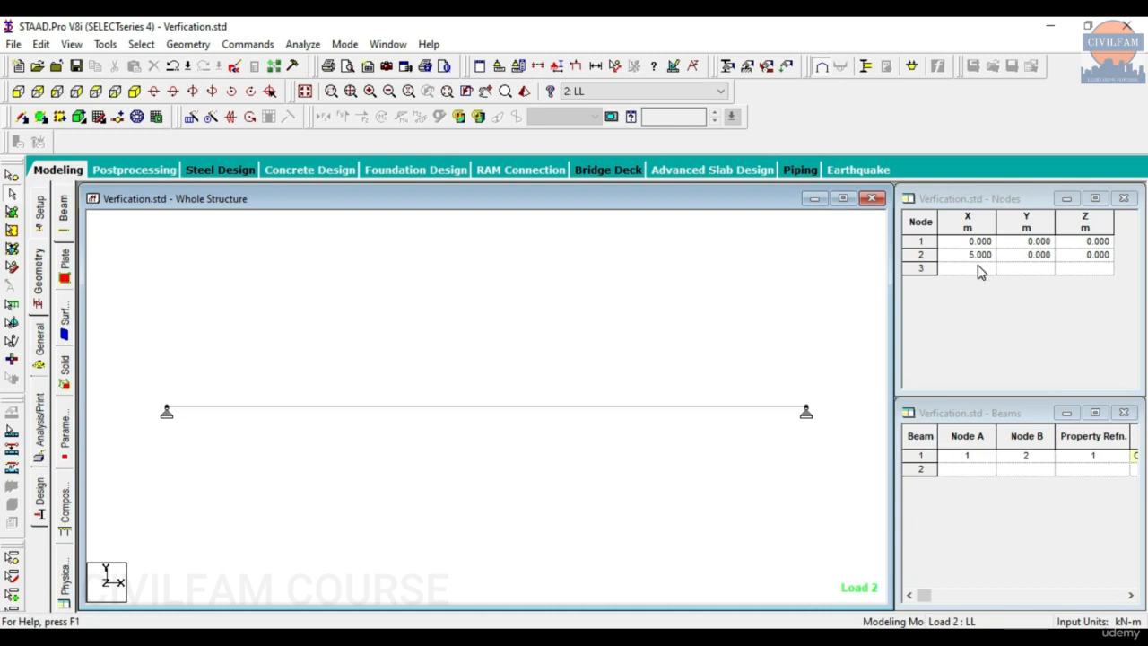
left_click(38, 355)
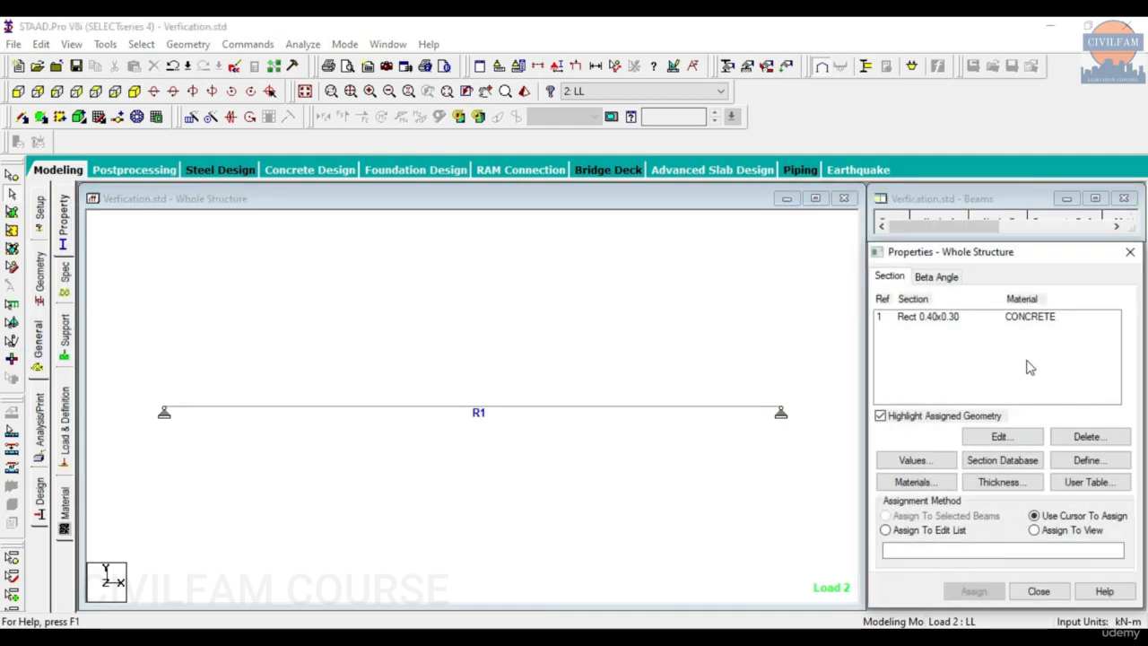
left_click(949, 317)
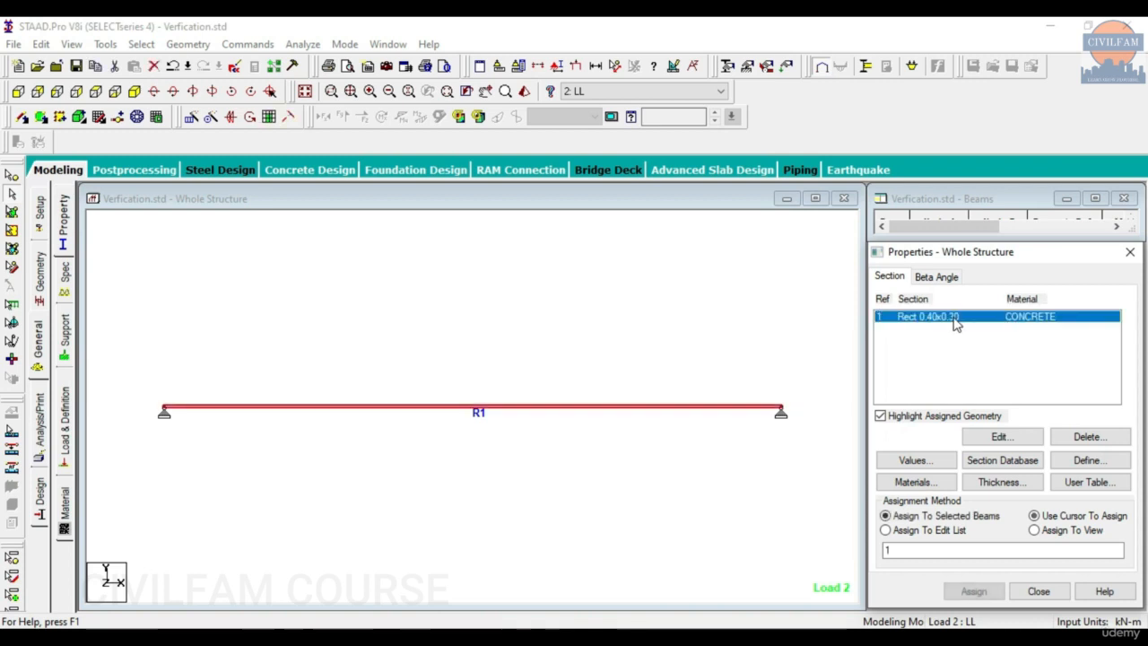
left_click(1085, 460)
left_click(334, 197)
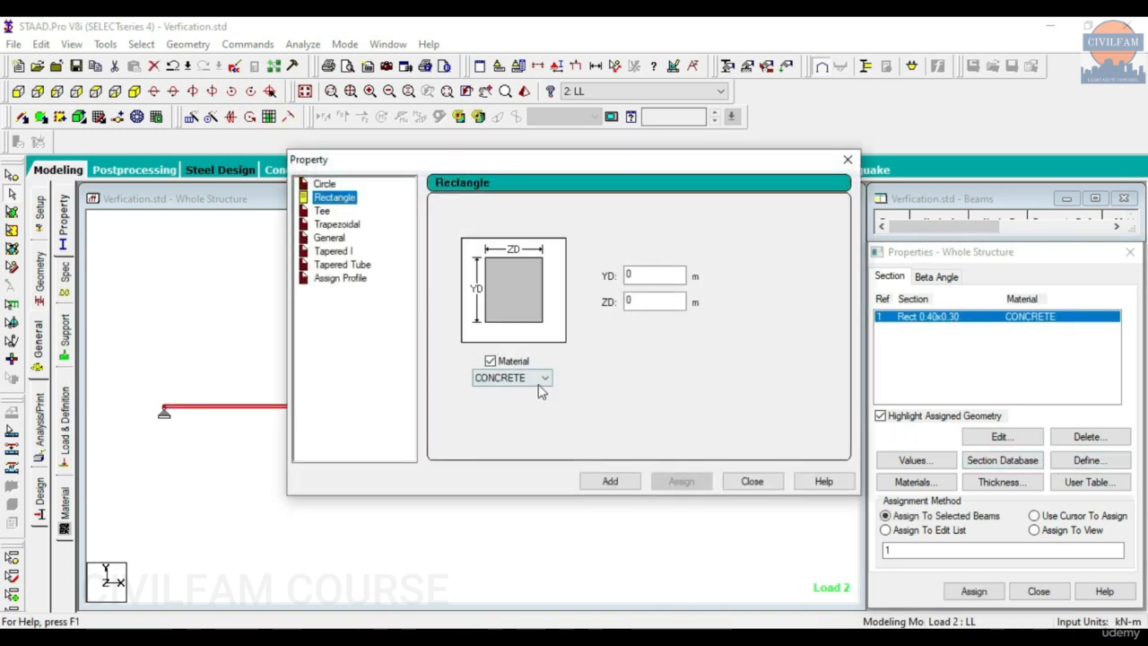
left_click(747, 479)
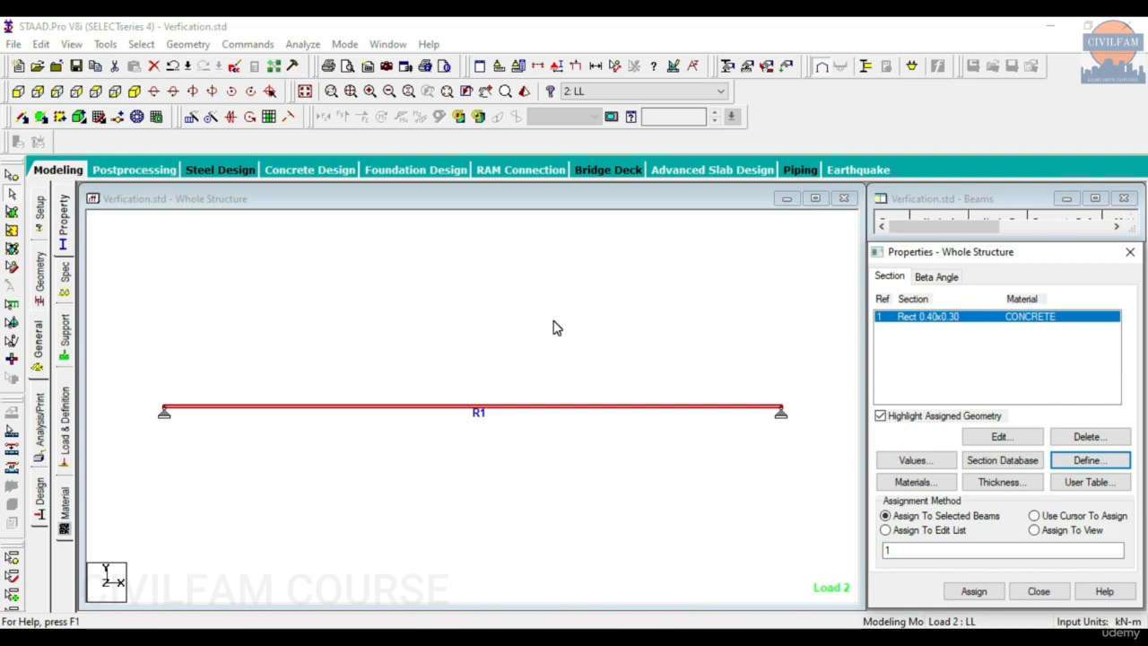
Step: Check the point-load hand calculation in Windows Photo Viewer, return to STAAD.Pro, and review the beam's support assignments
left_click(708, 637)
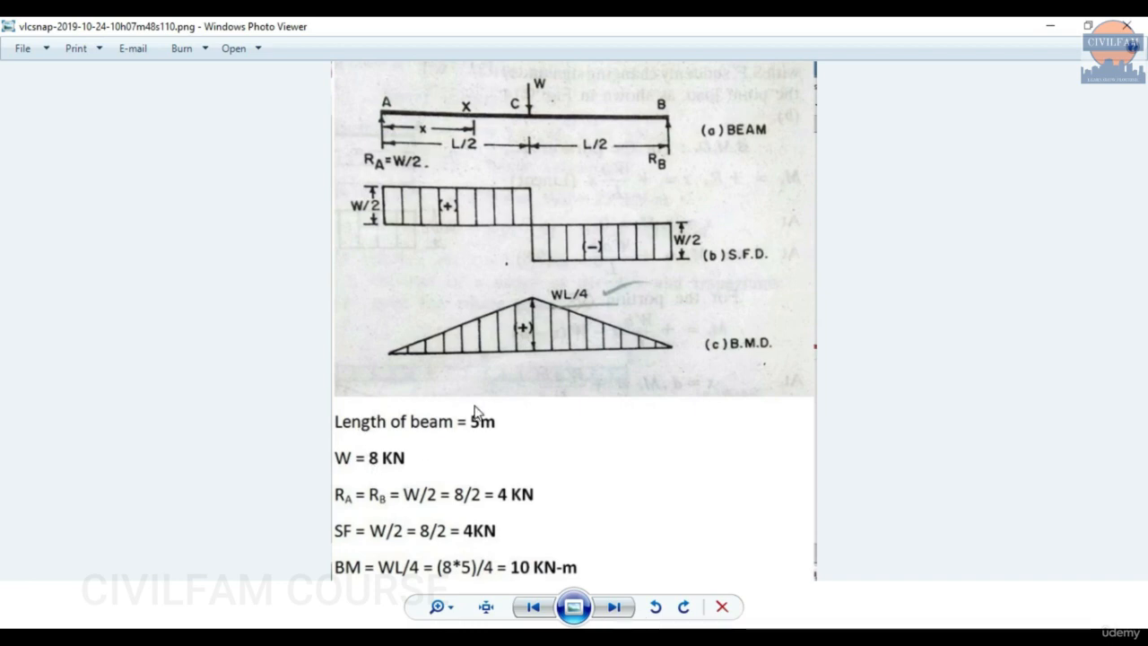
left_click(1050, 27)
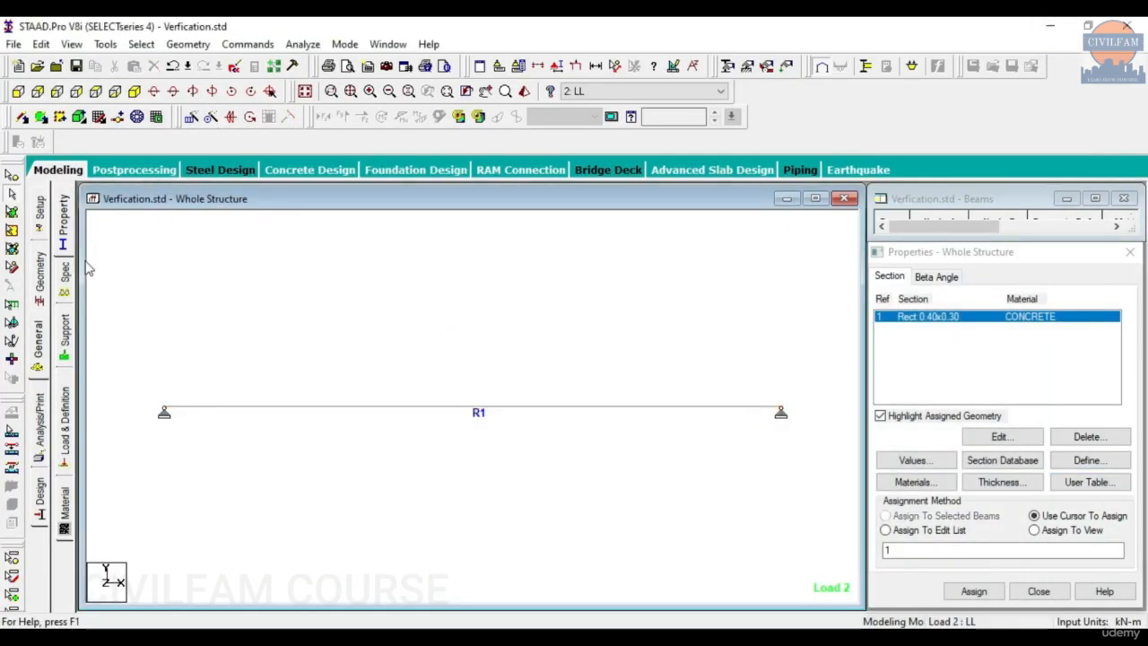
left_click(70, 346)
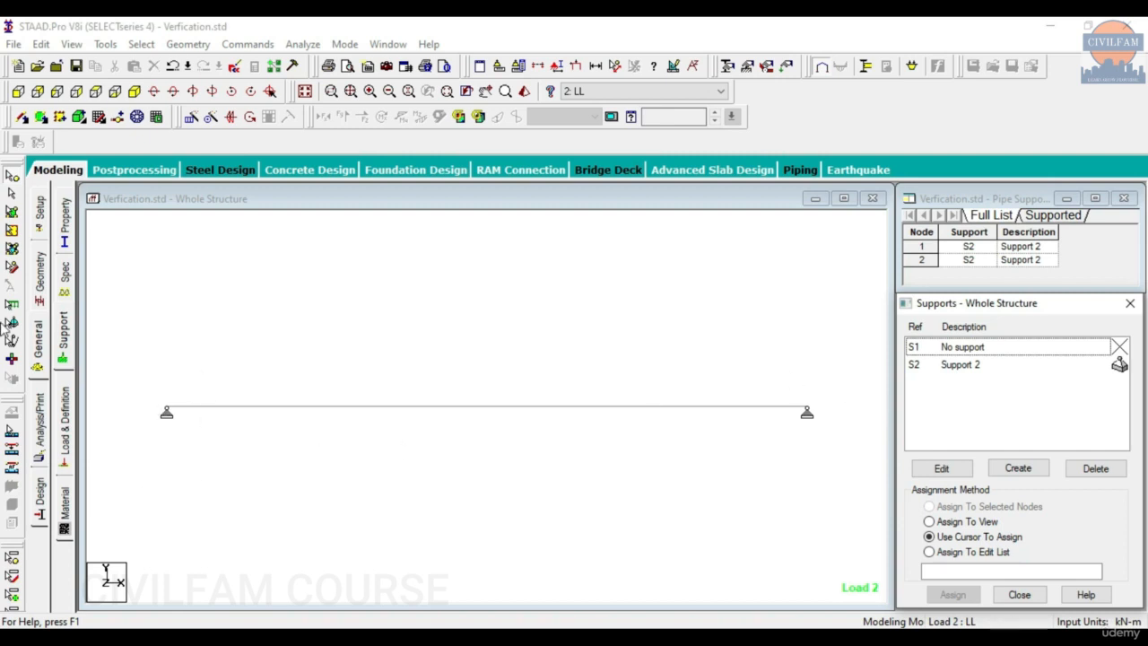
Step: Review the load items defined under load cases 1 DL and 2 LL
left_click(69, 422)
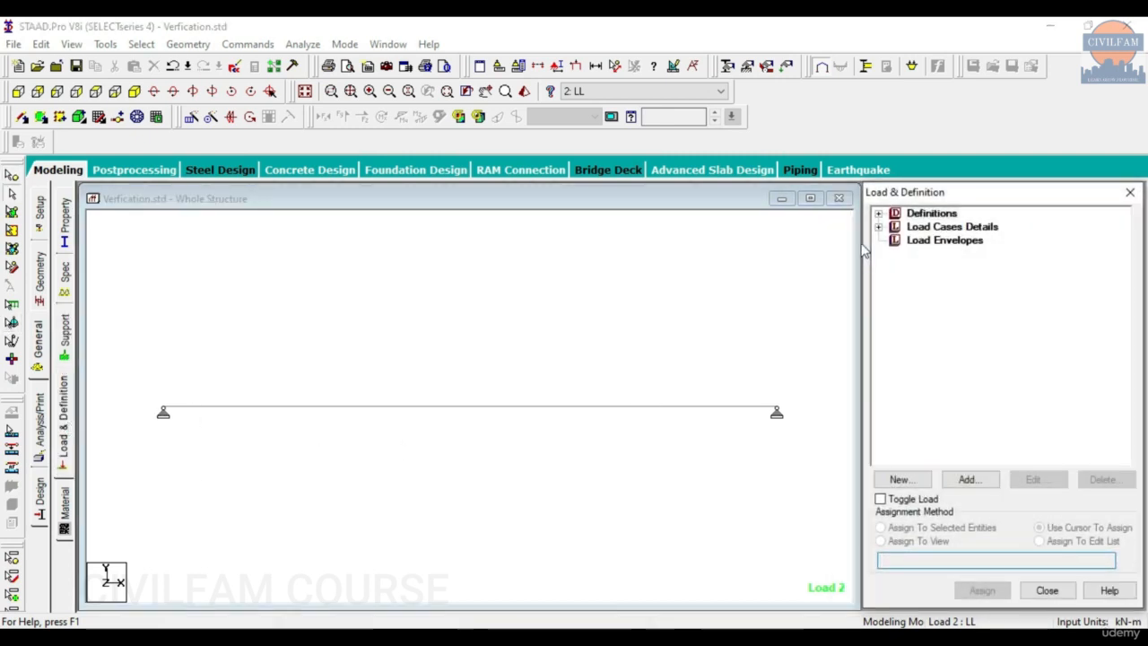
left_click(910, 228)
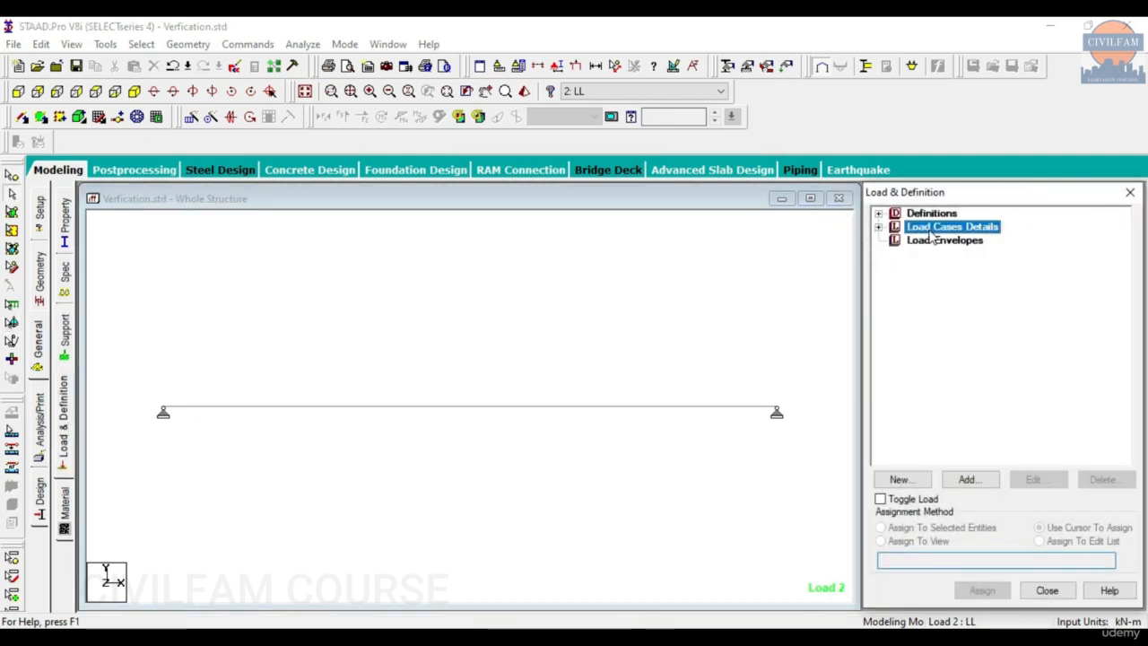
left_click(877, 228)
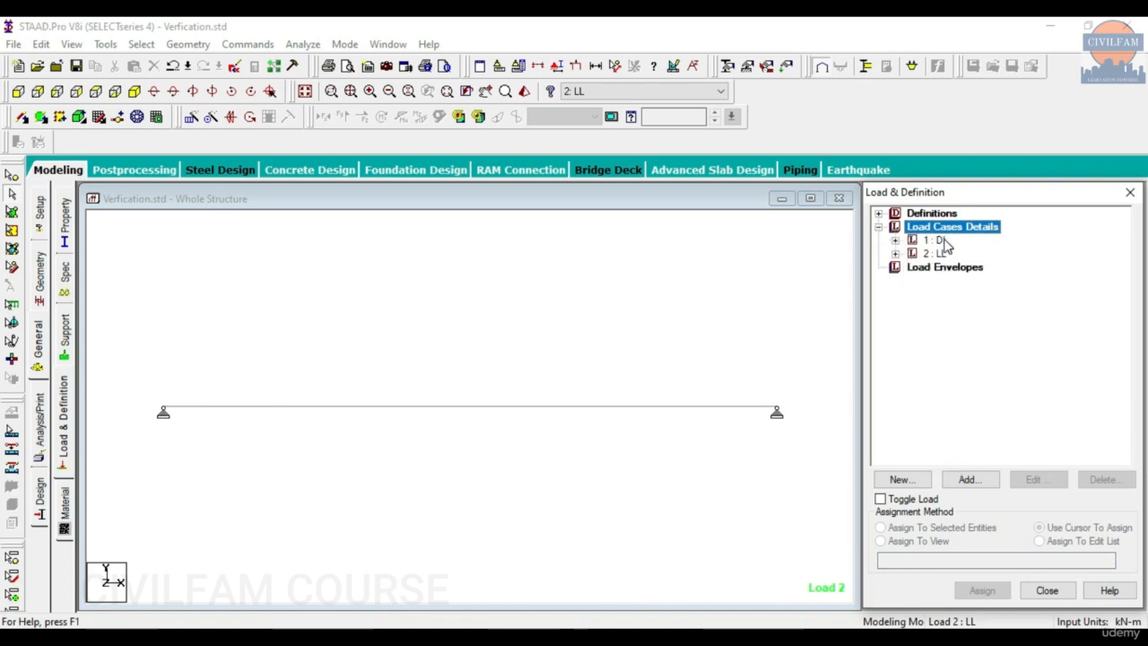
left_click(895, 241)
left_click(895, 267)
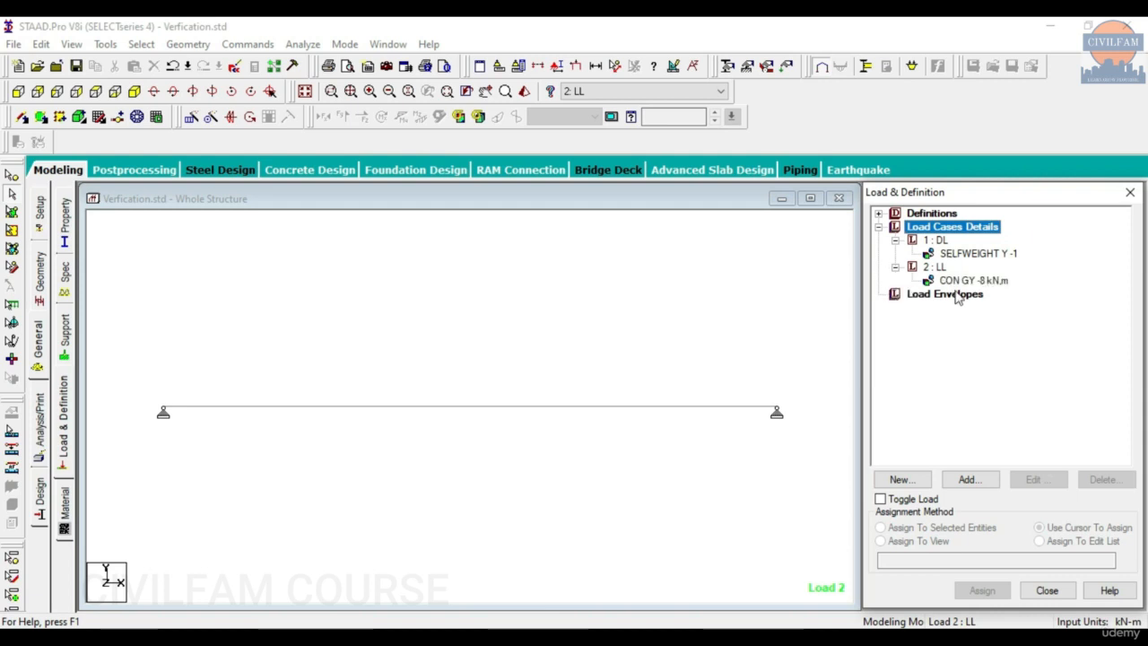
left_click(697, 320)
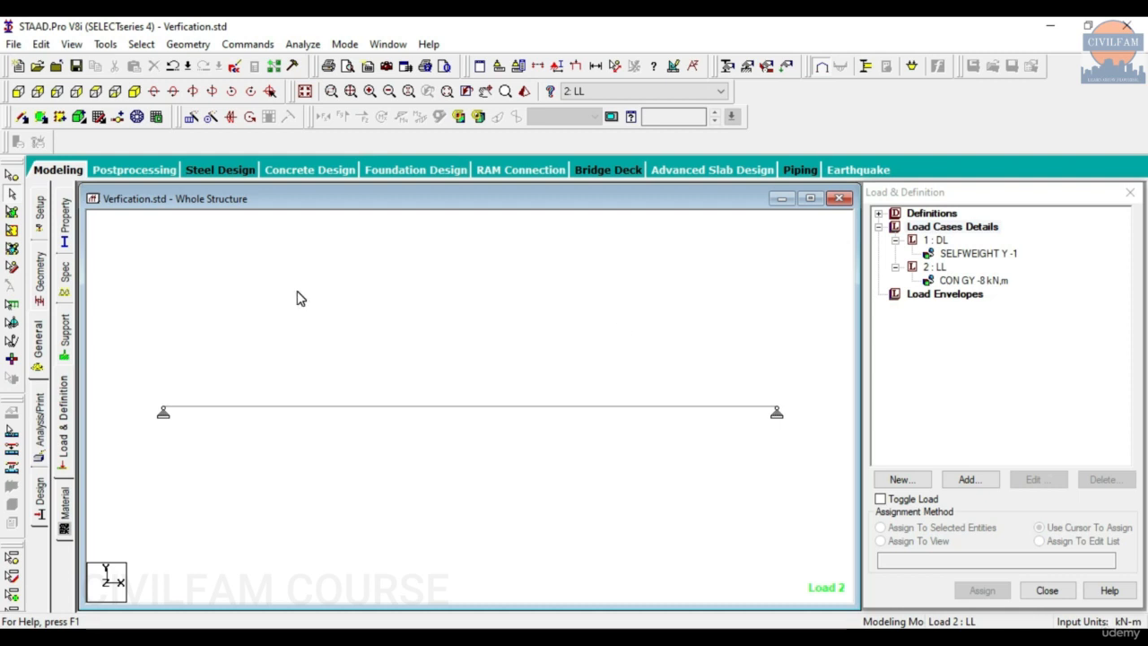
Step: Add a Perform Analysis command with the All print option
left_click(248, 44)
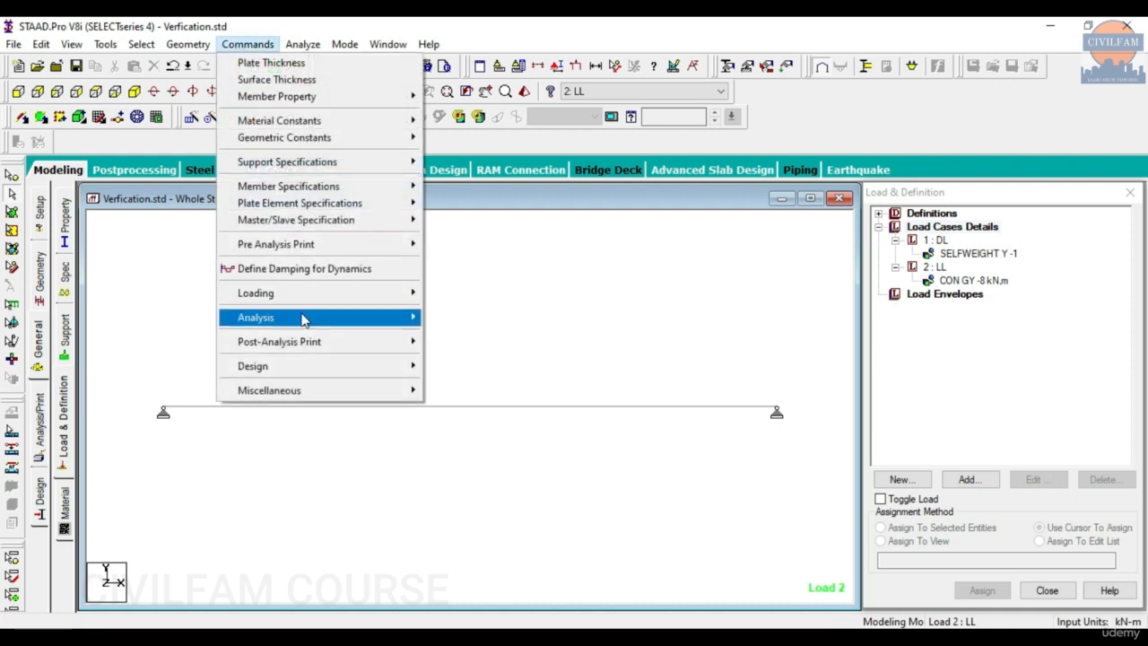
mouse_move(302, 320)
left_click(482, 318)
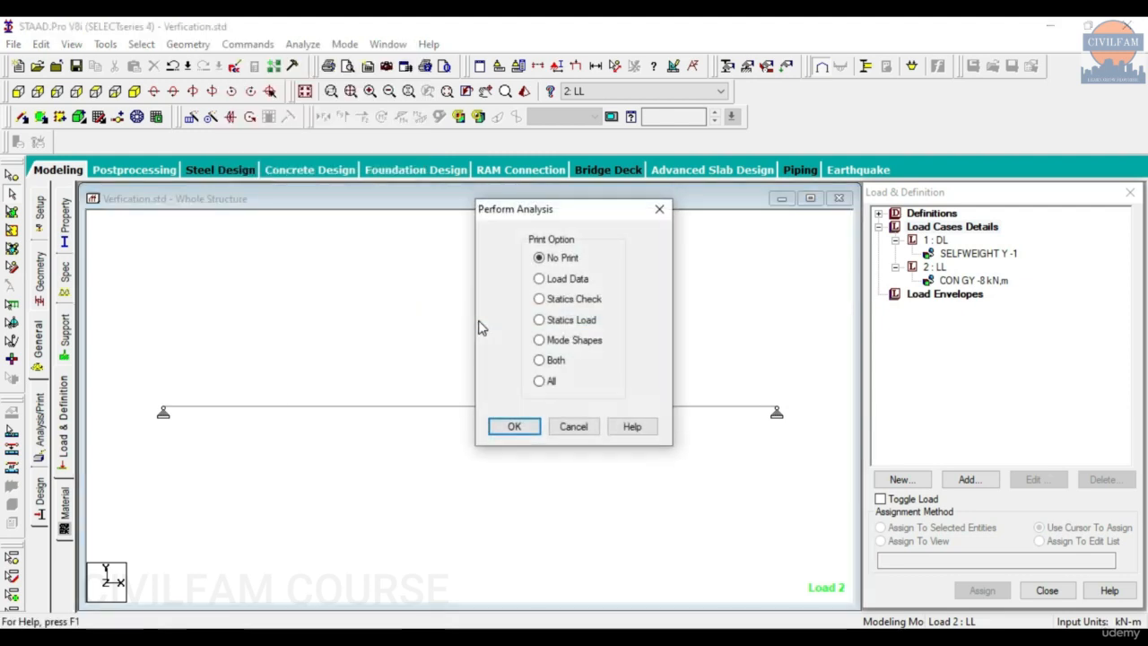
left_click(549, 382)
left_click(524, 427)
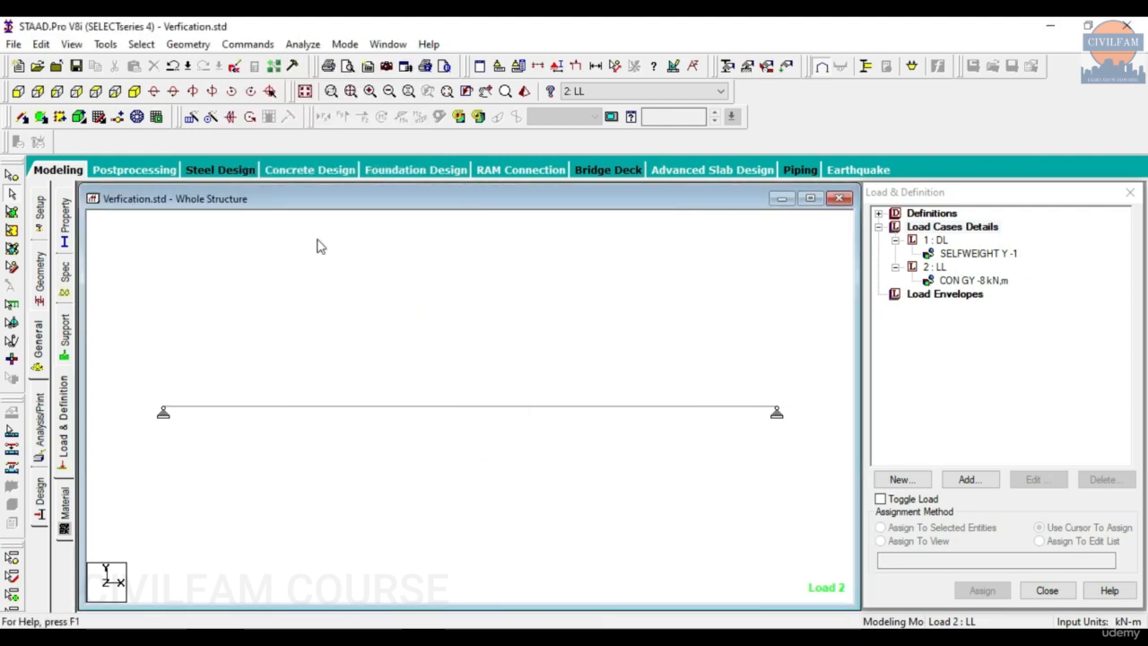
left_click(248, 44)
mouse_move(290, 323)
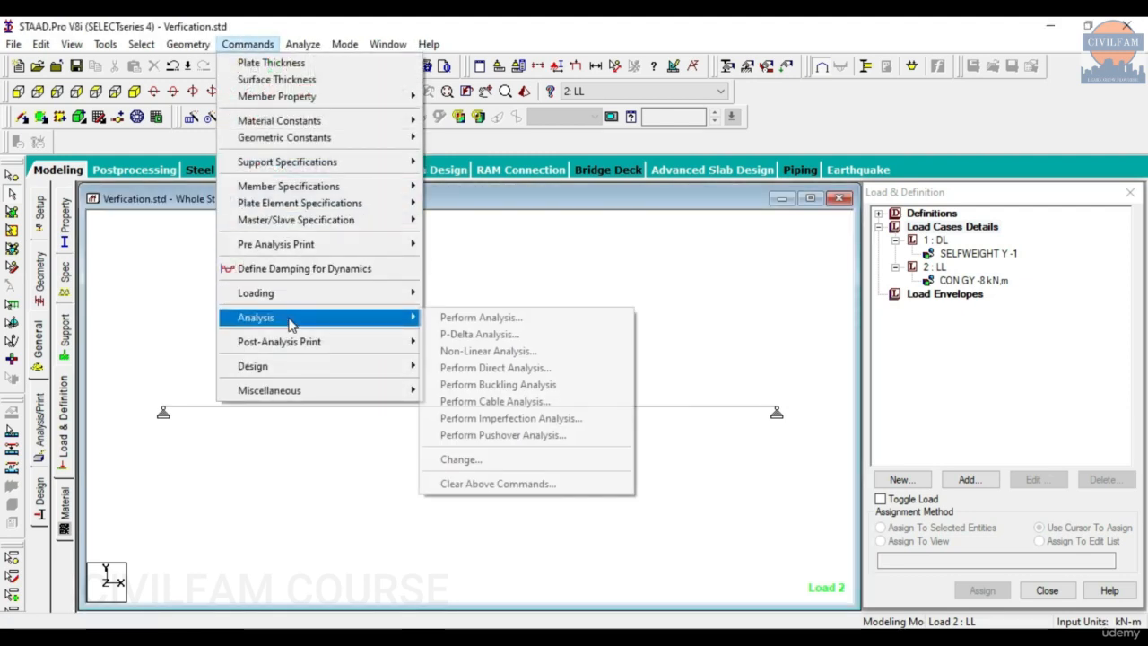
left_click(489, 318)
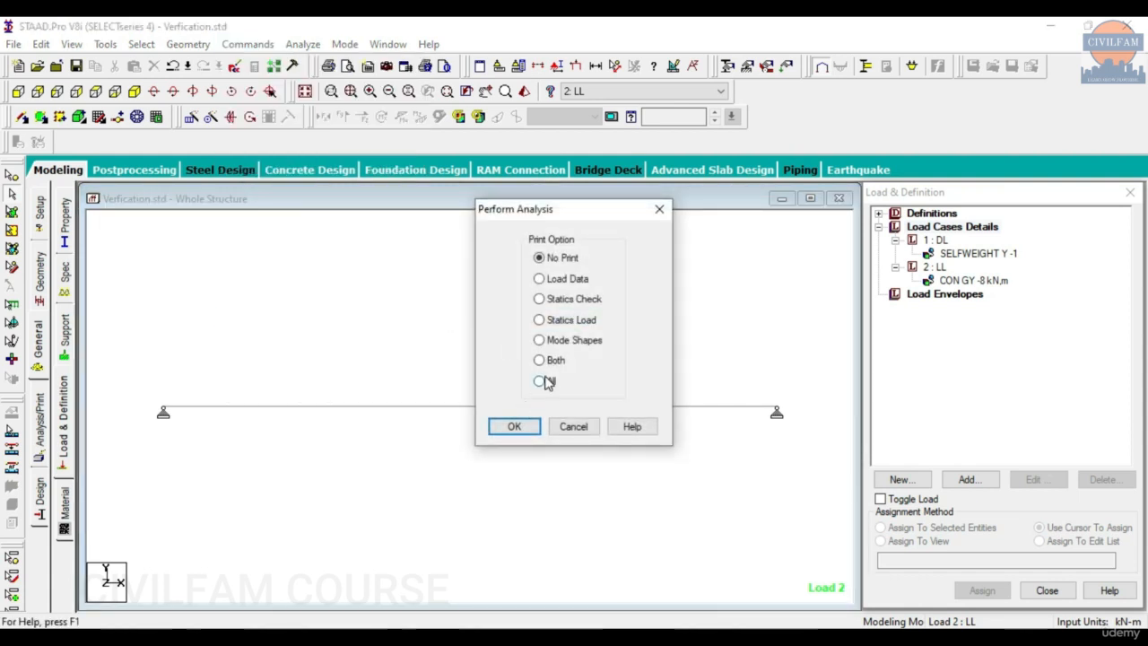
left_click(547, 382)
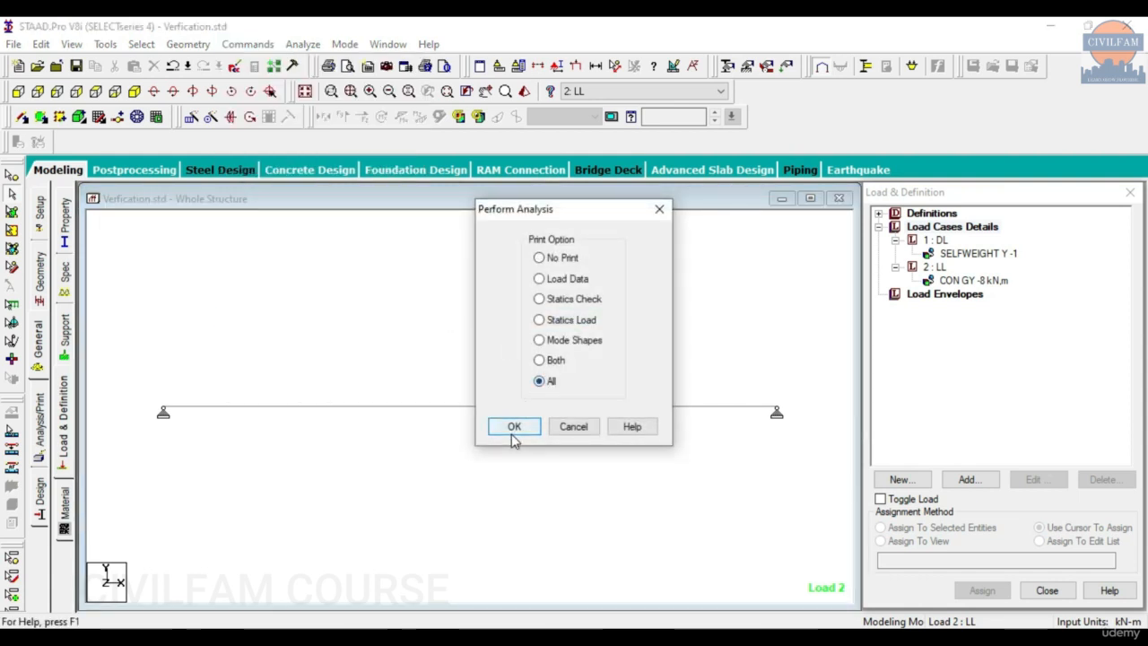
left_click(660, 210)
Step: Run the analysis and go to Post Processing Mode with load cases 1 DL and 2 LL selected for results
left_click(303, 44)
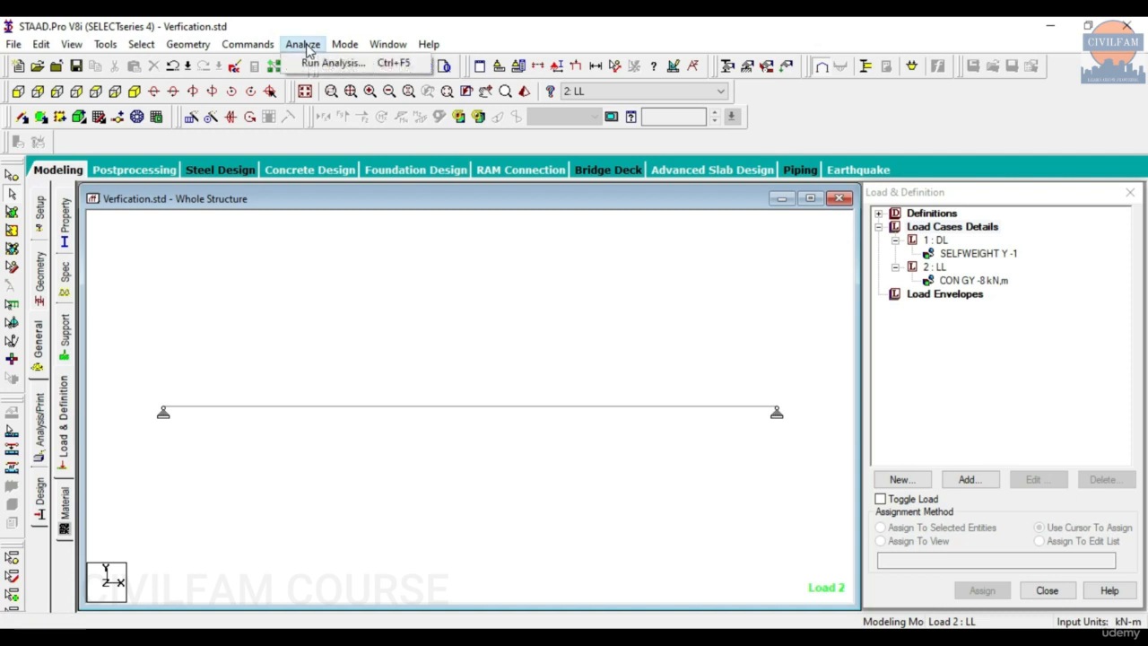
left_click(332, 63)
left_click(472, 354)
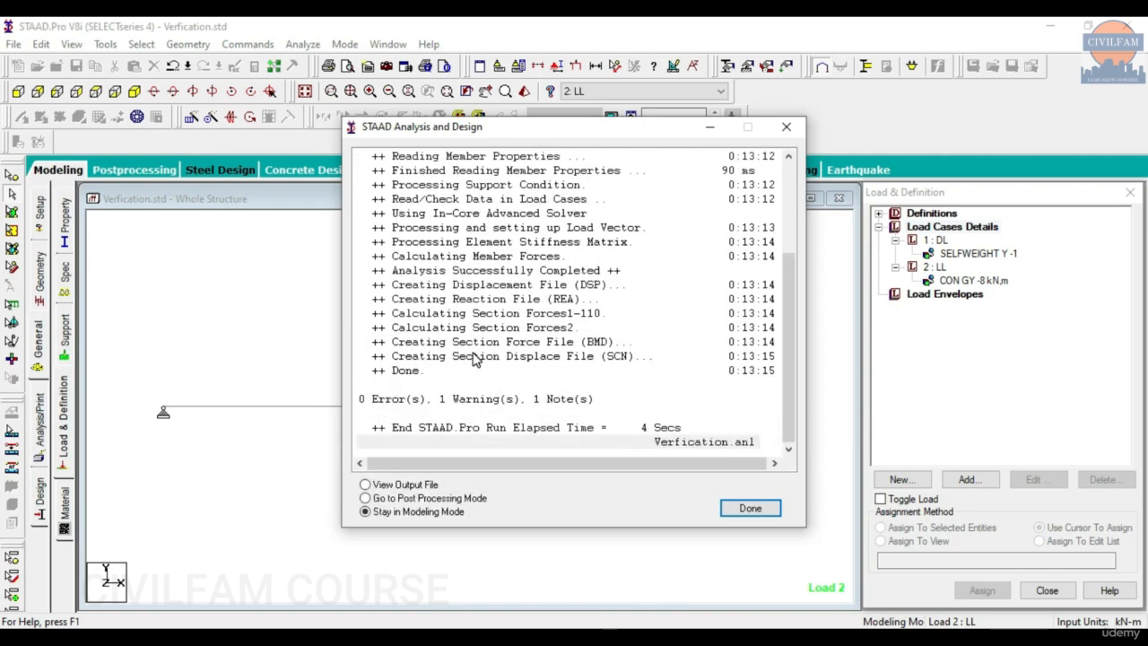
left_click(428, 498)
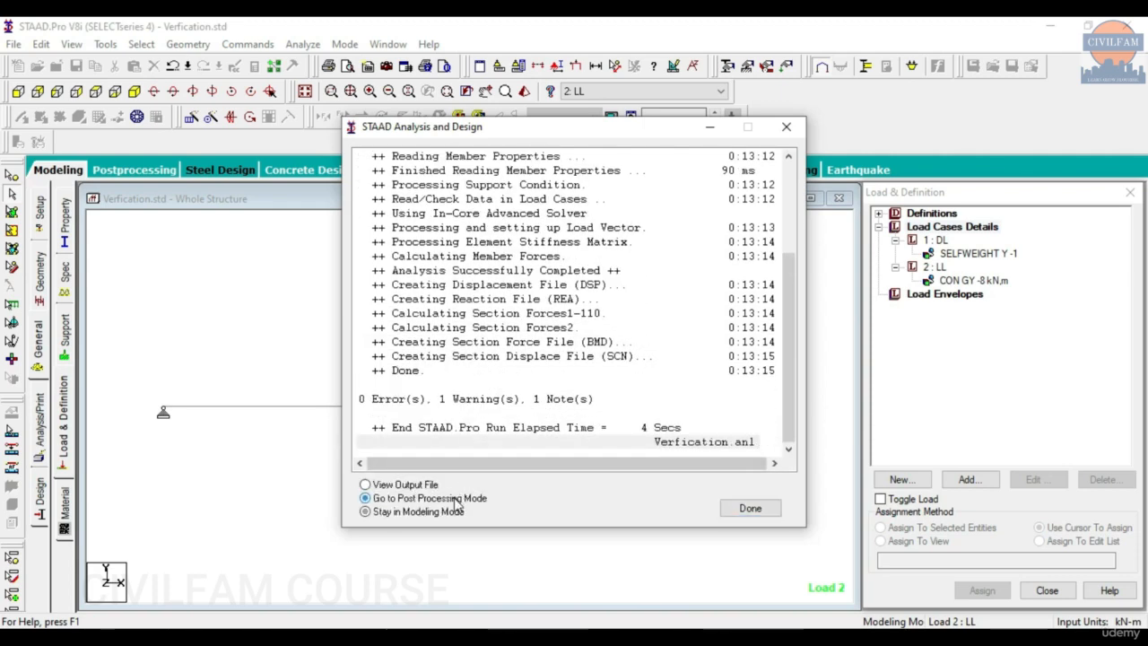
left_click(752, 510)
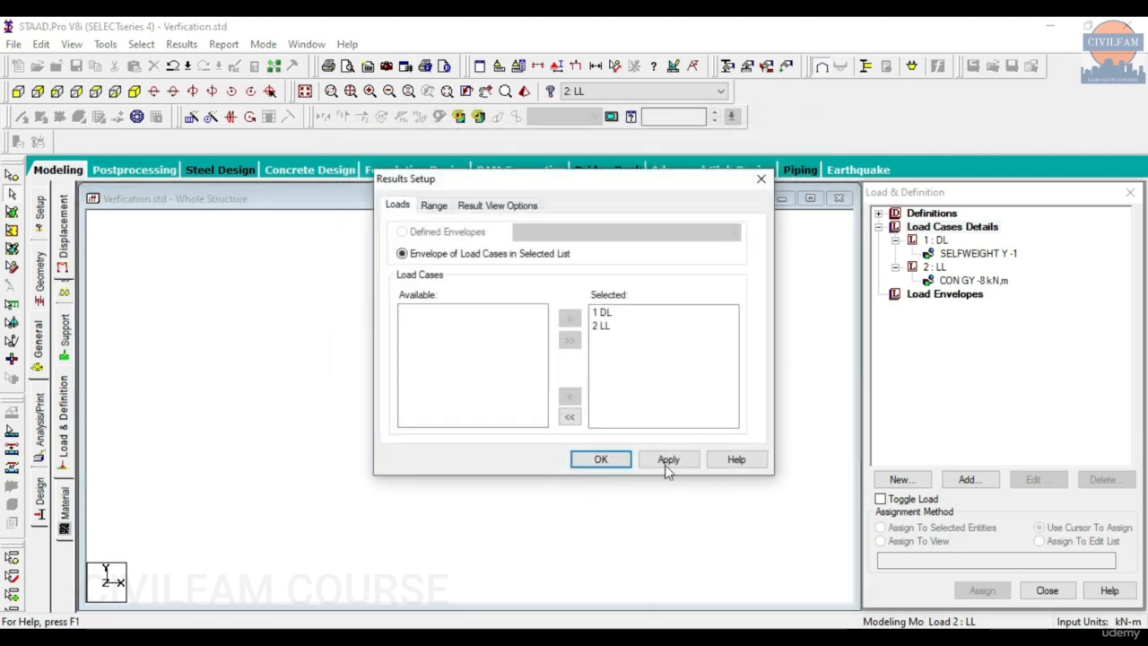
left_click(599, 459)
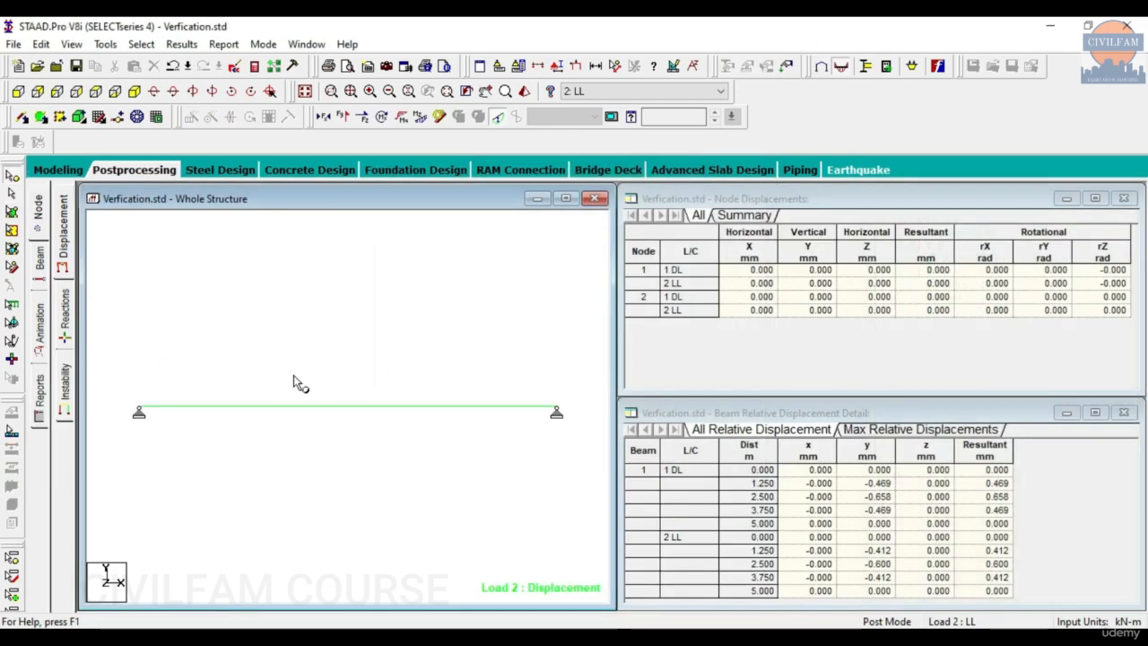
Step: Choose load case 2: LL for the results view and hide the displacement diagram on the beam
left_click(599, 94)
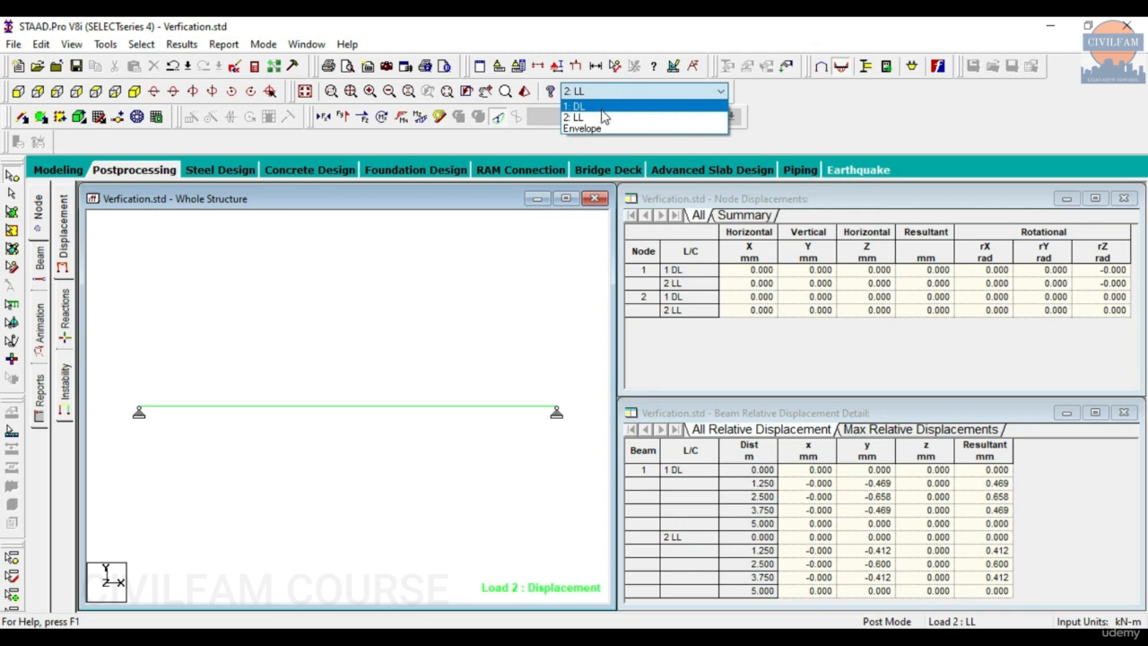
left_click(602, 118)
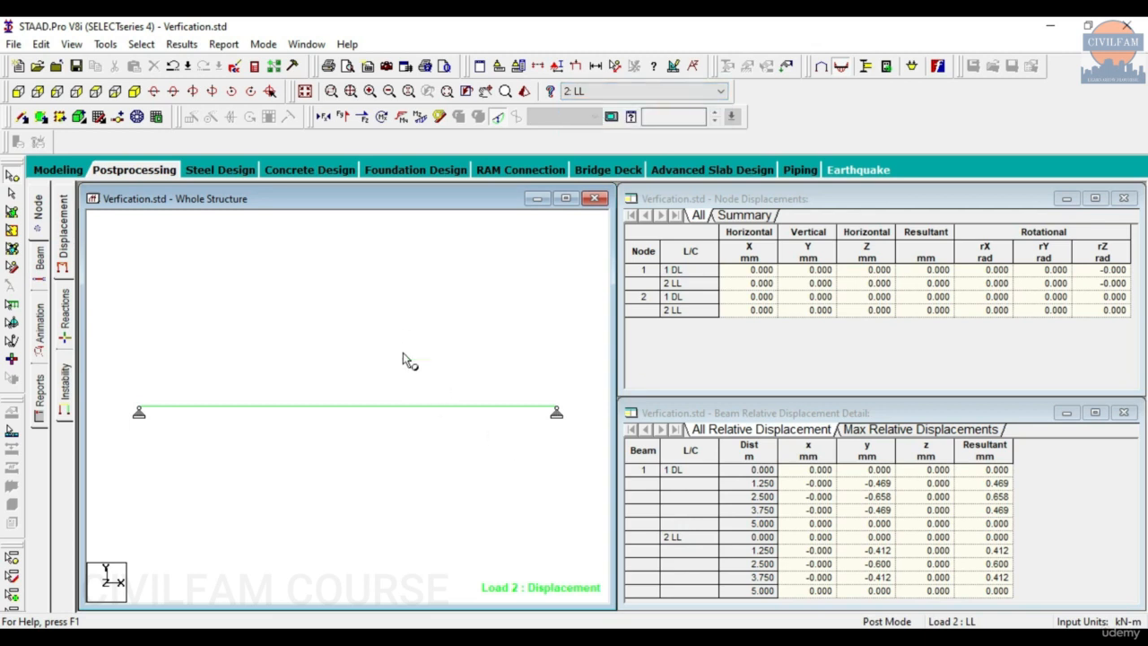
left_click(302, 307)
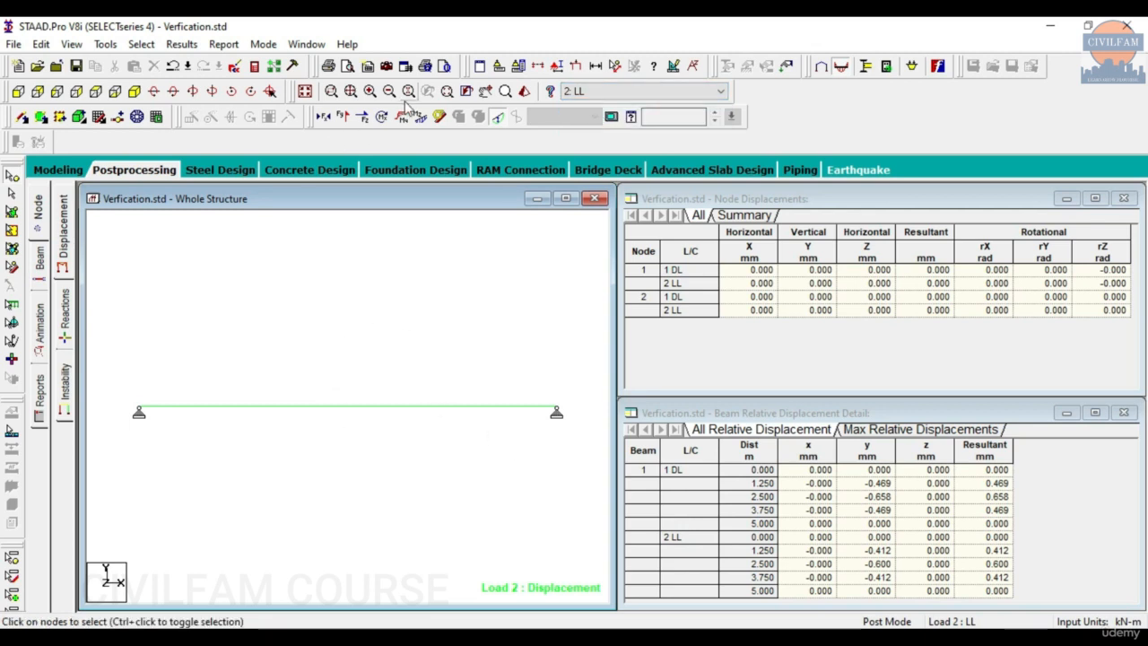
left_click(498, 120)
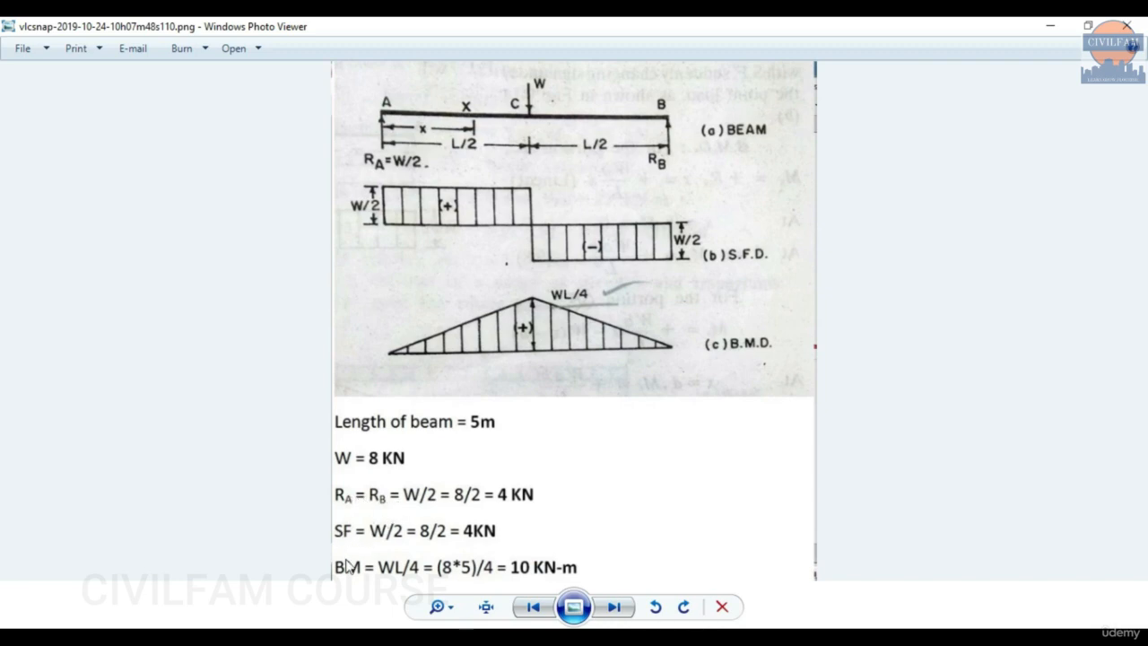
Step: Return from the hand calculation to STAAD.Pro and show only the Bending Z diagram, previewing Shear Y briefly
left_click(1051, 26)
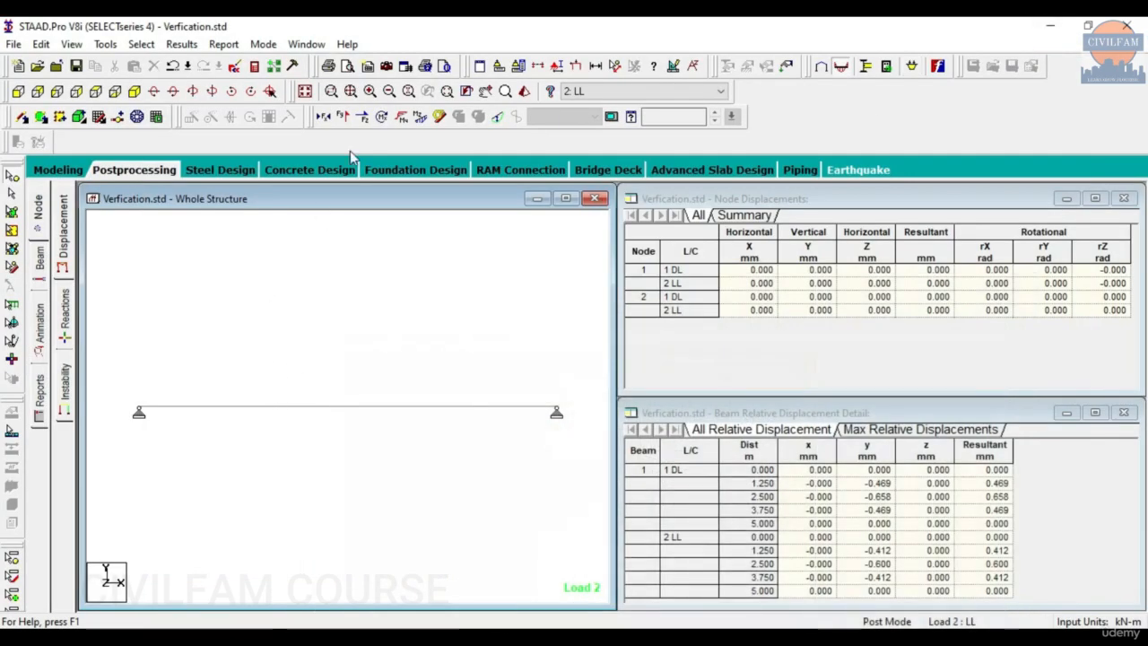
left_click(420, 121)
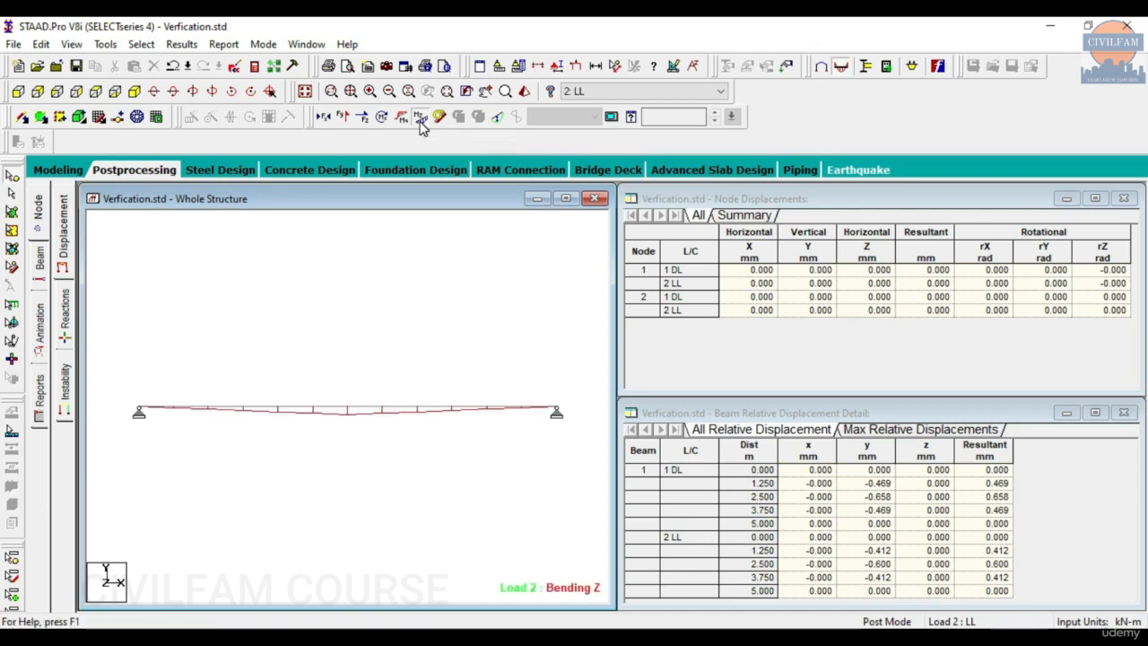
left_click(345, 120)
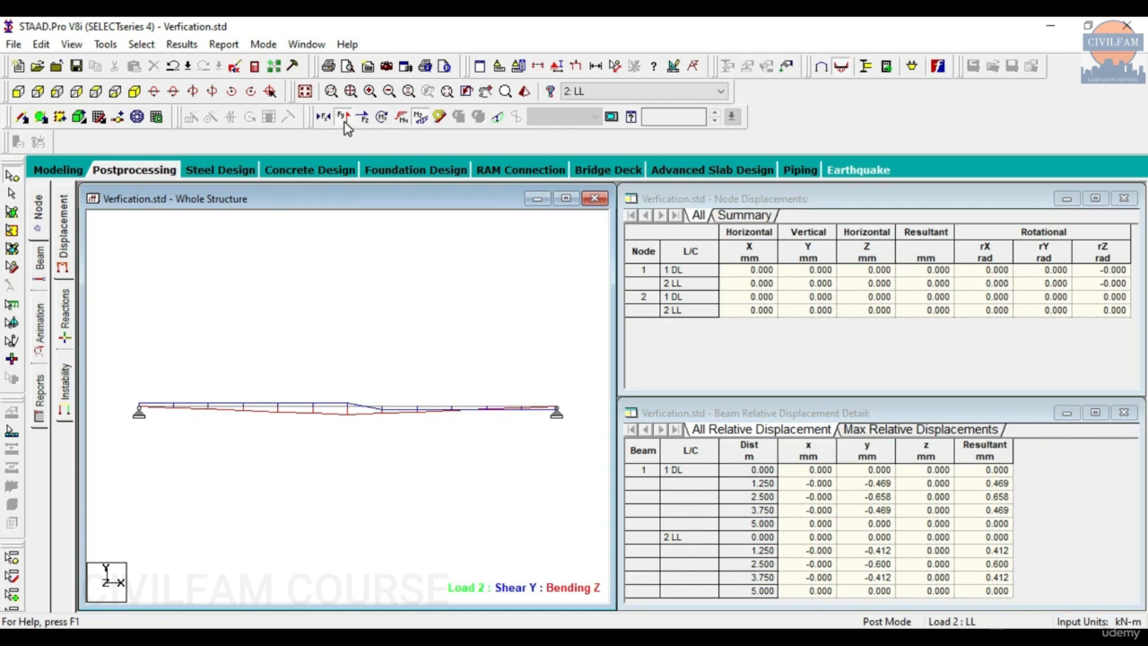
left_click(345, 120)
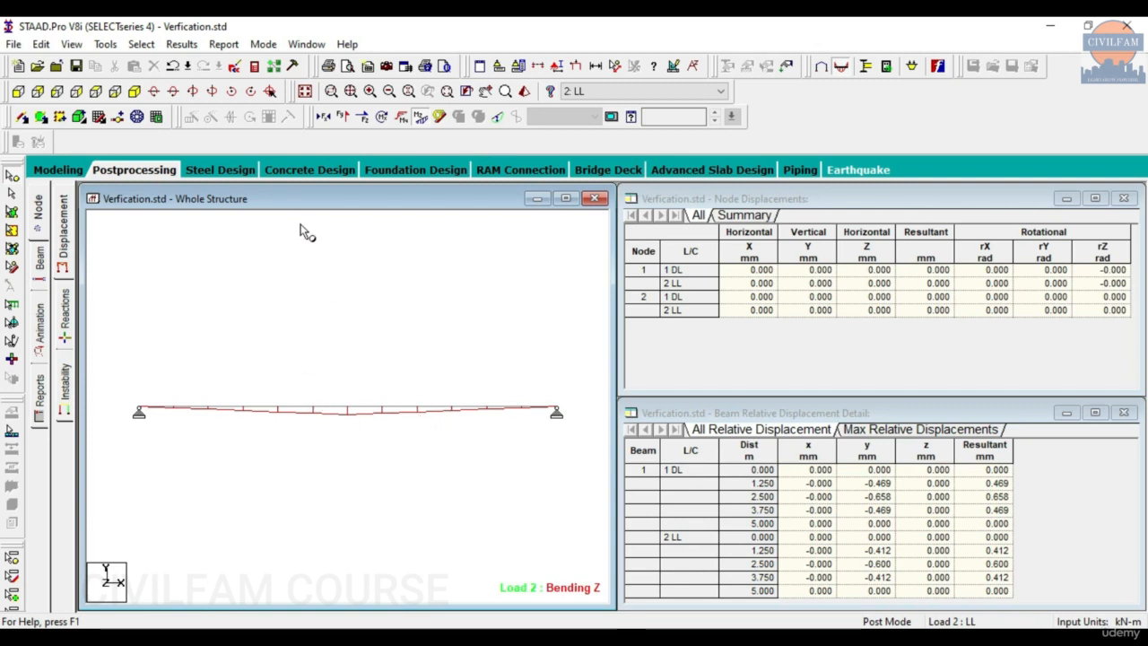
Step: Annotate the beam results with maximum bending and maximum shear, keeping the Annotation dialog open clear of the diagram
left_click(181, 44)
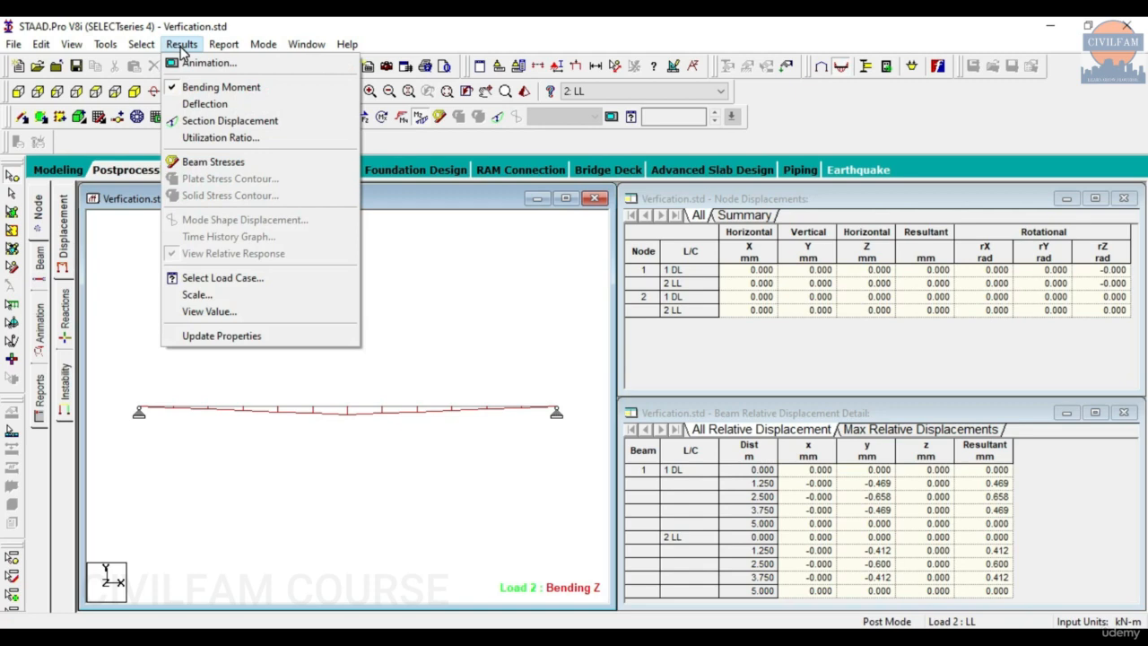
left_click(217, 314)
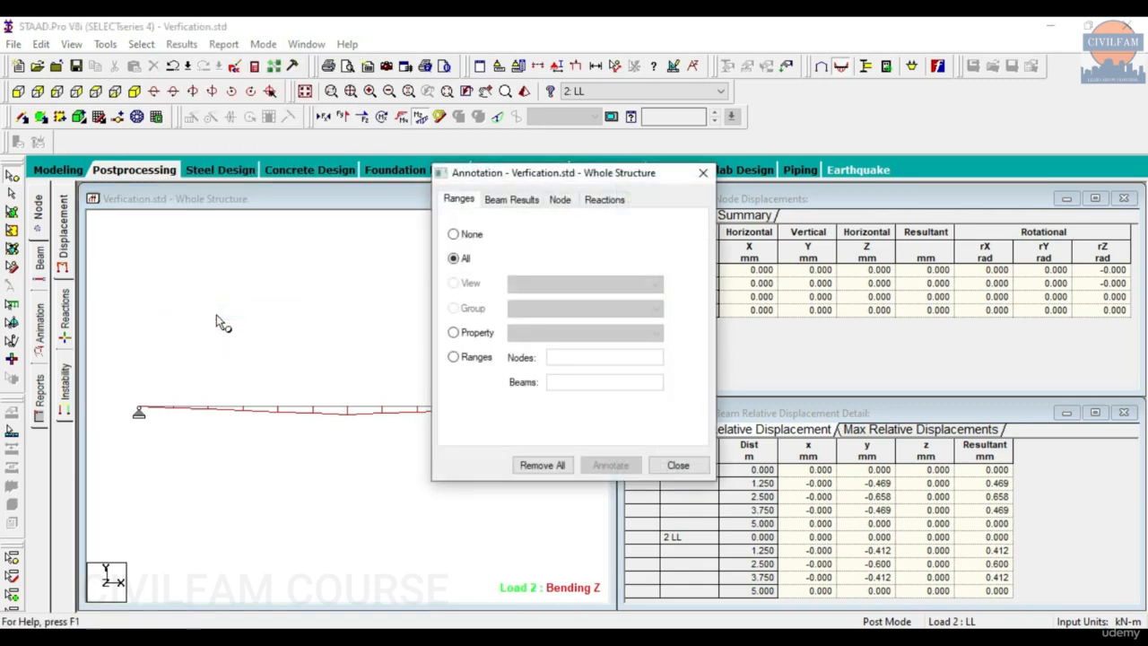
left_click(524, 202)
left_click(554, 241)
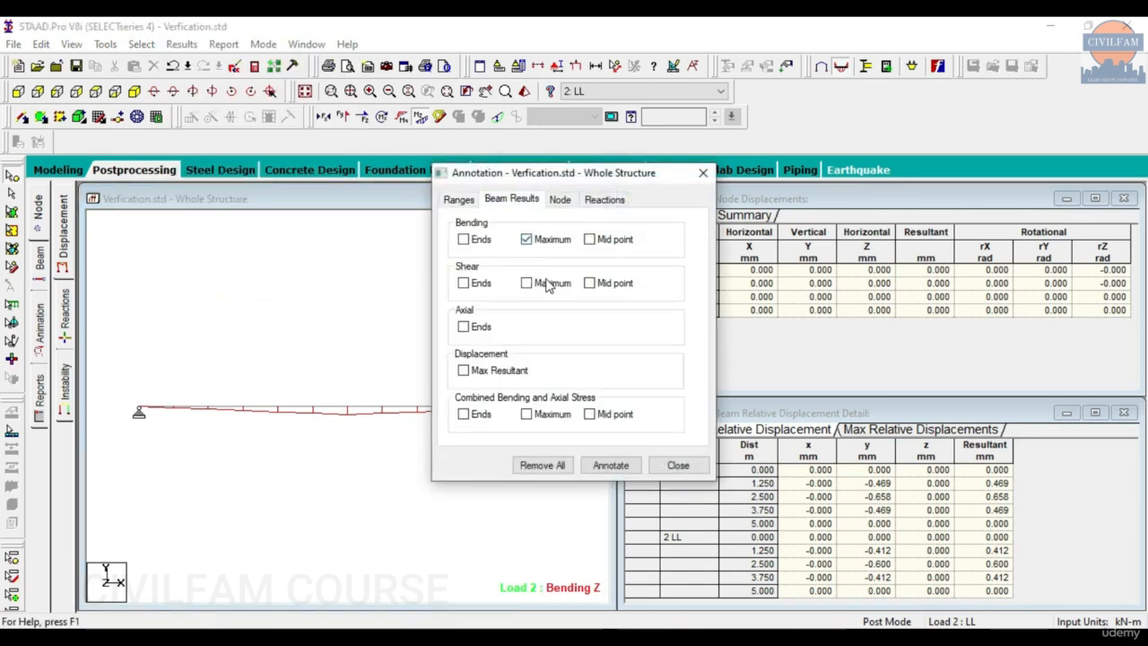
left_click(552, 283)
left_click(603, 465)
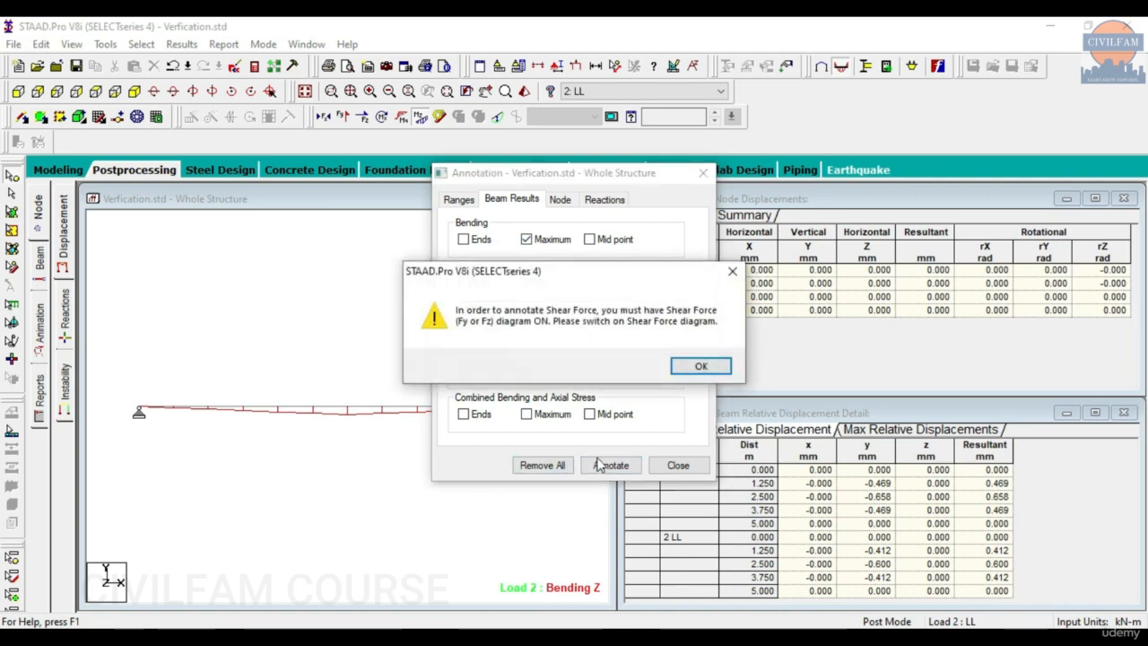
left_click(697, 368)
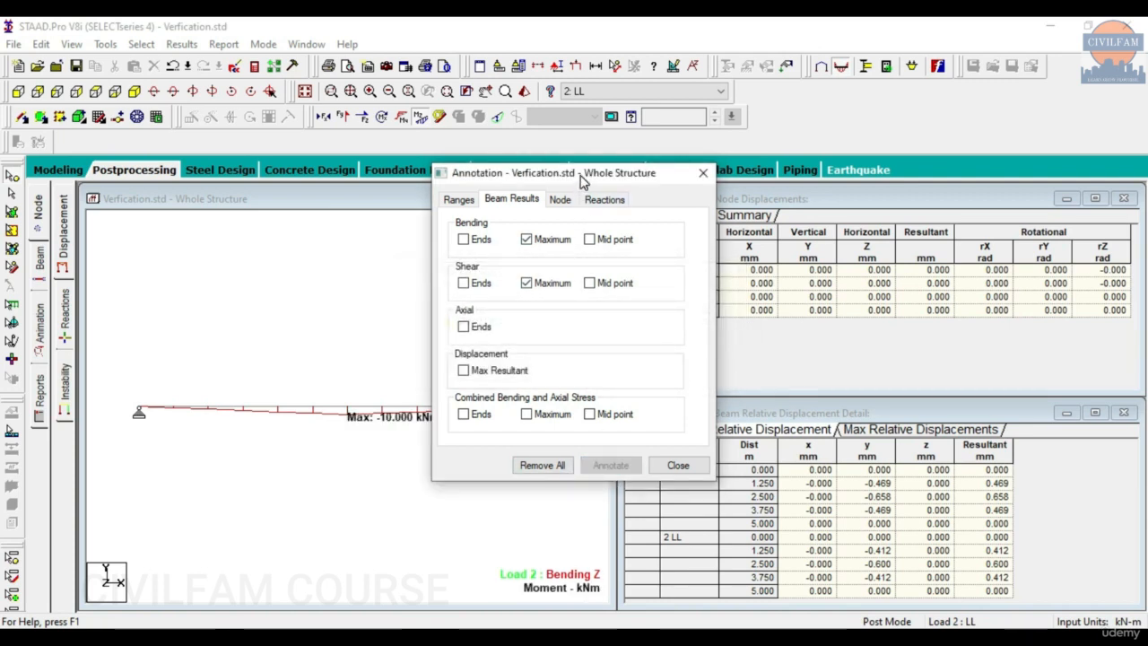
left_click_drag(579, 180, 840, 162)
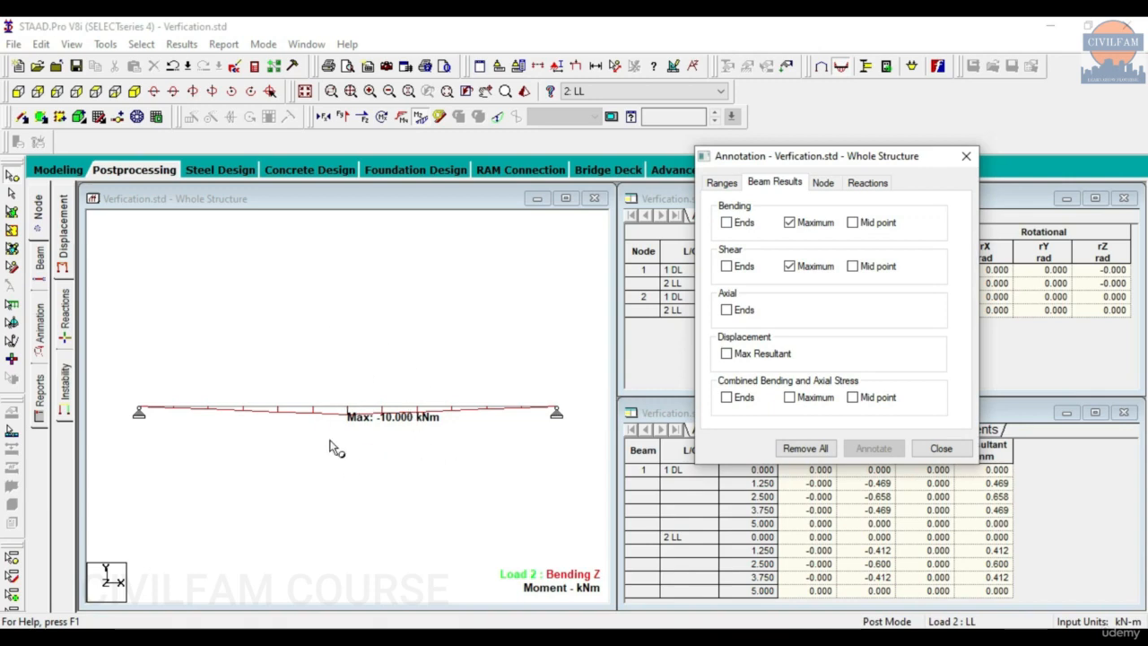
Step: Check the bending moment against the hand calculation in Windows Photo Viewer and replace Bending Z with Shear Y in STAAD.Pro
left_click(633, 639)
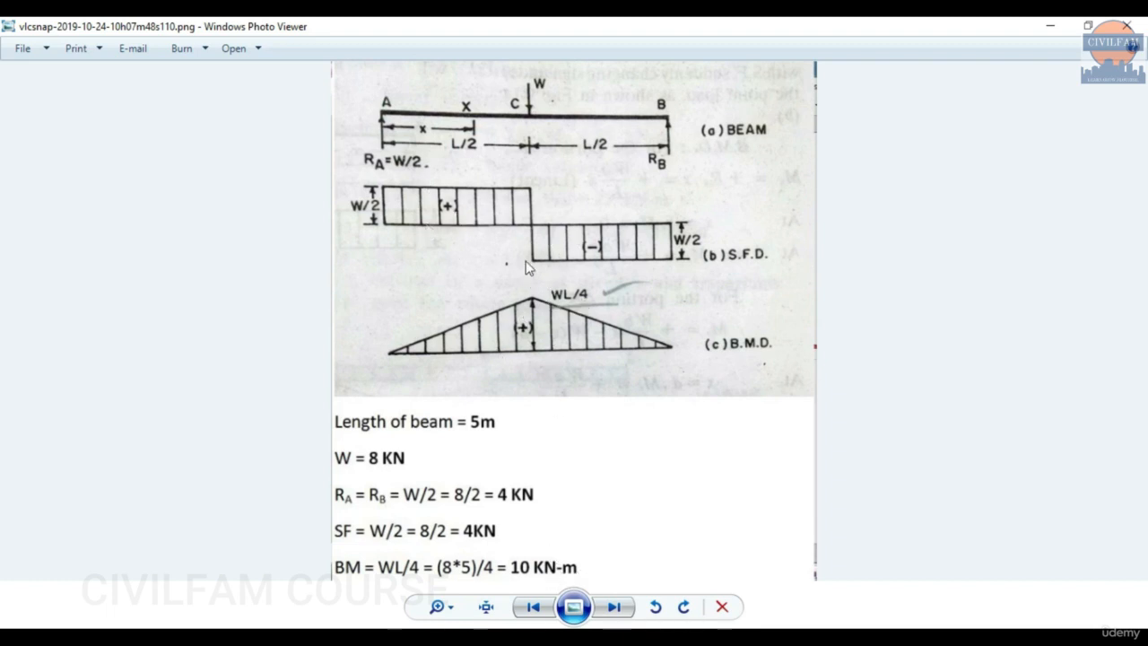
left_click(591, 639)
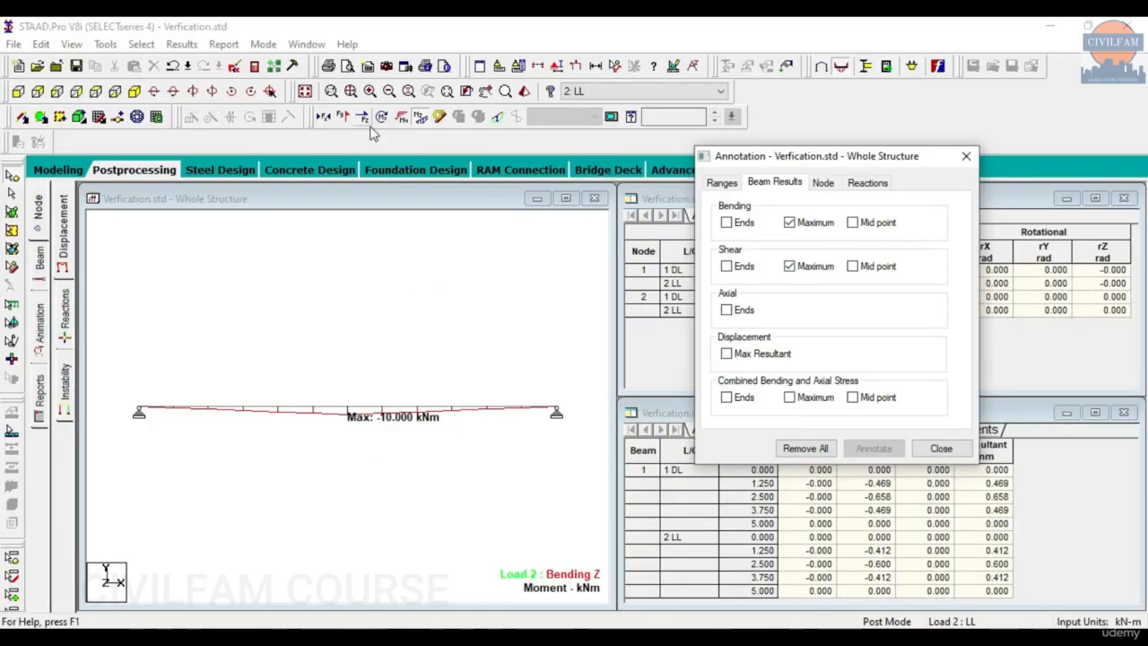
left_click(342, 118)
left_click(346, 120)
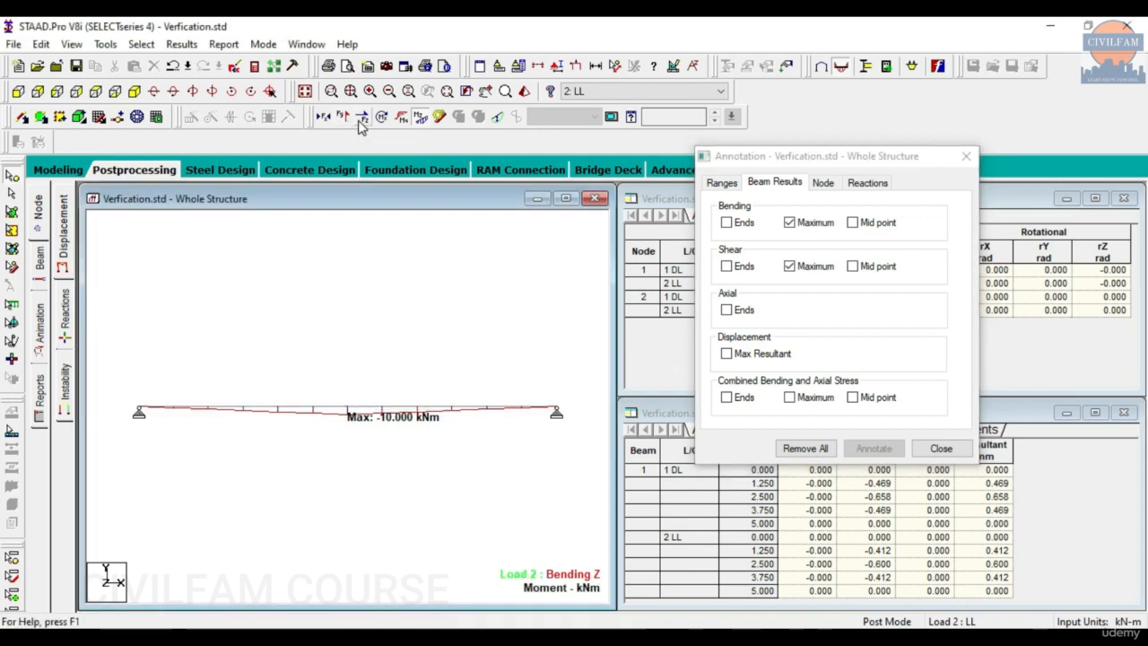
left_click(361, 122)
left_click(361, 122)
left_click(343, 119)
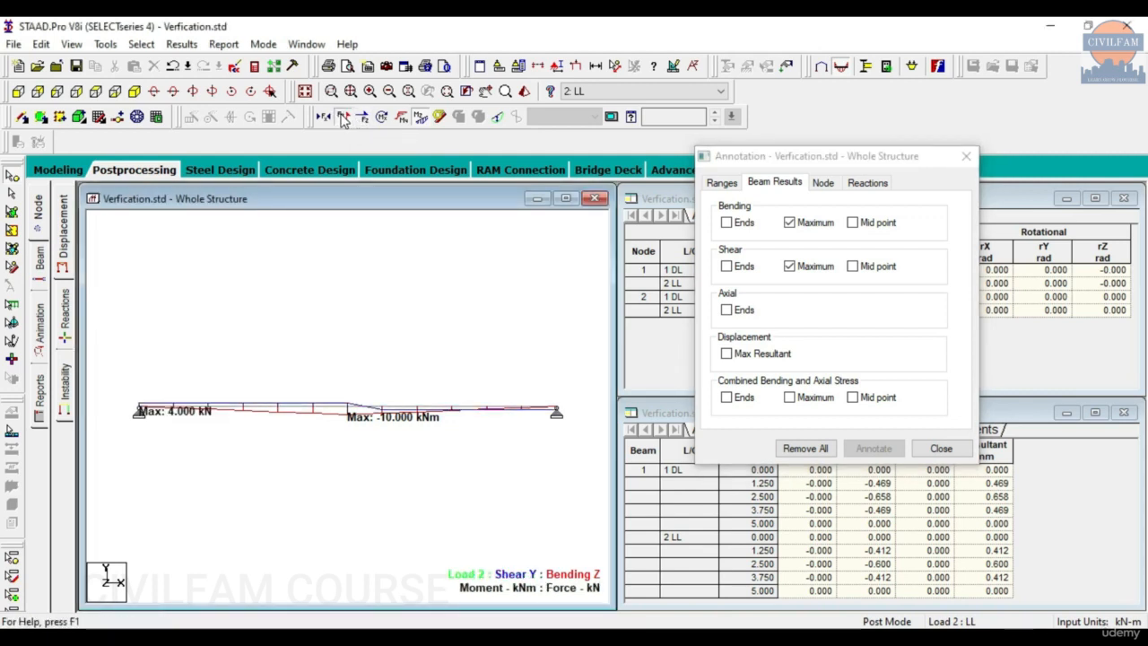
left_click(420, 121)
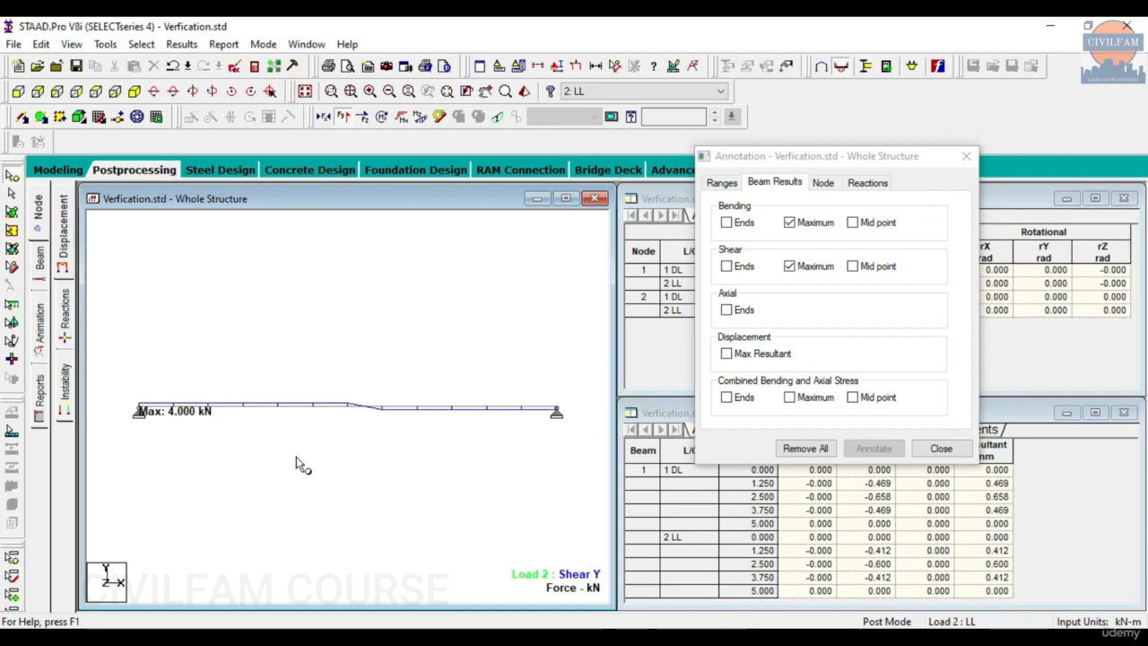
Step: Check the hand-calculated shear diagram in Windows Photo Viewer, then enlarge the Shear Y diagram's scale in STAAD.Pro and close the Annotation dialog
scroll(182, 393, "up", 2)
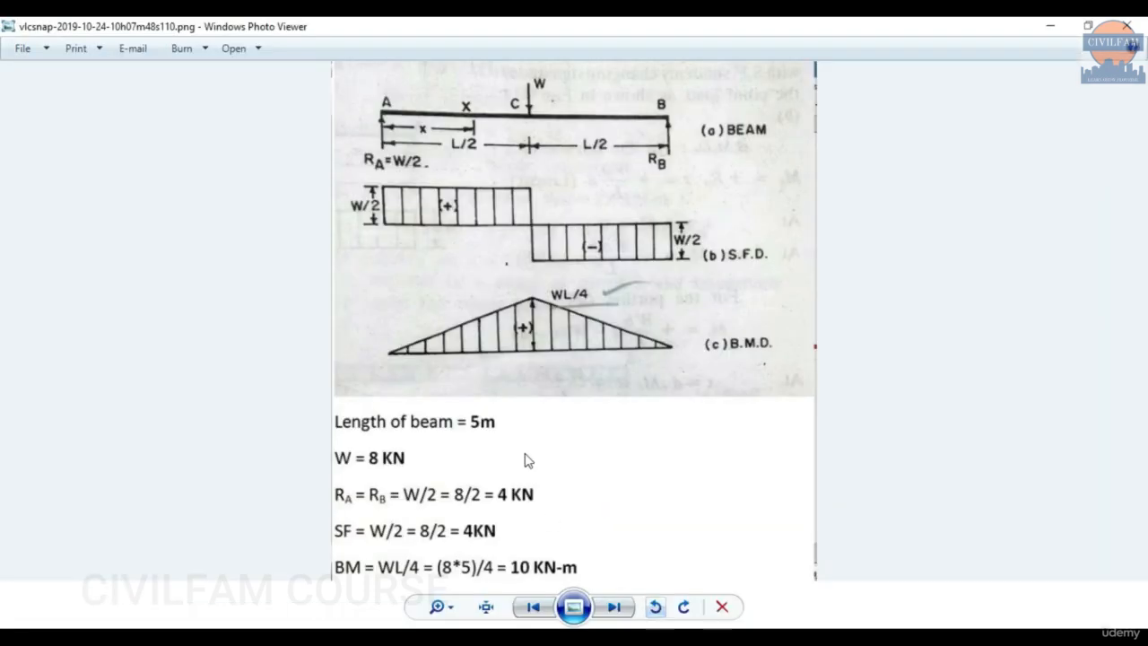
left_click(1050, 27)
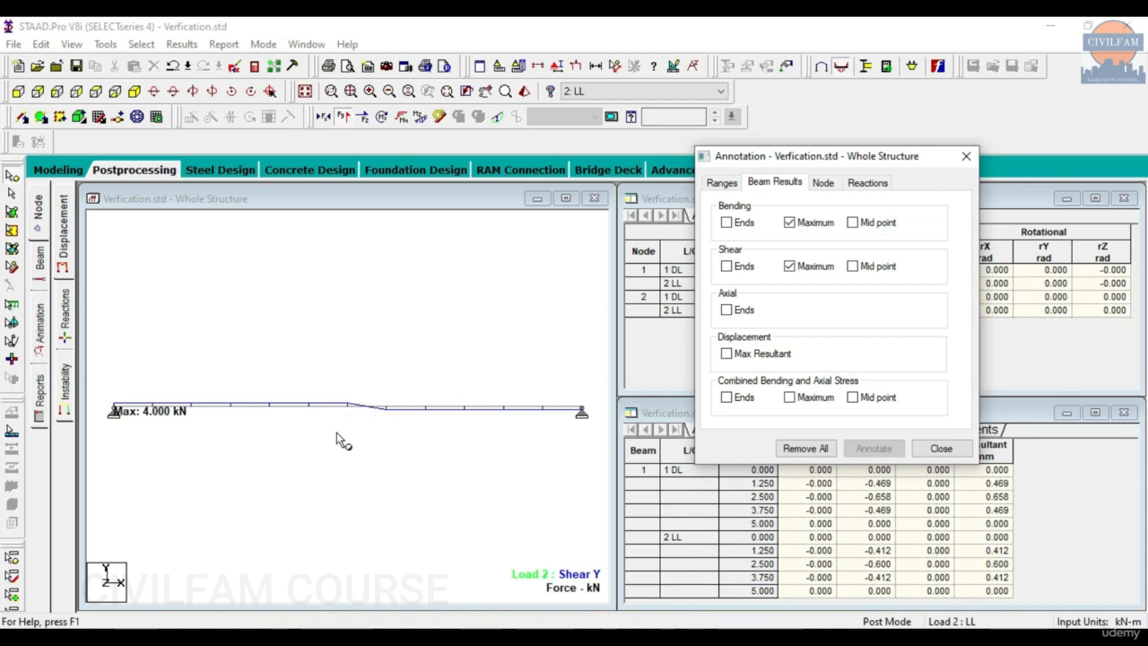
scroll(336, 433, "up", 2)
scroll(336, 432, "down", 2)
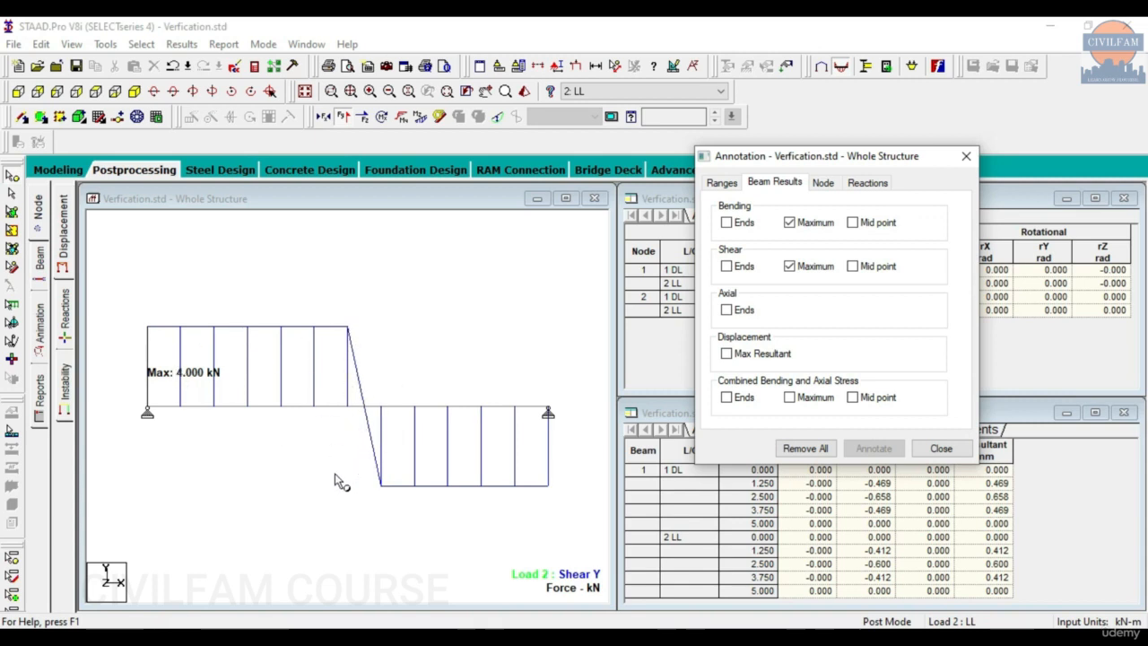
scroll(342, 483, "down", 6, "ctrl")
scroll(338, 479, "up", 1)
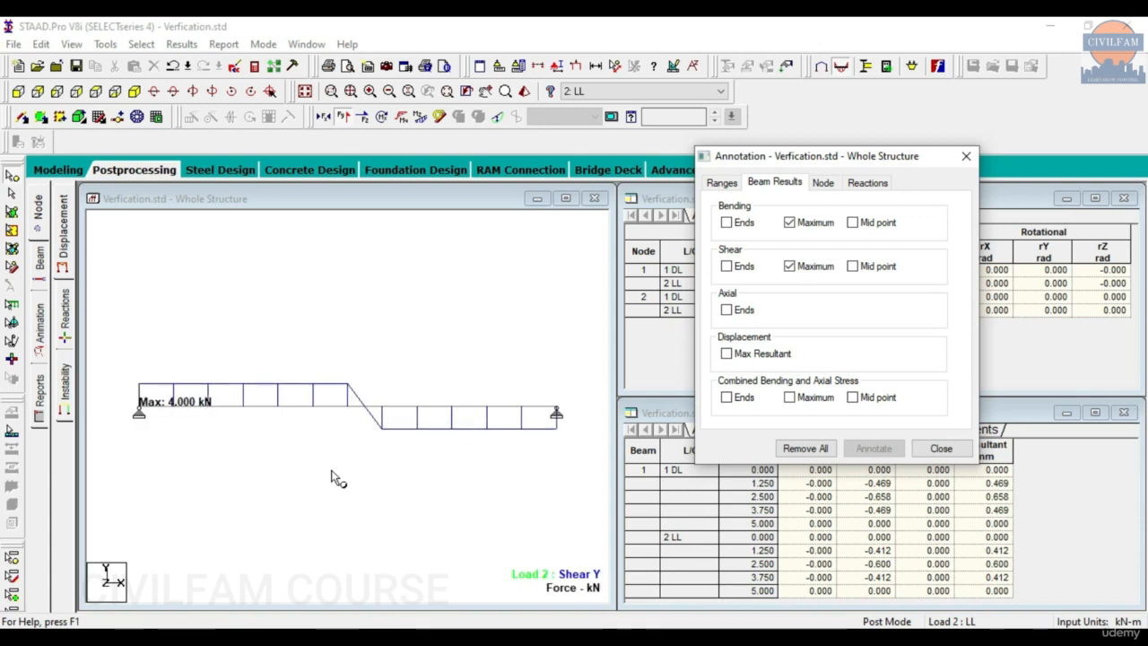
left_click(966, 156)
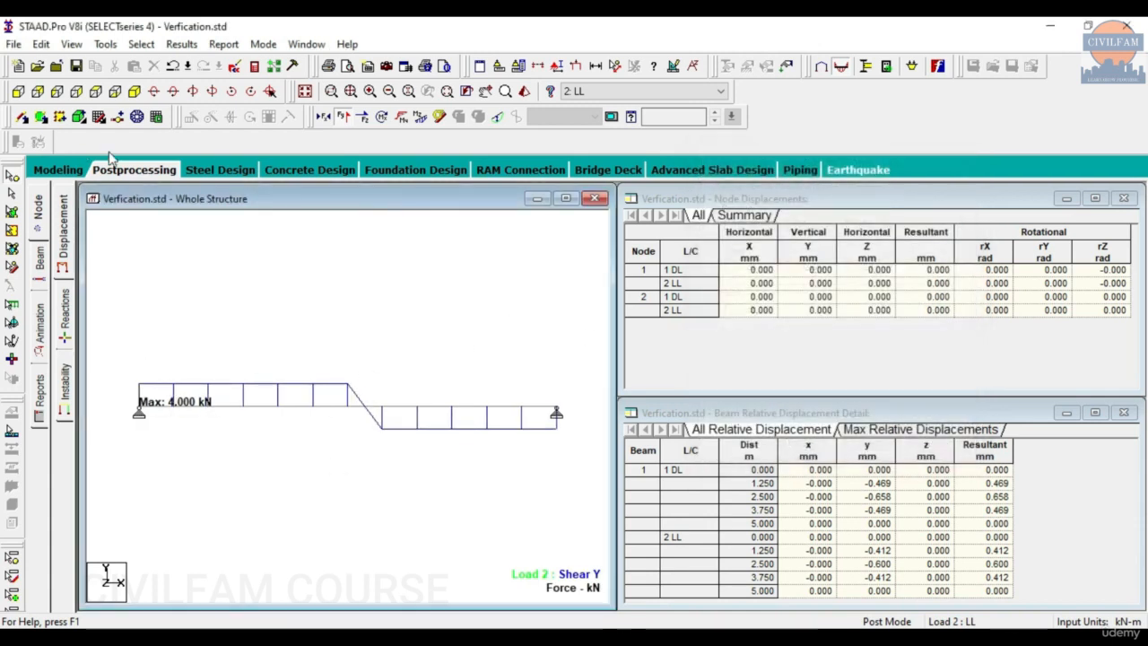
Step: Replace the Shear Y diagram with Bending Z and open the beam result annotation options, moving the Annotation dialog clear of the diagram
left_click(343, 118)
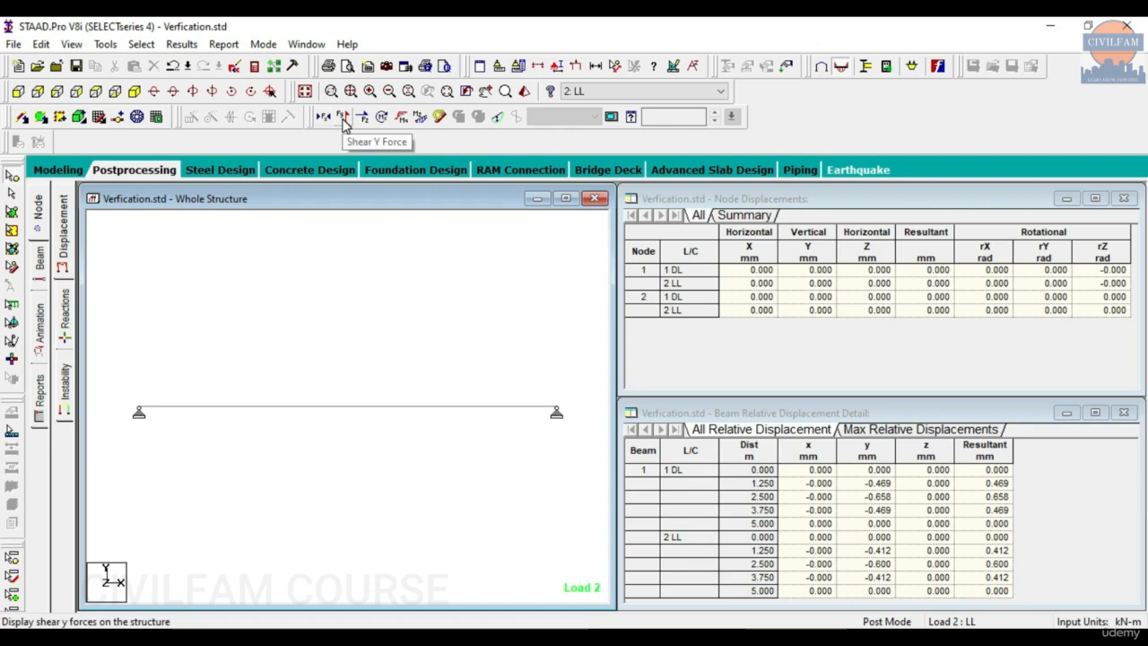
left_click(419, 120)
left_click(181, 44)
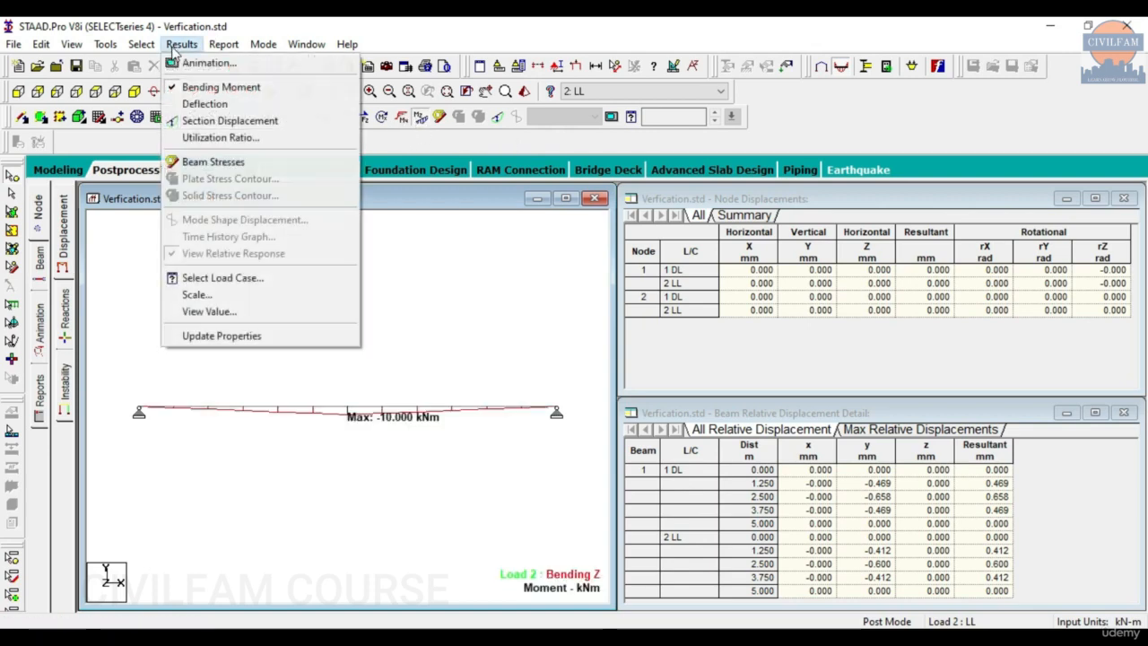
left_click(226, 312)
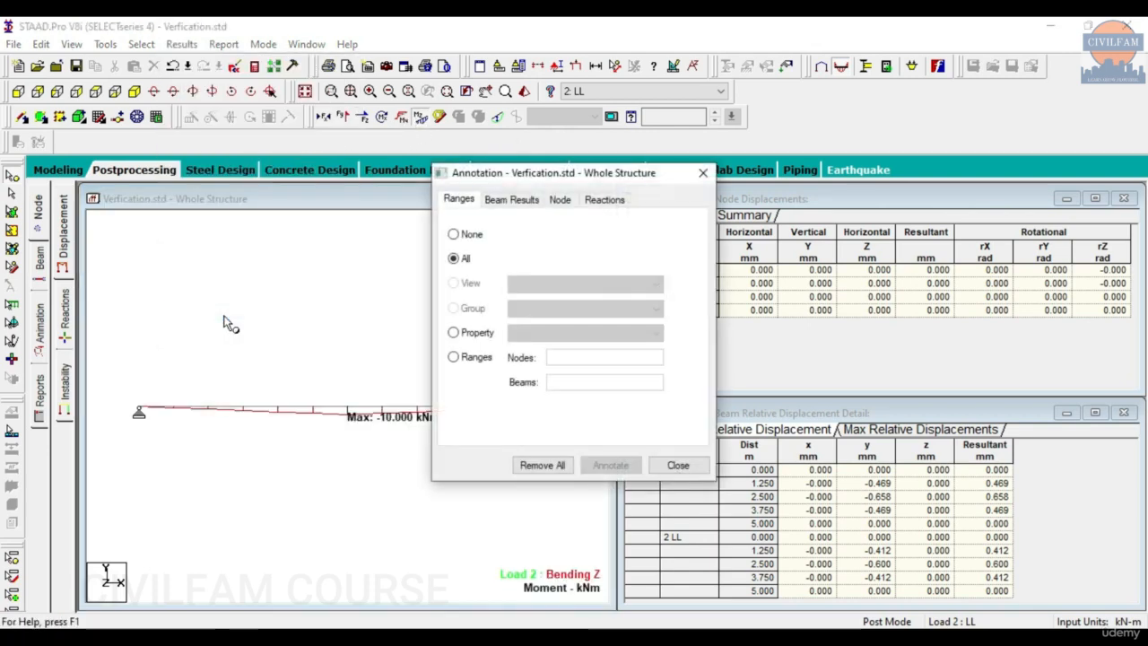
left_click(513, 200)
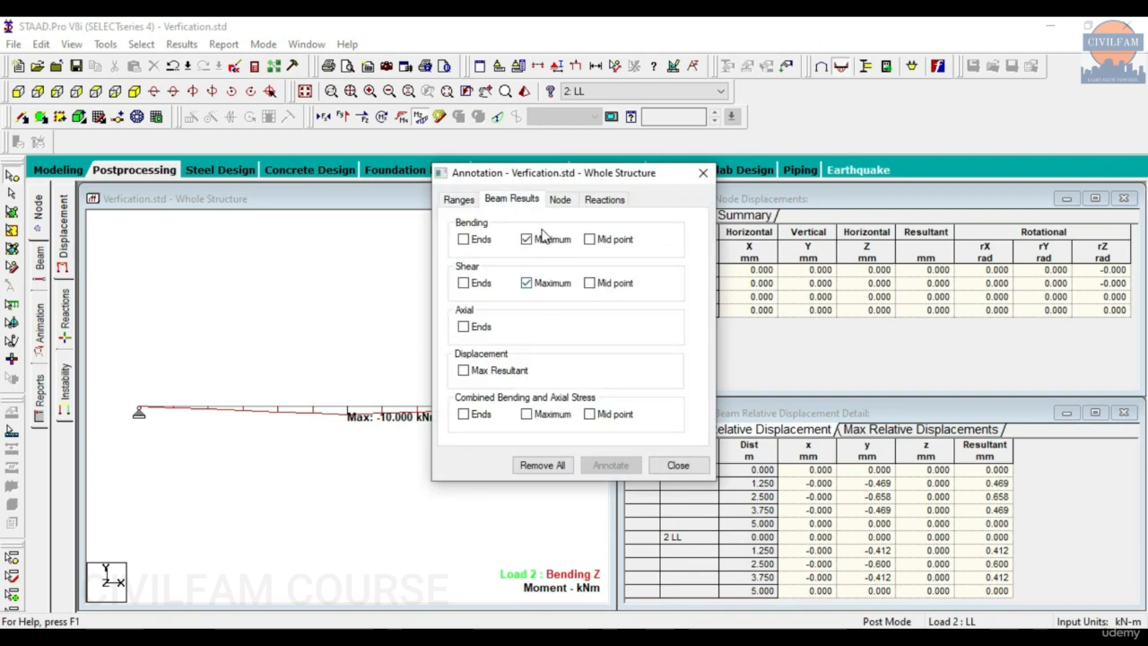
left_click_drag(558, 180, 745, 153)
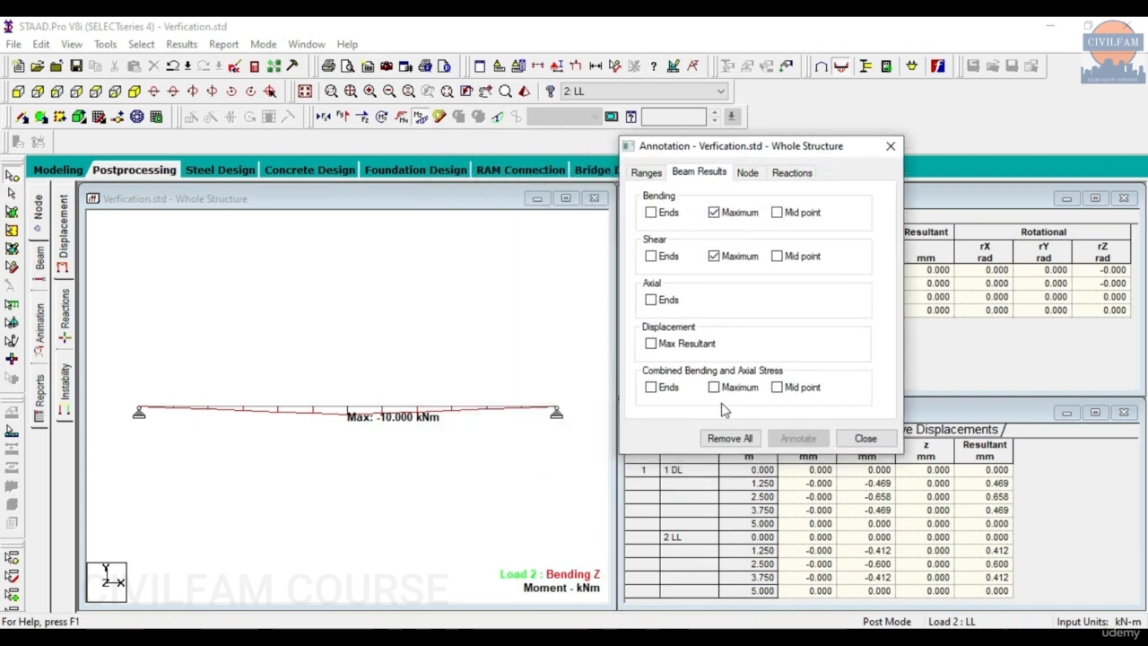
Step: Replace the current beam annotations with maximum bending only, clear them all again, and look over the reaction annotation options
left_click(729, 437)
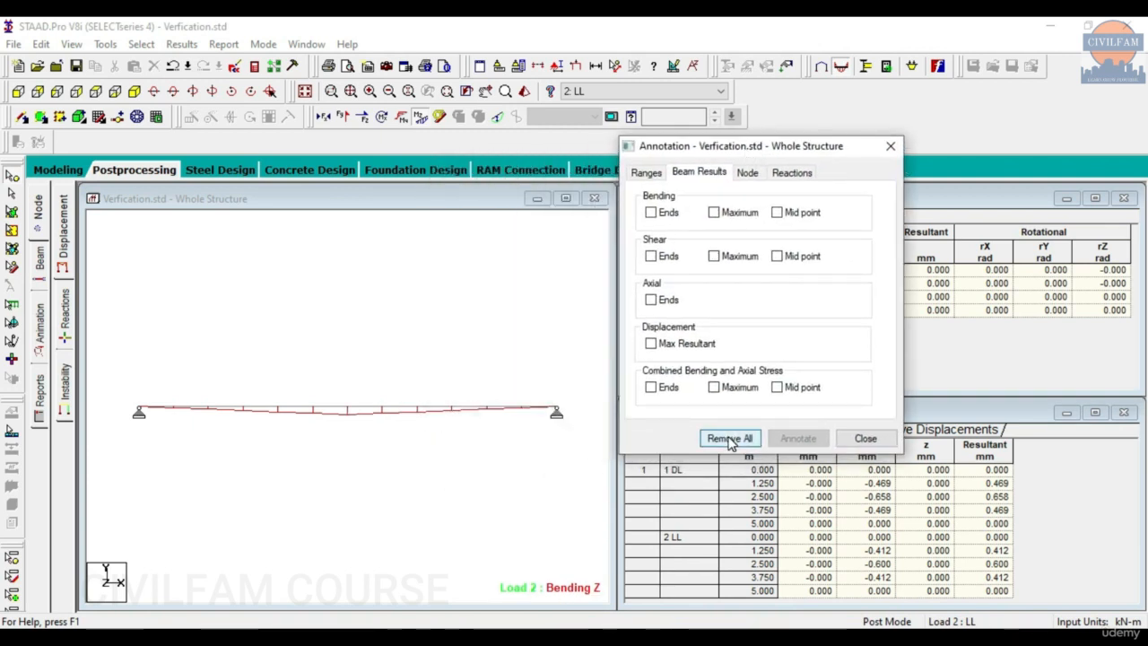
left_click(741, 215)
left_click(797, 438)
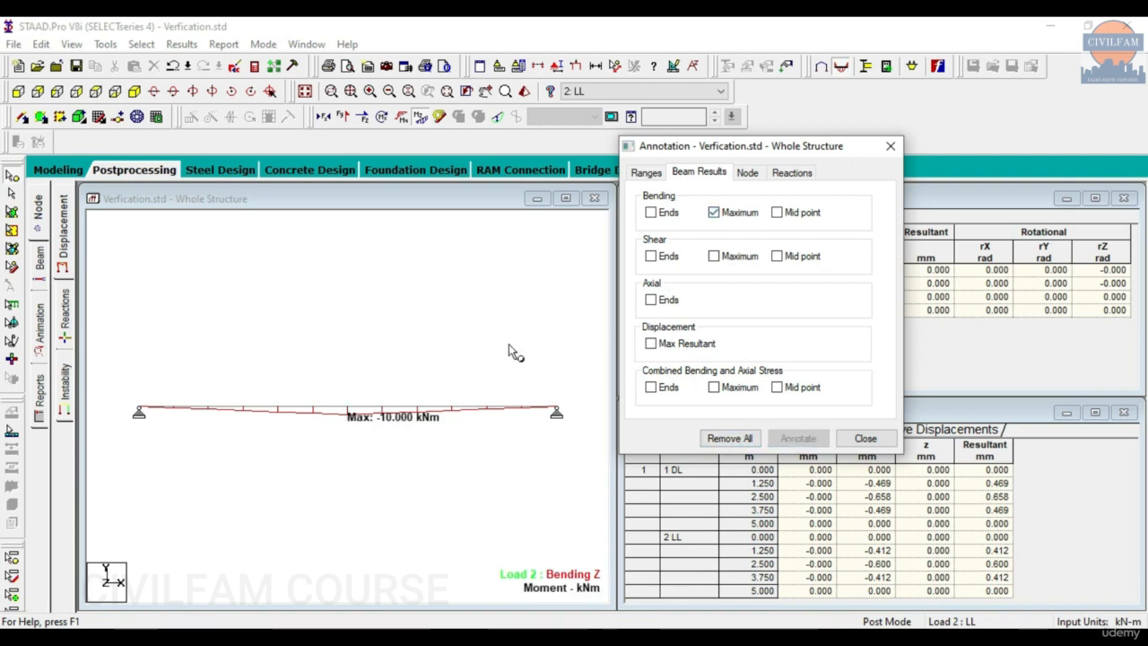
left_click(716, 441)
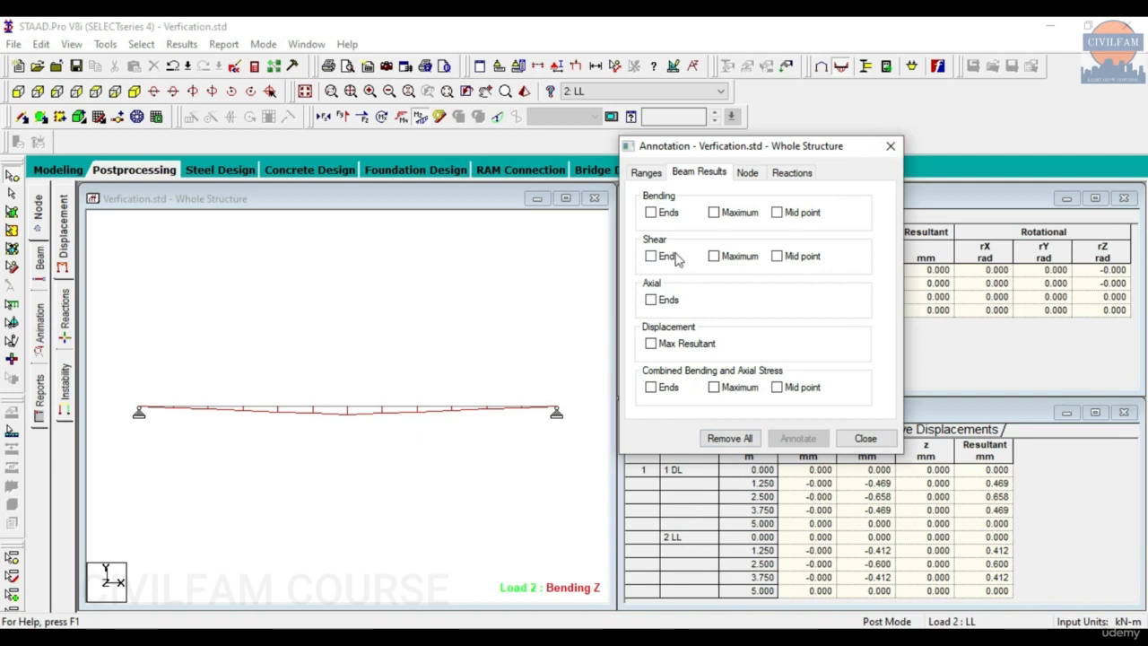
left_click(787, 175)
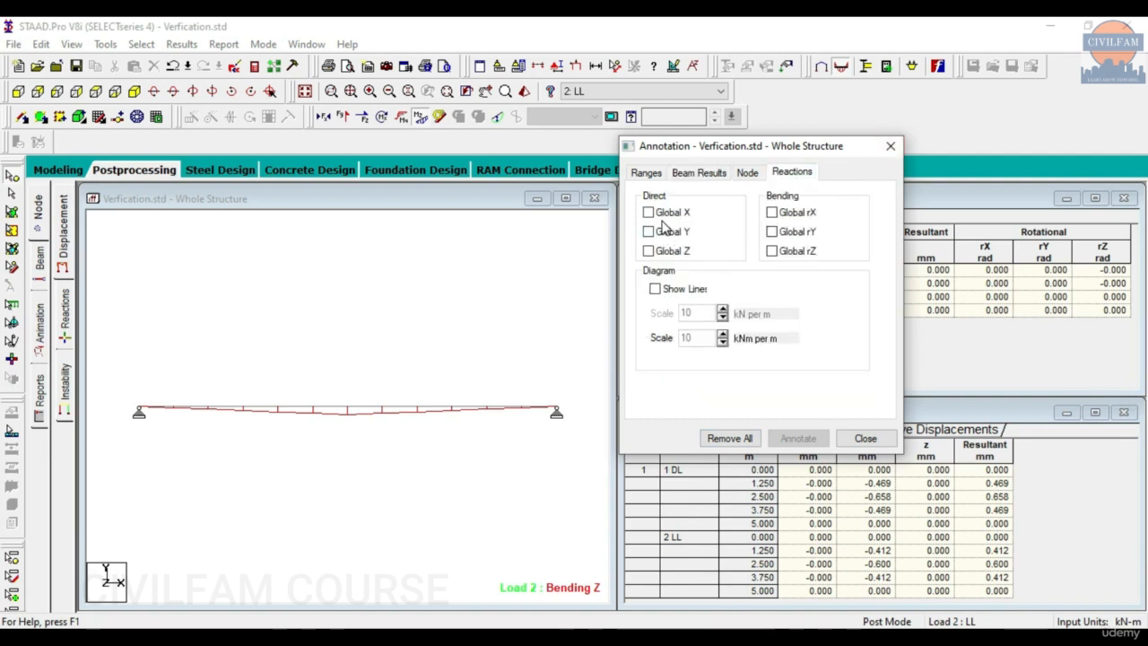
left_click(703, 174)
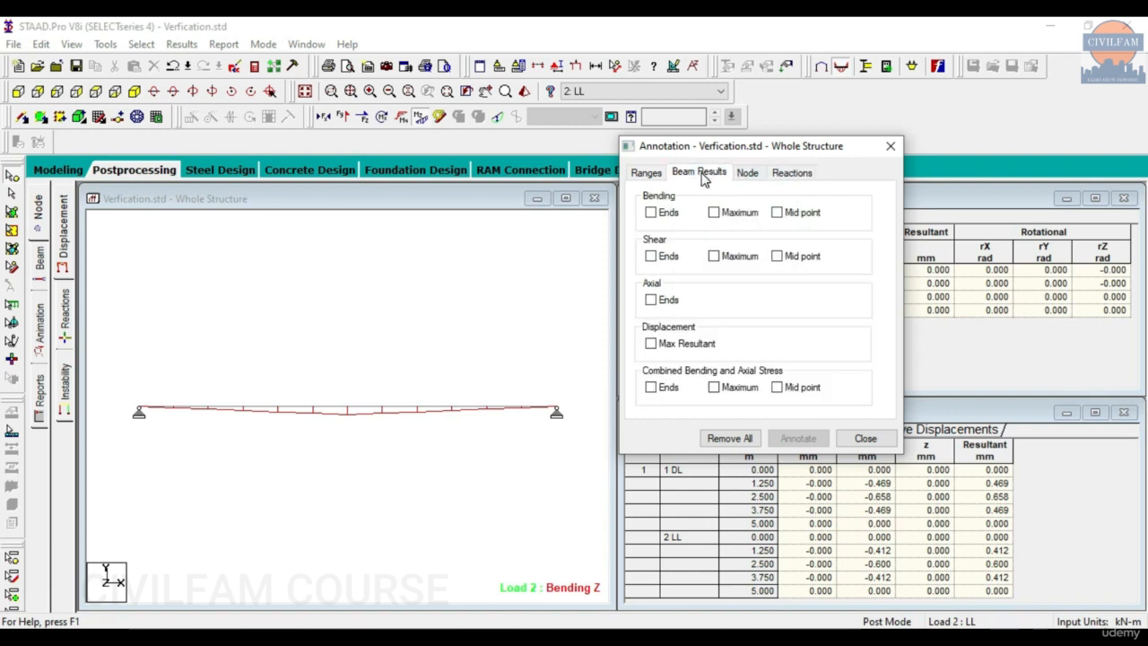
Step: Annotate the end values of bending and shear on the beam and add the Shear Y diagram to Bending Z
left_click(661, 212)
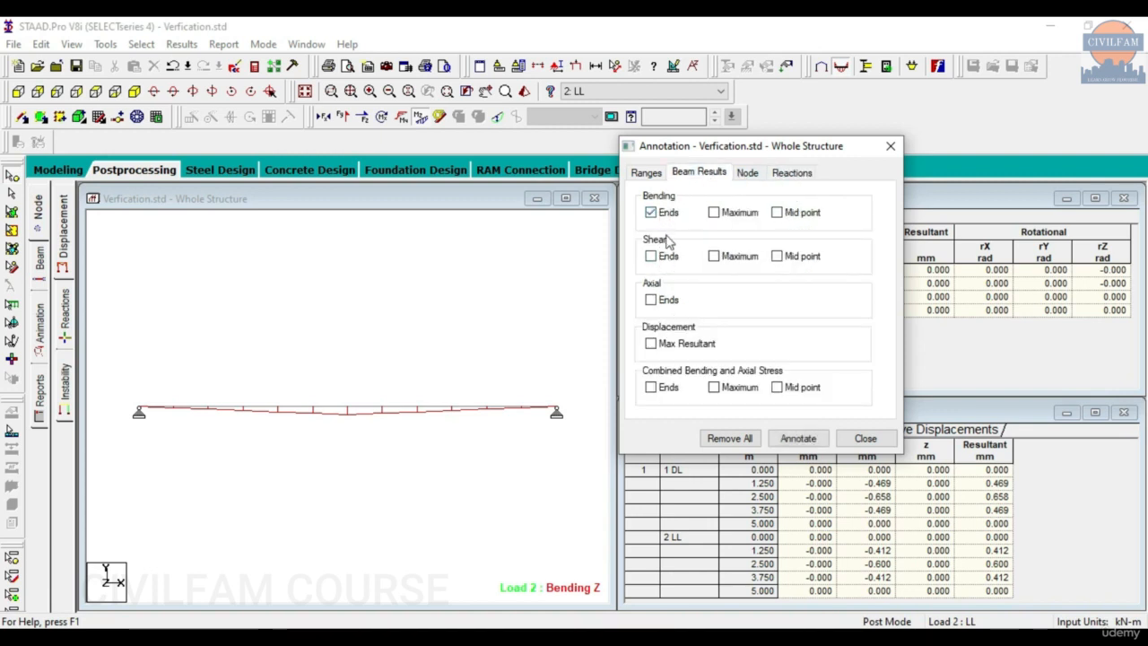
left_click(670, 215)
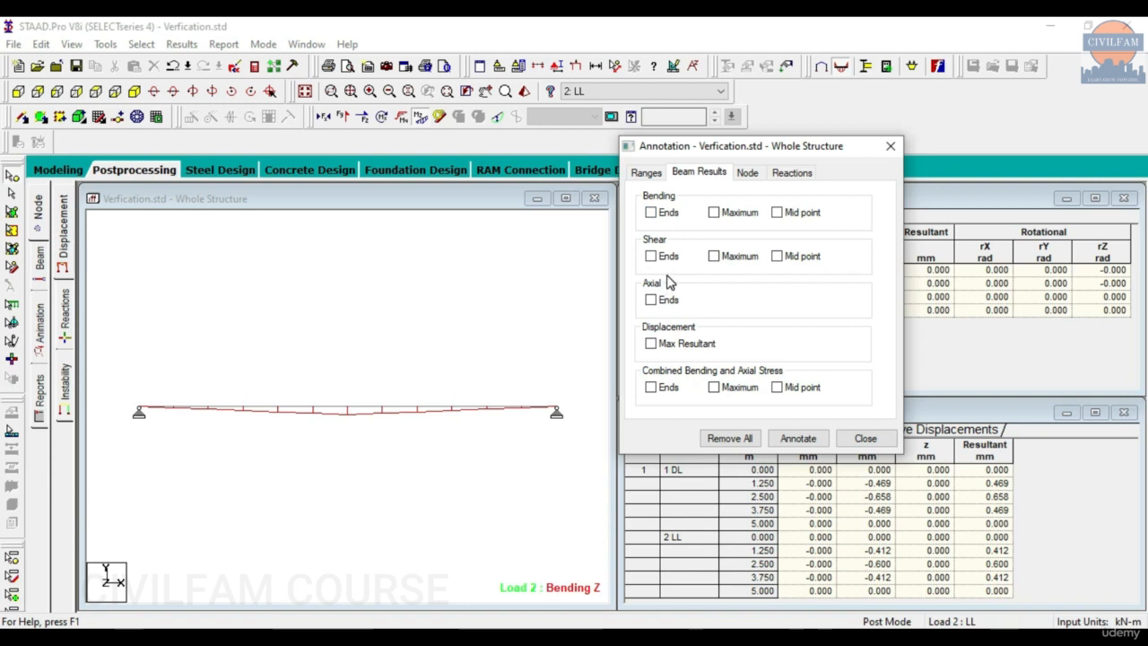
left_click(672, 216)
left_click(787, 440)
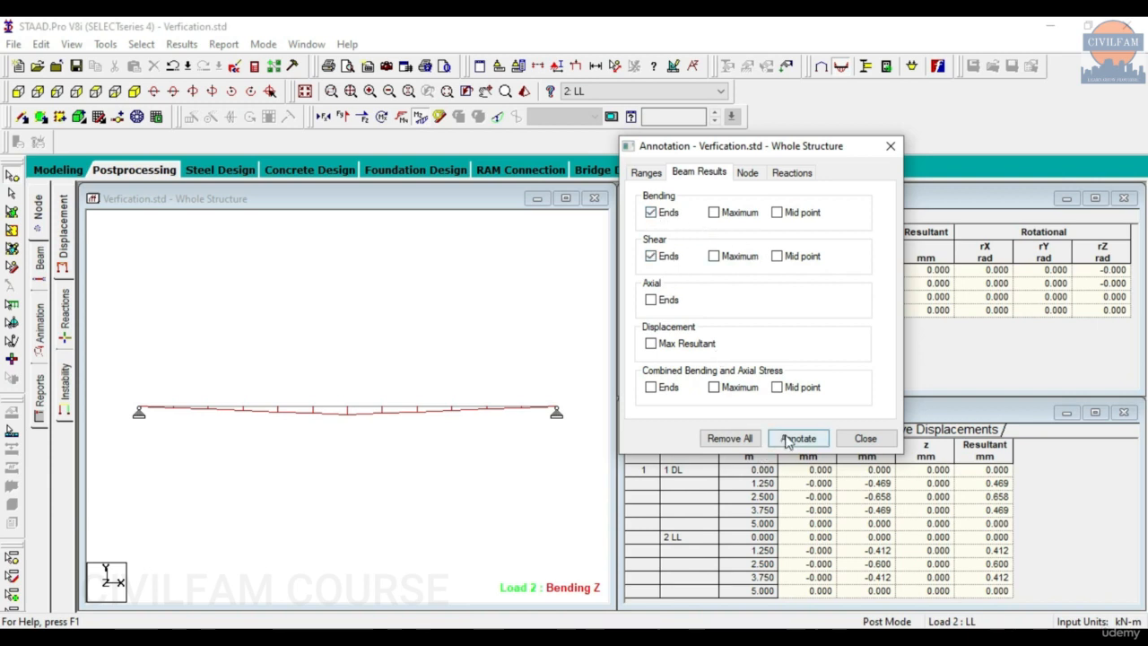
left_click(886, 339)
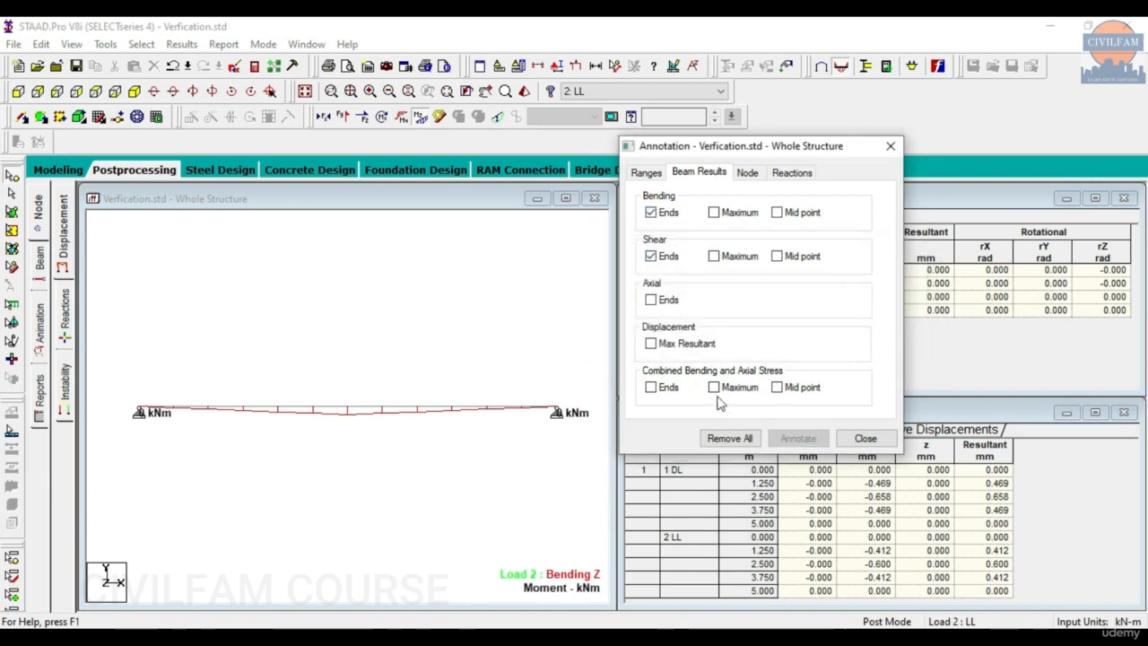
left_click(342, 118)
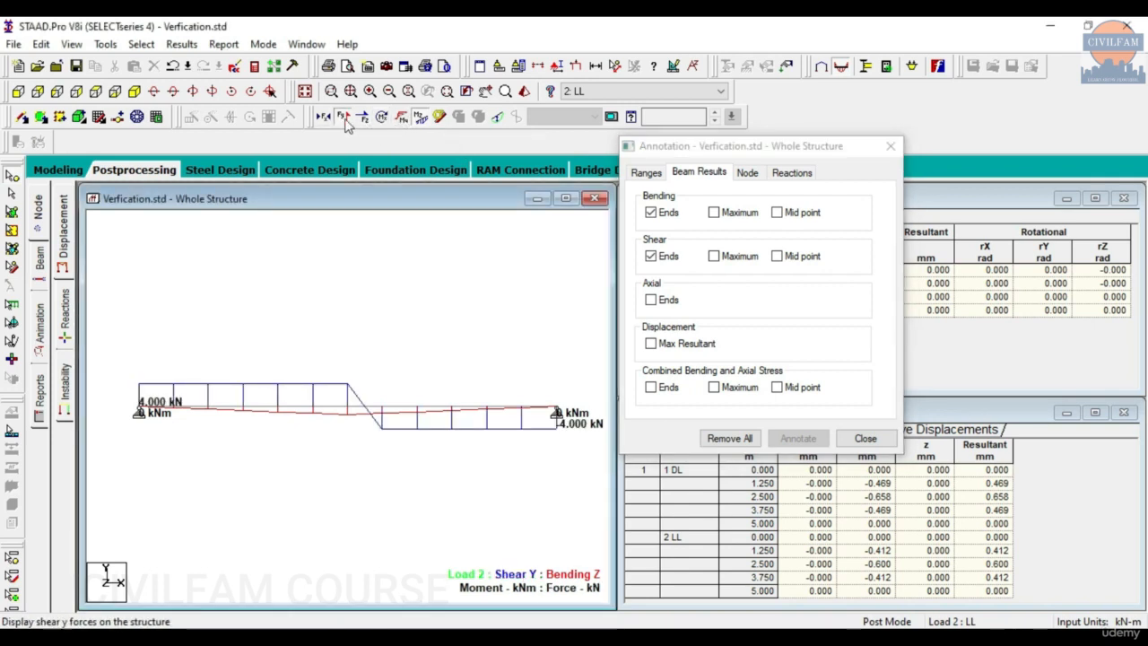
Step: Briefly toggle the axial, Shear Z, torsion, Bending Z, beam stress and section displacement diagrams, keeping only Shear Y and Bending Z shown
left_click(329, 115)
left_click(329, 116)
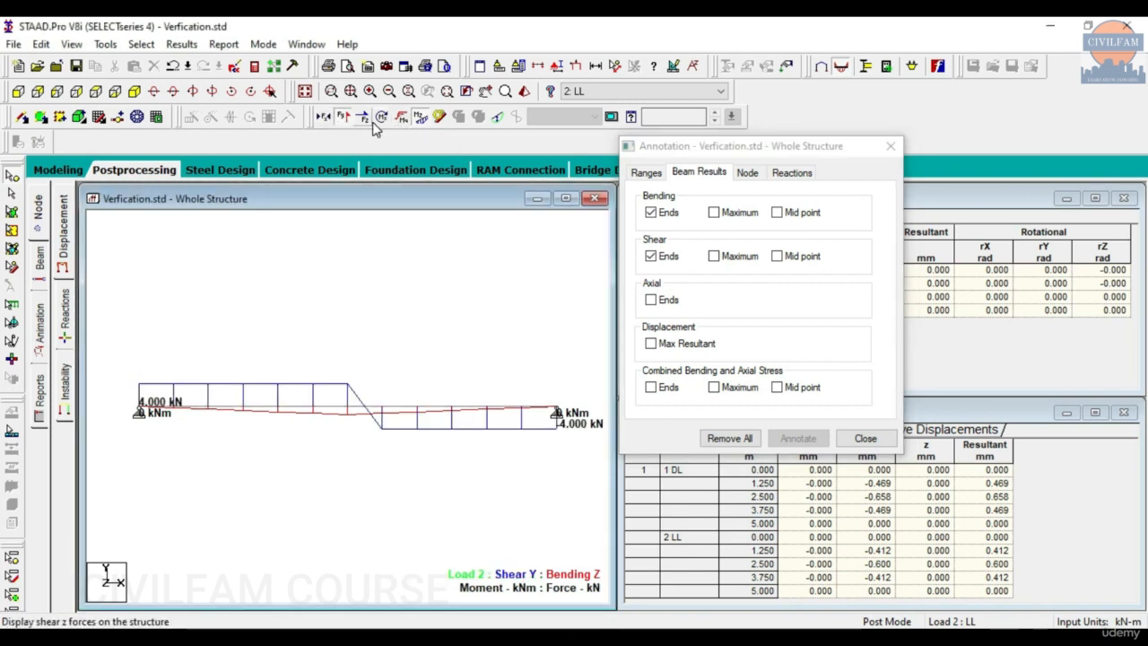
left_click(371, 122)
left_click(373, 123)
left_click(386, 119)
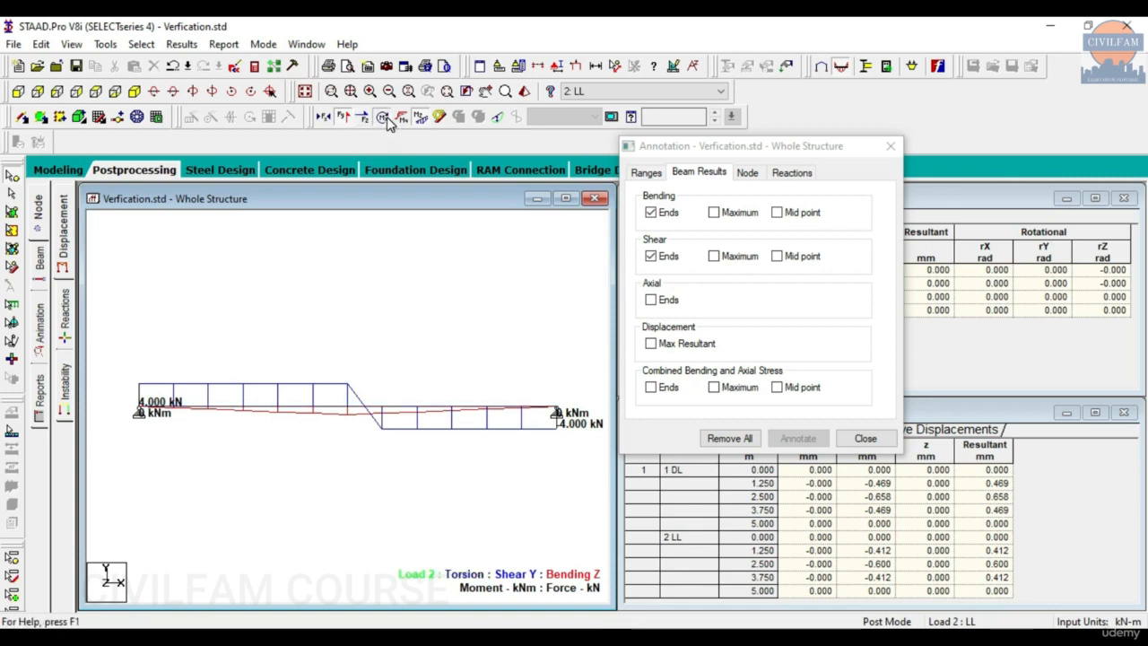
left_click(385, 120)
left_click(422, 121)
left_click(421, 121)
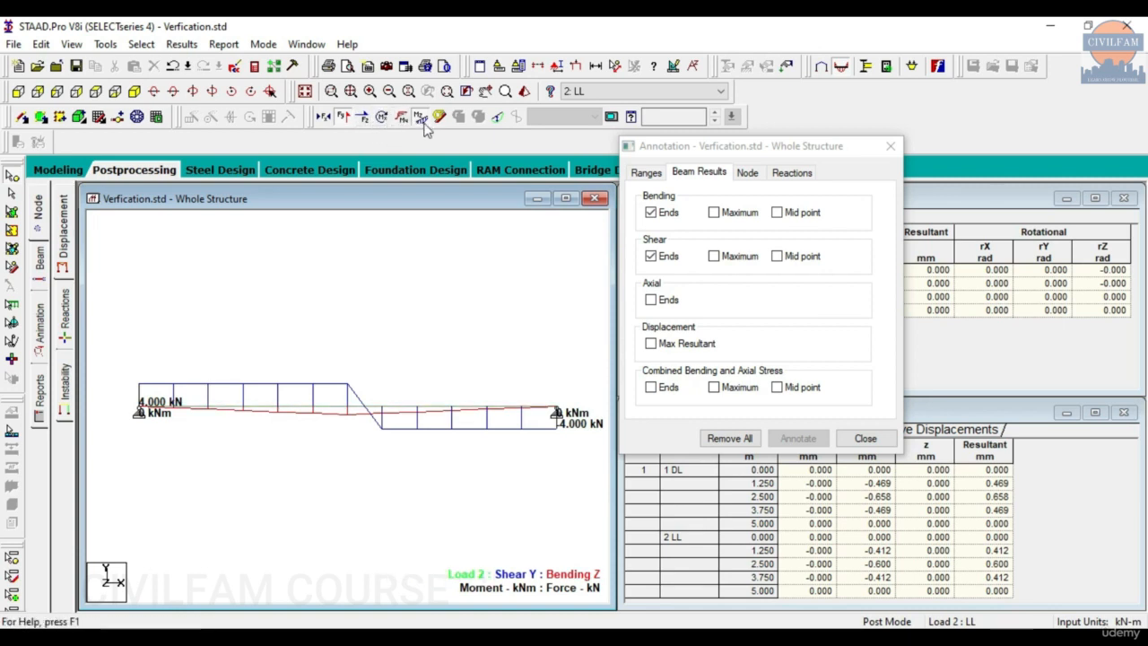
left_click(439, 118)
left_click(440, 121)
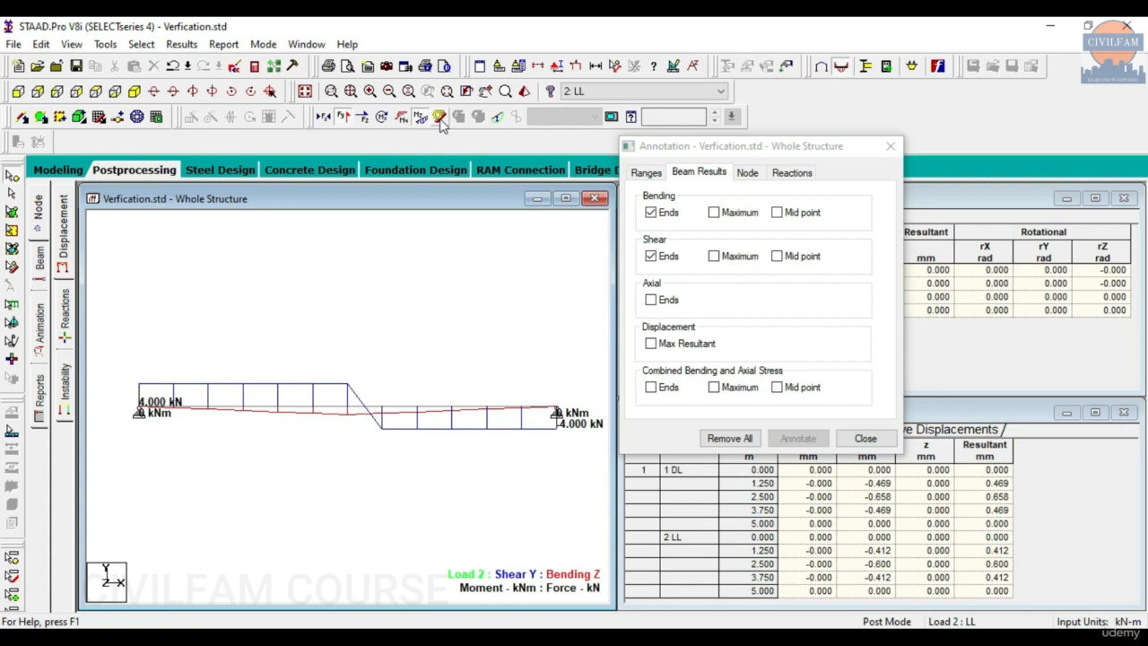
left_click(498, 118)
left_click(498, 119)
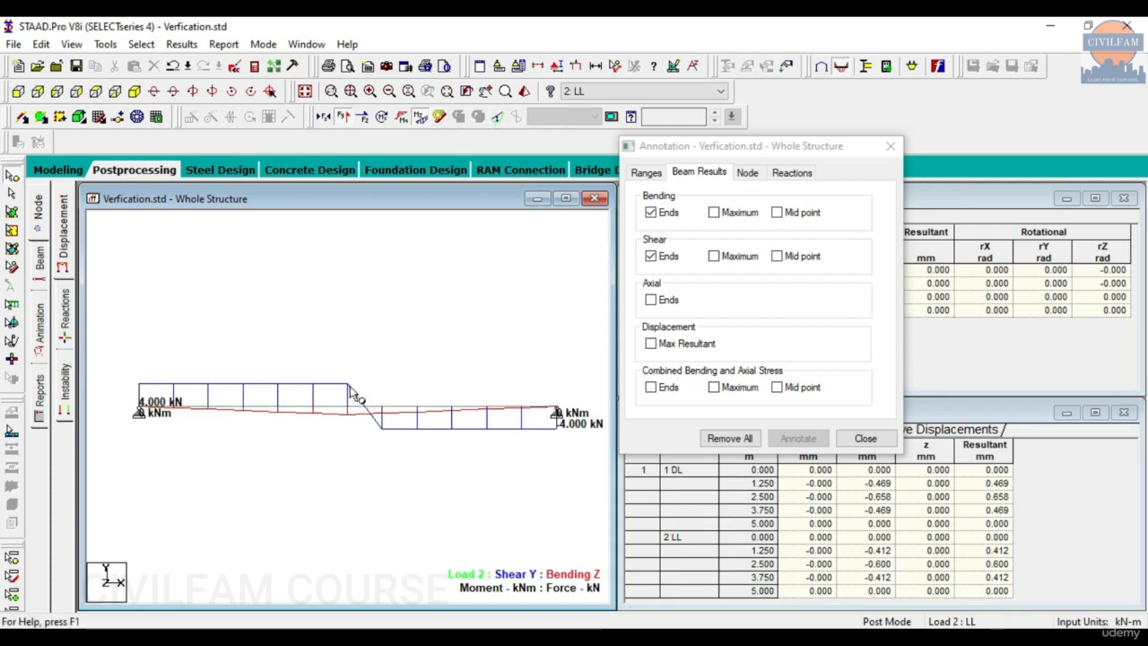
Step: Remove the bending and shear end annotations from the beam and try to annotate the Global Z nodal displacement
left_click(670, 215)
left_click(668, 257)
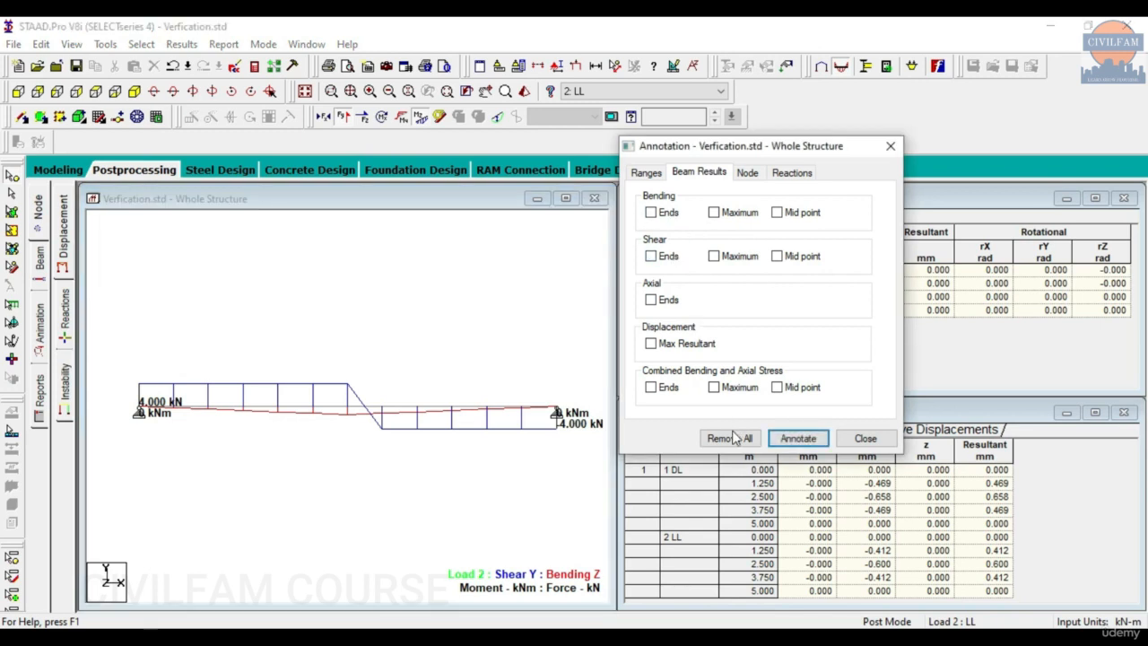
left_click(727, 438)
left_click(750, 174)
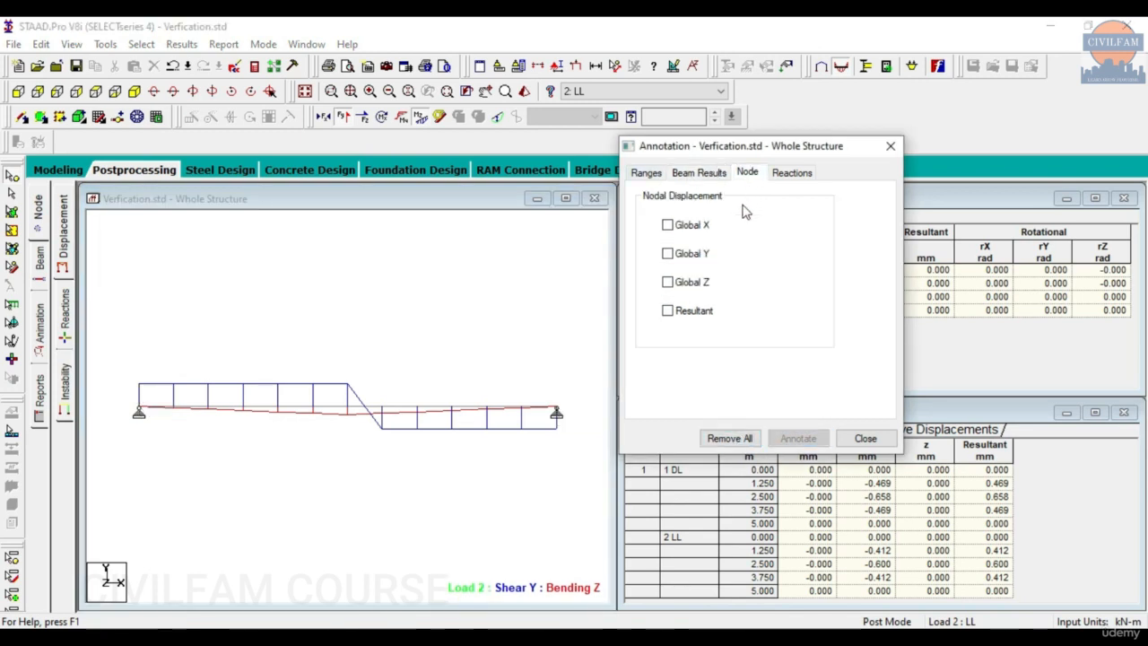
left_click(689, 283)
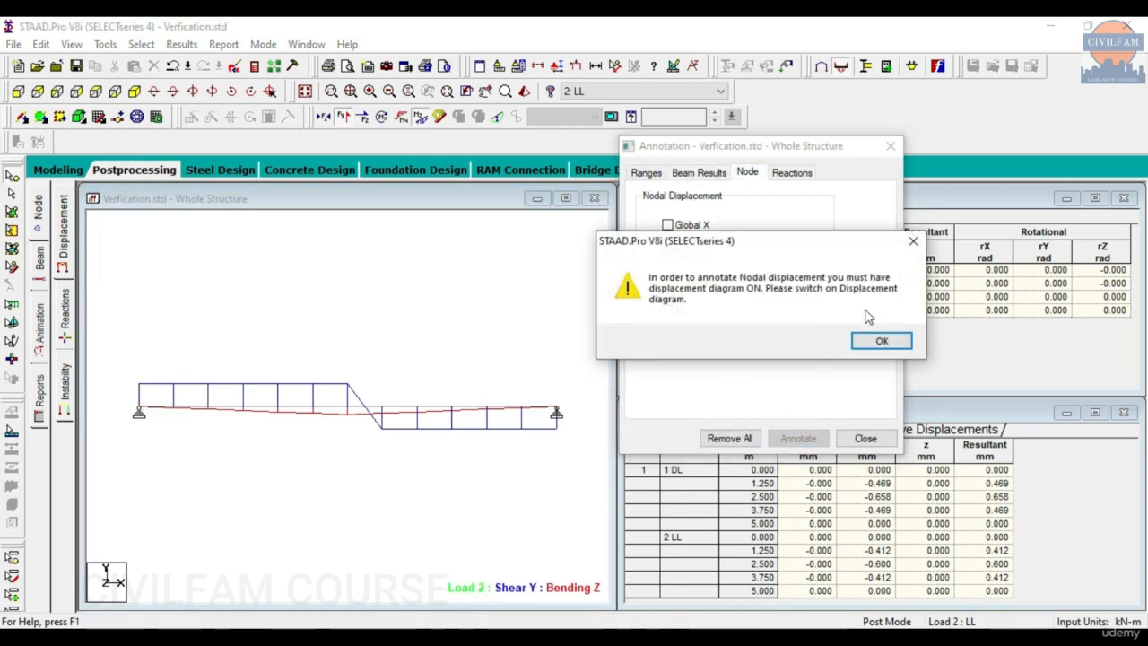
left_click(886, 342)
Step: Annotate the direct Global Y support reactions on the beam
left_click(788, 176)
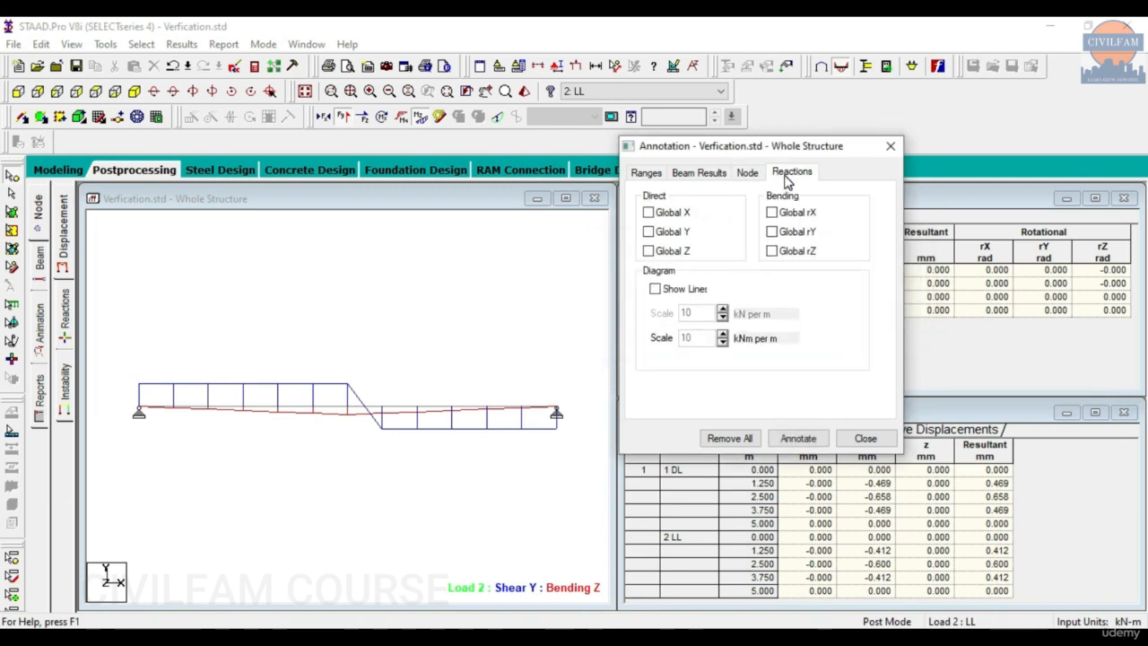
left_click(682, 233)
left_click(796, 439)
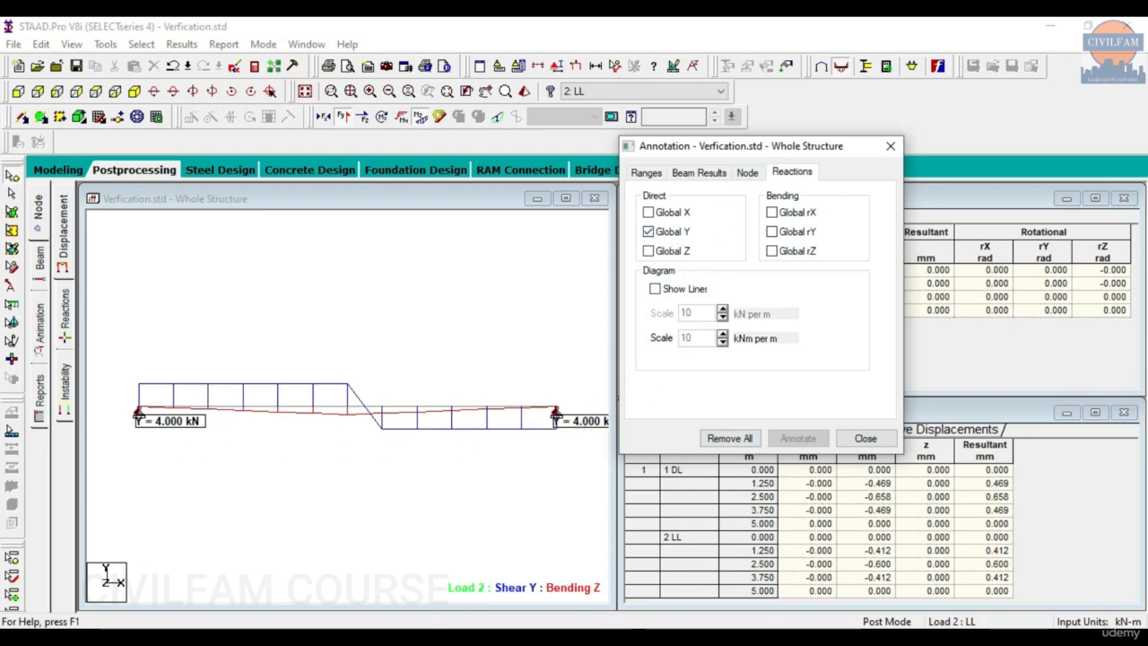
Step: Check the support reactions against the hand calculation in Windows Photo Viewer, then return to STAAD.Pro and close the Annotation dialog
key("alt+Tab")
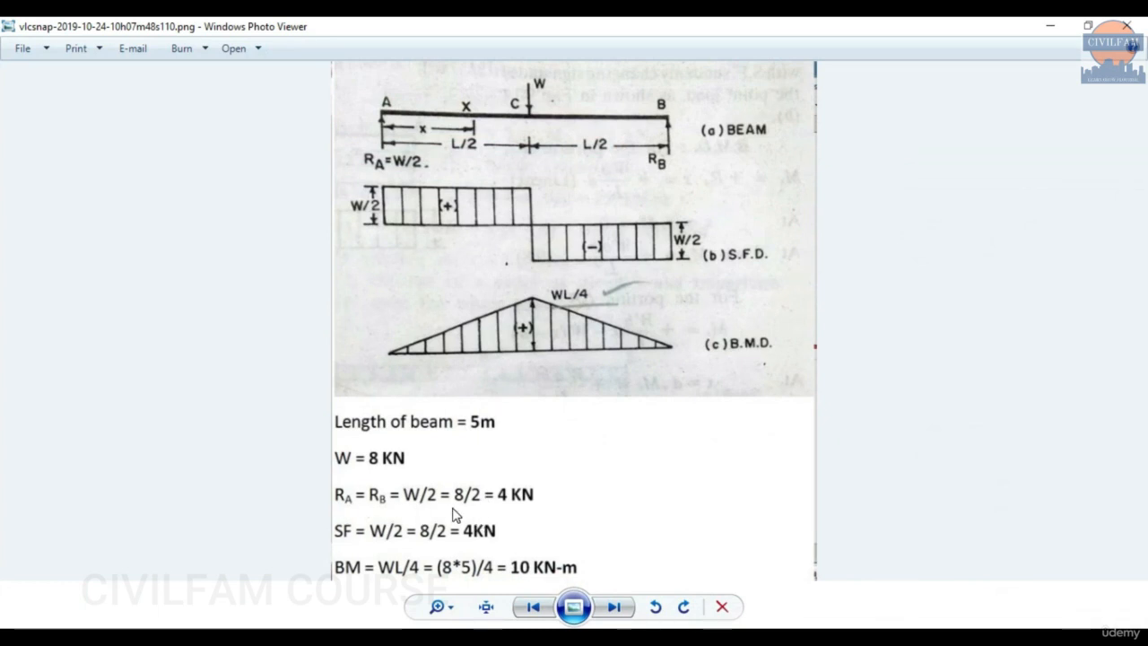
left_click(1049, 25)
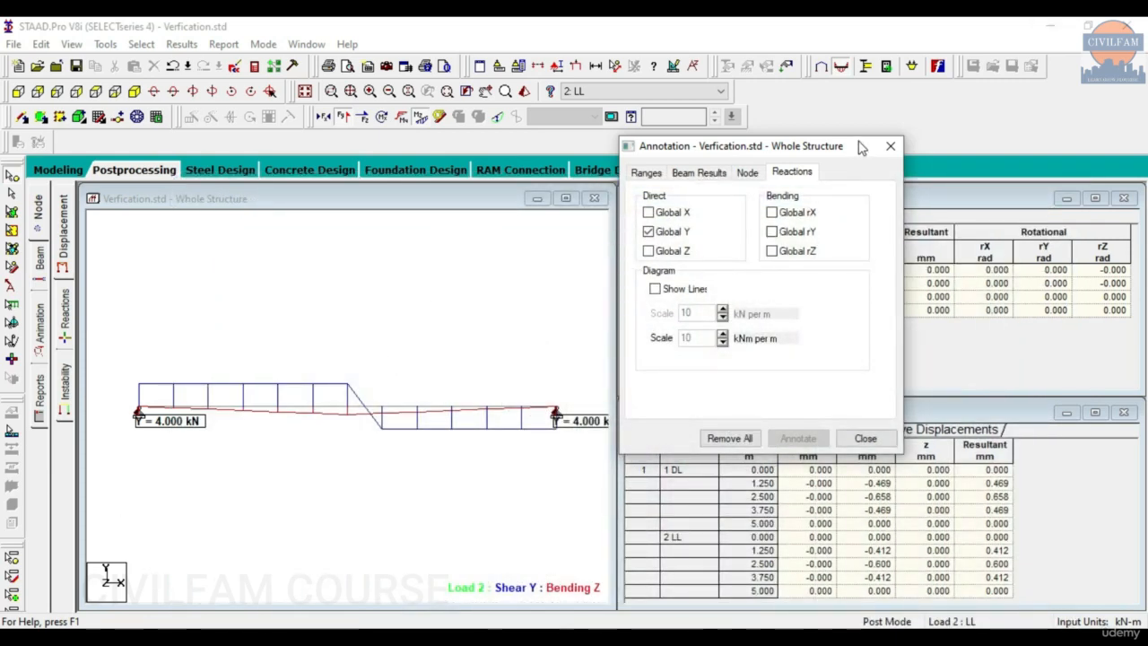
left_click(889, 145)
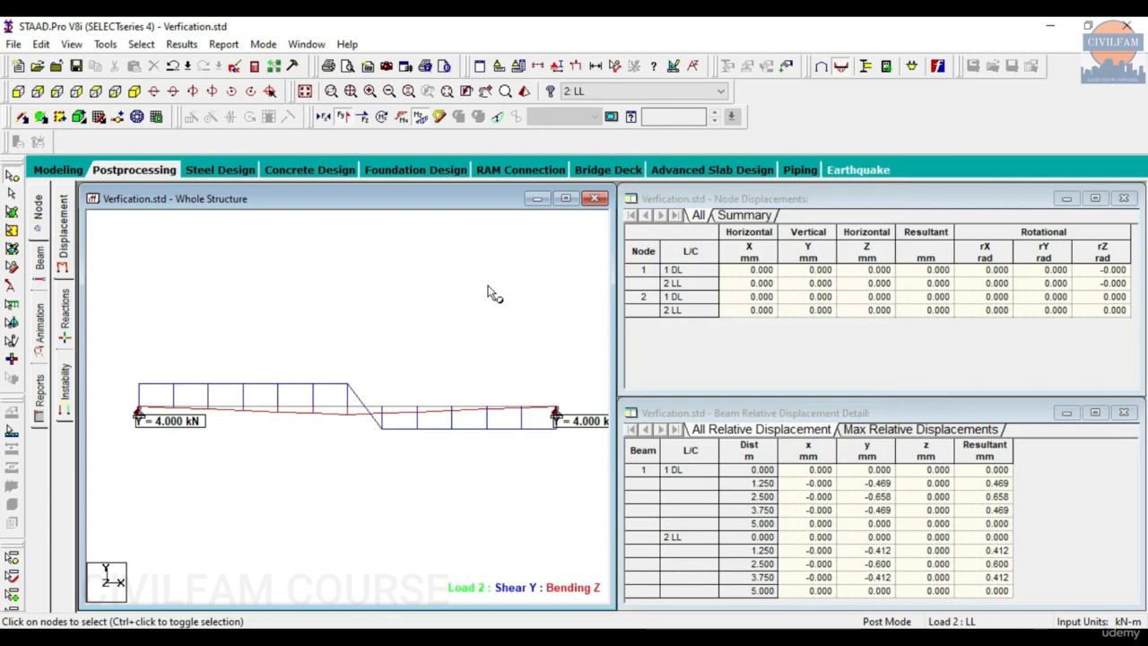
Step: Return from Postprocessing to Modeling mode and show the beam's section property assignment
left_click(55, 170)
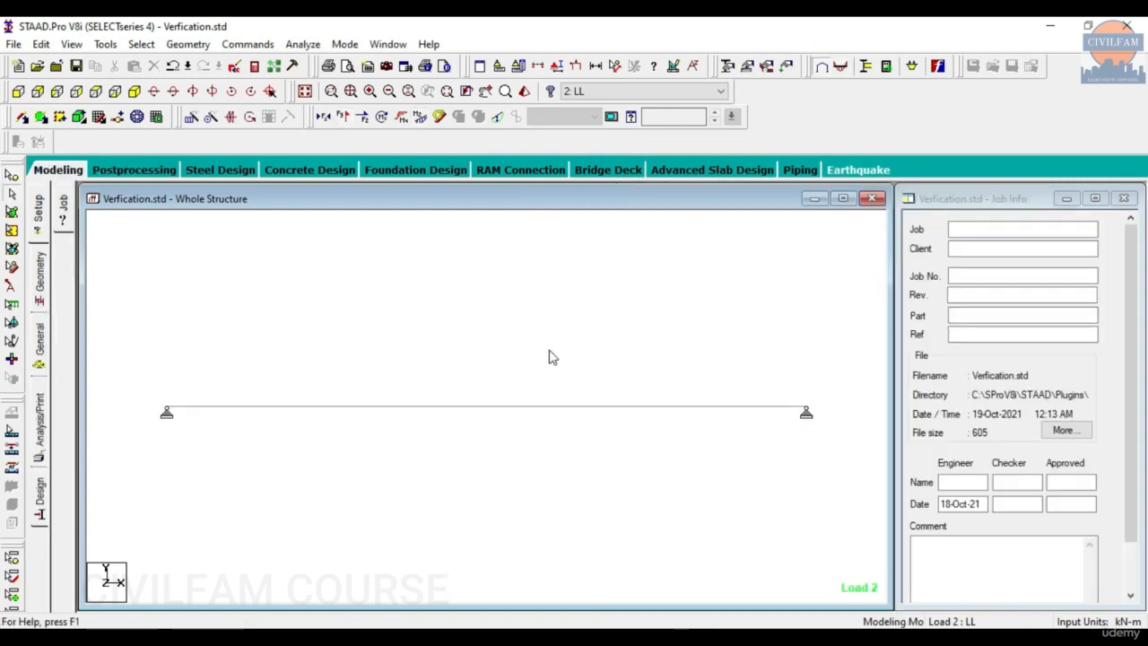
left_click(42, 349)
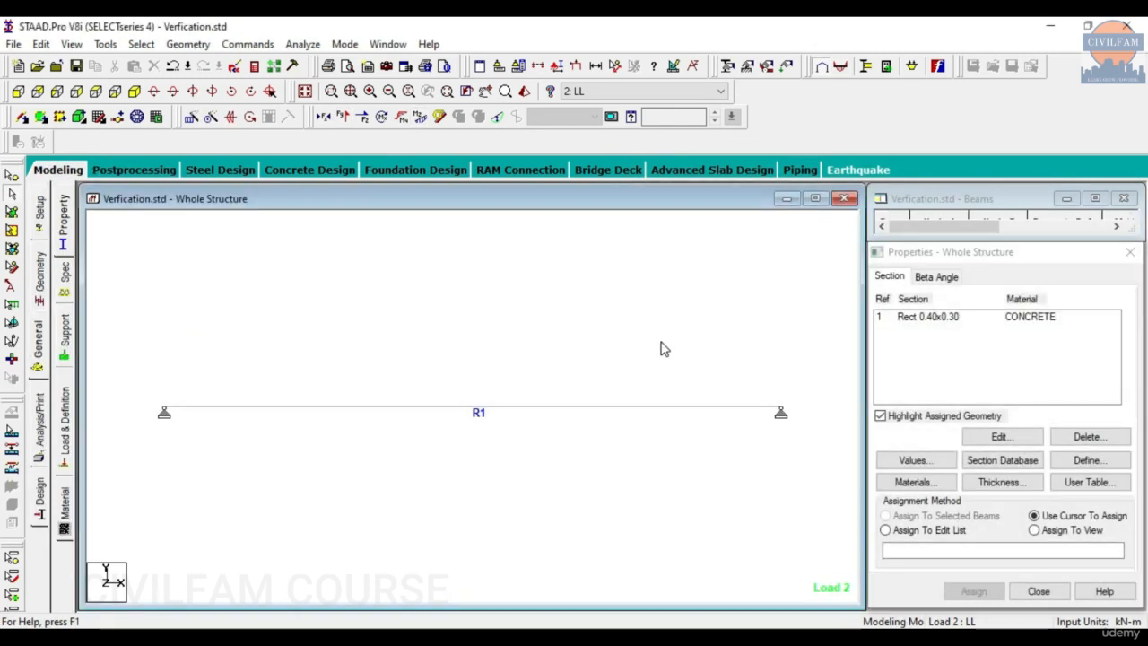
scroll(353, 359, "down", 2)
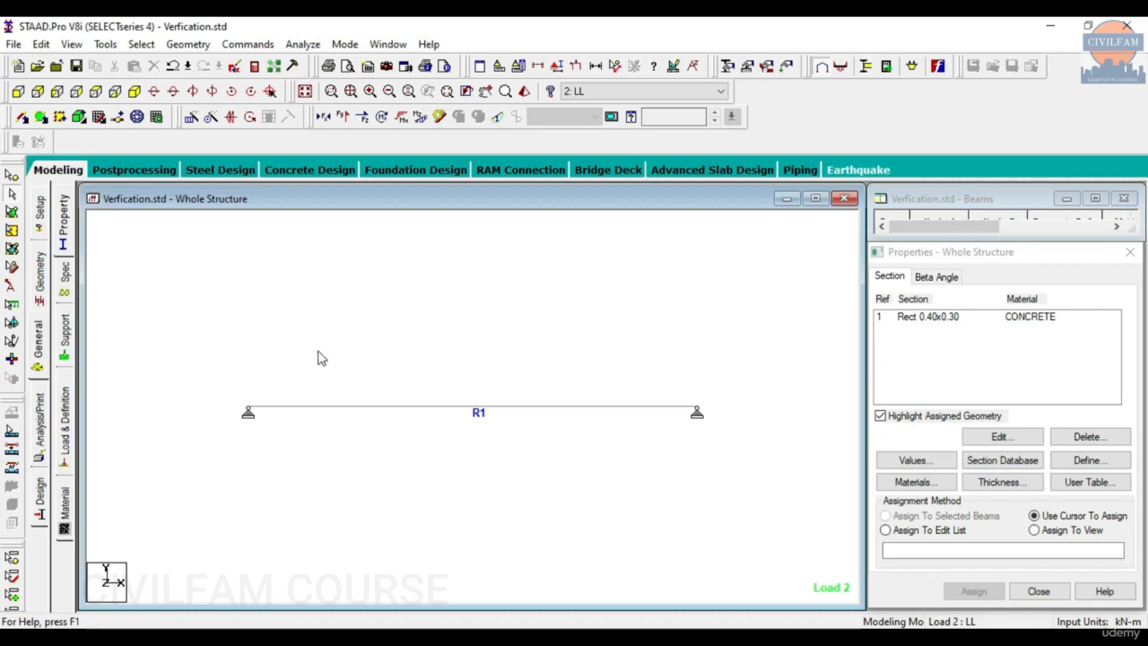
Step: Browse the hand calculations in Windows Photo Viewer and bring up the 5 m simply supported beam with an 8 kN/m uniform load
key("alt+Tab")
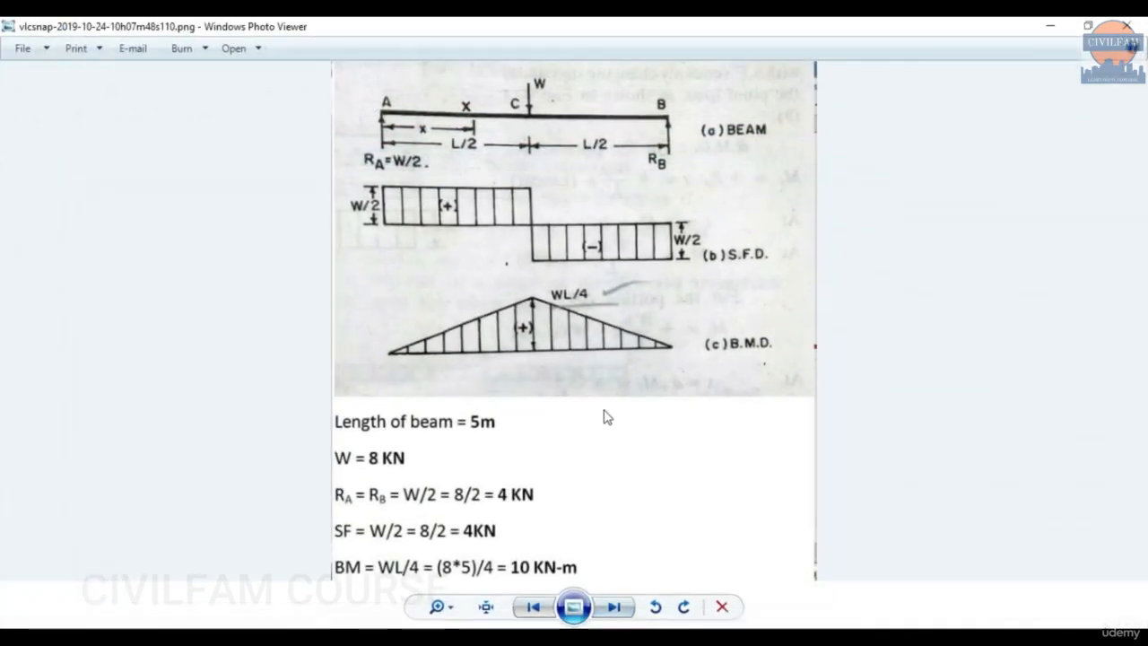
left_click(615, 607)
left_click(615, 607)
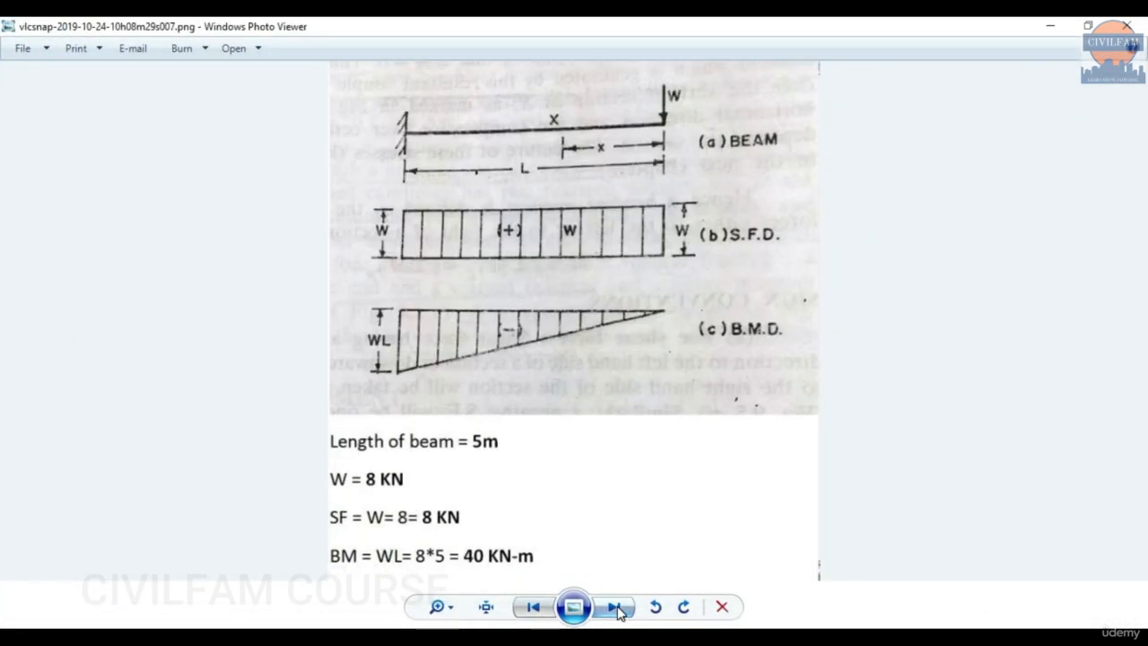
left_click(615, 607)
left_click(534, 607)
left_click(534, 607)
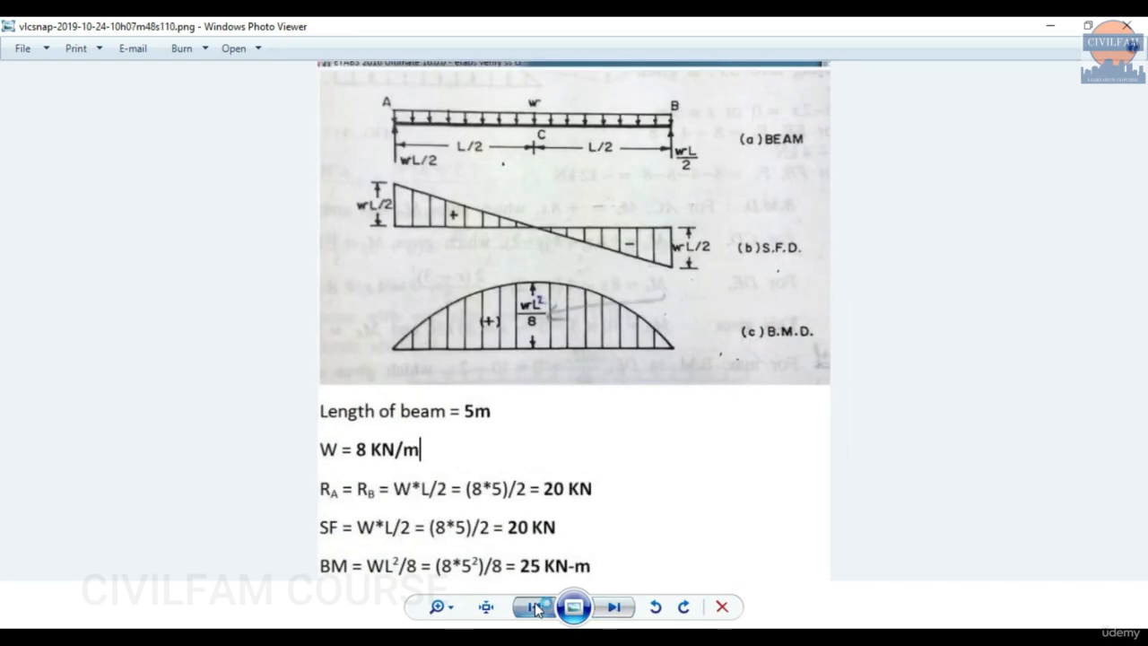
left_click(534, 607)
left_click(615, 607)
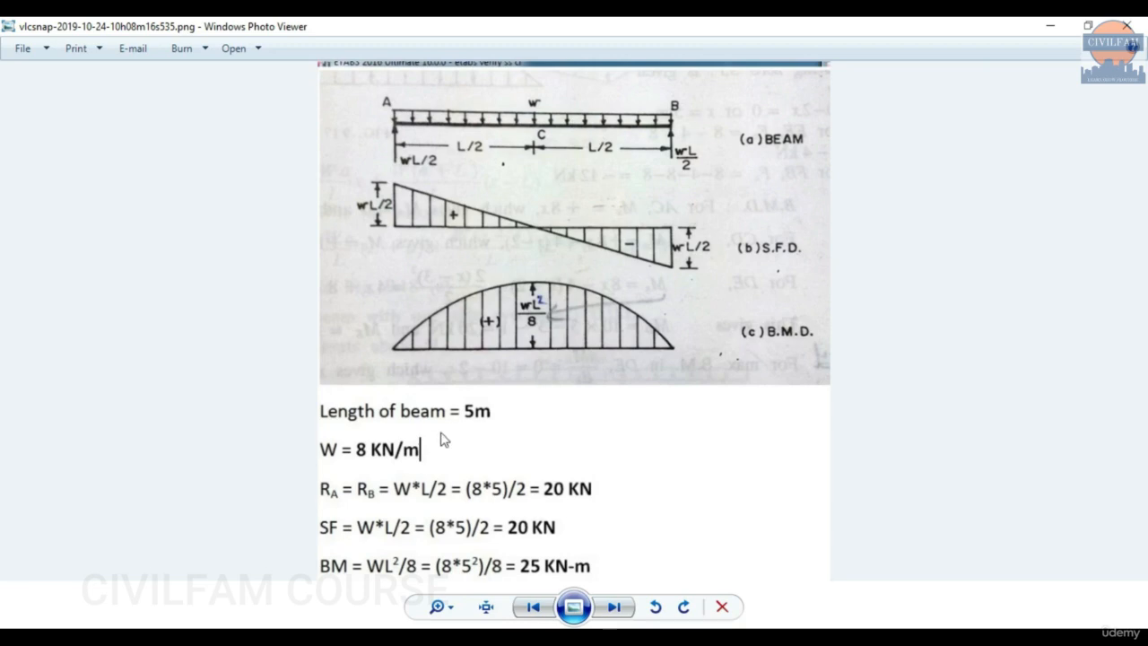
Step: Return to STAAD.Pro and bring up the model's node and beam tables with the whole structure displayed
left_click(1051, 26)
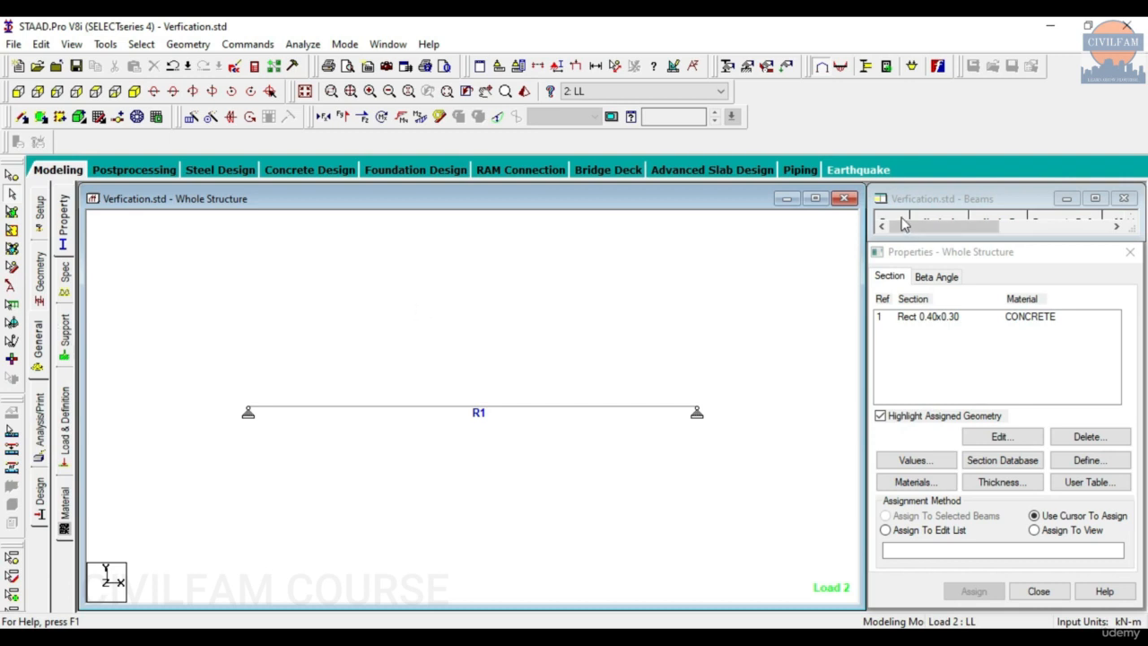
left_click(42, 274)
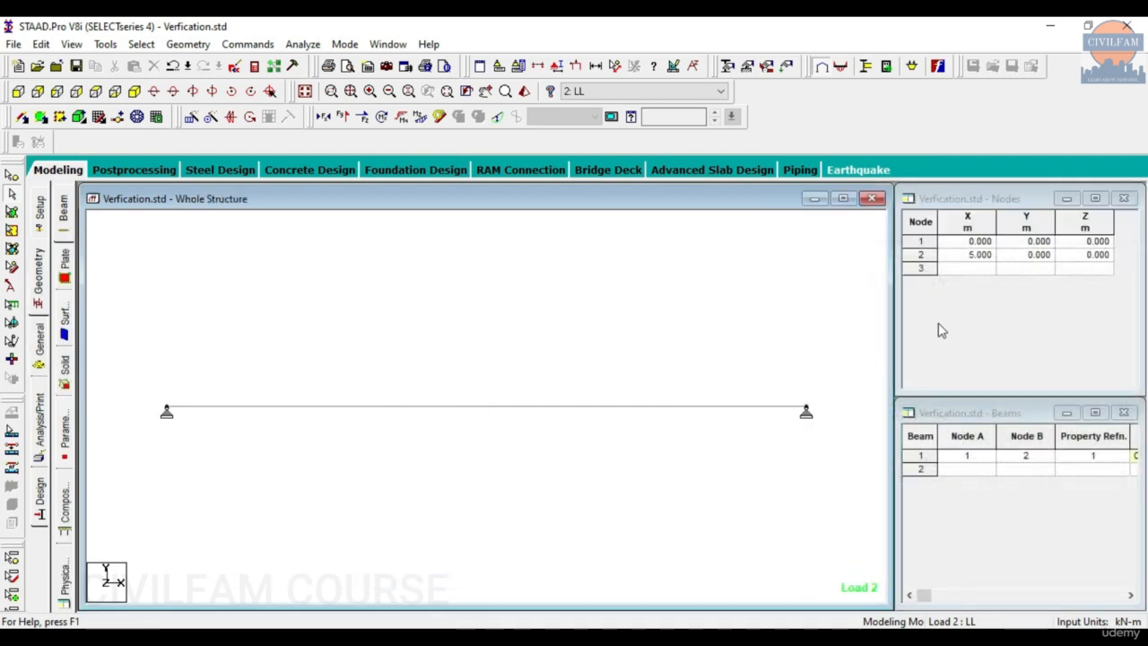
scroll(608, 367, "down", 4)
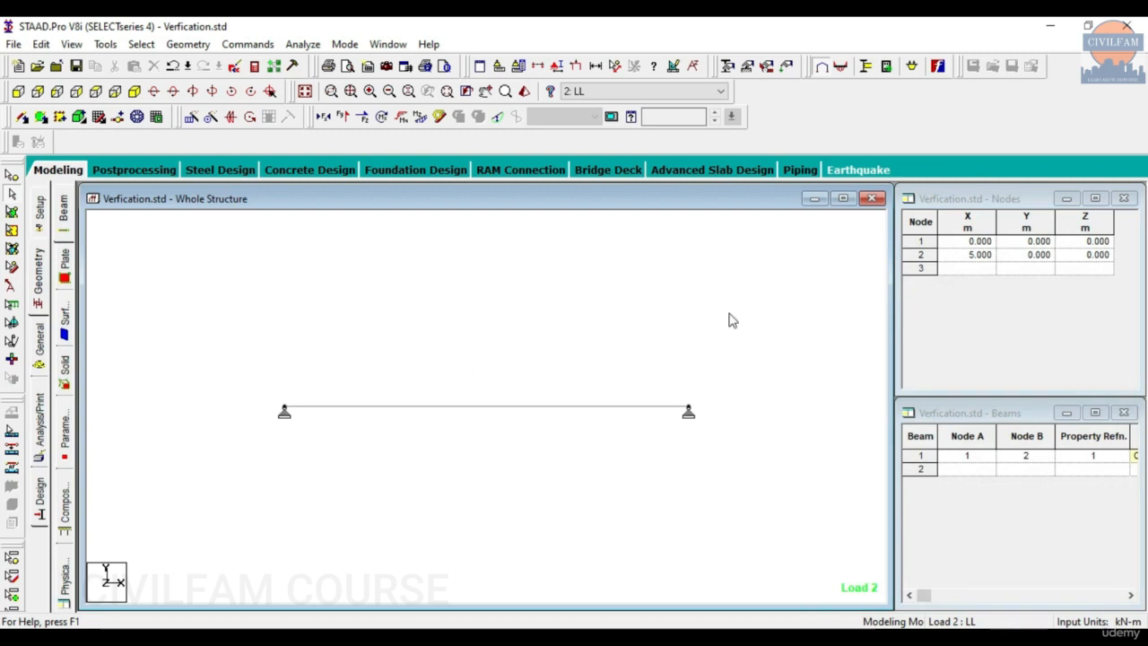
scroll(847, 307, "down", 4)
scroll(479, 411, "up", 10)
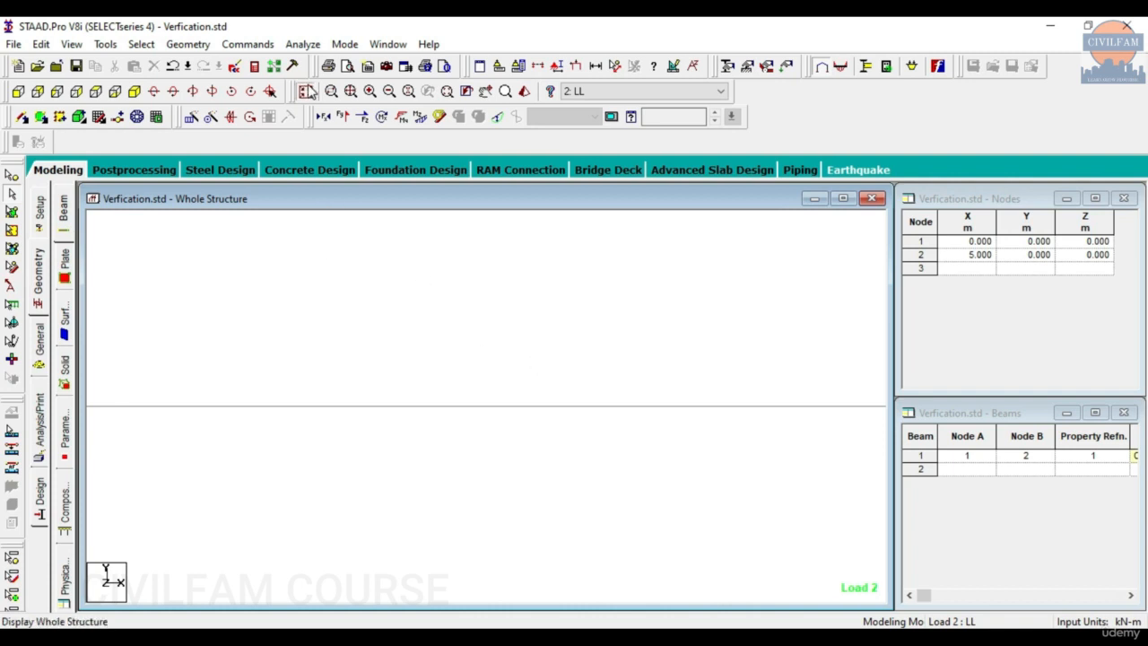
left_click(305, 90)
scroll(352, 350, "down", 5)
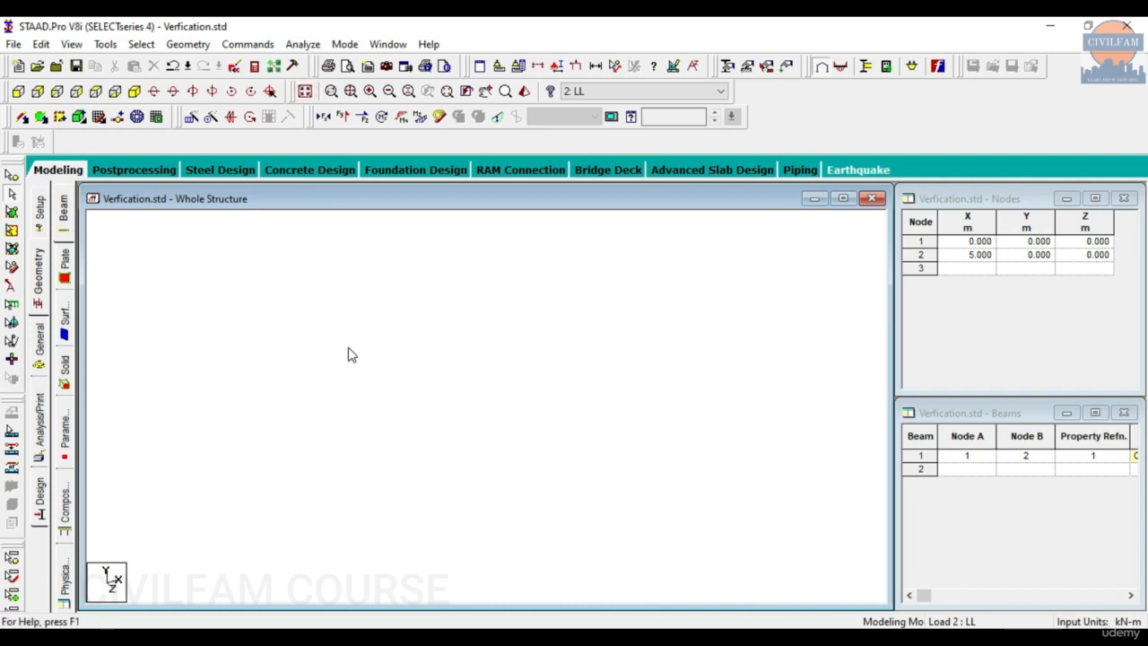
Step: Add two nodes at X = 10 m and X = 15 m, agreeing to delete the existing result files
left_click(969, 270)
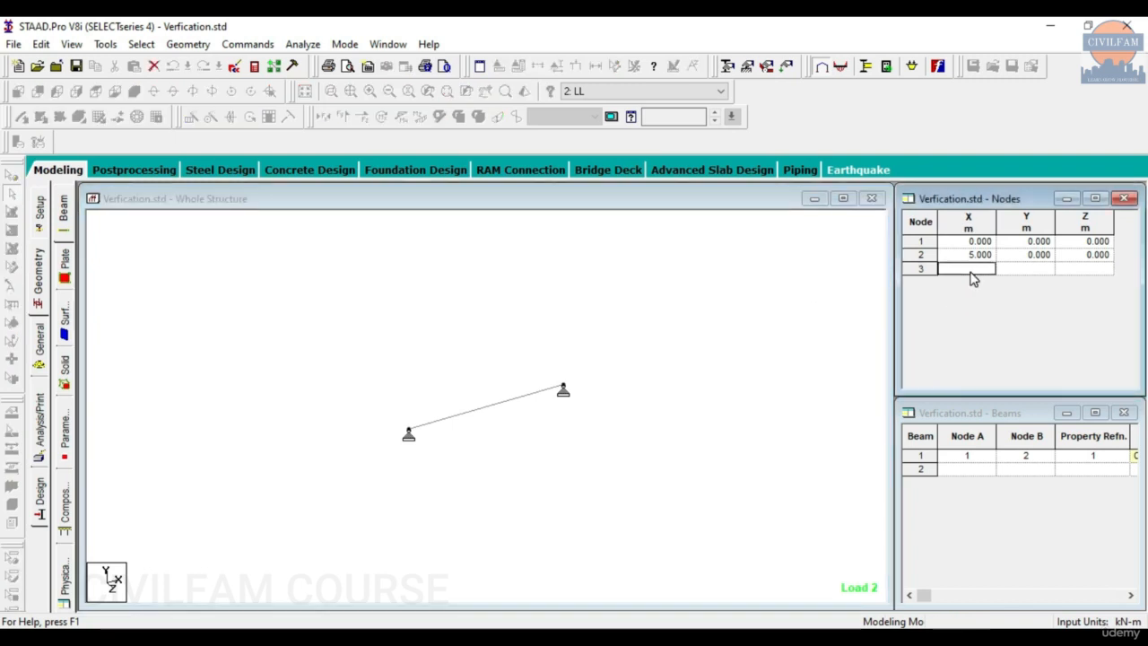
type("10")
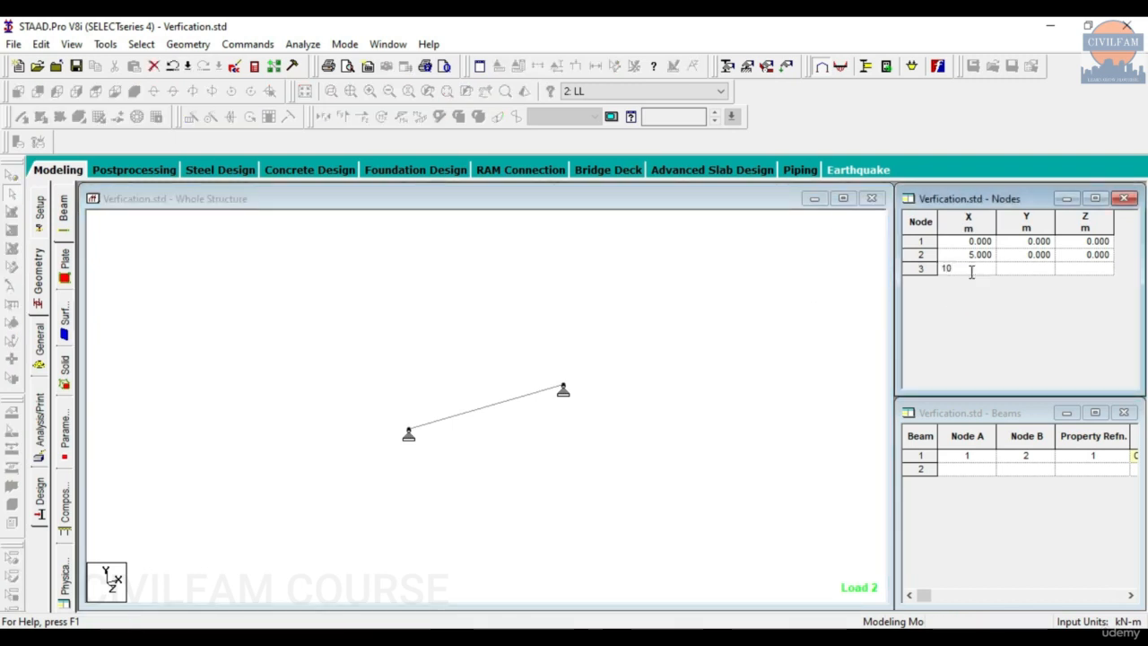
key("Return")
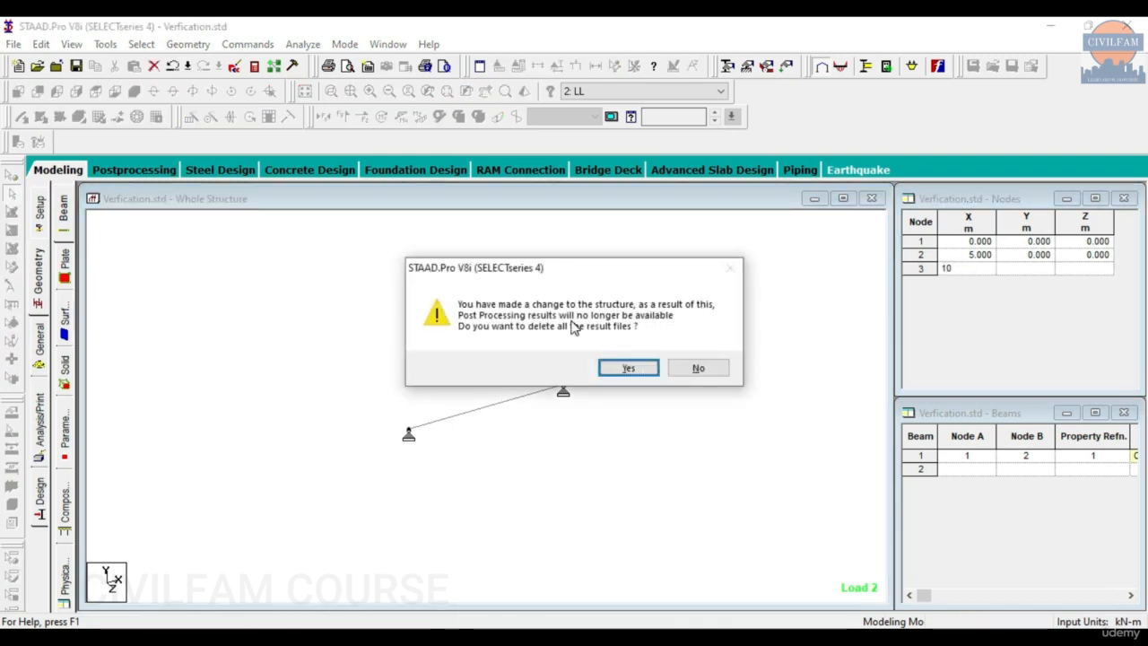
left_click(646, 368)
left_click(975, 281)
type("1")
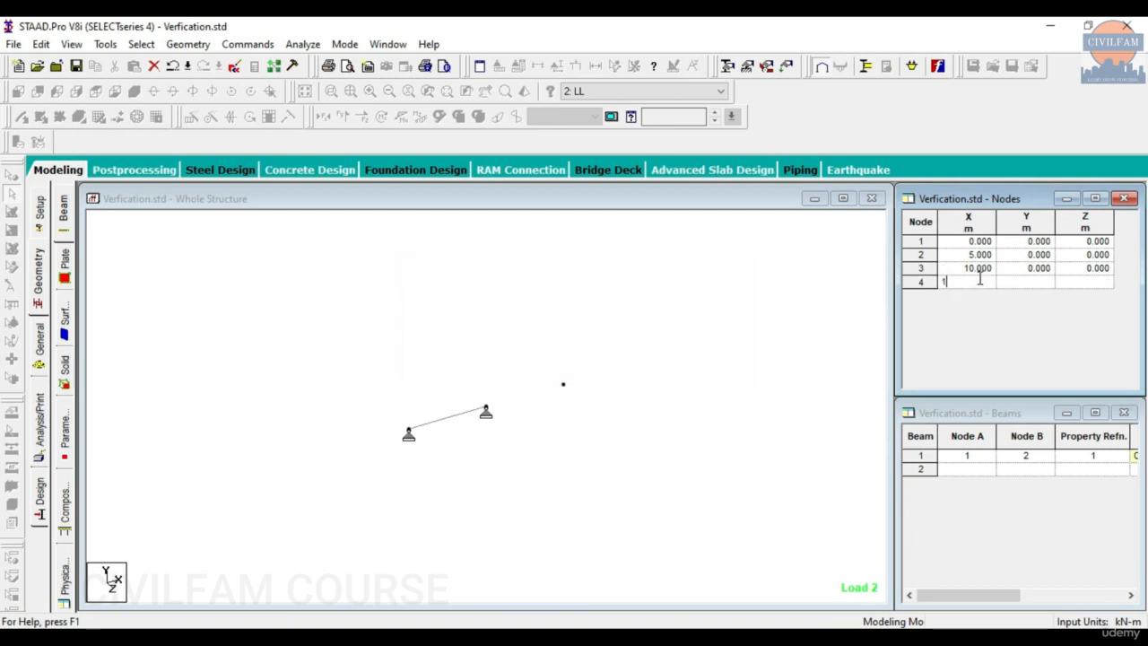
type("5")
key("Return")
left_click(598, 477)
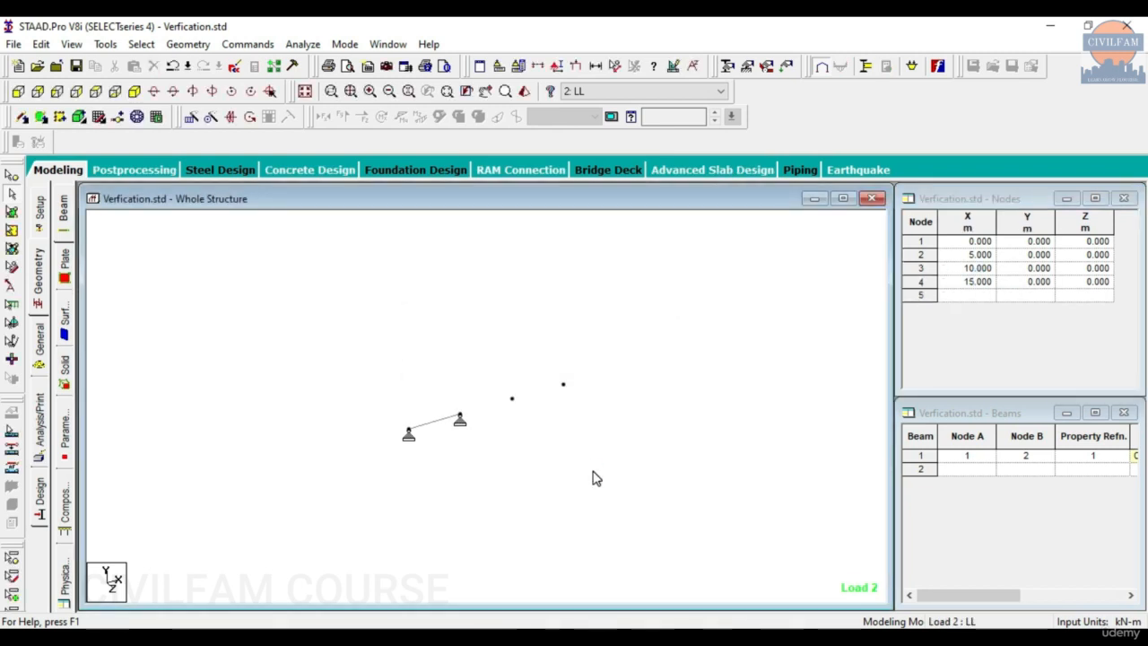
Step: Draw a second beam between the new nodes at X = 10 m and X = 15 m
scroll(583, 395, "up", 5)
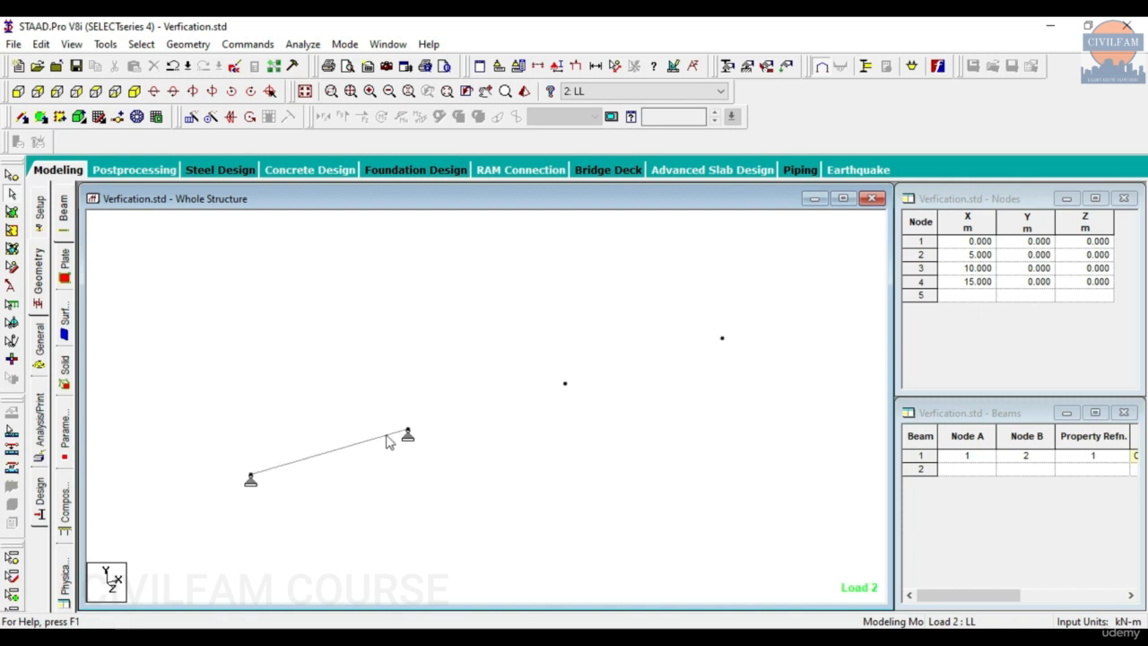
left_click(21, 117)
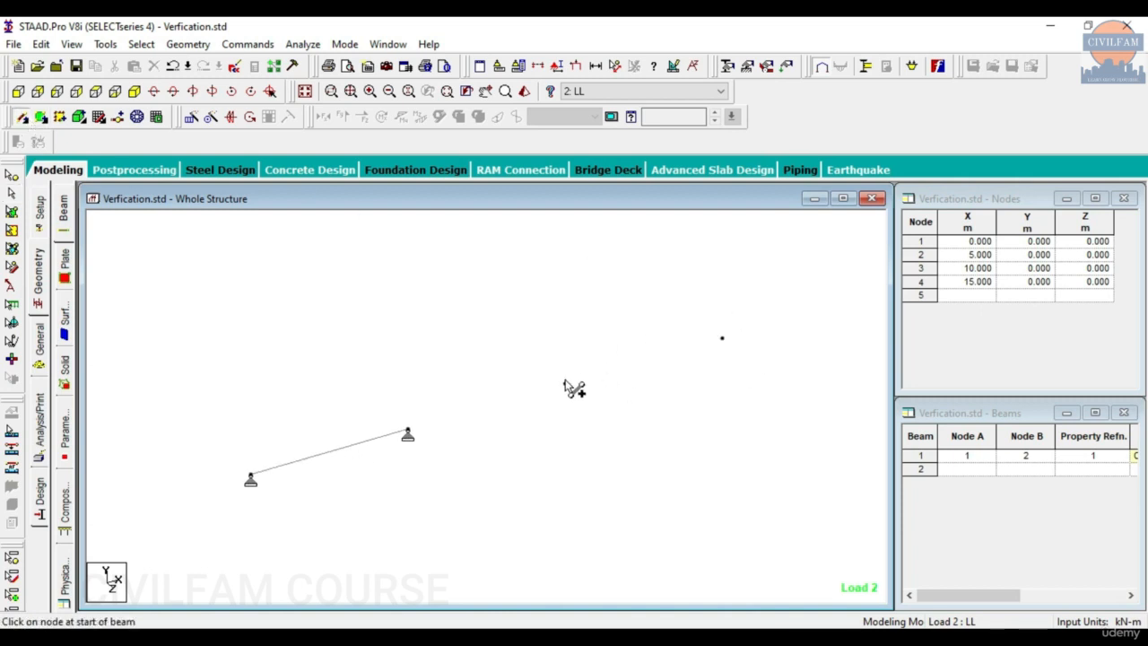
left_click_drag(565, 383, 722, 338)
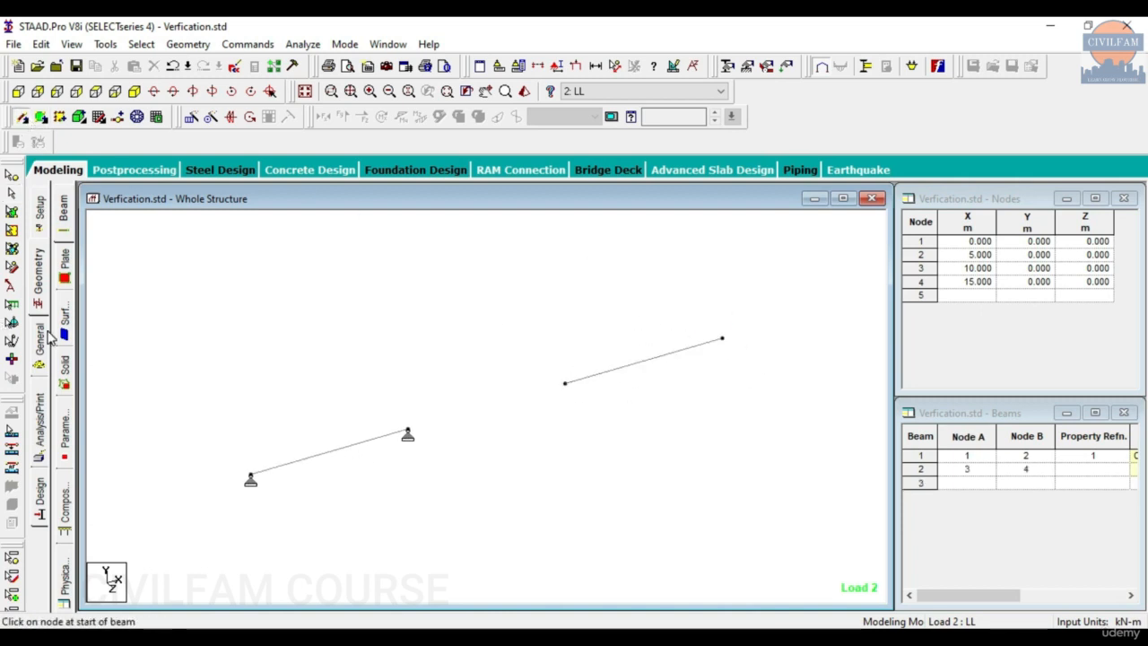
Step: Assign the existing Rect 0.40x0.30 concrete section to the second beam using the cursor method
left_click(40, 345)
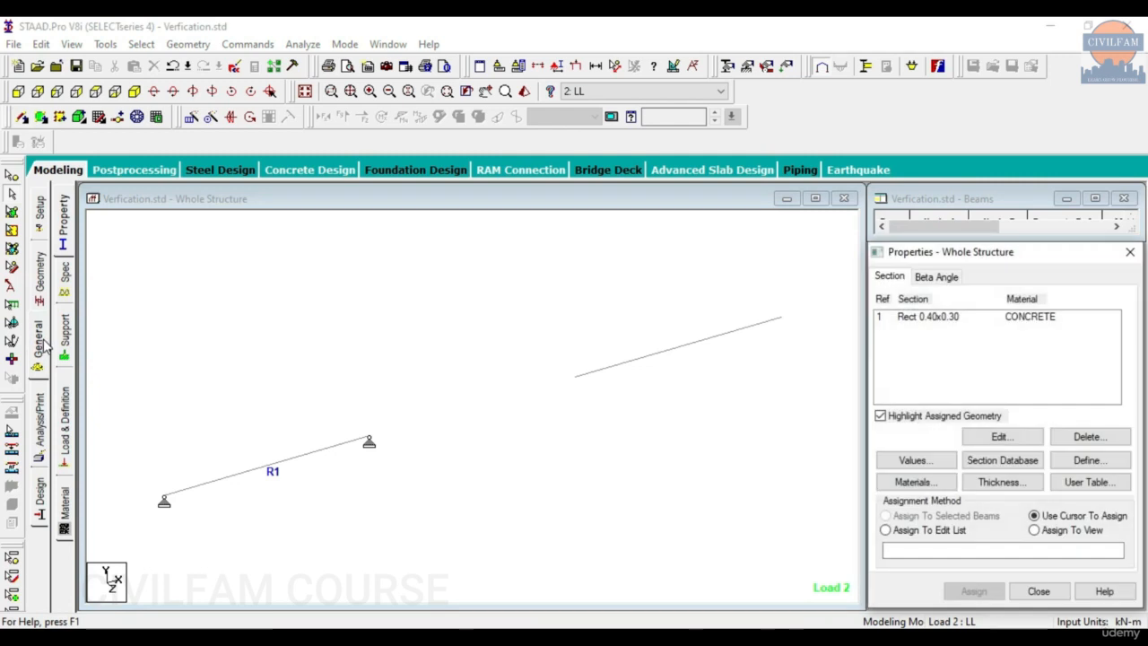
left_click(922, 321)
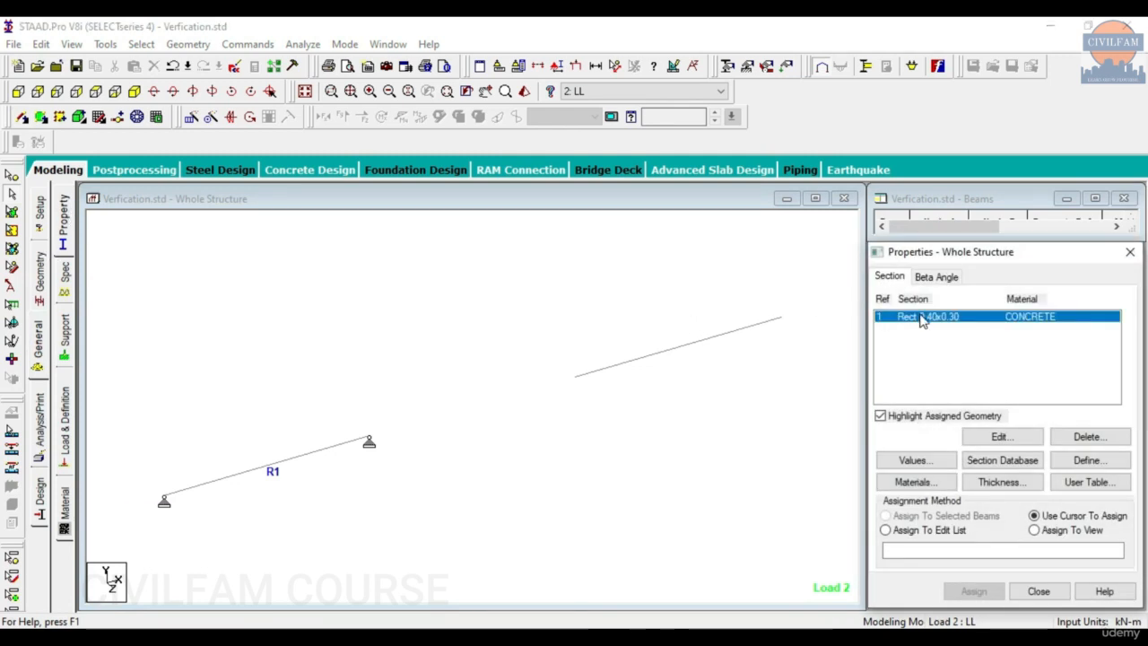
left_click(1089, 518)
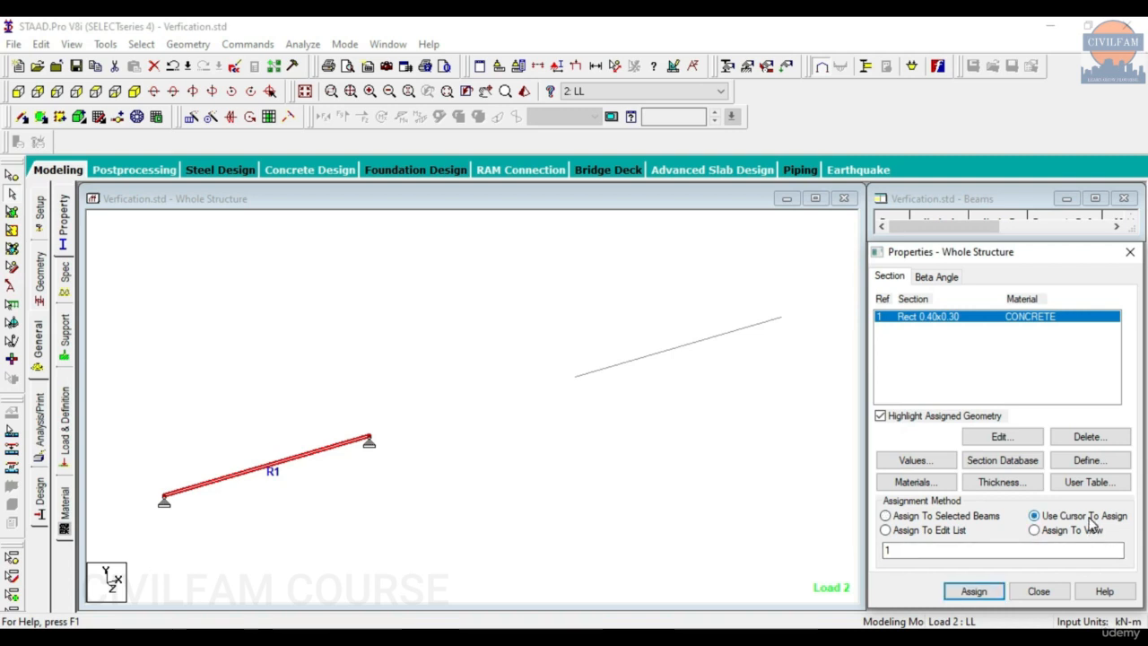
left_click(974, 591)
left_click(641, 359)
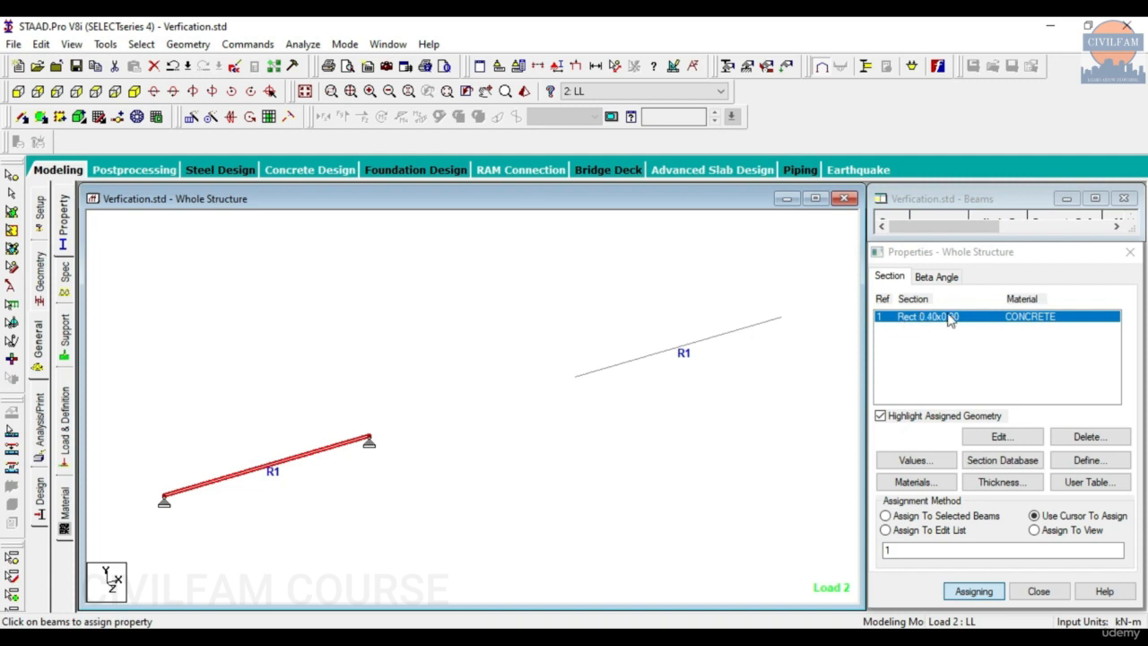
Step: Assign the existing Support 2 to both end nodes of the second beam using the cursor method
left_click(67, 337)
left_click(994, 366)
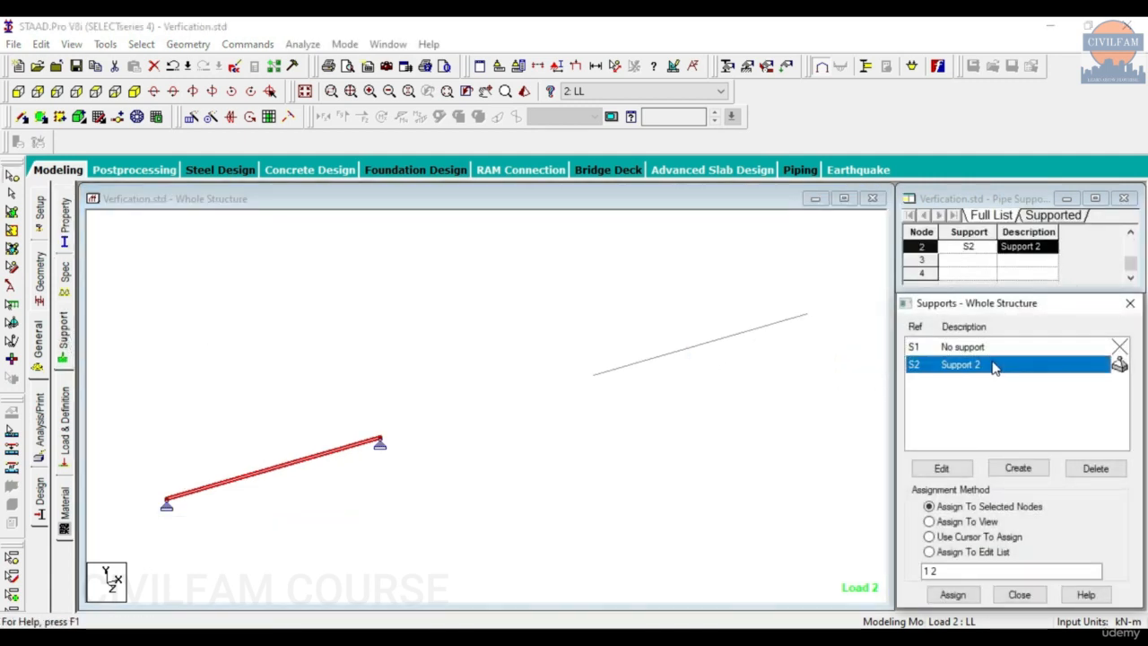
left_click(970, 537)
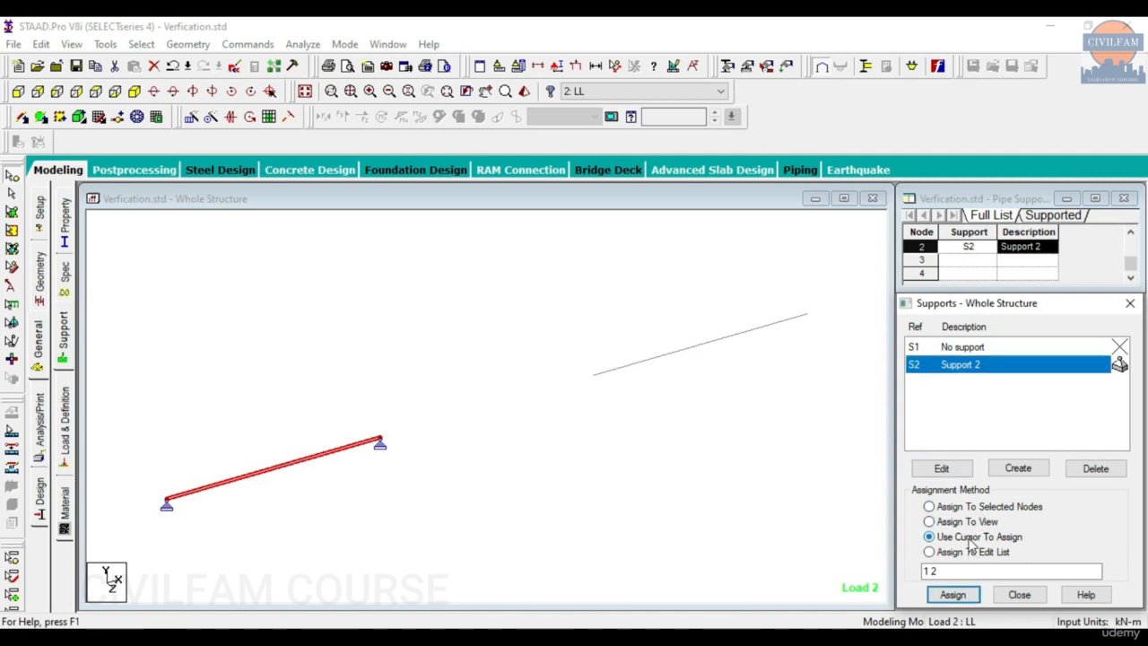
left_click(953, 595)
left_click(595, 380)
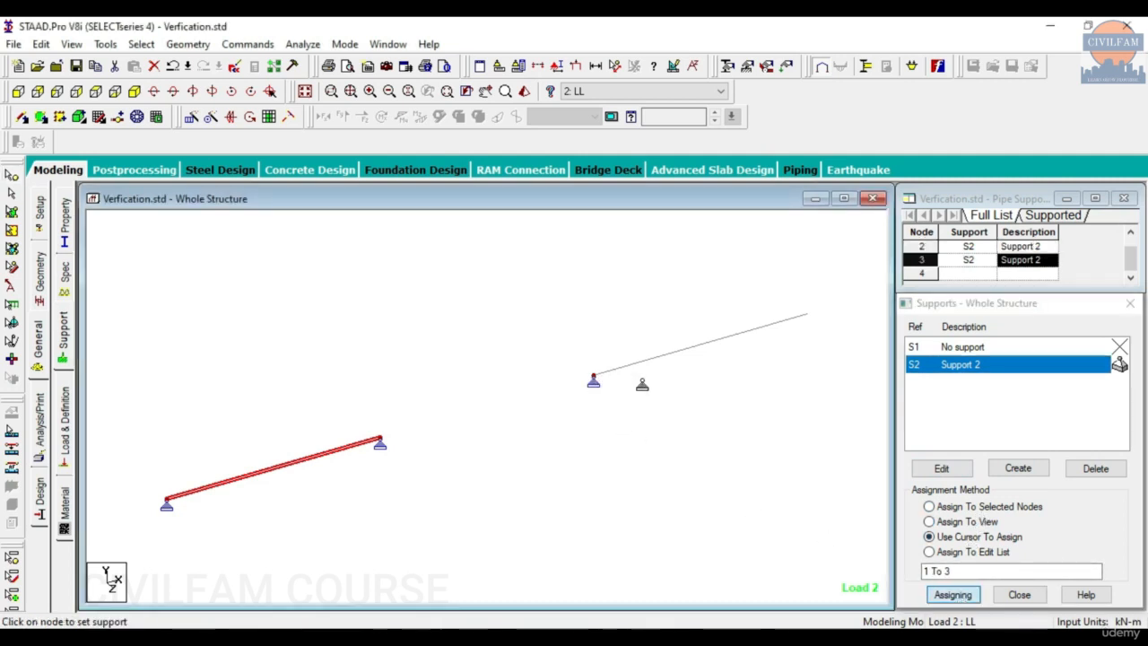
left_click(806, 318)
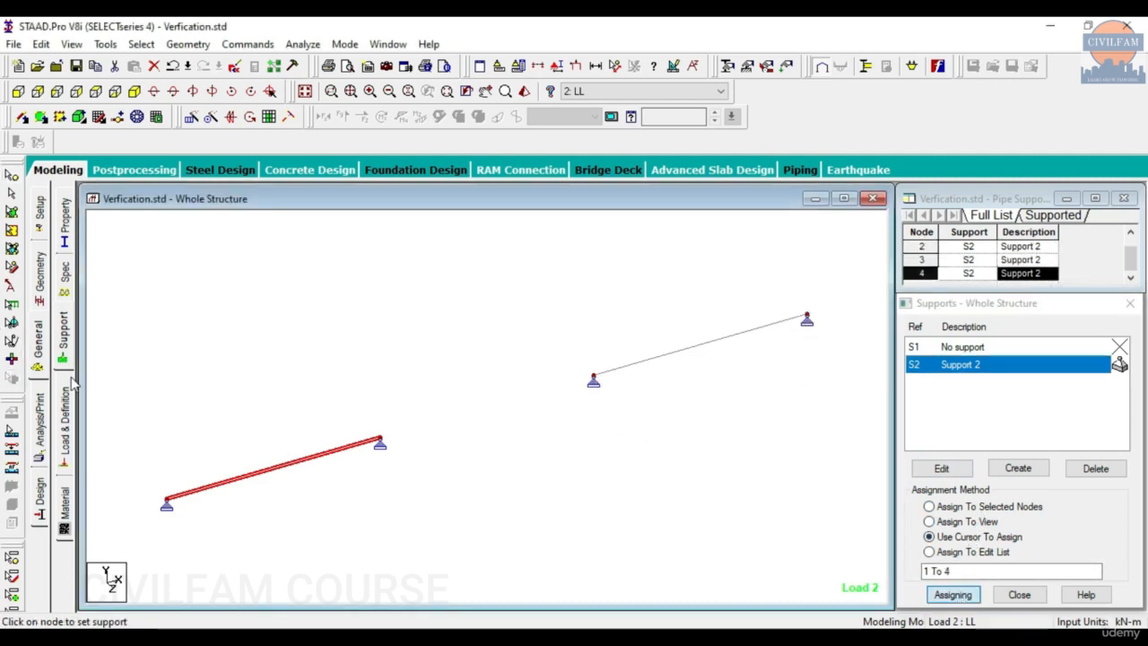
Step: Expand the DL and LL load cases and assign the DL selfweight load, Y -1, to the second beam with the cursor
left_click(64, 432)
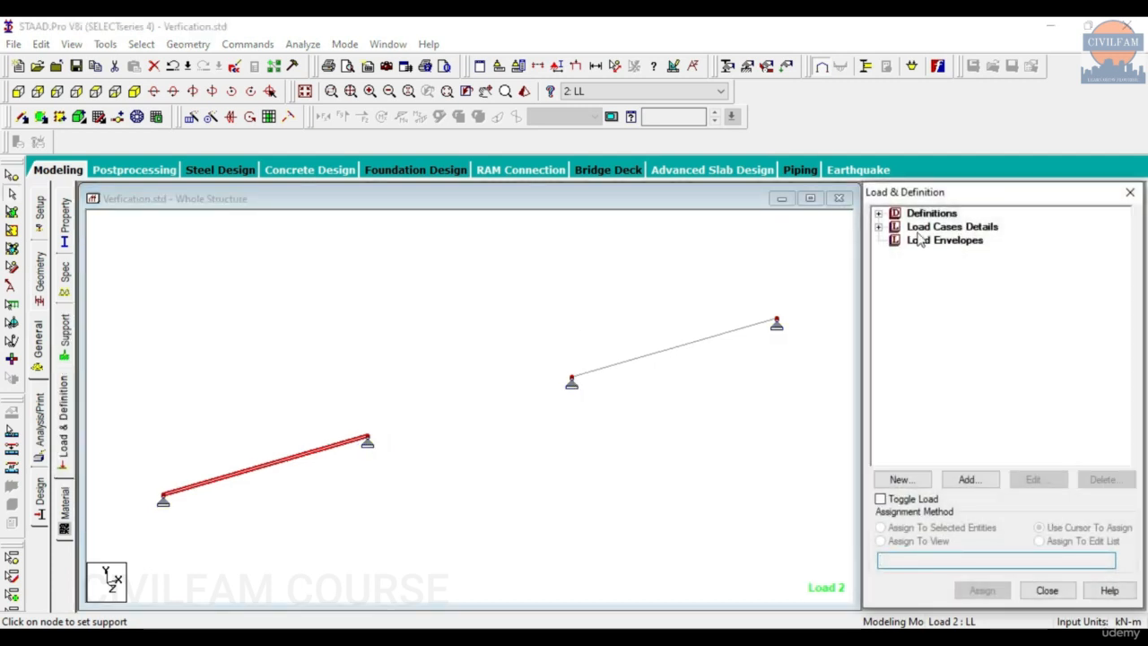
left_click(879, 227)
left_click(895, 254)
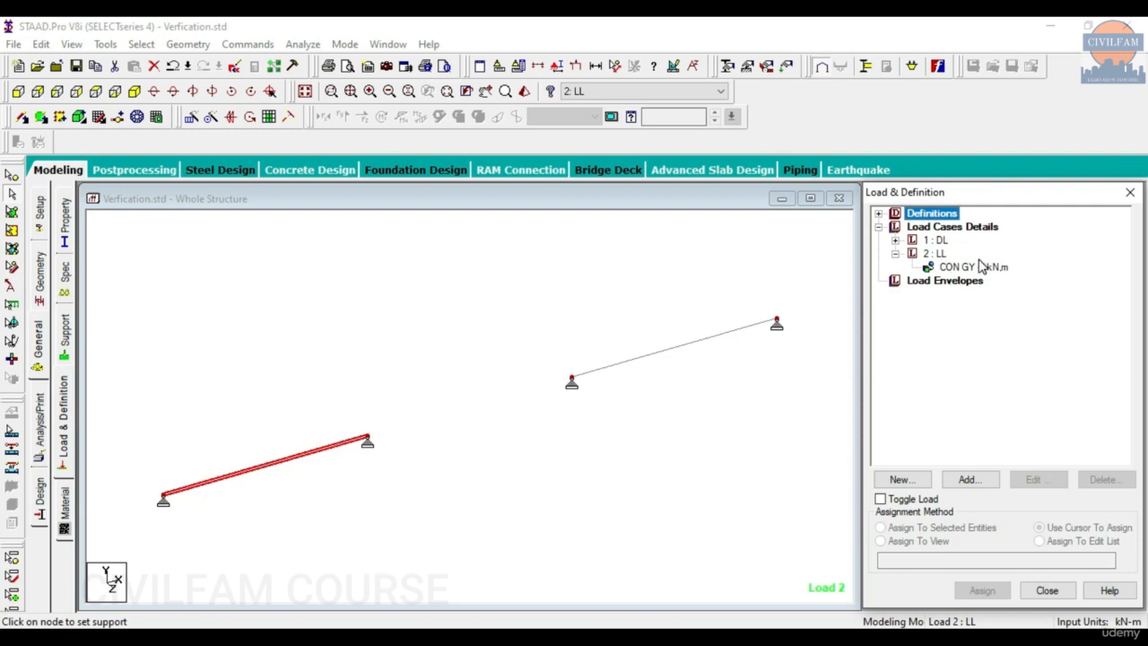
left_click(718, 367)
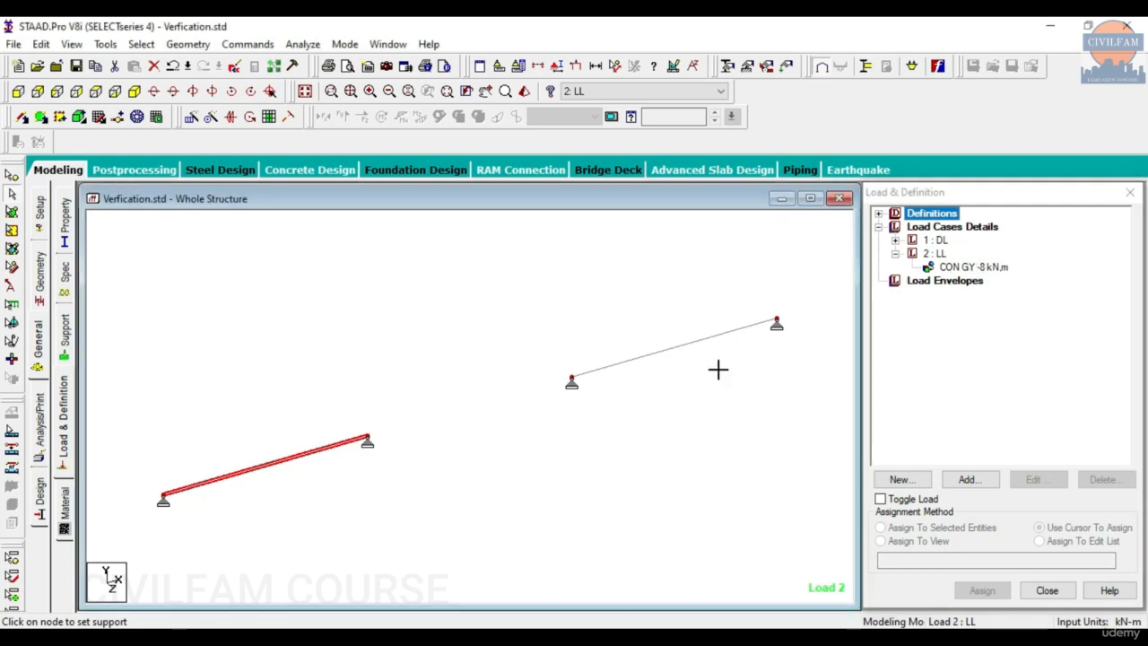
left_click(949, 254)
left_click(937, 254)
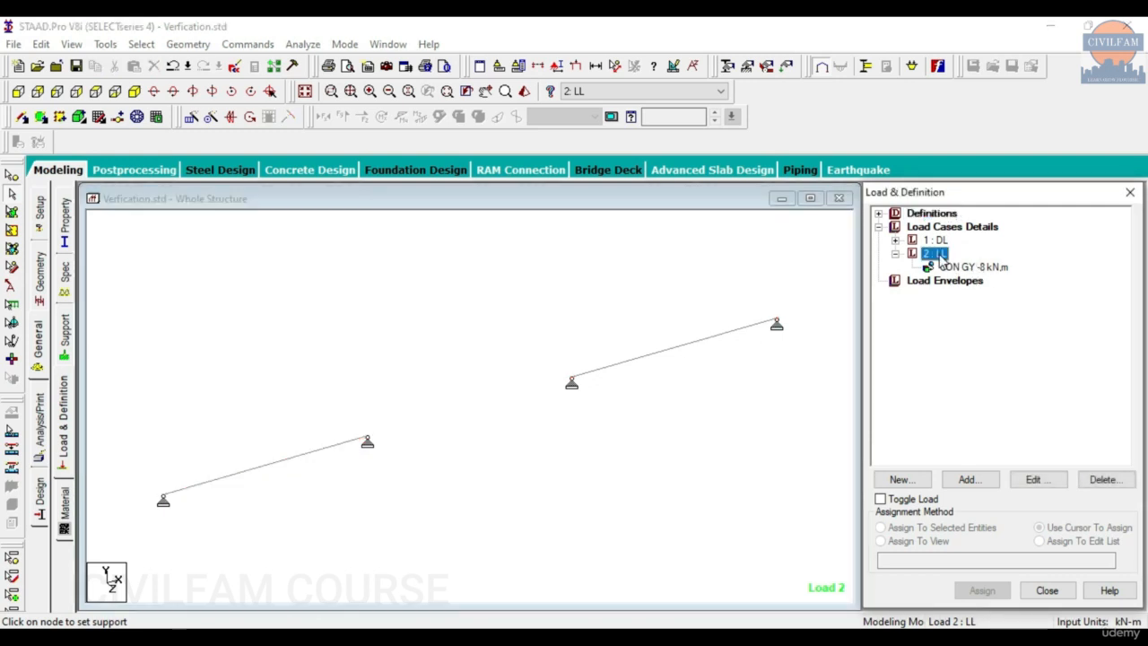
left_click(895, 241)
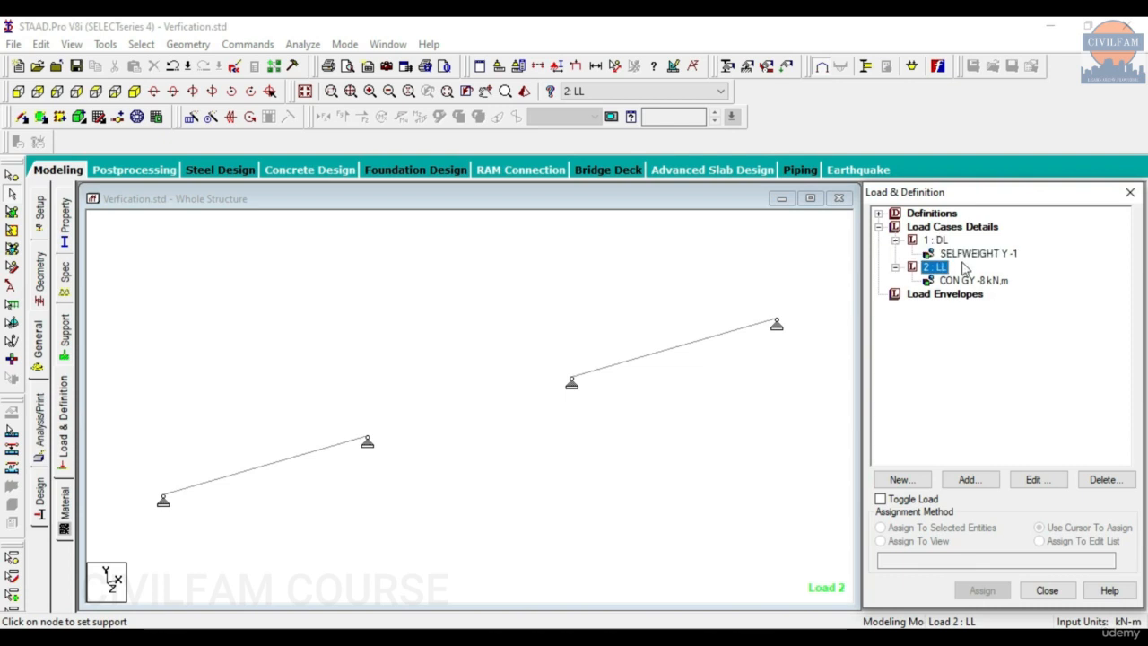
left_click(965, 255)
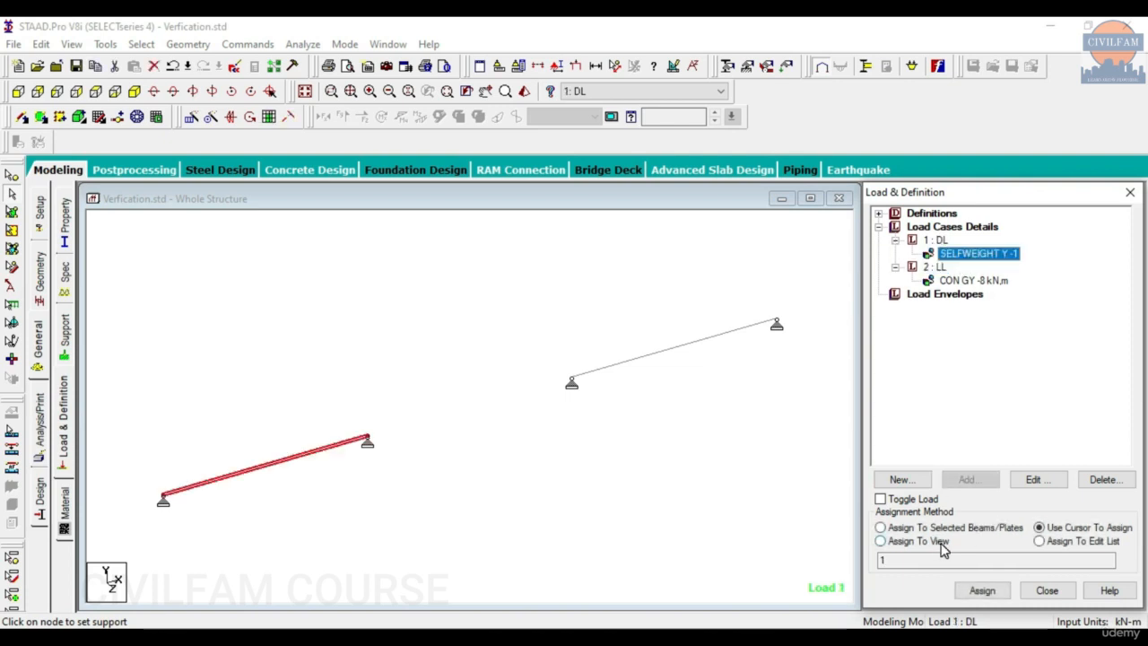
left_click(982, 590)
left_click(696, 343)
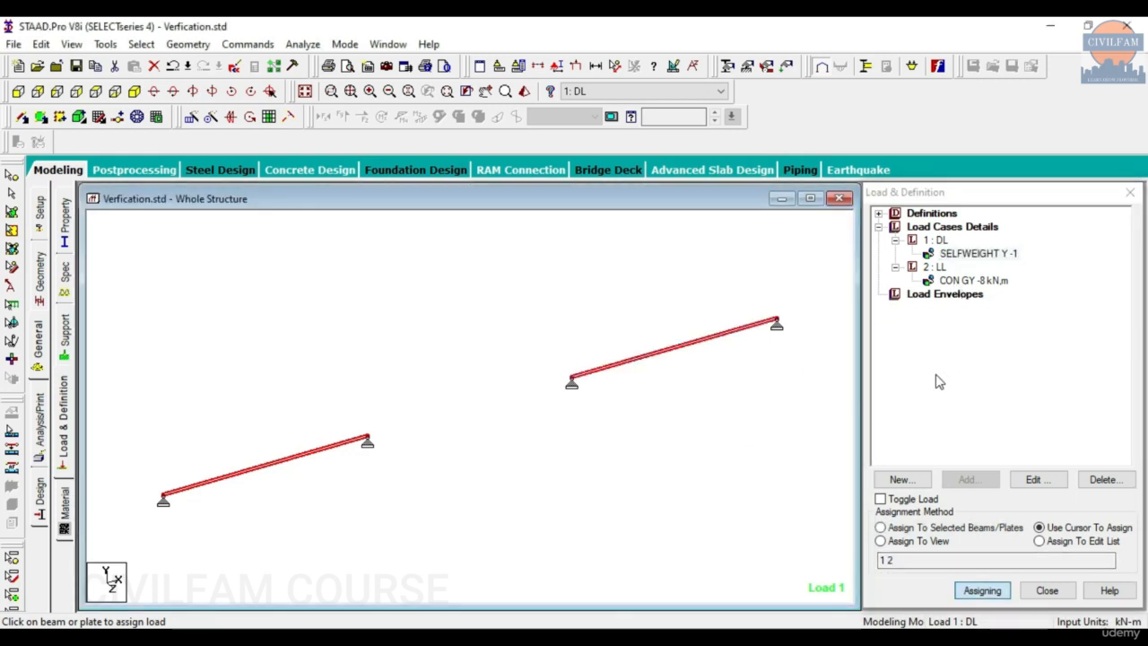
Step: Add a uniform member force of 8 kN/m in GY to load case LL, checking the intensity against the hand calculation in Windows Photo Viewer
left_click(937, 267)
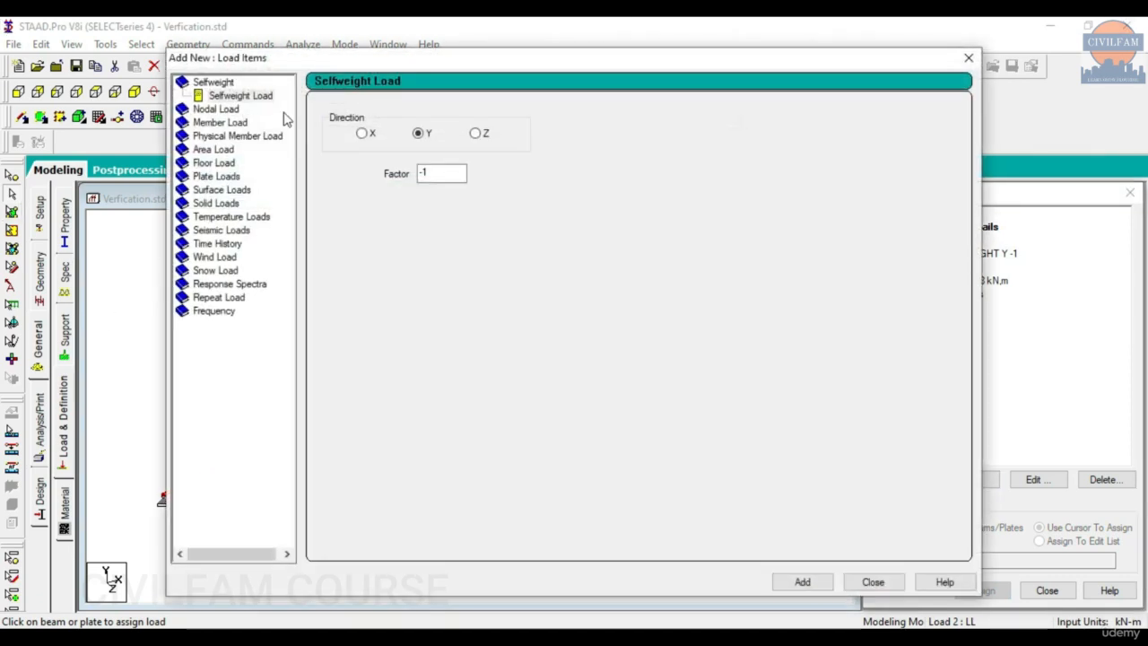
left_click(225, 124)
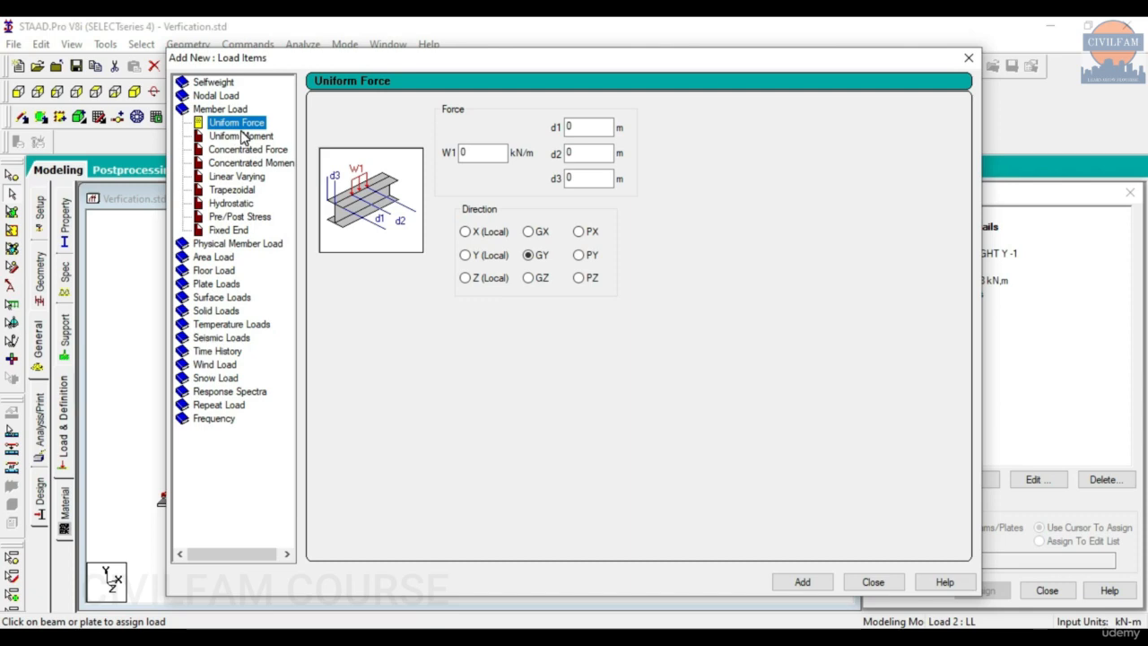
key("alt+Tab")
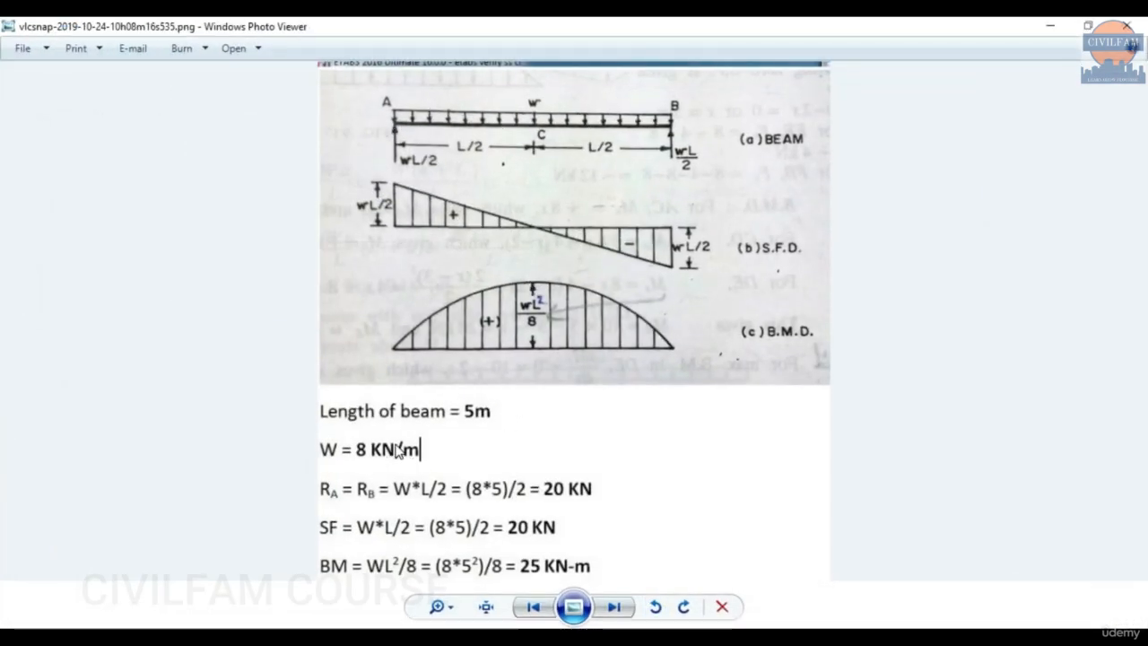
key("alt+Tab")
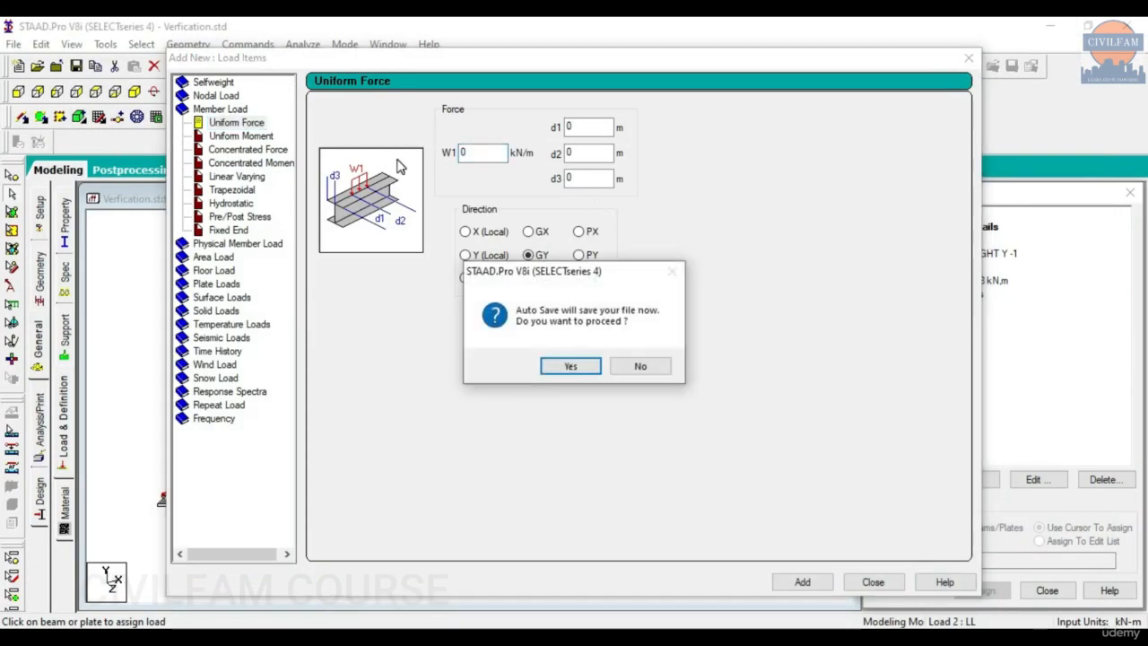
left_click(629, 367)
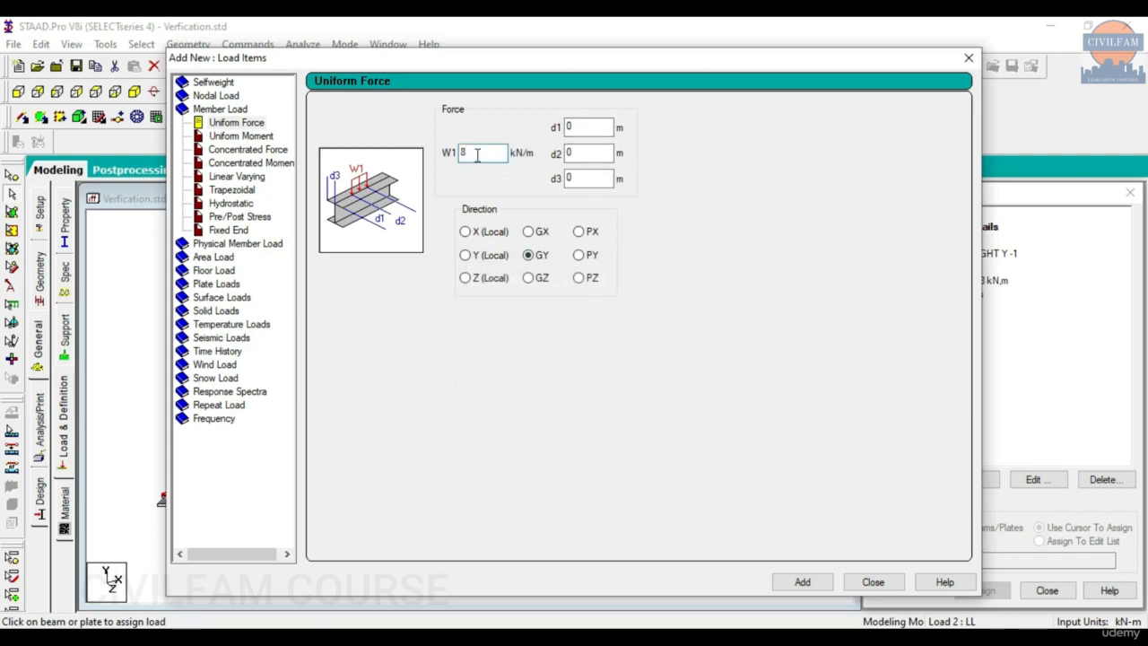
left_click(802, 582)
left_click(872, 582)
Step: Assign the 8 kN/m GY uniform load to the second beam with the cursor
left_click(981, 294)
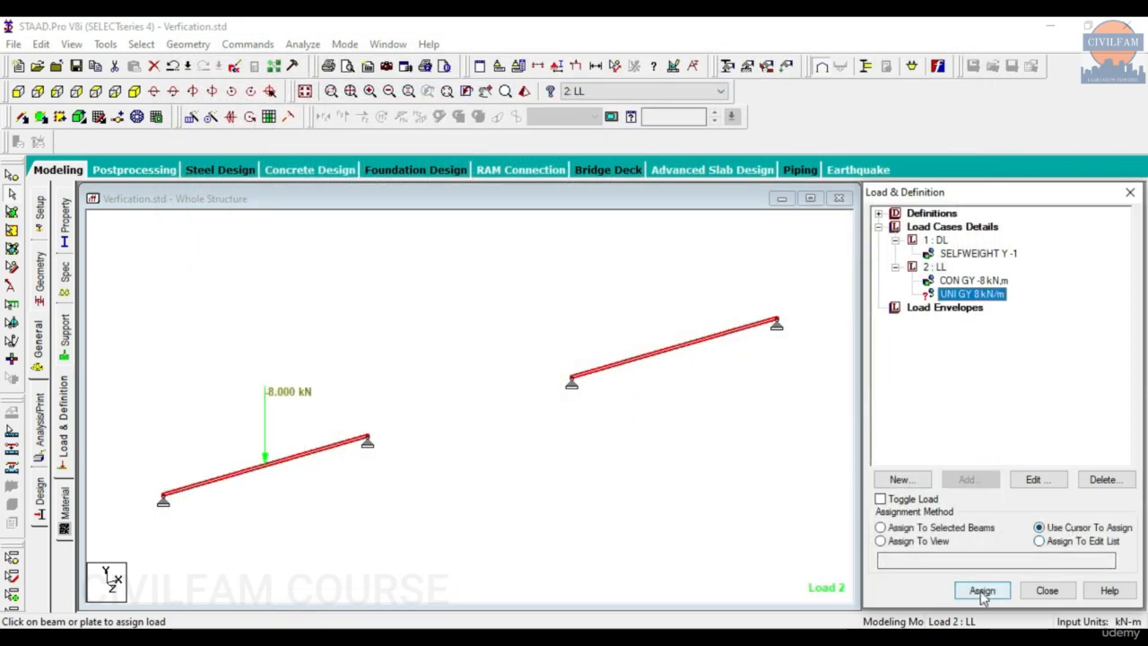
left_click(977, 590)
left_click(683, 353)
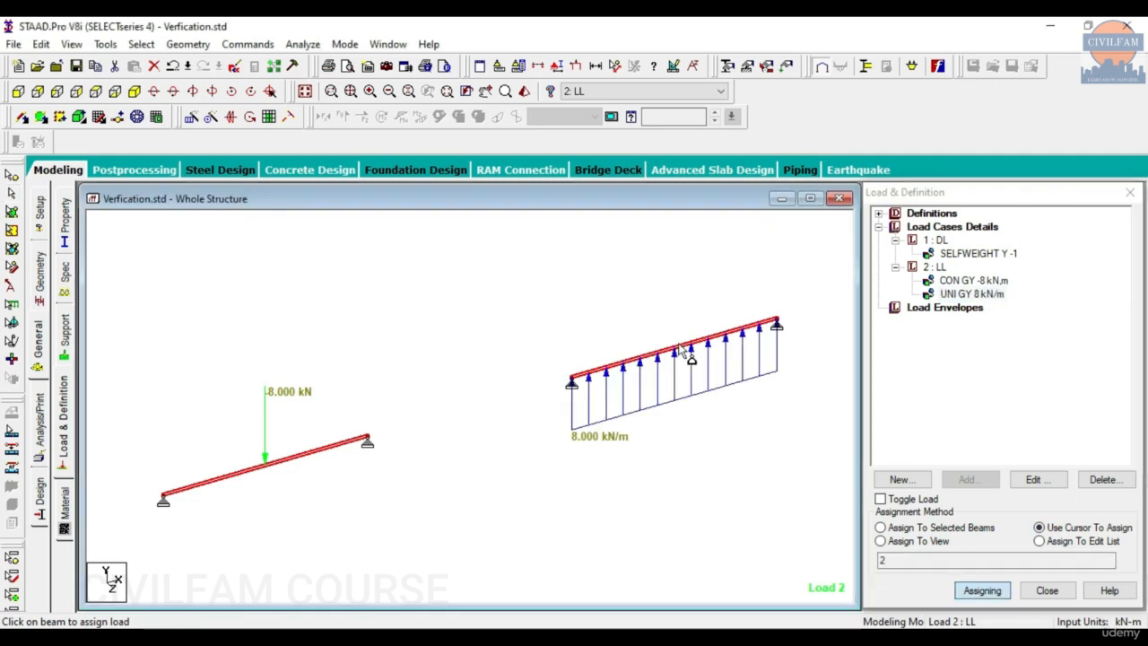
Step: Change the uniform load on the second beam in load case LL to -8 kN/m in GY and leave cursor assignment
left_click(971, 294)
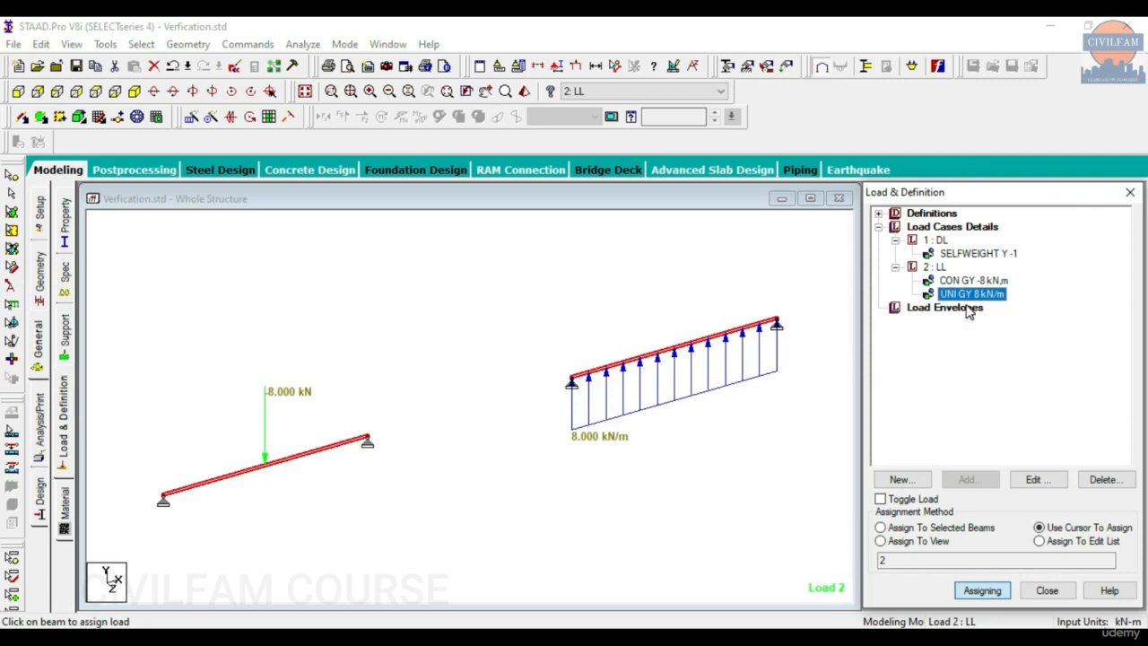
left_click(1037, 479)
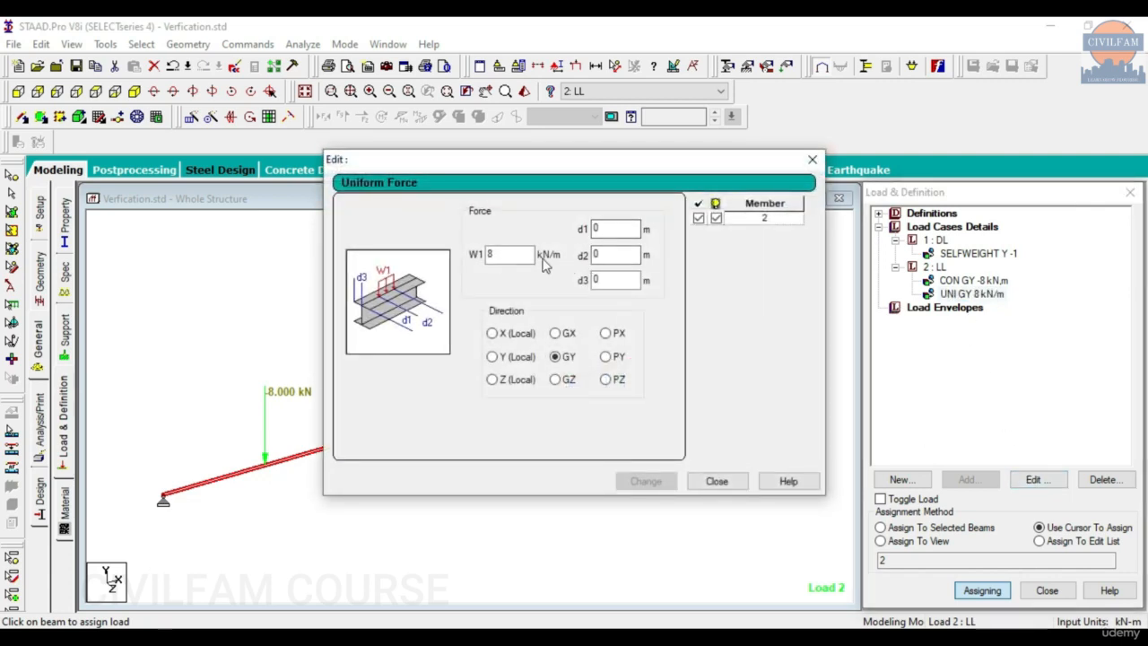
left_click_drag(510, 255, 464, 259)
type("-8")
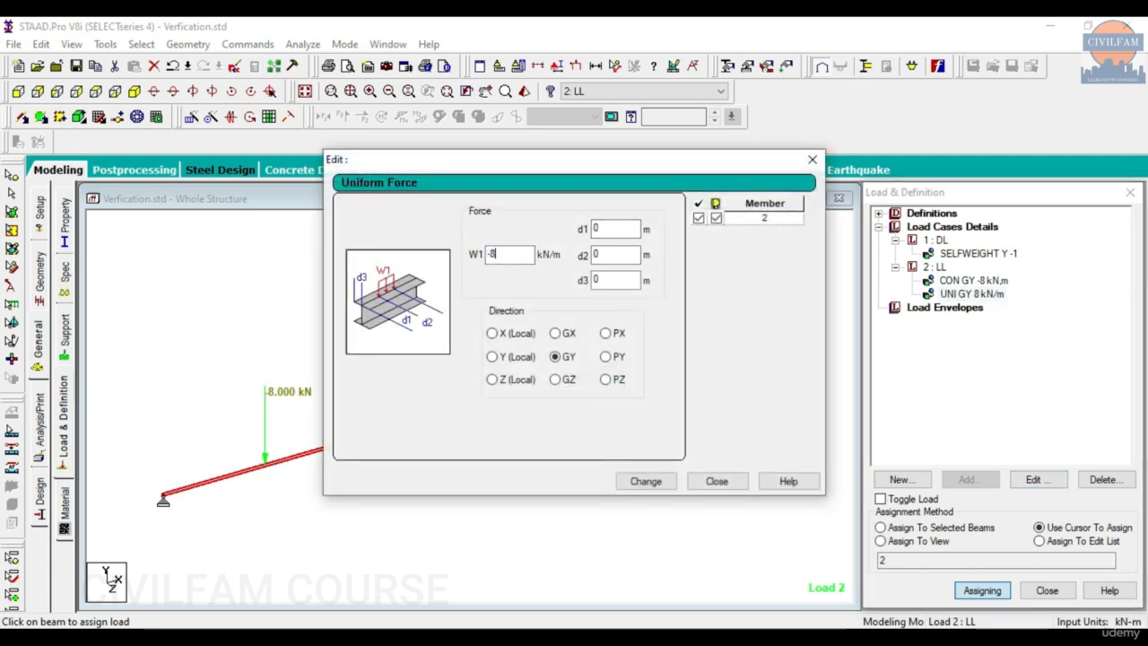
left_click(659, 483)
left_click(714, 482)
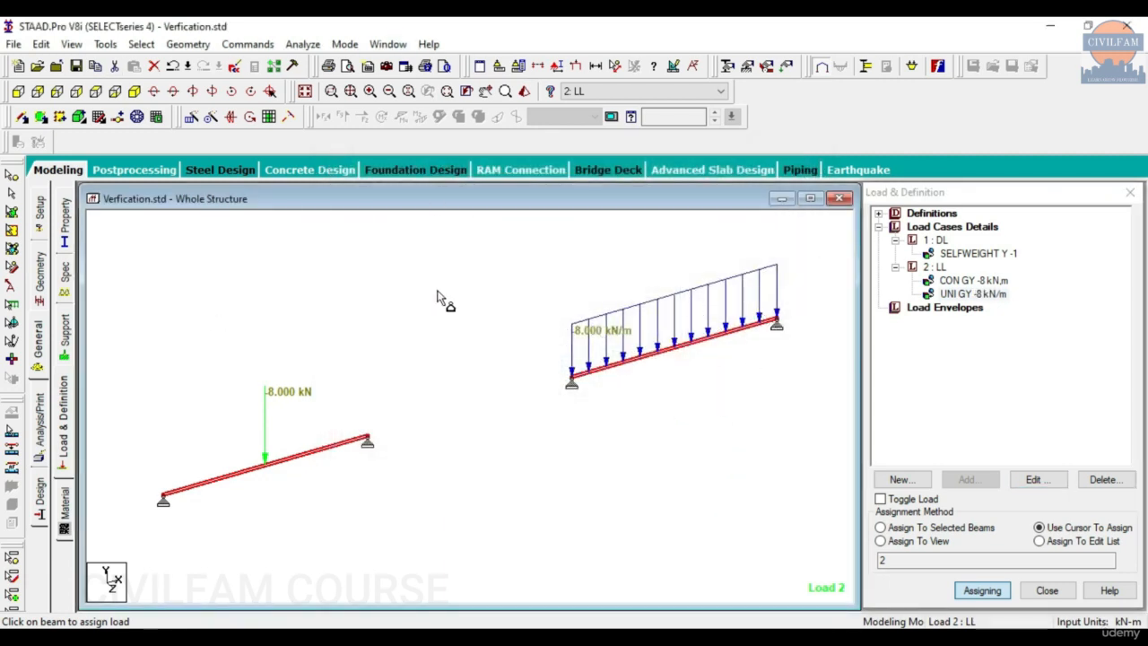
key("Escape")
Step: Add a Perform Analysis command with the print option set to All
left_click(260, 45)
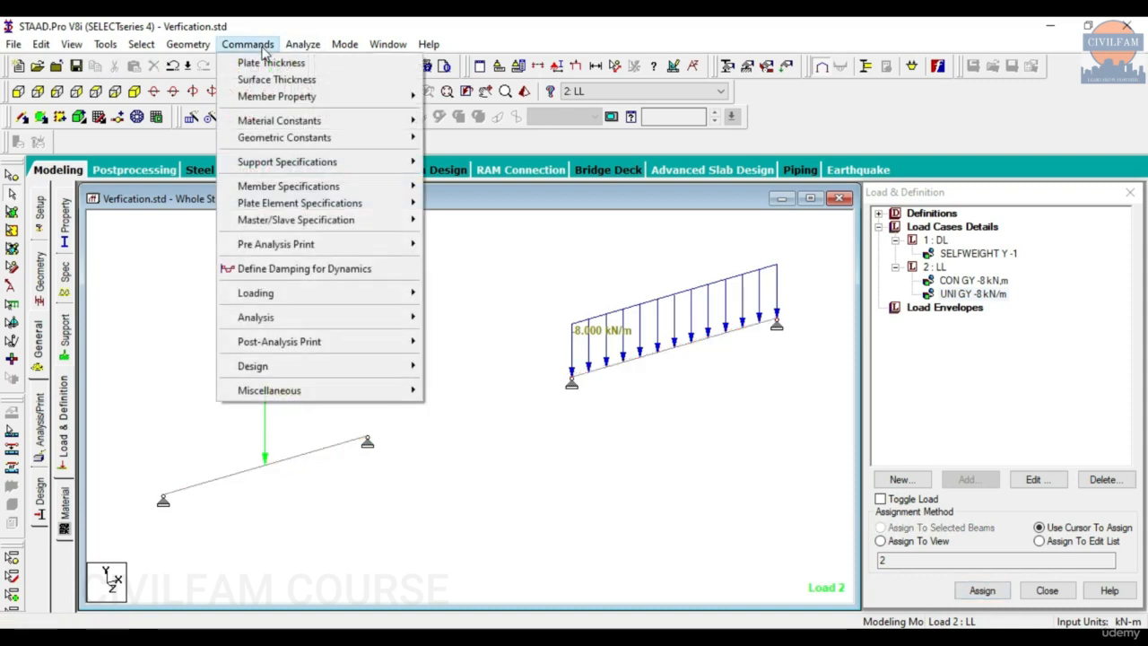
mouse_move(301, 317)
left_click(480, 317)
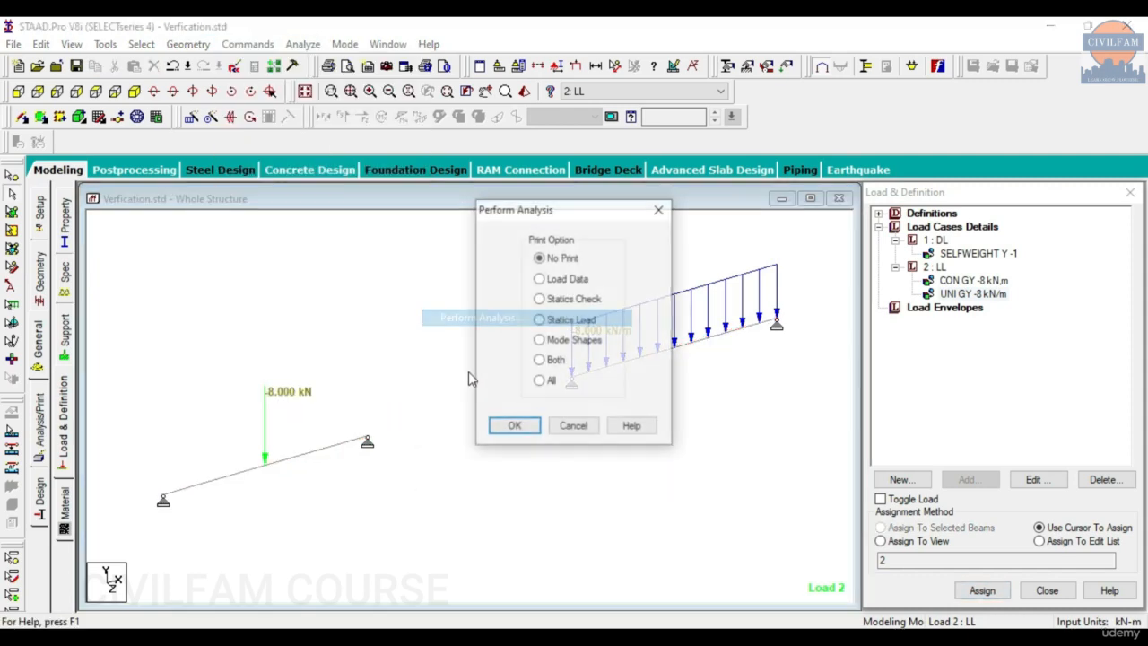
left_click(546, 381)
left_click(522, 425)
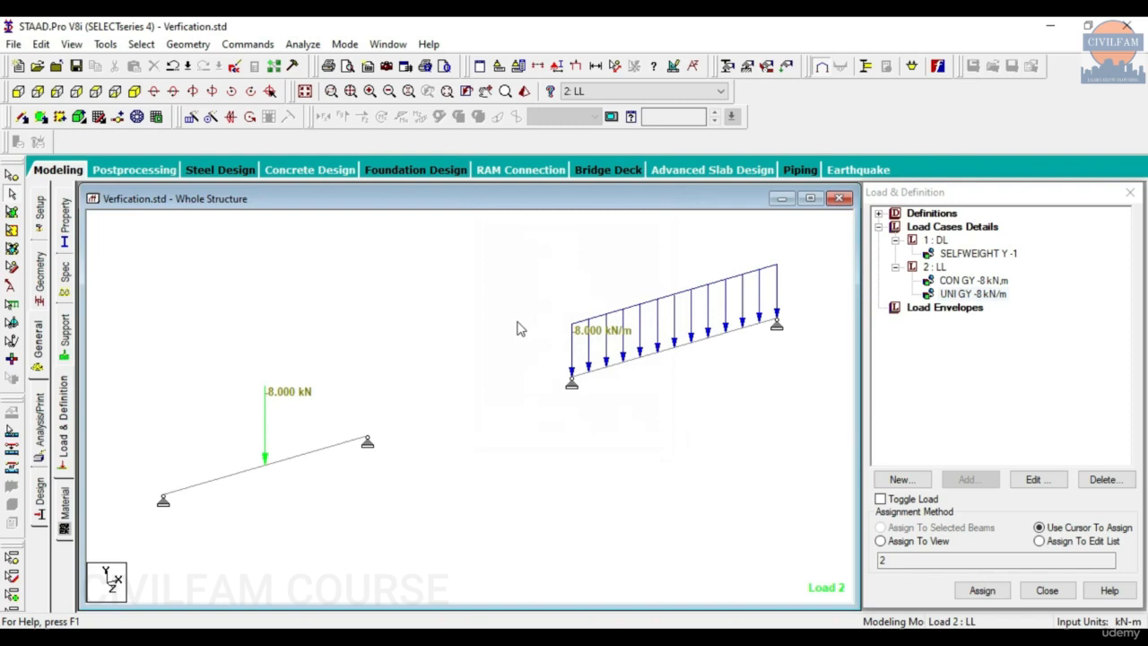
Step: Run the analysis of the two-beam model and open its output file
left_click(305, 44)
left_click(318, 62)
left_click(470, 352)
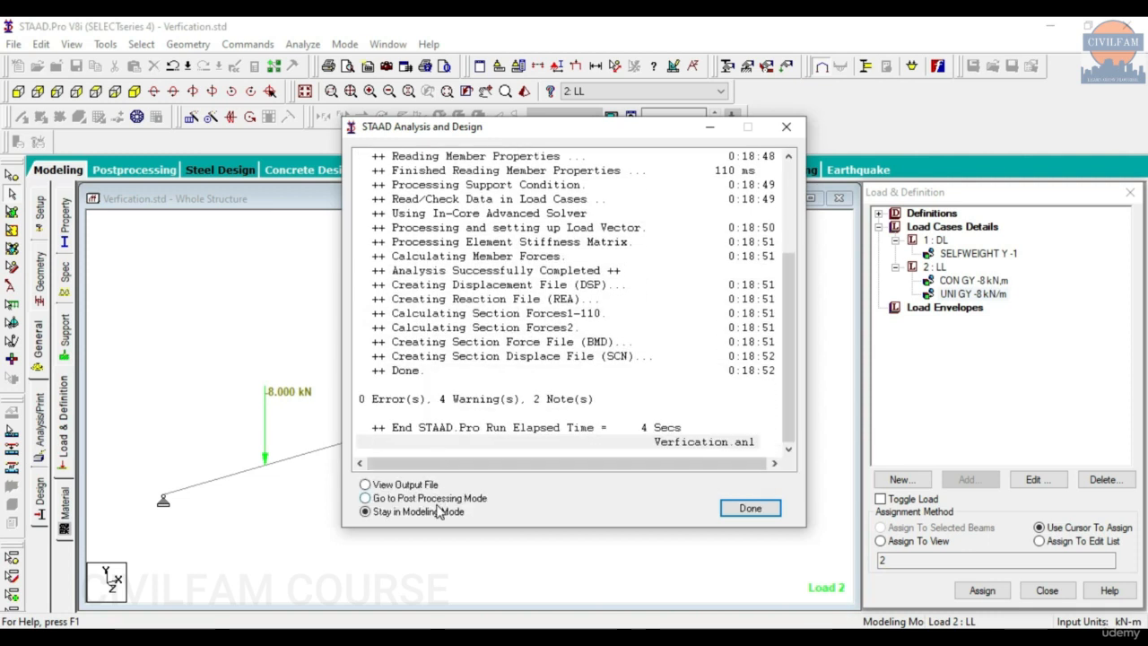
left_click(432, 498)
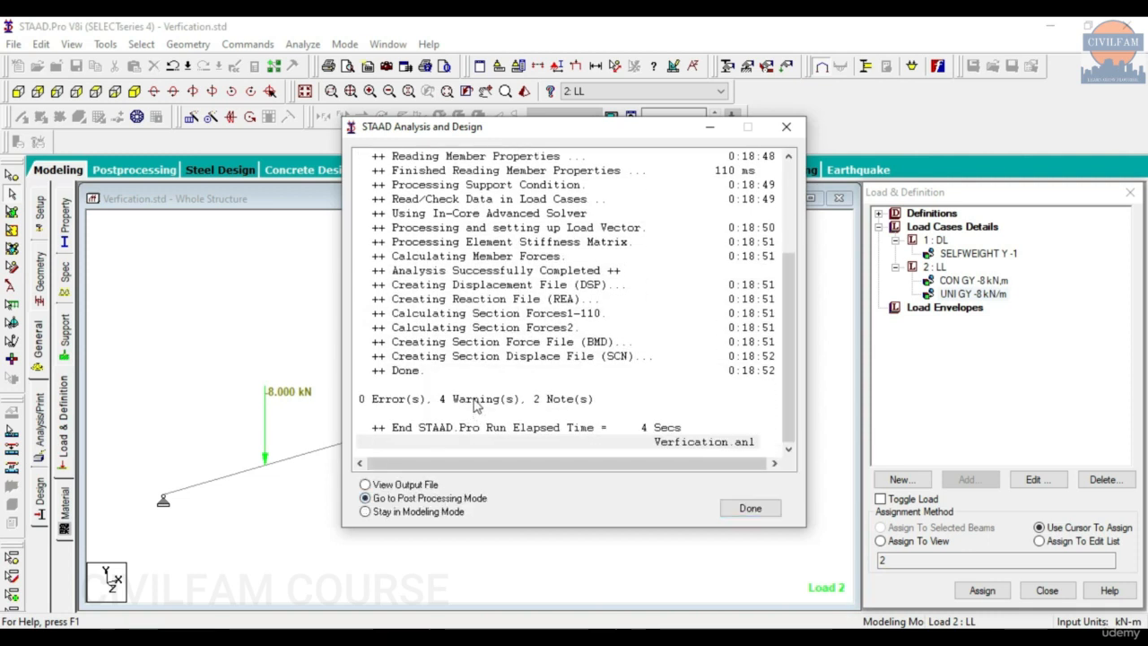
left_click(414, 485)
left_click(762, 513)
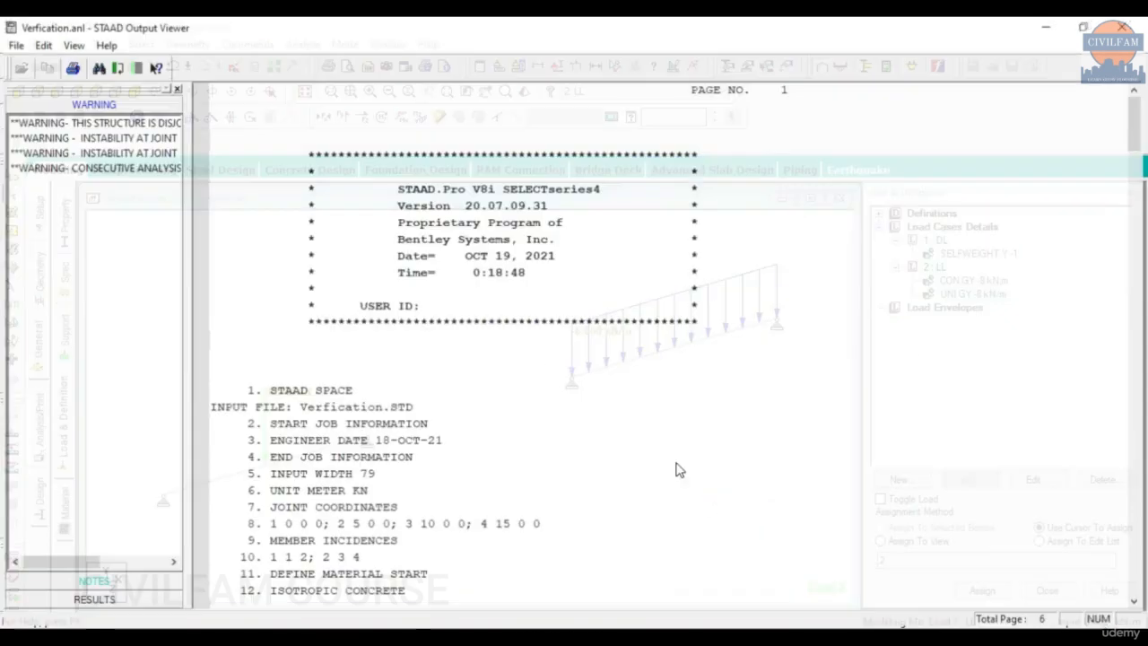
Step: Review each analysis warning and the results list in the output file, and close the viewer
left_click(90, 123)
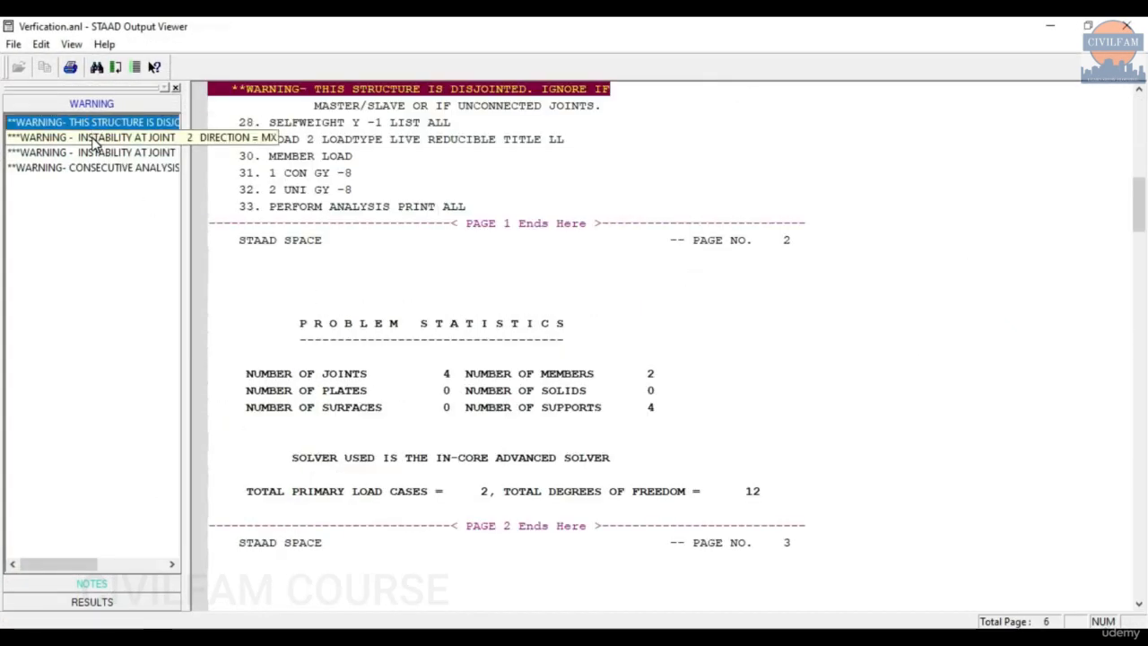
left_click(95, 140)
left_click(97, 153)
left_click(98, 169)
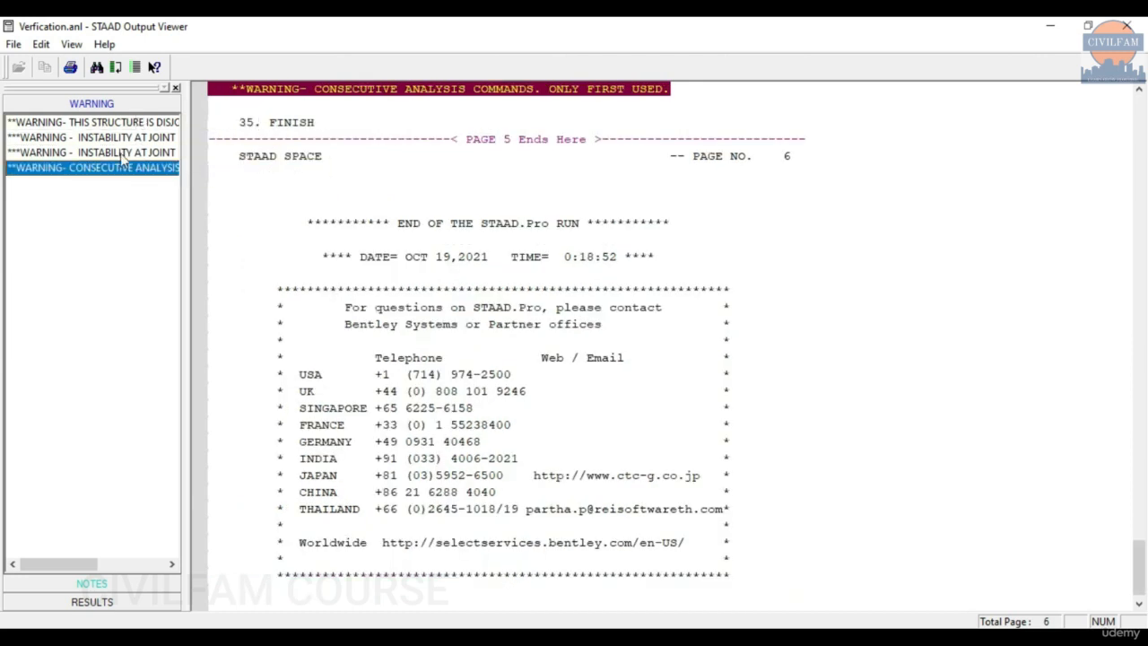
left_click(93, 602)
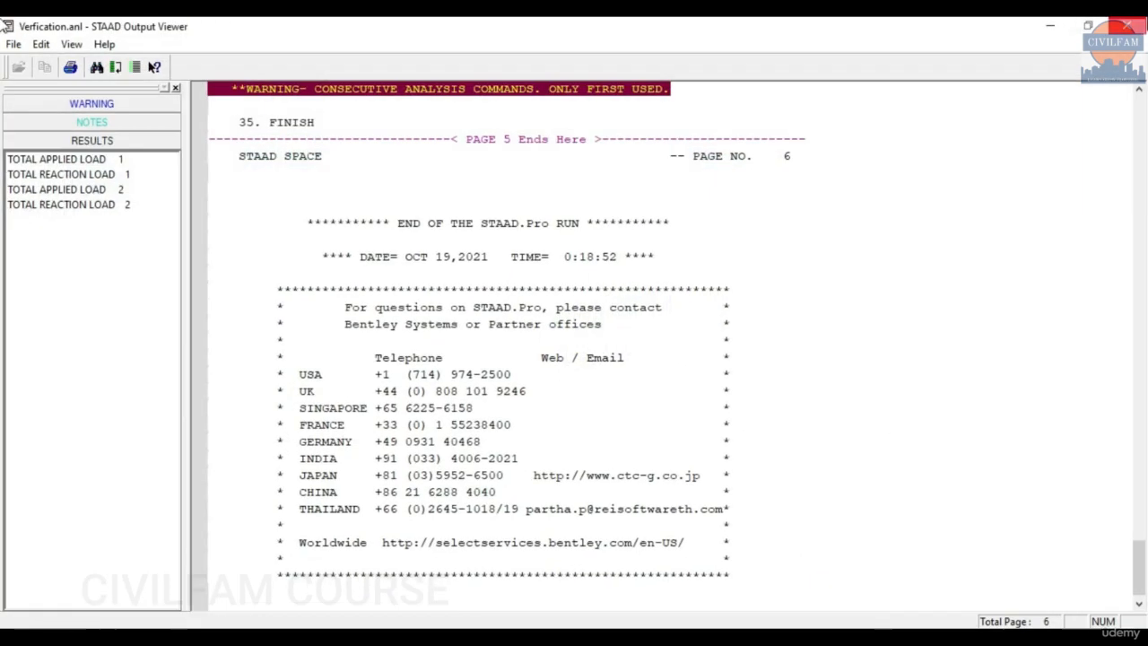
left_click(1127, 25)
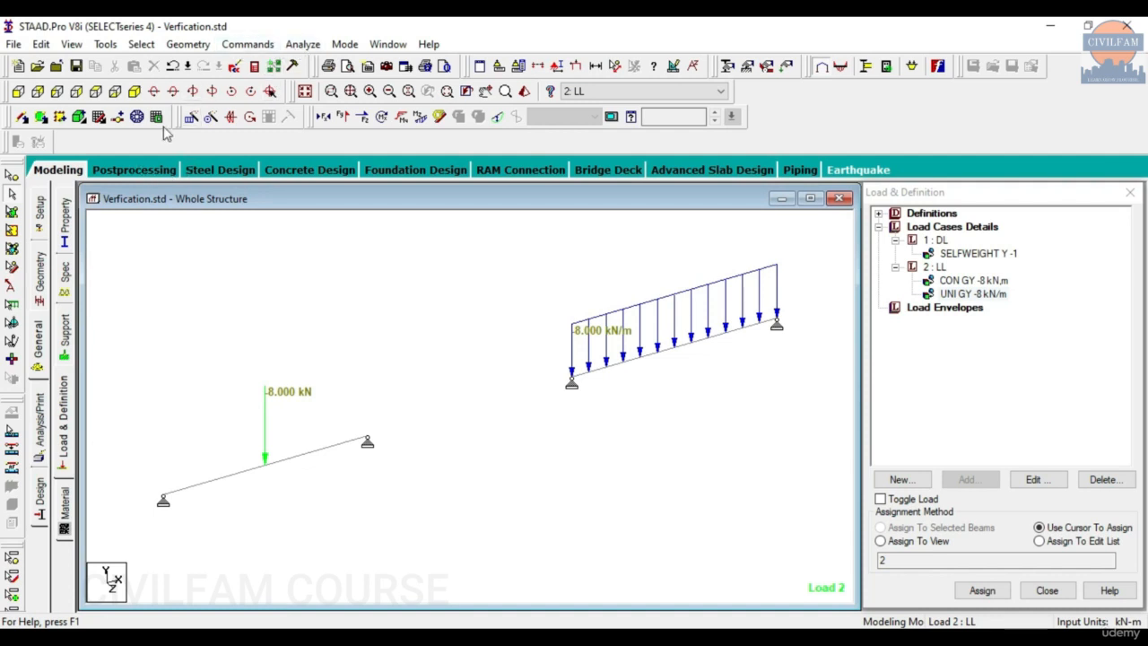
Step: Run the analysis again and enter post-processing mode with load cases DL and LL selected
left_click(302, 44)
left_click(323, 61)
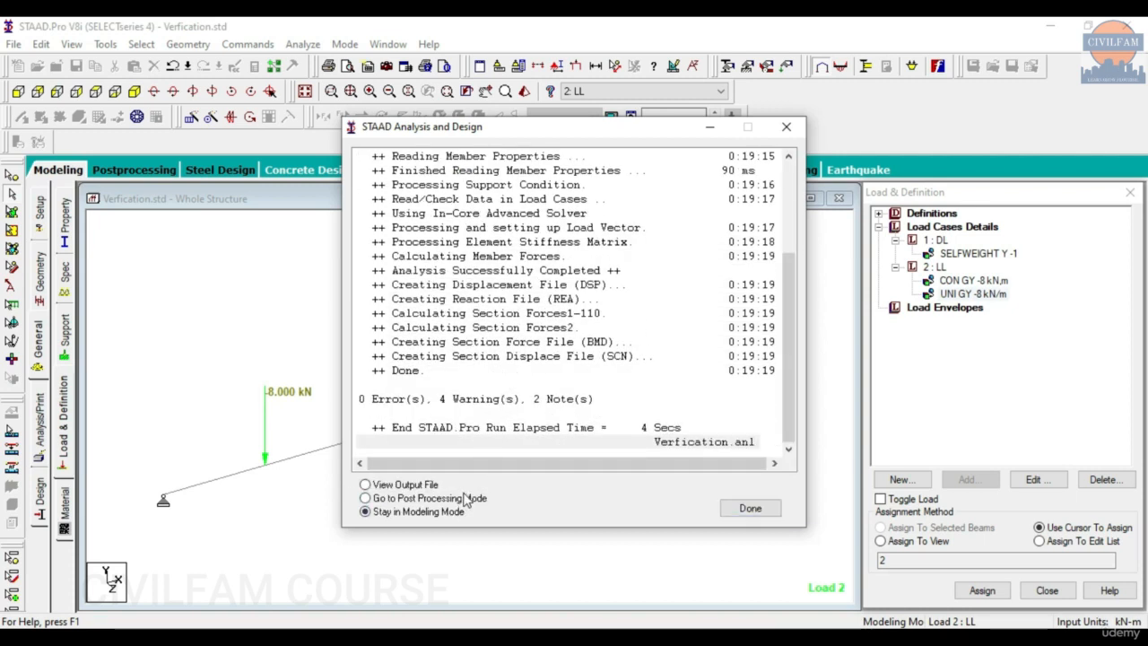
left_click(750, 508)
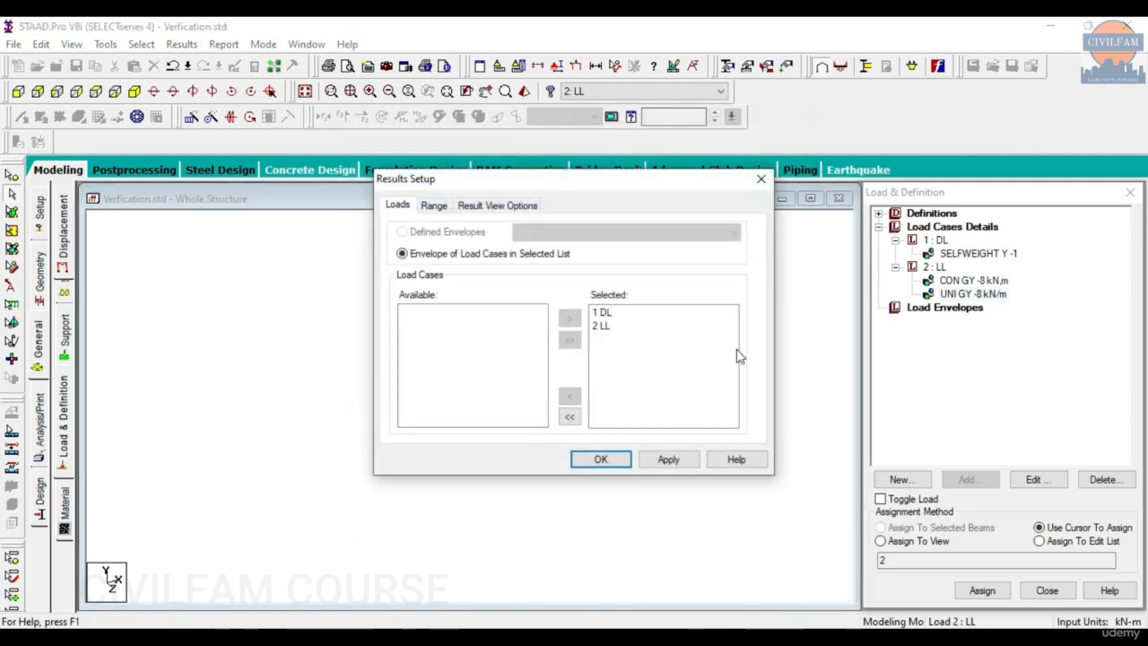
left_click(600, 460)
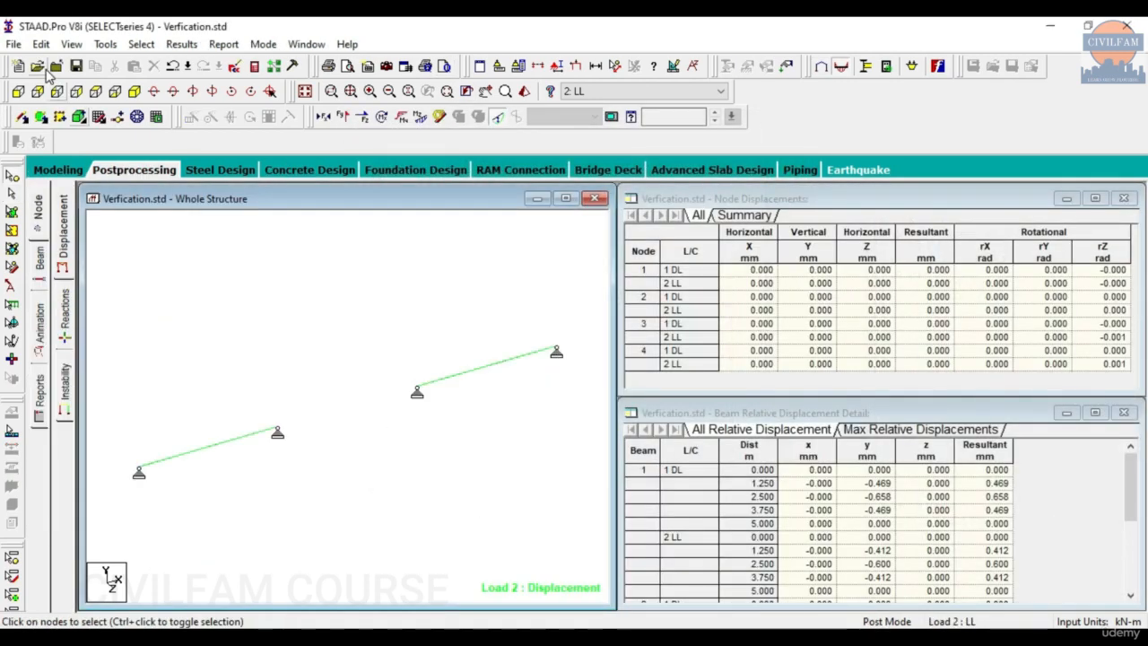
Step: Display the Bending Z diagram for load case LL on the second beam in a separate zoomed front-view window
left_click(19, 93)
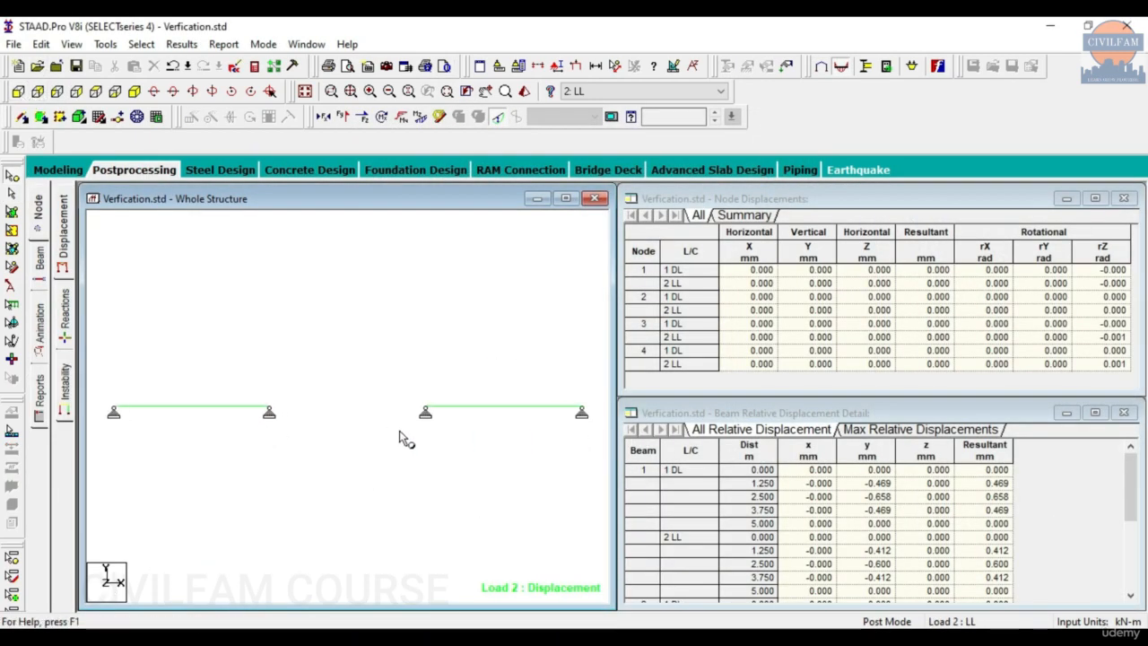
left_click(331, 91)
left_click_drag(390, 386, 576, 442)
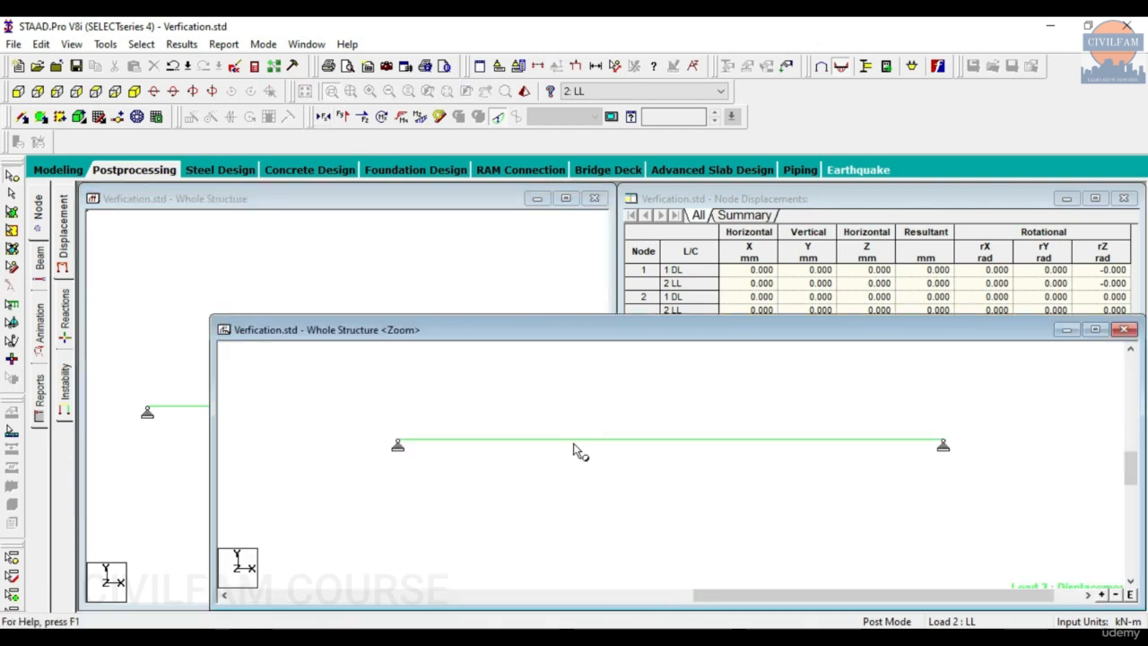
scroll(338, 289, "up", 2)
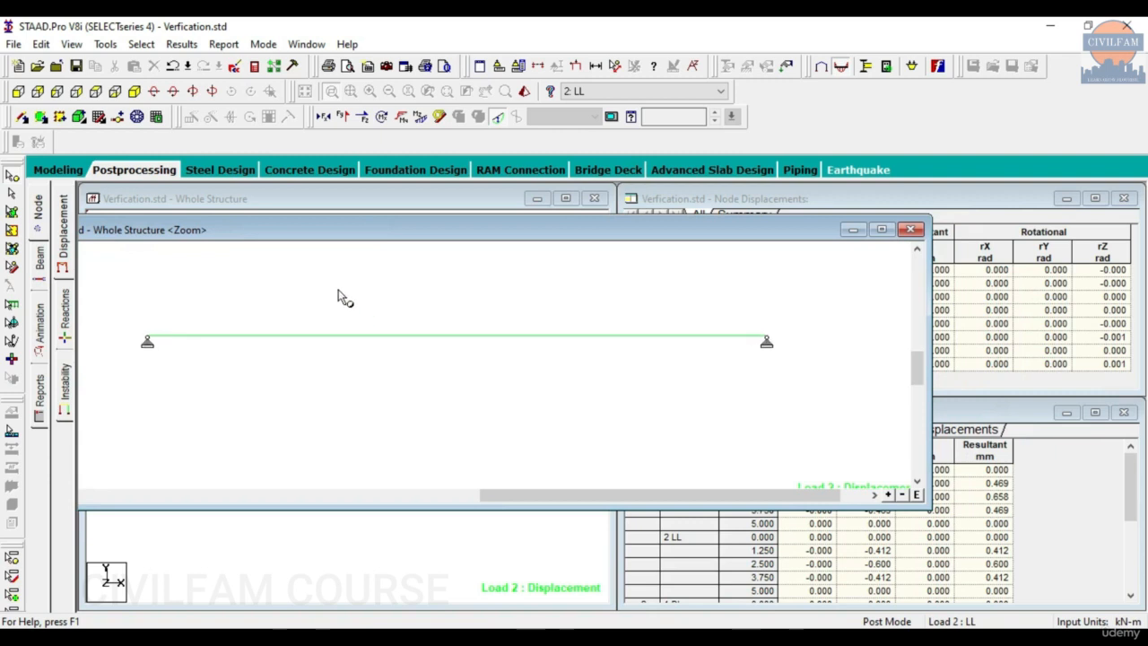
scroll(347, 385, "down", 3)
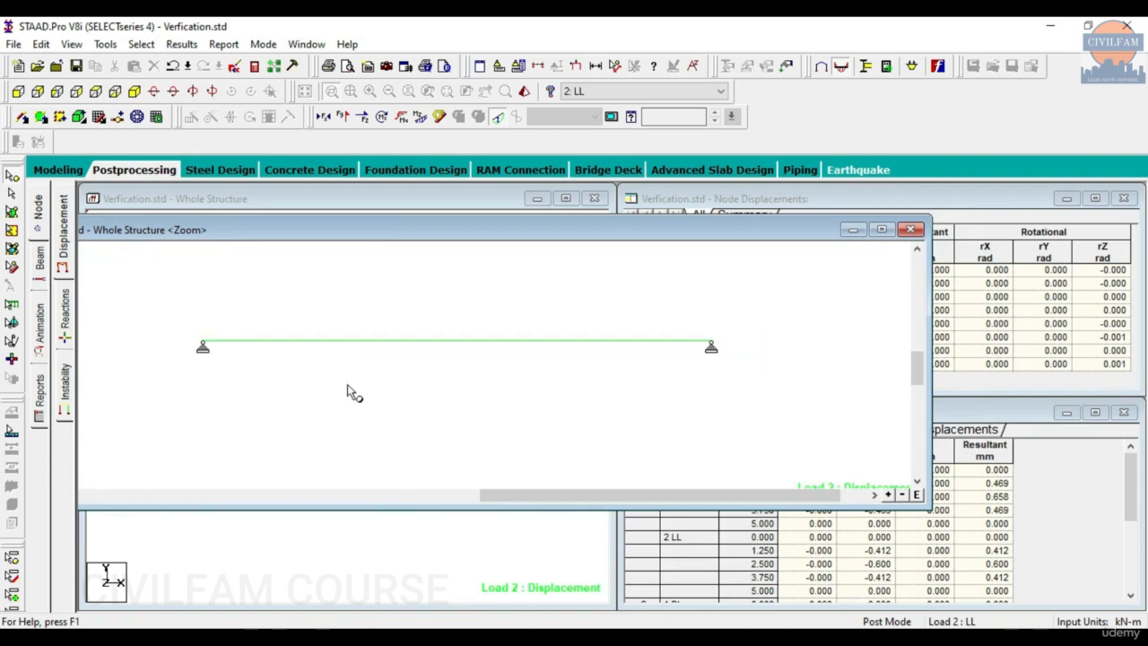
left_click(420, 118)
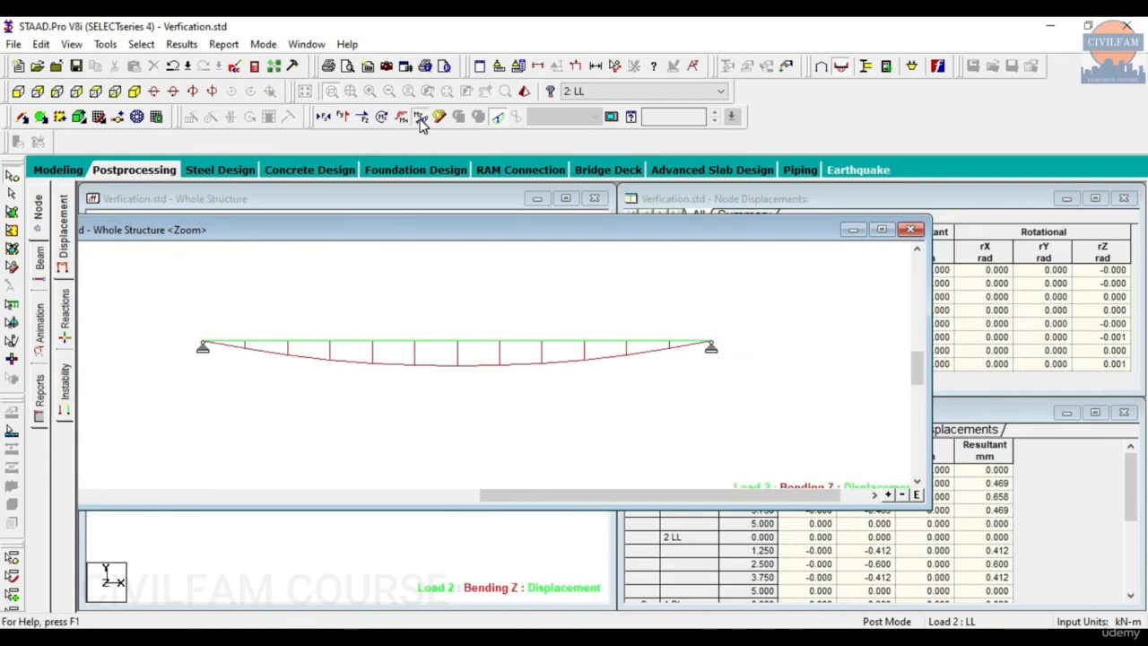
Step: Annotate the maximum bending moment on the beam diagrams and compare it with the hand calculation in Windows Photo Viewer
left_click(181, 44)
left_click(209, 311)
left_click(511, 199)
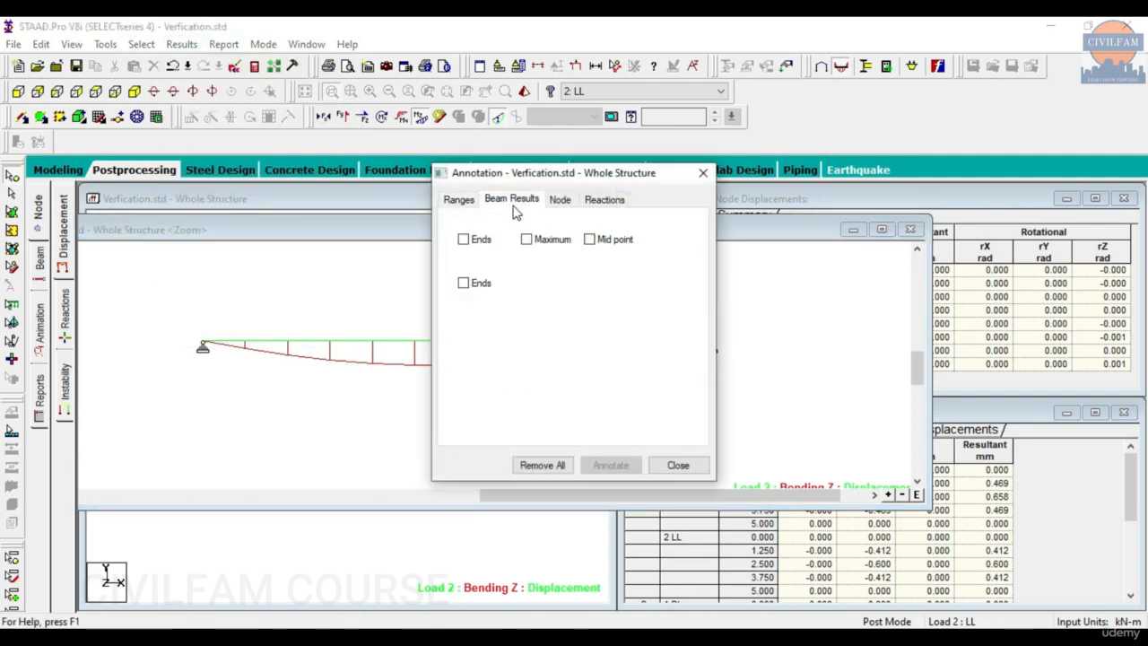
left_click(544, 242)
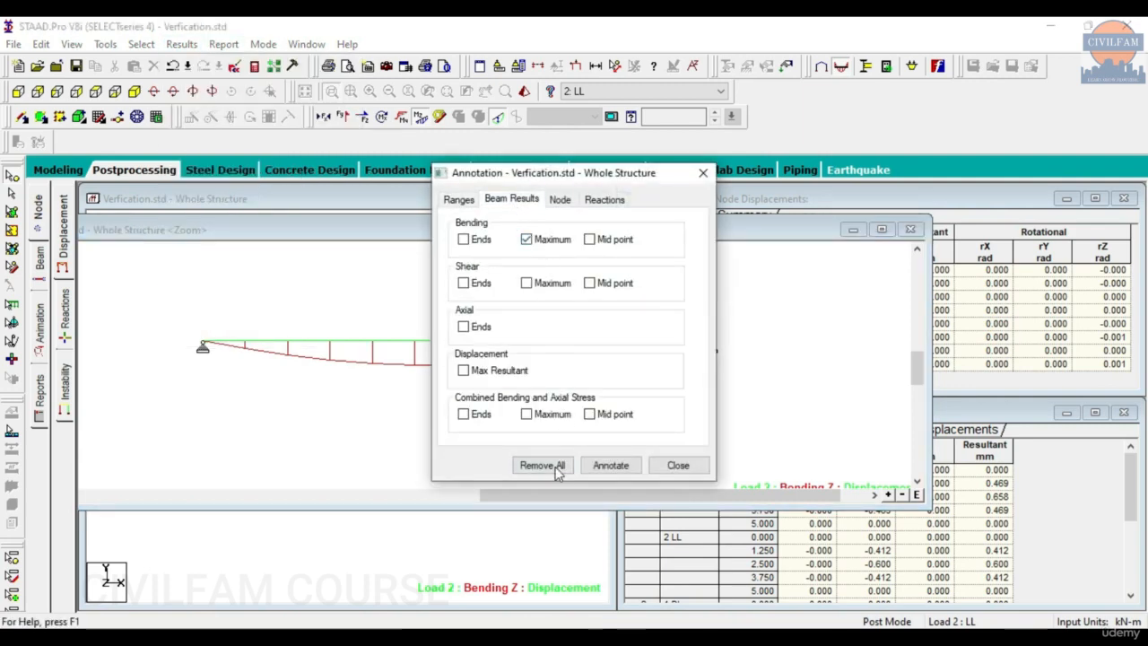
left_click(604, 465)
mouse_move(578, 184)
left_mouse_down()
mouse_move(777, 199)
mouse_move(843, 169)
left_mouse_up()
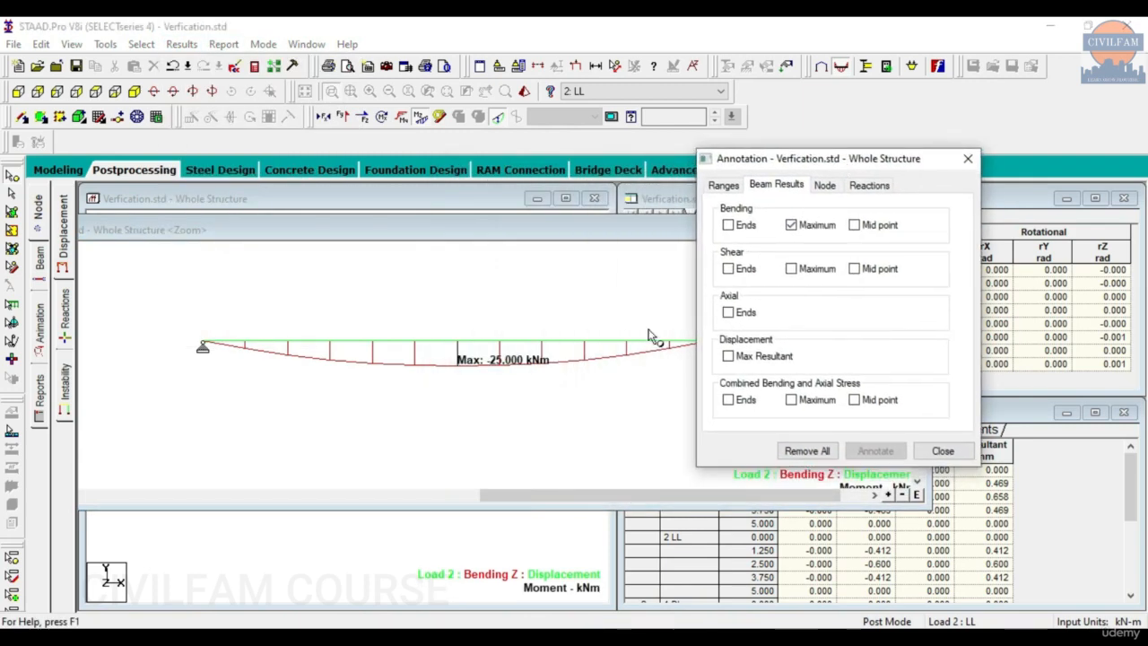
left_click(583, 639)
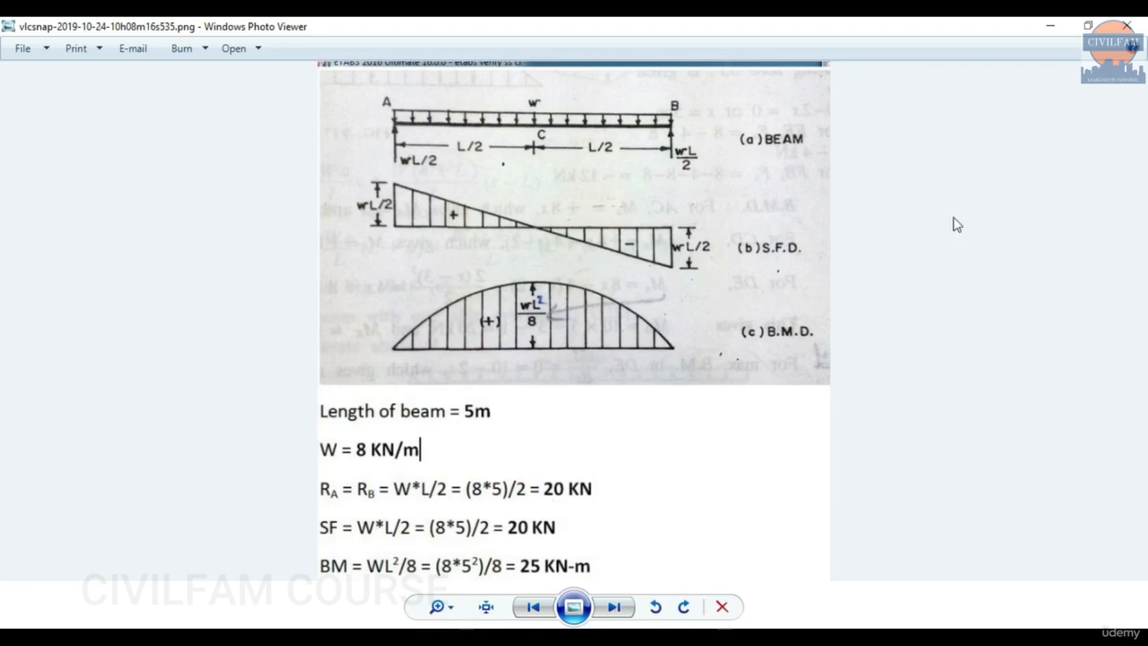
left_click(1050, 26)
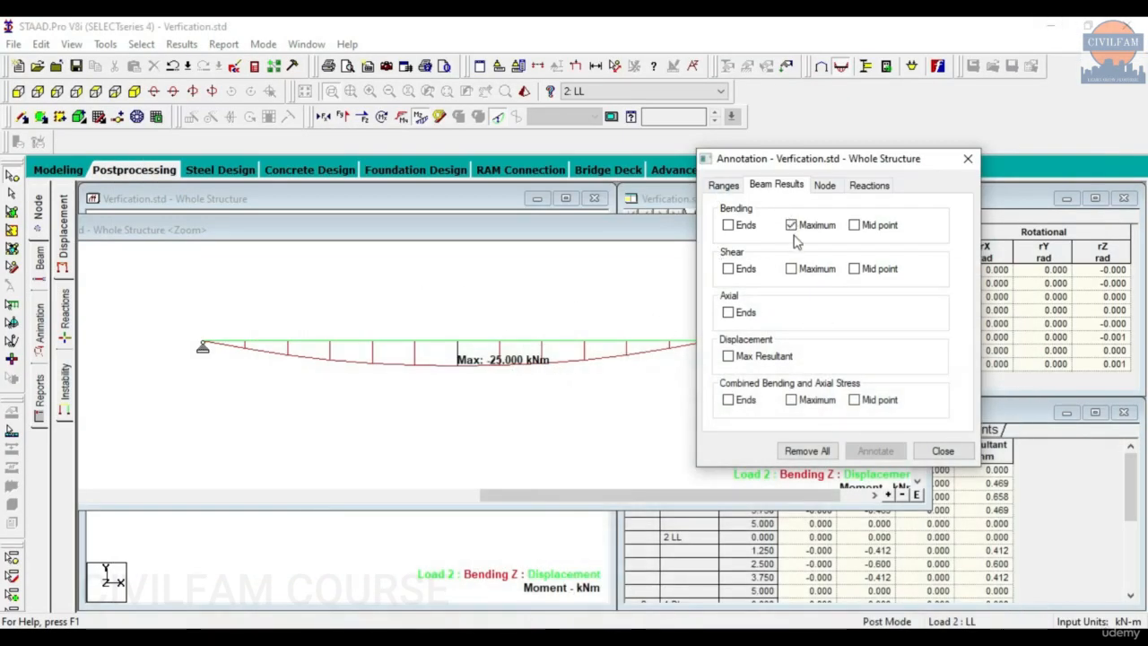
Step: Display the Shear Y diagram with its maximum annotated and compare the shear force with the hand calculation in Windows Photo Viewer
left_click(344, 117)
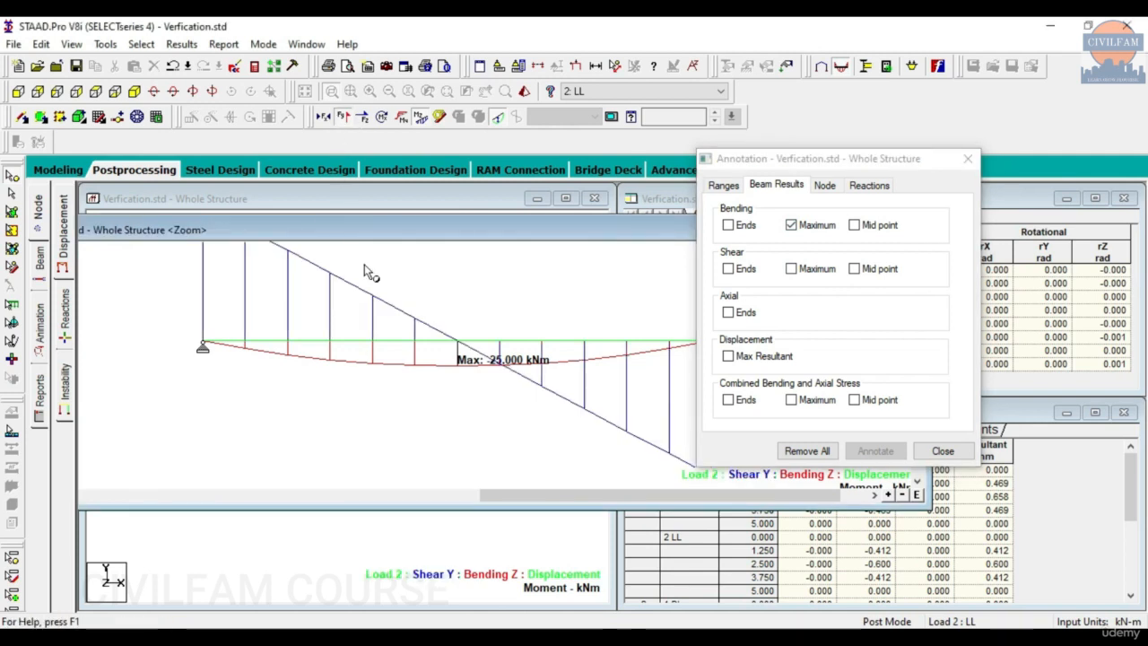
scroll(407, 357, "down", 4)
scroll(591, 370, "up", 1)
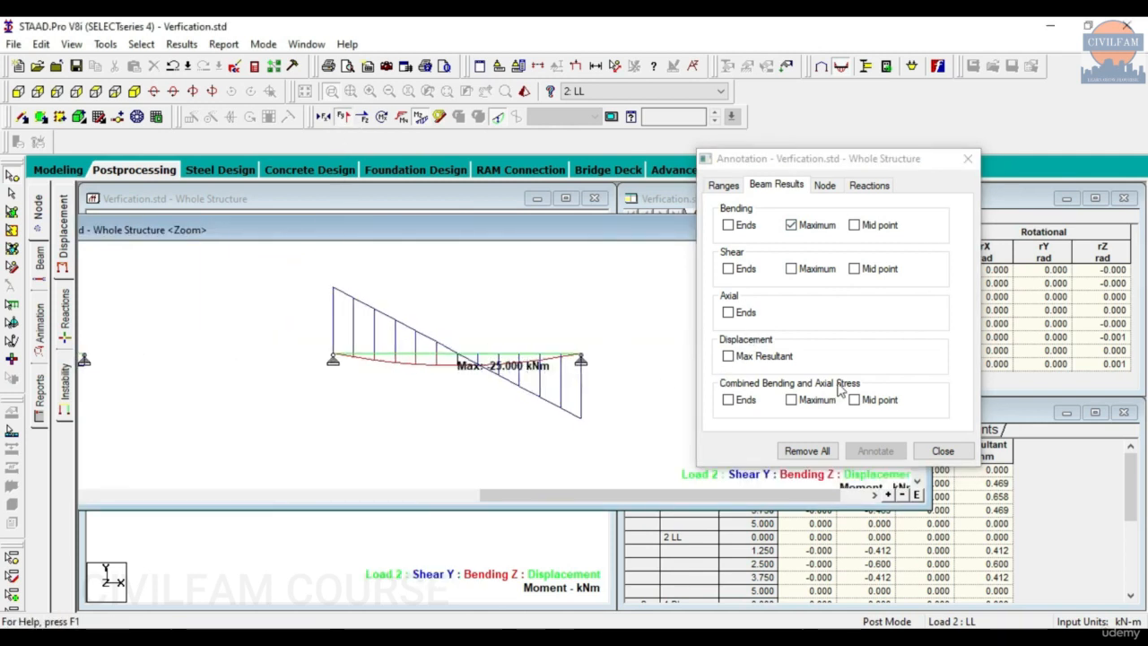
left_click(791, 269)
left_click(874, 451)
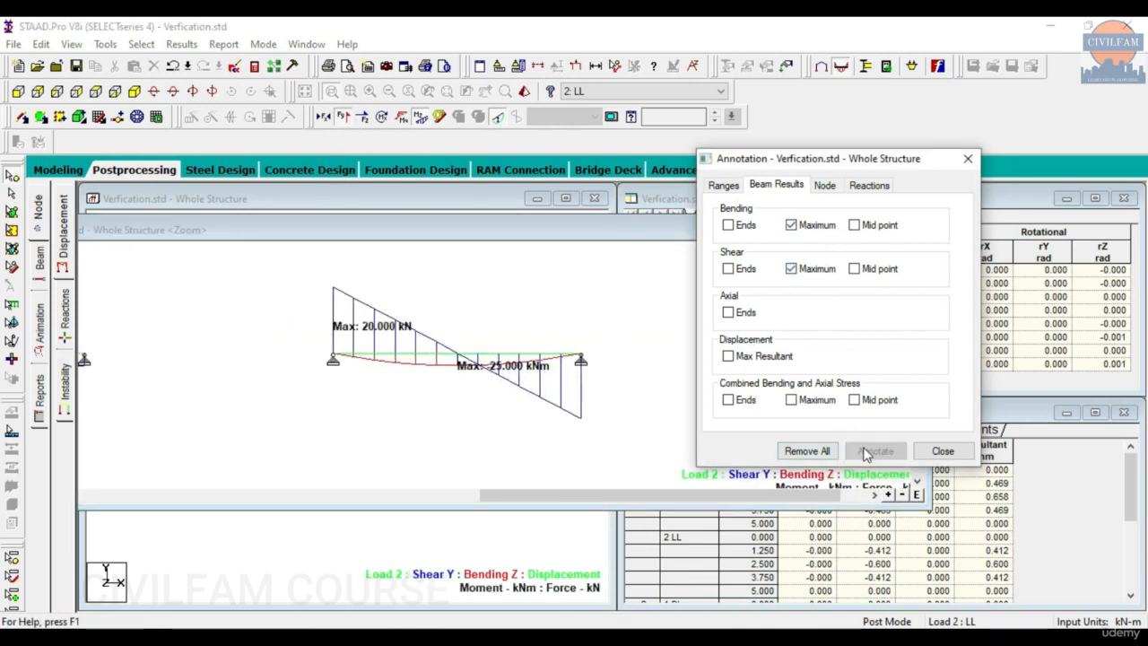
left_click(683, 638)
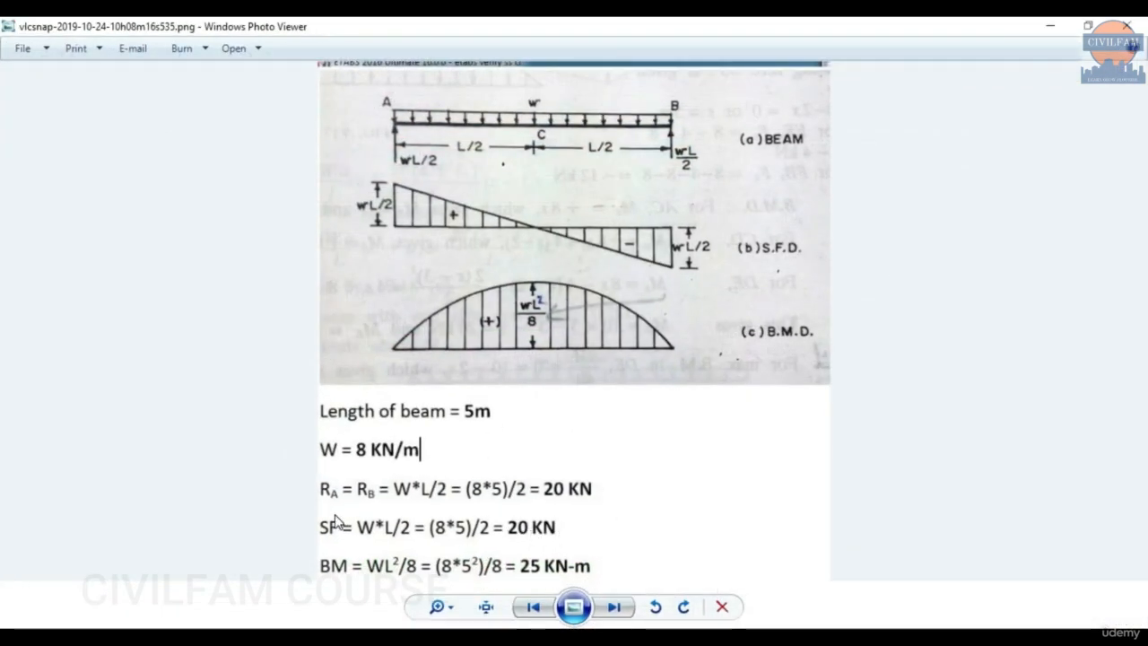
left_click(1050, 26)
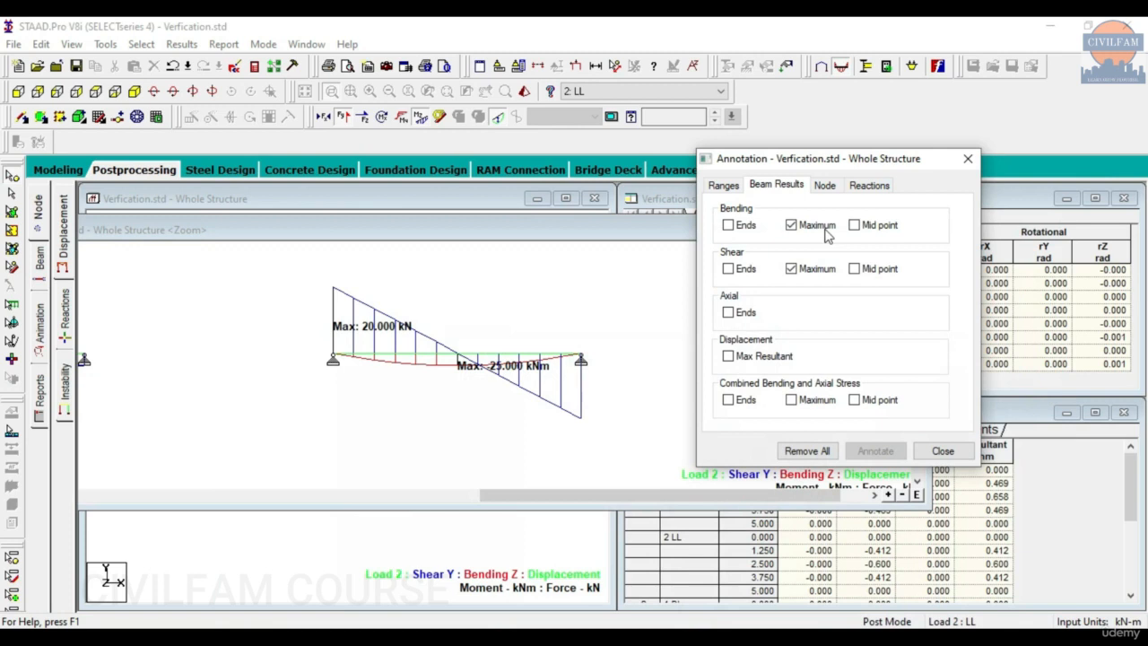
Step: Remove all beam annotations, hide the bending and shear diagrams, and annotate the Global Y support reactions
left_click(804, 451)
left_click(383, 117)
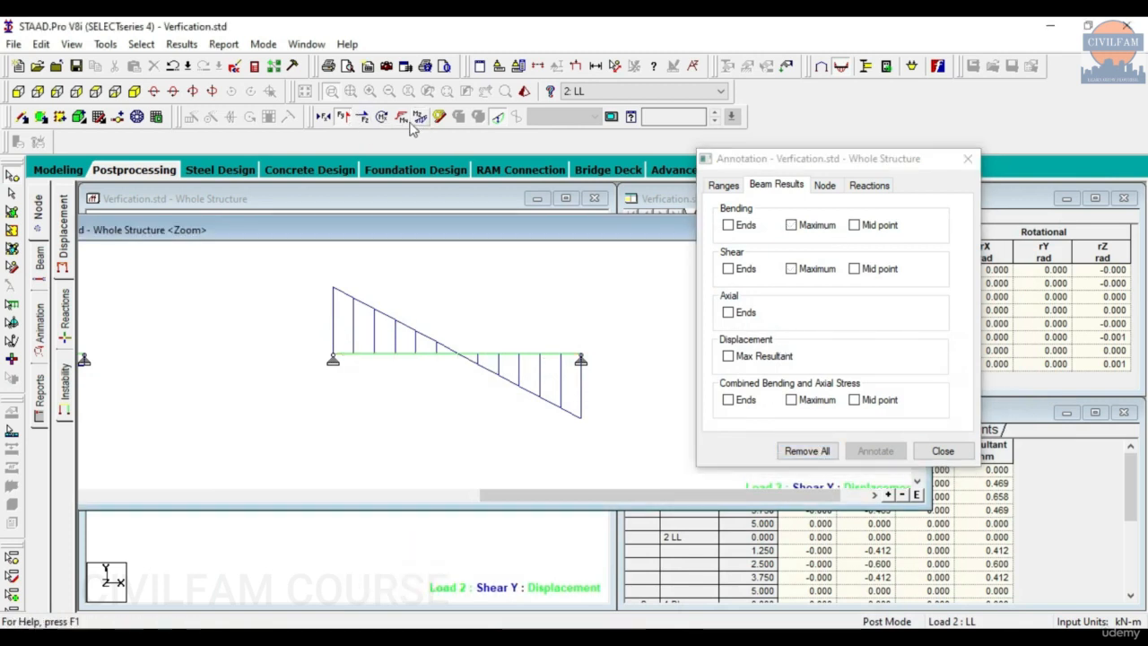
left_click(344, 118)
left_click(868, 185)
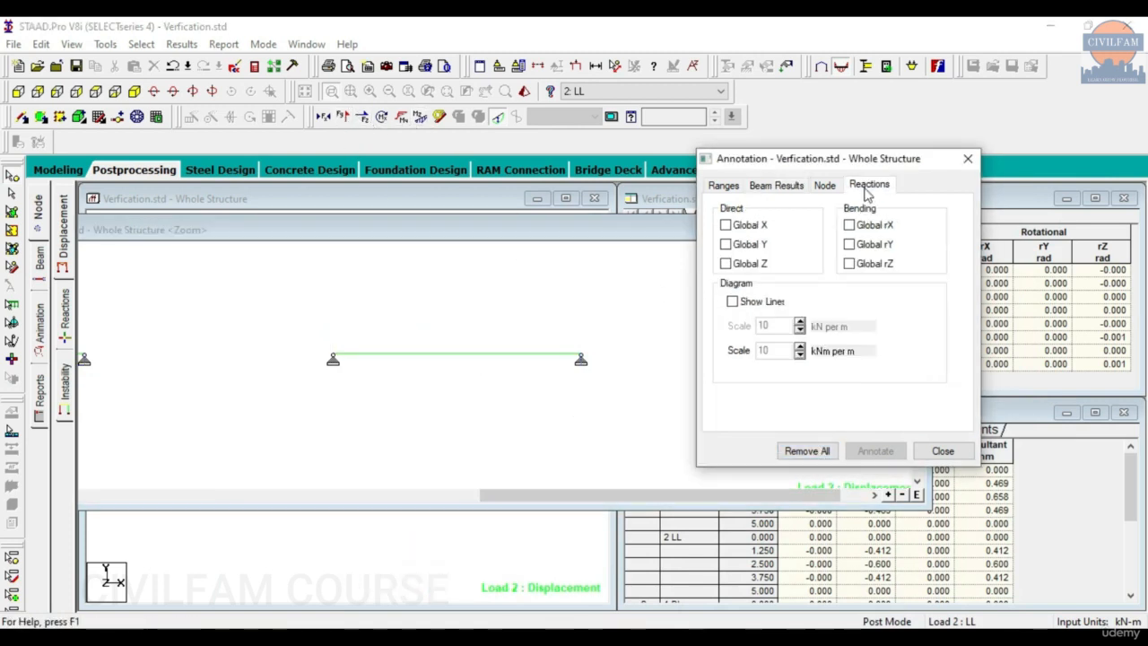
left_click(751, 245)
left_click(868, 451)
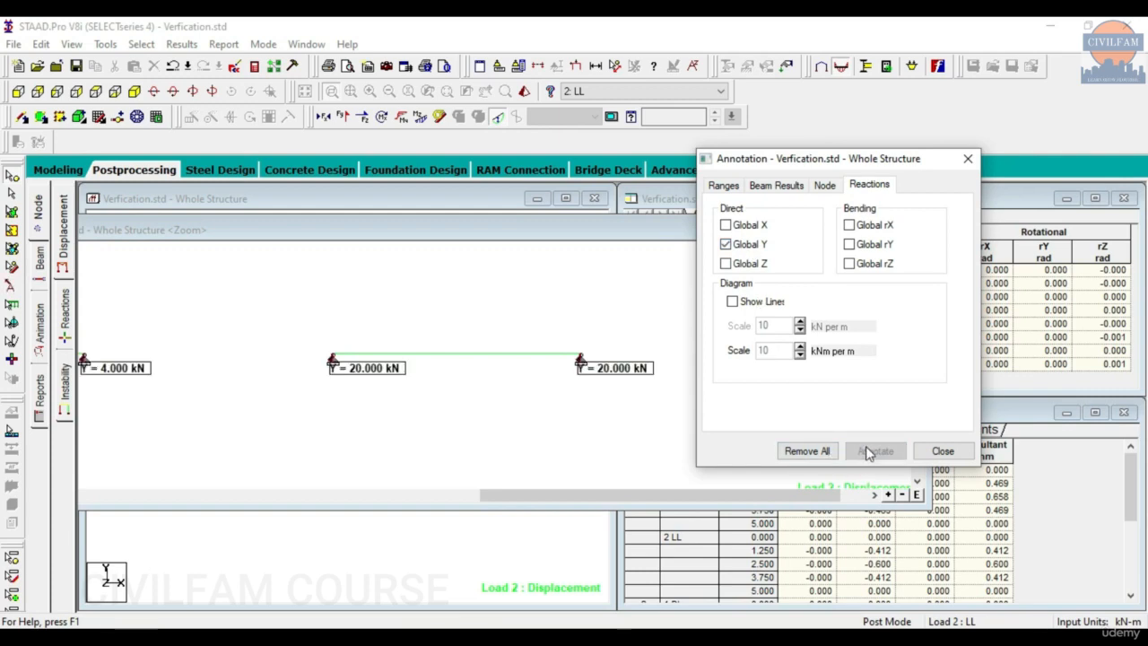
Step: Compare the support reactions with the hand calculation in Windows Photo Viewer, and close the annotation dialog and the zoomed view in STAAD.Pro
left_click(701, 637)
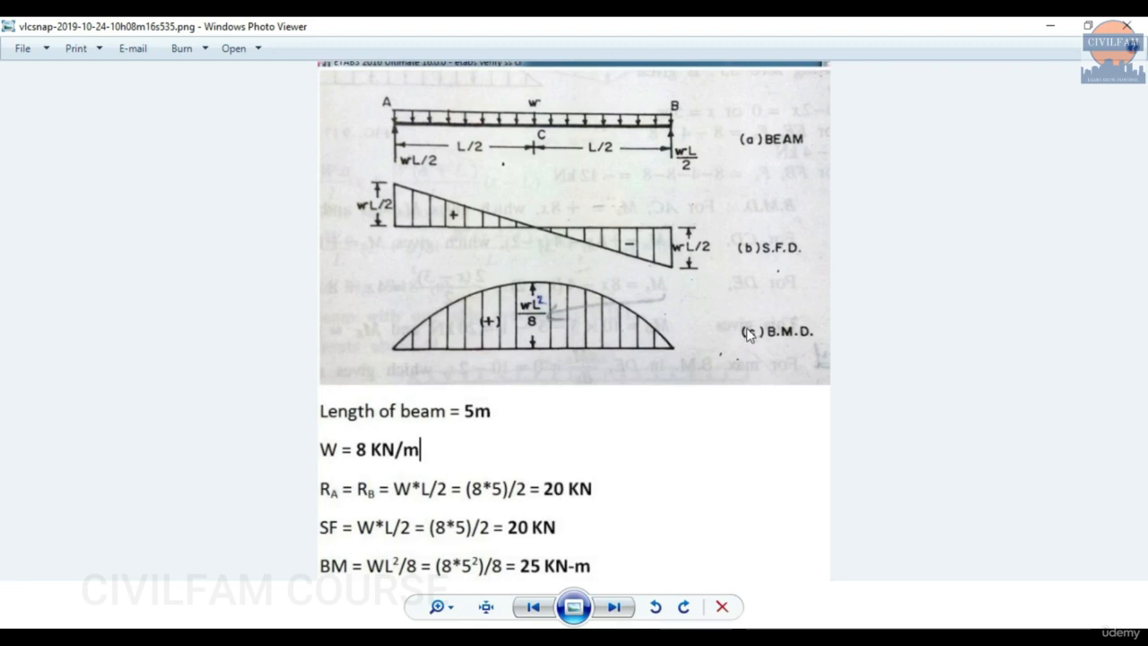
left_click(1050, 26)
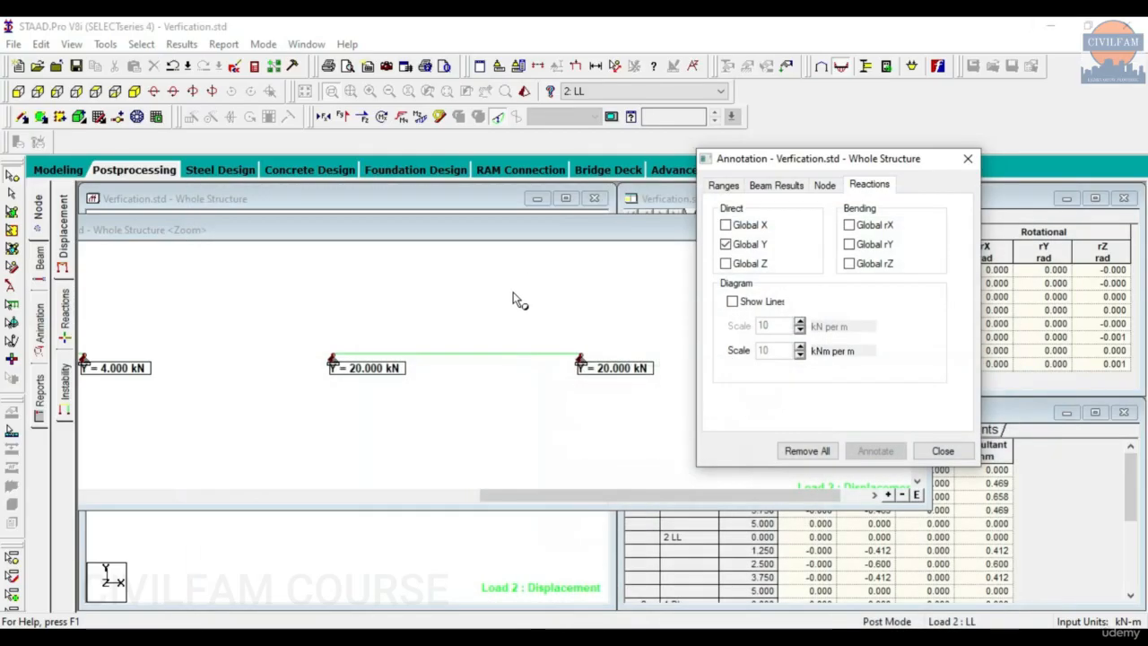
left_click(968, 162)
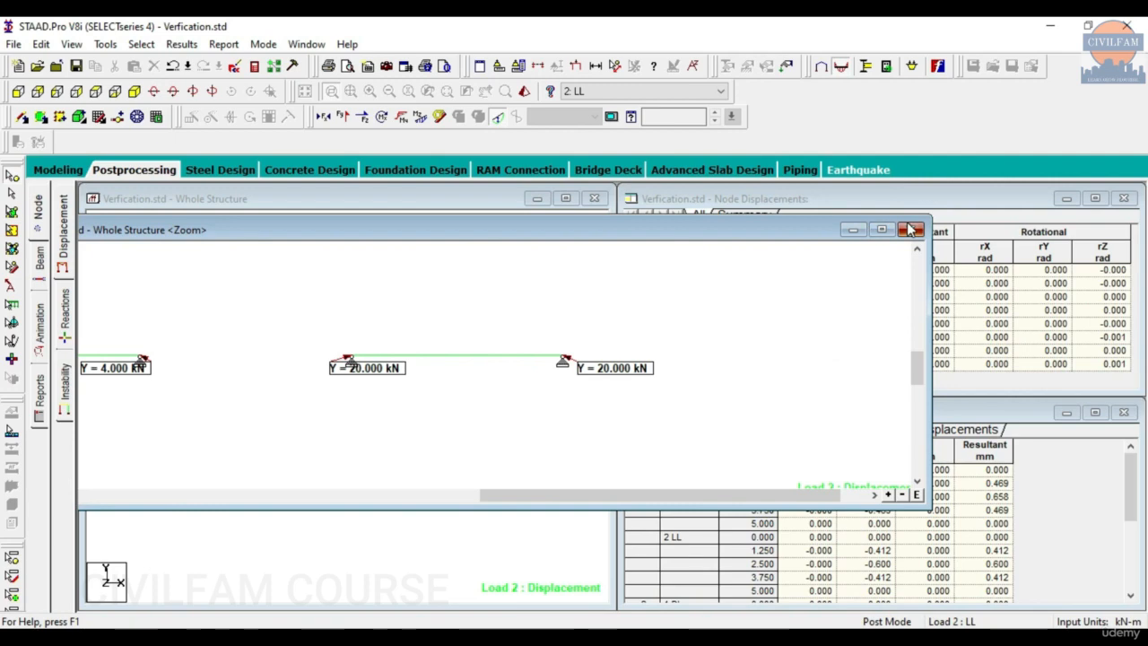
left_click(911, 229)
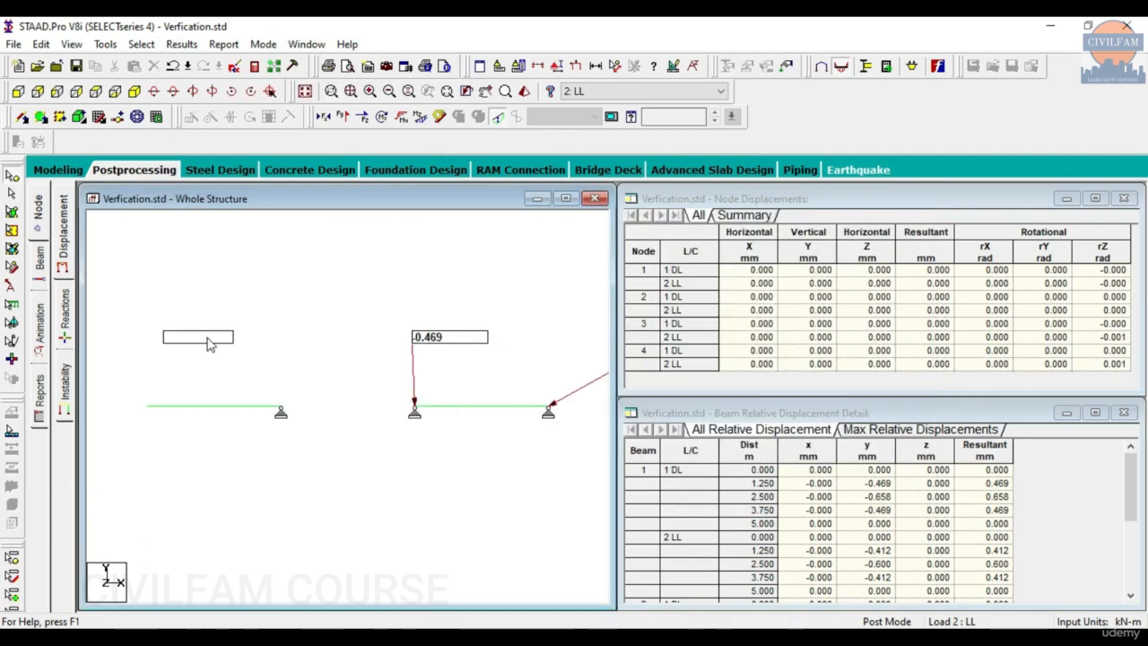
Step: Launch a new STAAD.Pro session and create a Space project named Structure1 with Add Beam as the starting mode, overwriting the existing file
left_click(55, 172)
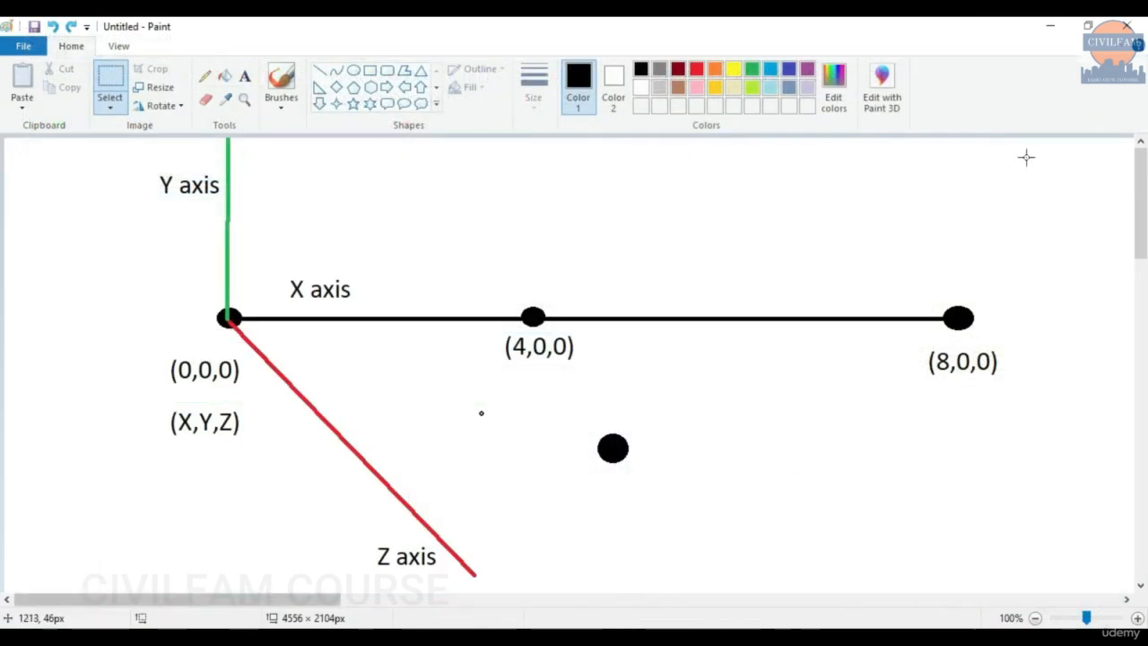
left_click(1046, 24)
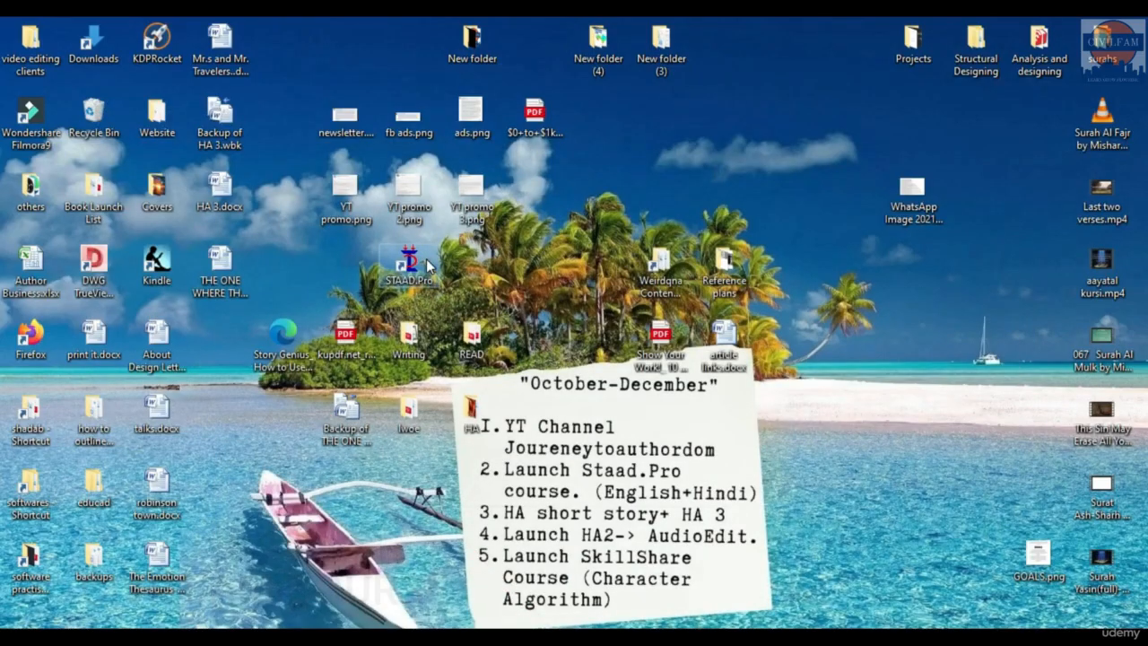
double_click(409, 264)
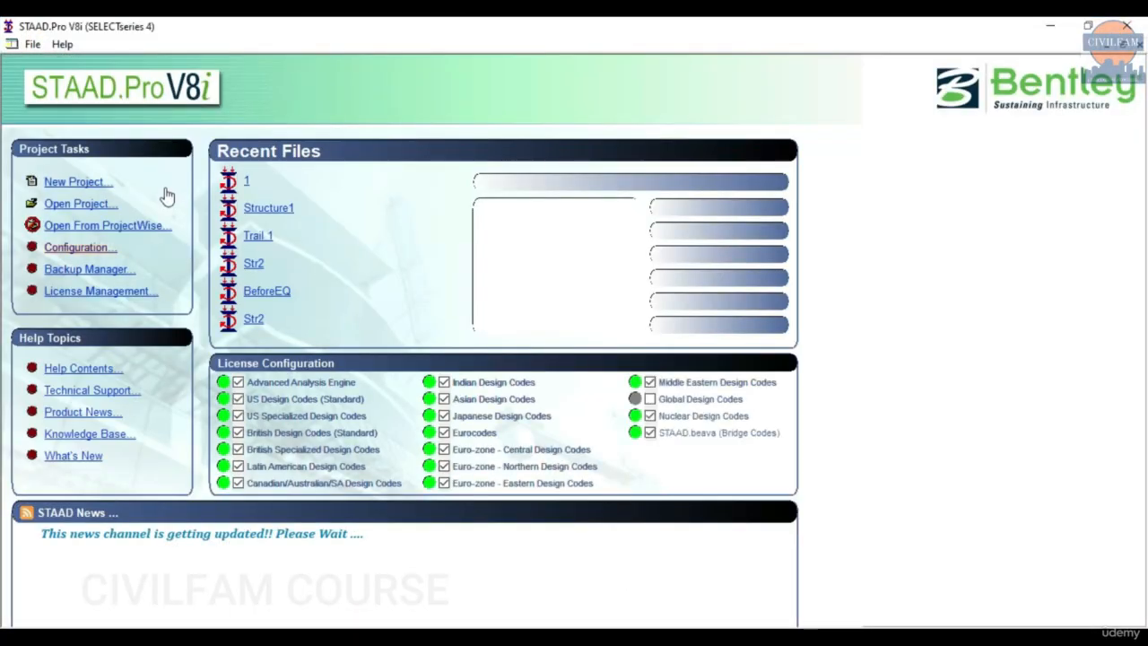
left_click(79, 182)
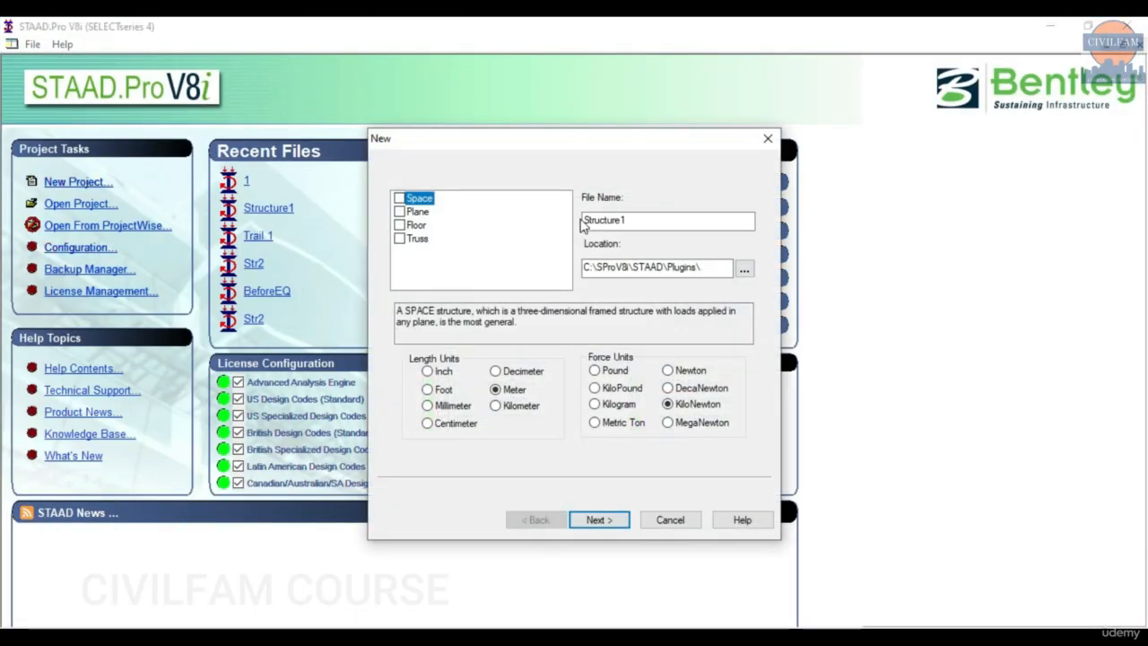
left_click(399, 198)
left_click(598, 520)
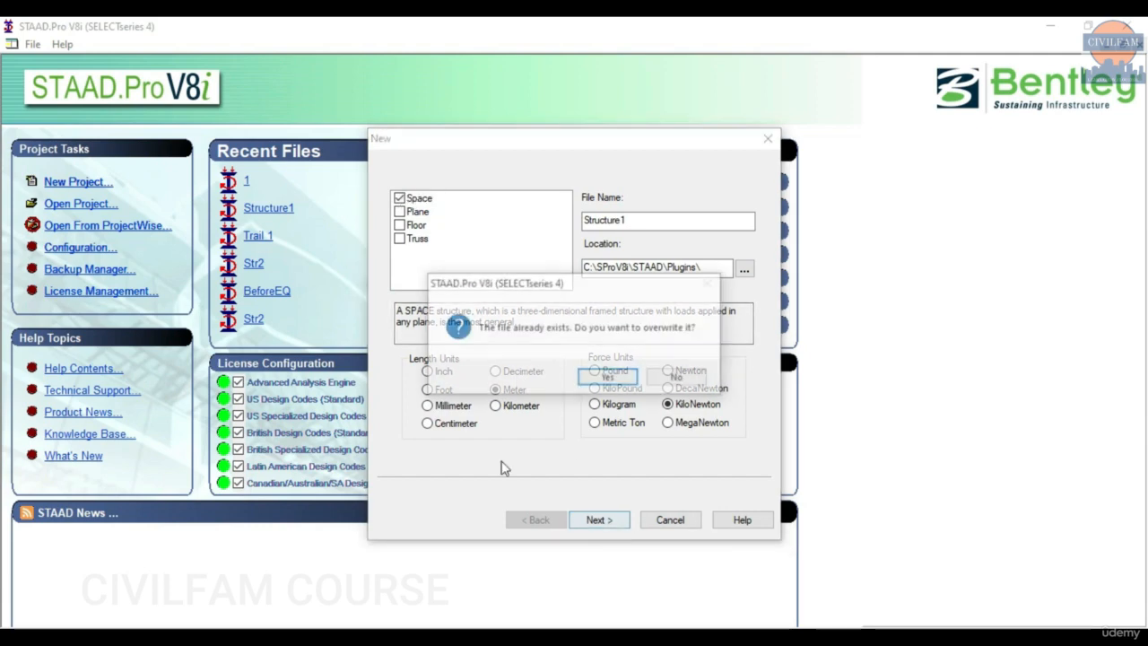
left_click(608, 378)
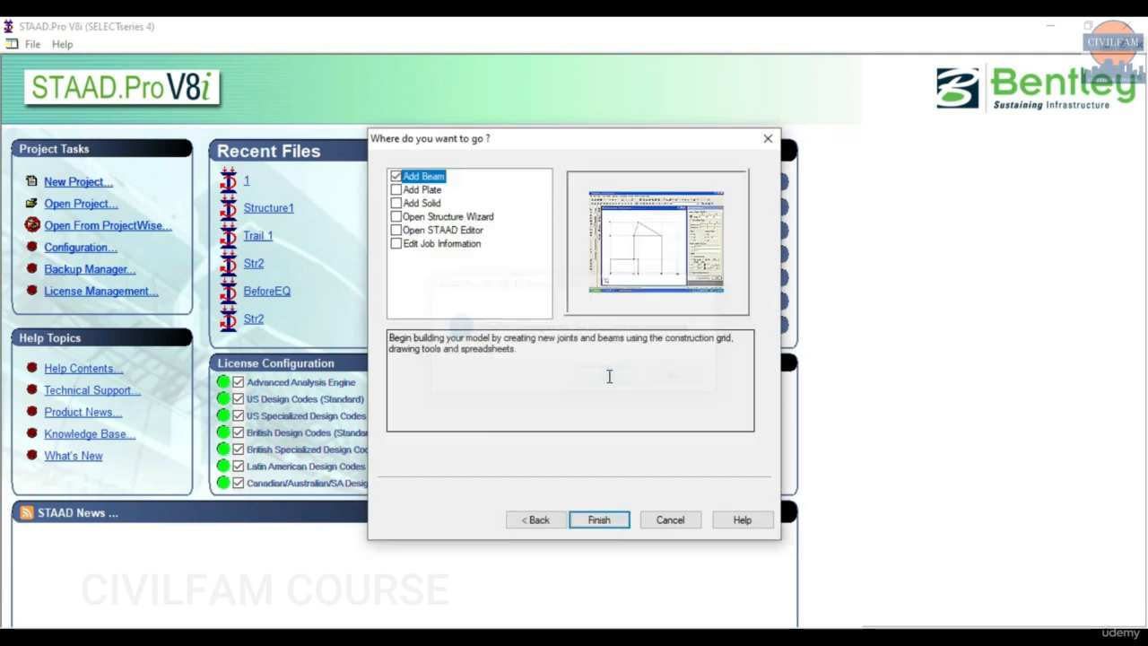
left_click(595, 520)
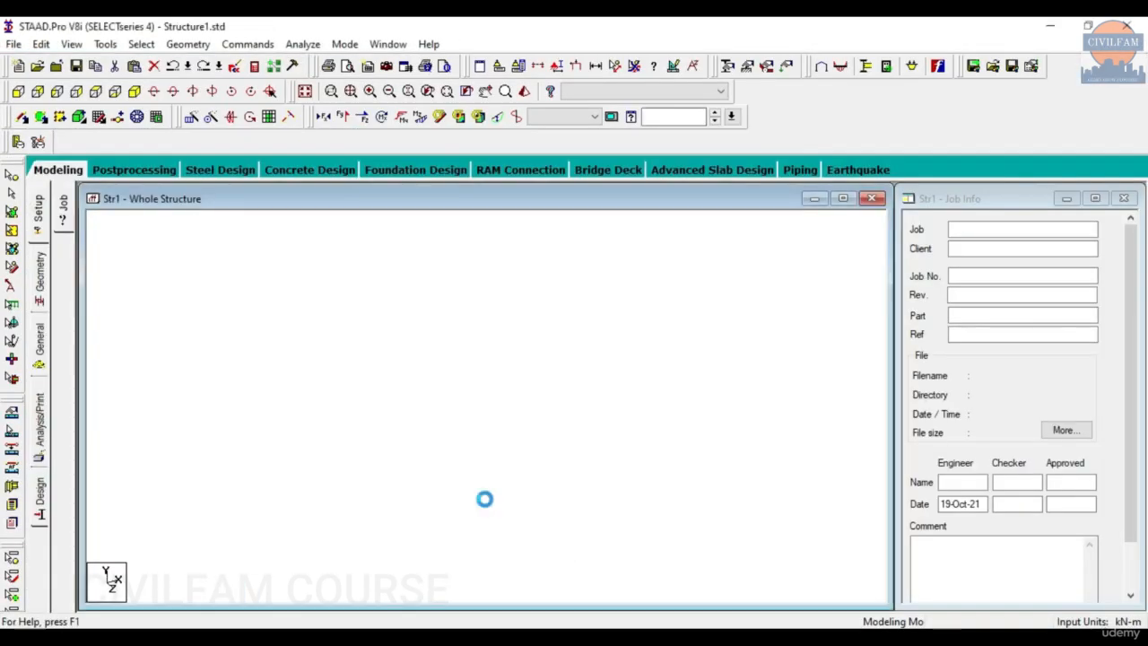
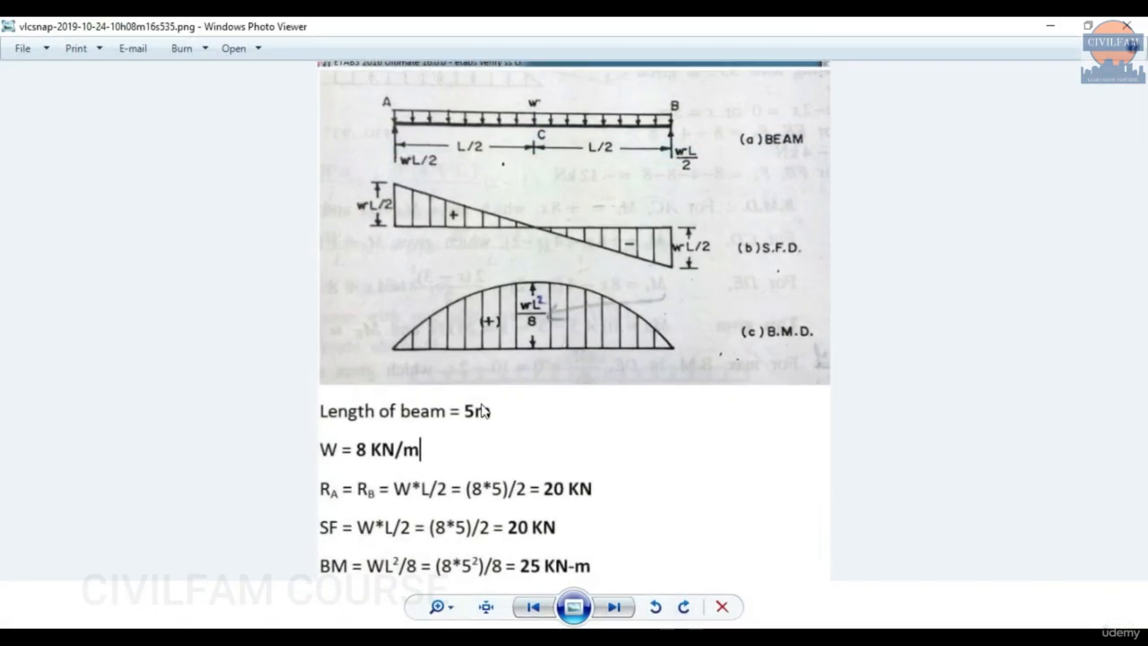
Step: Show the cantilever example in Windows Photo Viewer, and enter two nodes at X = 0 and X = 5 m in the new STAAD.Pro model
left_click(614, 606)
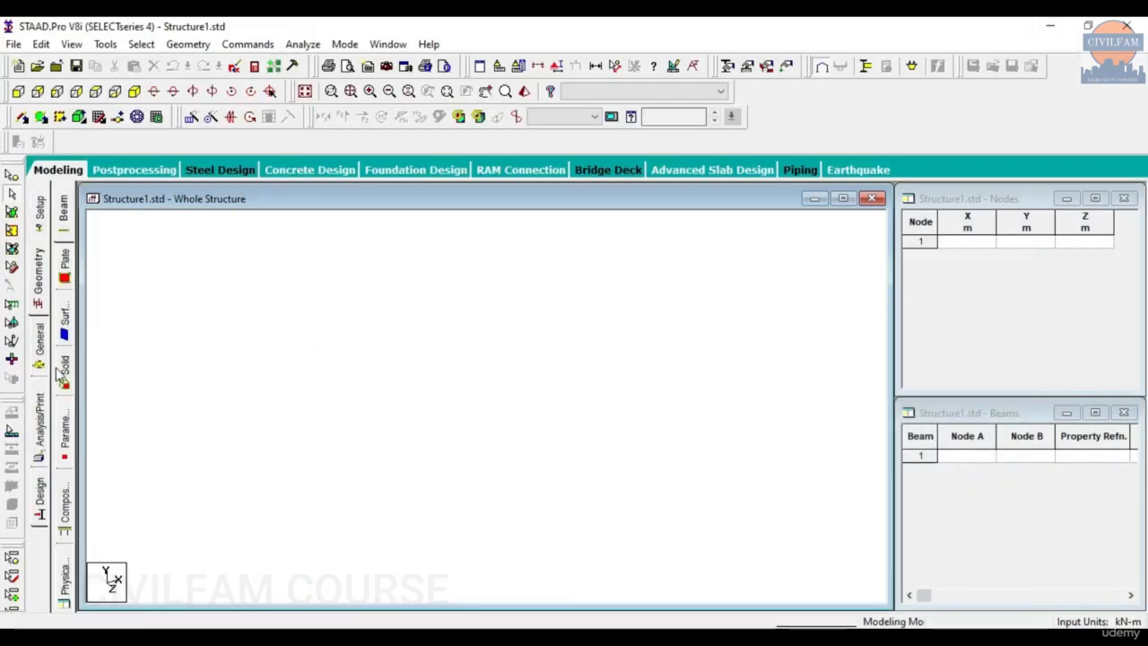
left_click(38, 274)
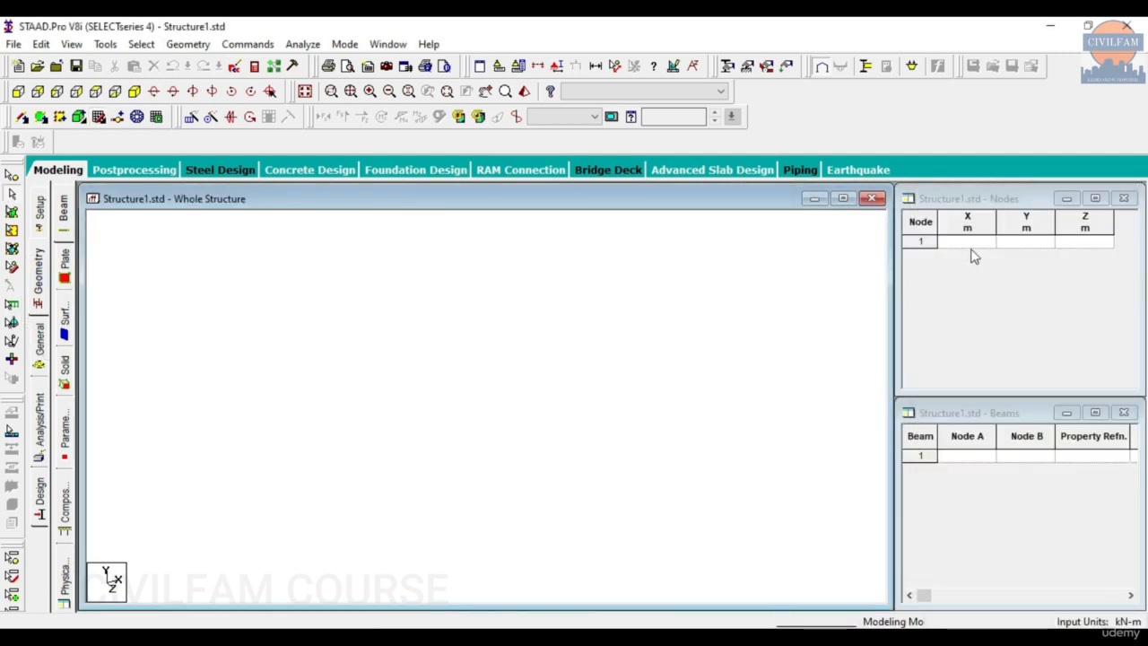
left_click(971, 242)
type("0")
key("Tab")
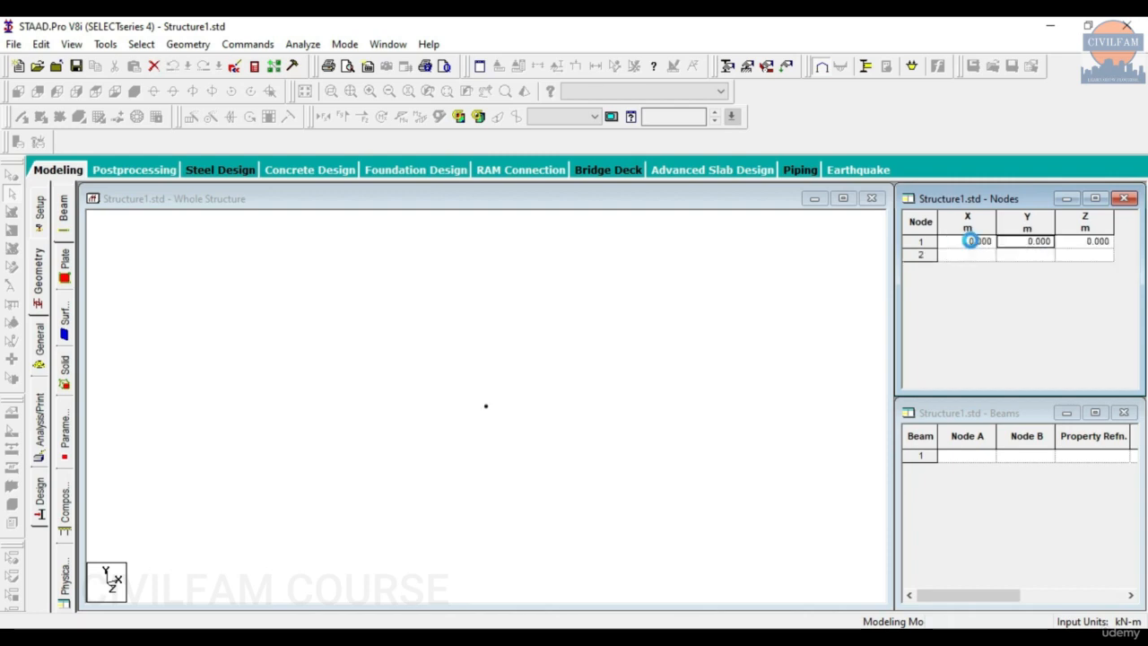
left_click(972, 257)
type("5")
key("Tab")
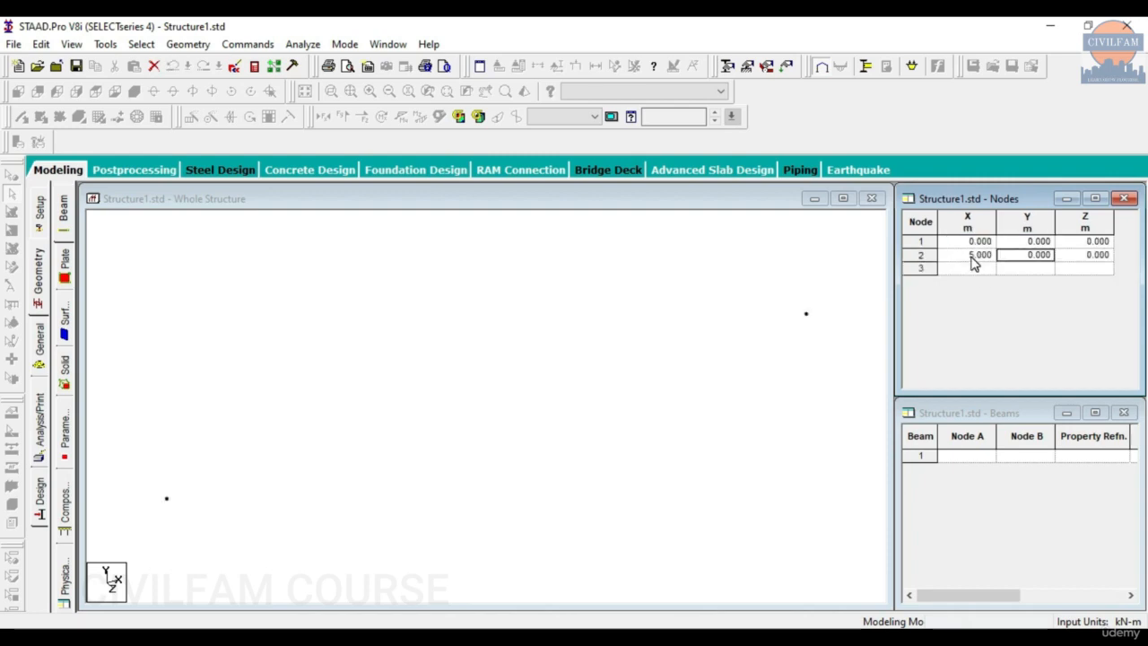
Step: Review the beam length and load of the cantilever point-load example in Windows Photo Viewer and return to the model
key("alt+Tab")
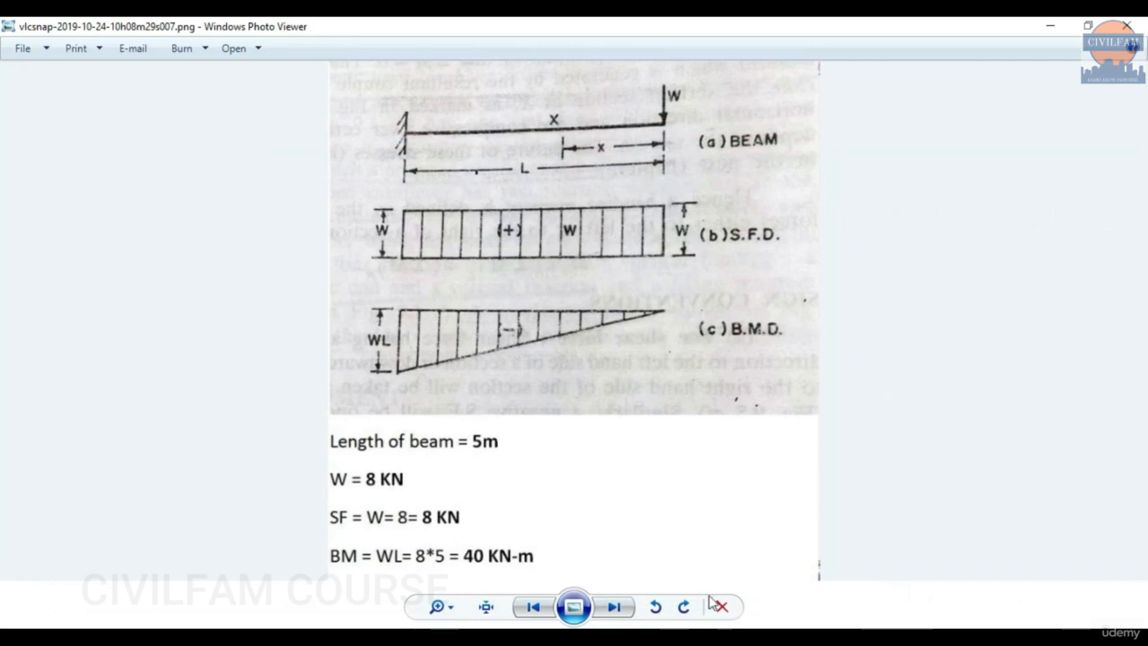
left_click(614, 606)
left_click(533, 606)
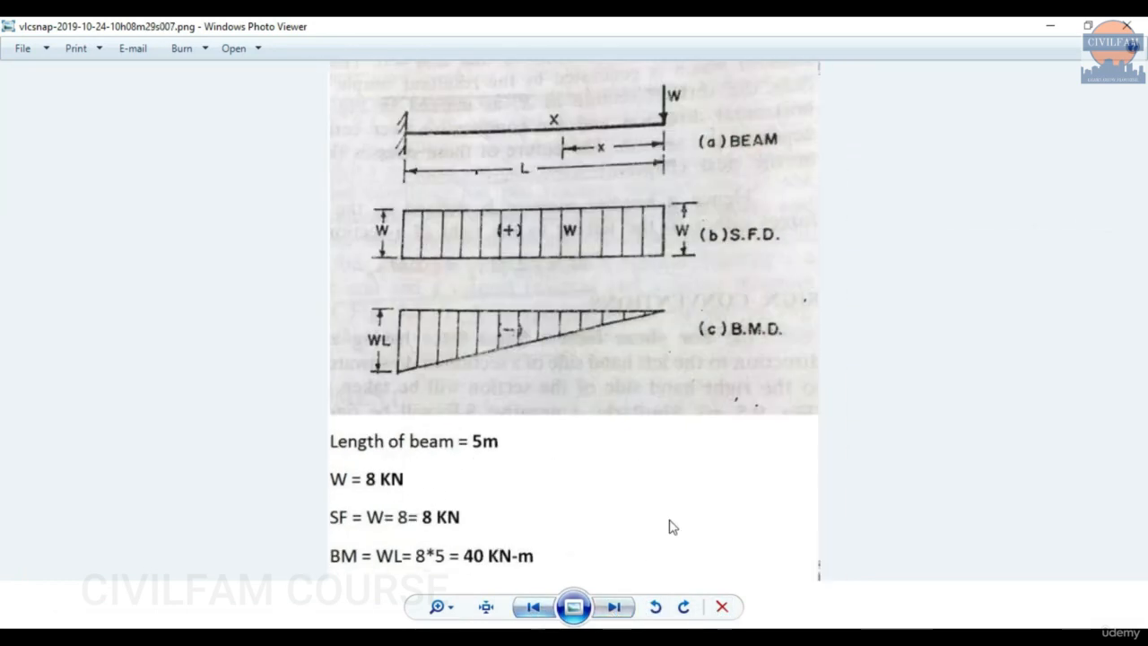
left_click(1050, 26)
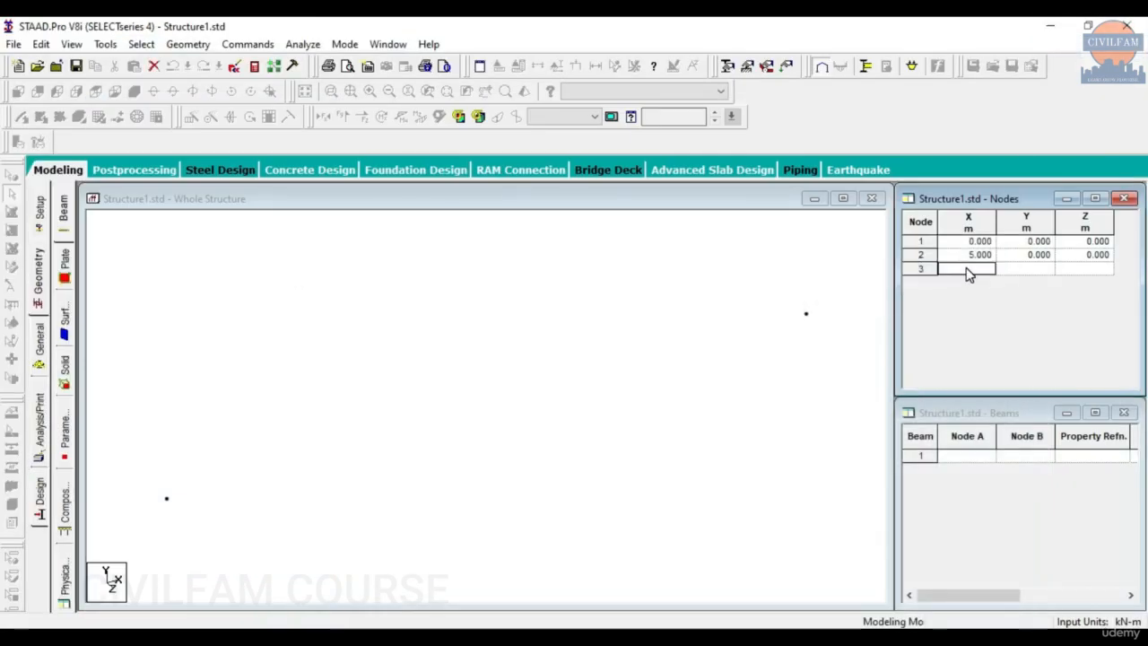
Step: Add nodes 3 and 4 at X = 10 m and X = 15 m
type("10")
key("Return")
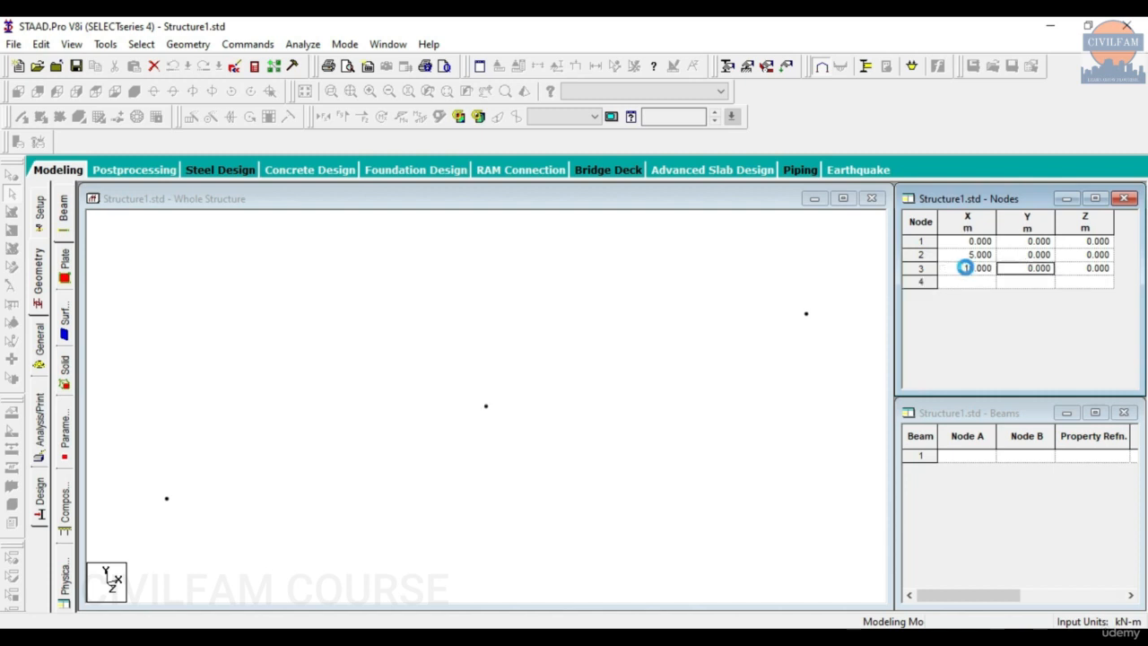
type("15")
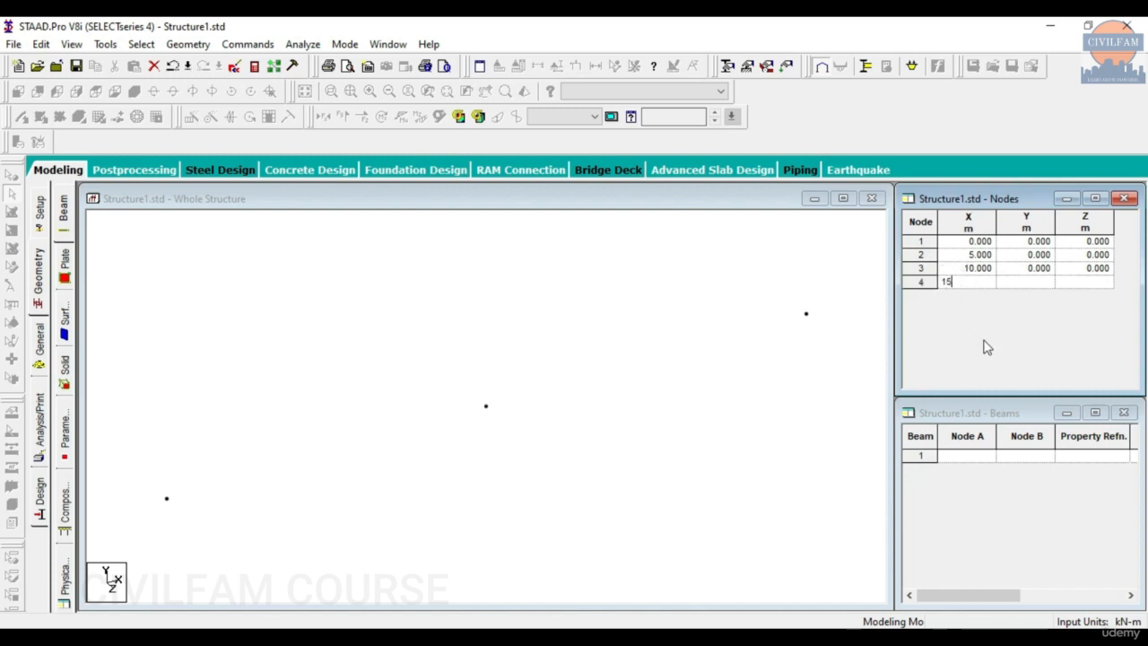
key("Return")
left_click(764, 410)
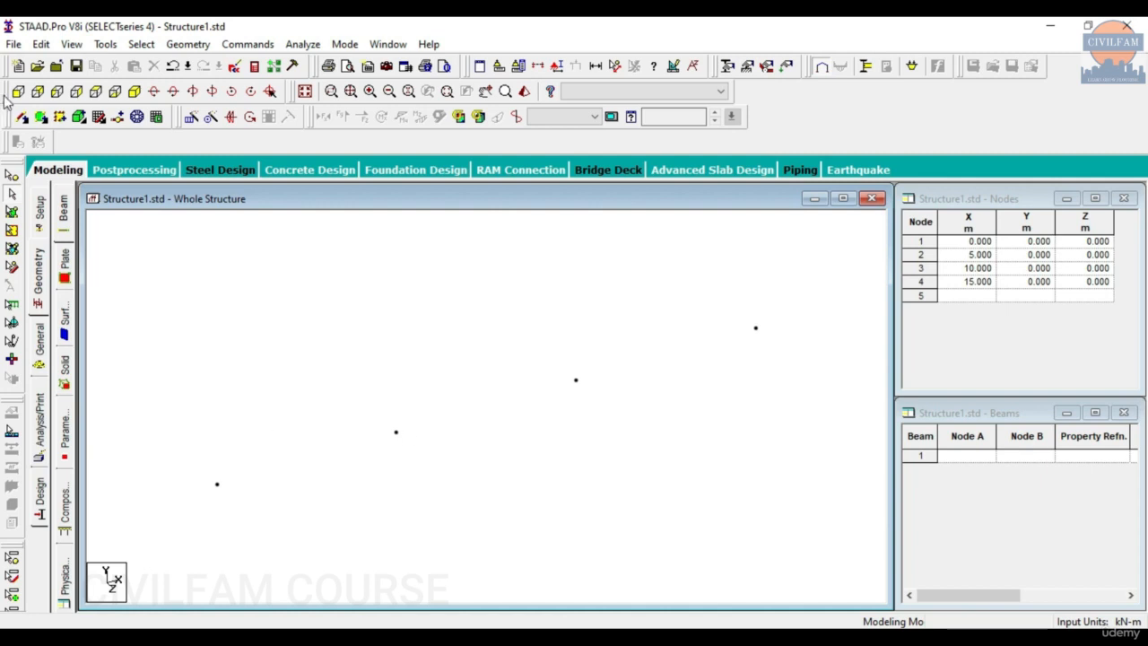
Step: Draw two separate beams, one between nodes 1 and 2 and another between nodes 3 and 4
left_click(22, 117)
left_click_drag(217, 485, 394, 431)
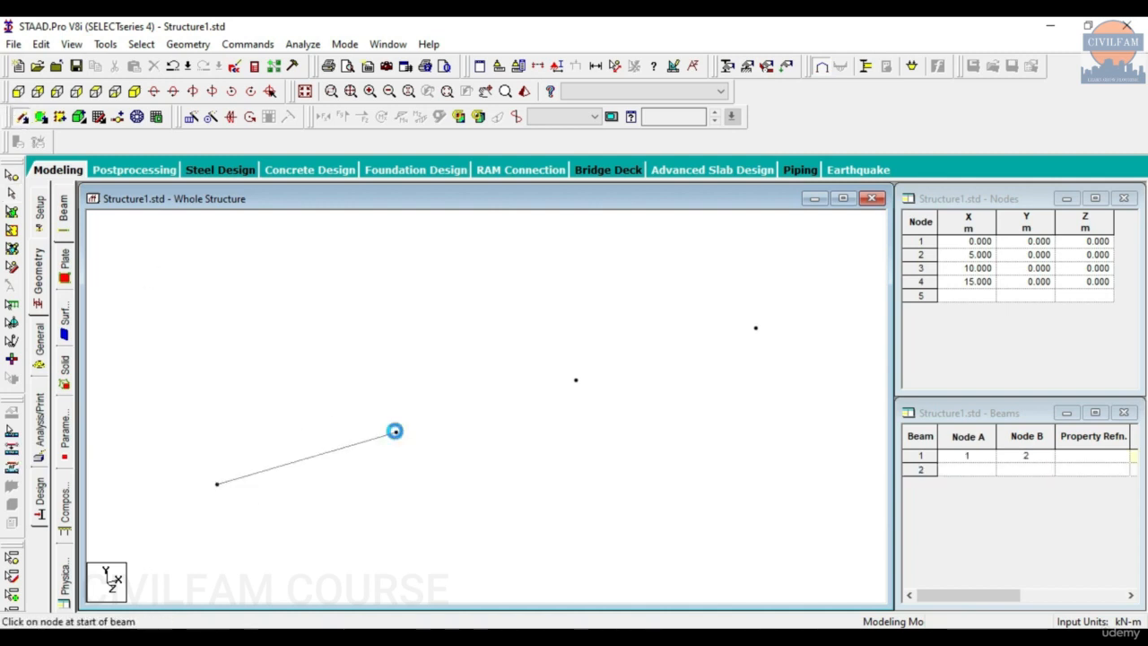
left_click_drag(575, 380, 756, 328)
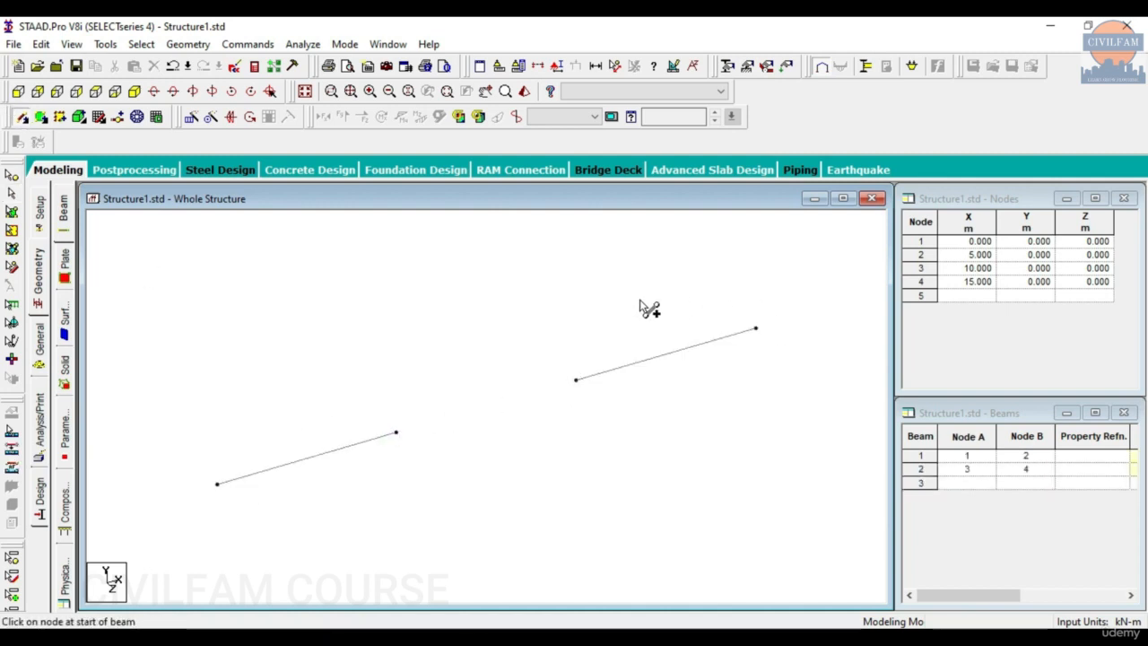
Step: Define a rectangular concrete section with YD 0.4 m and ZD 0.3 m
left_click(40, 345)
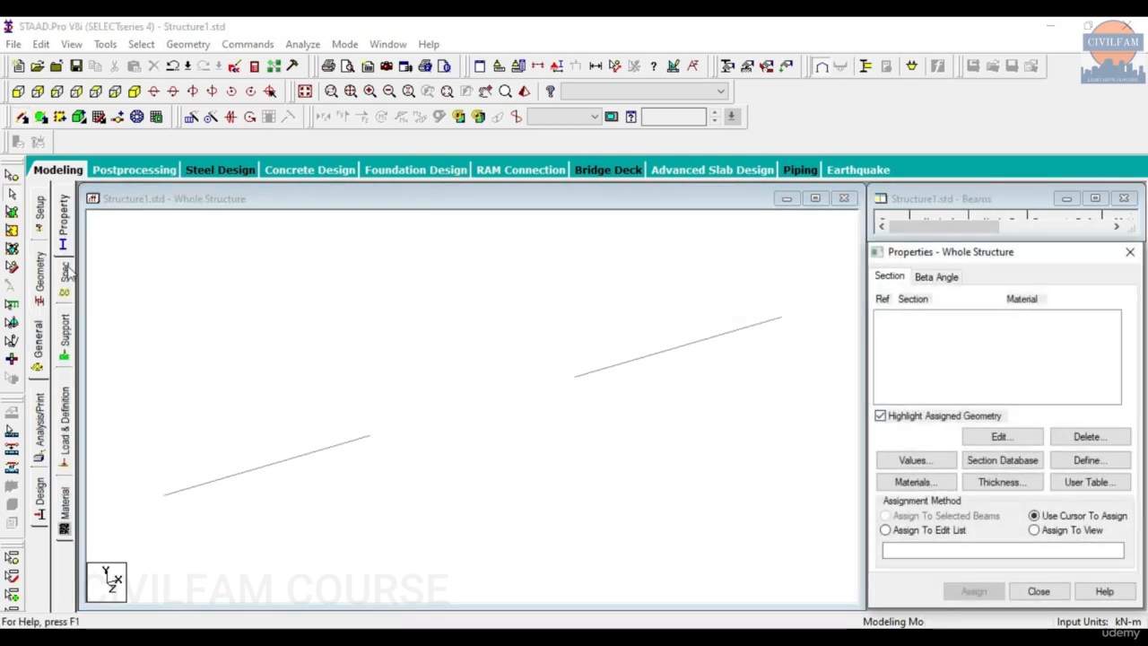
left_click(1118, 470)
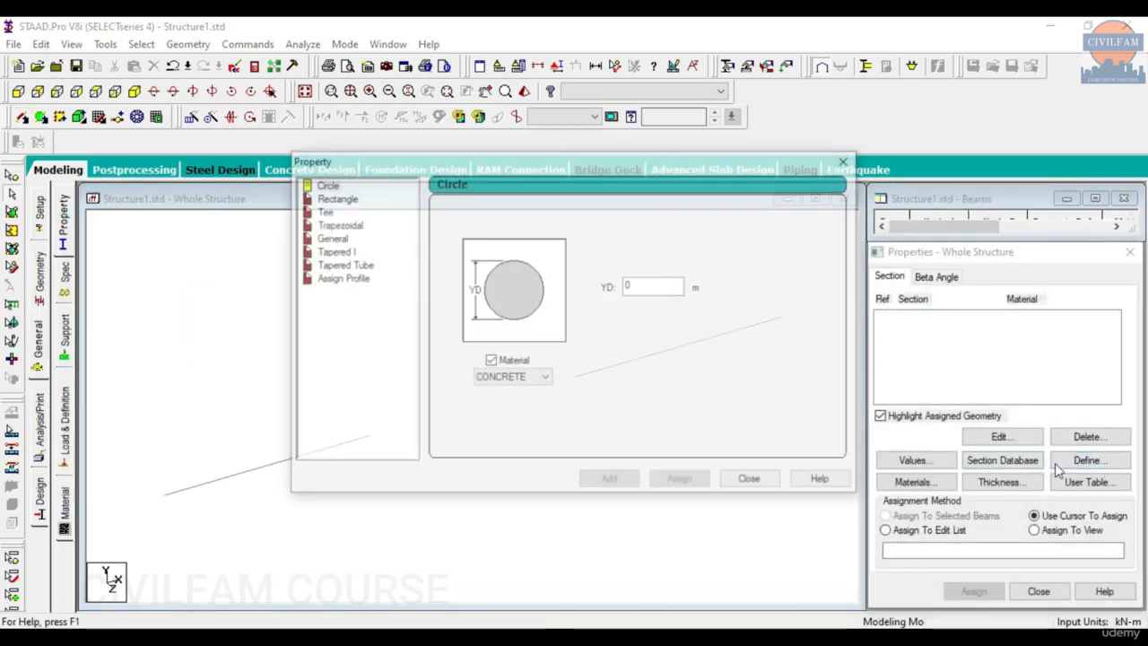
left_click(326, 198)
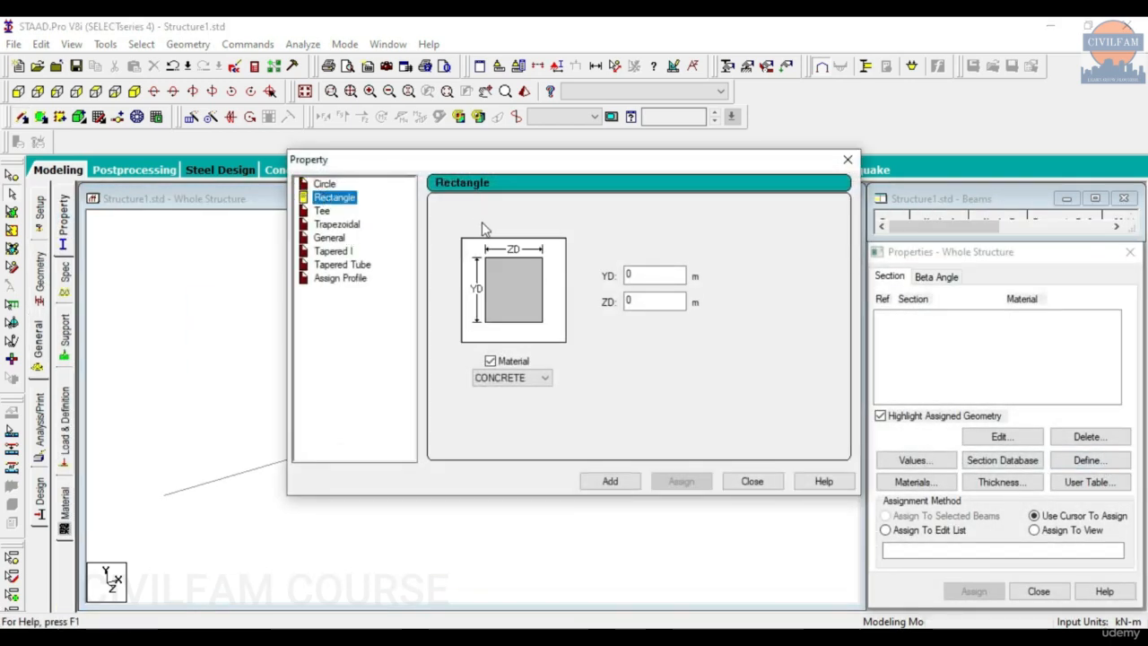
left_click(652, 277)
type(".4")
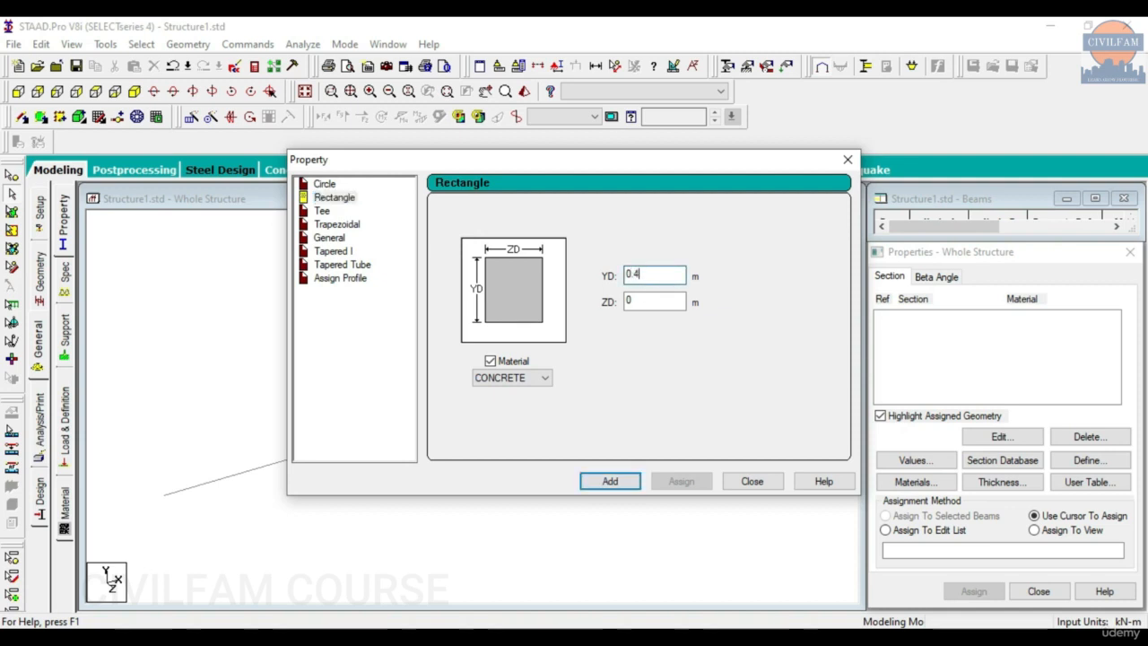
left_click(644, 304)
type(".3")
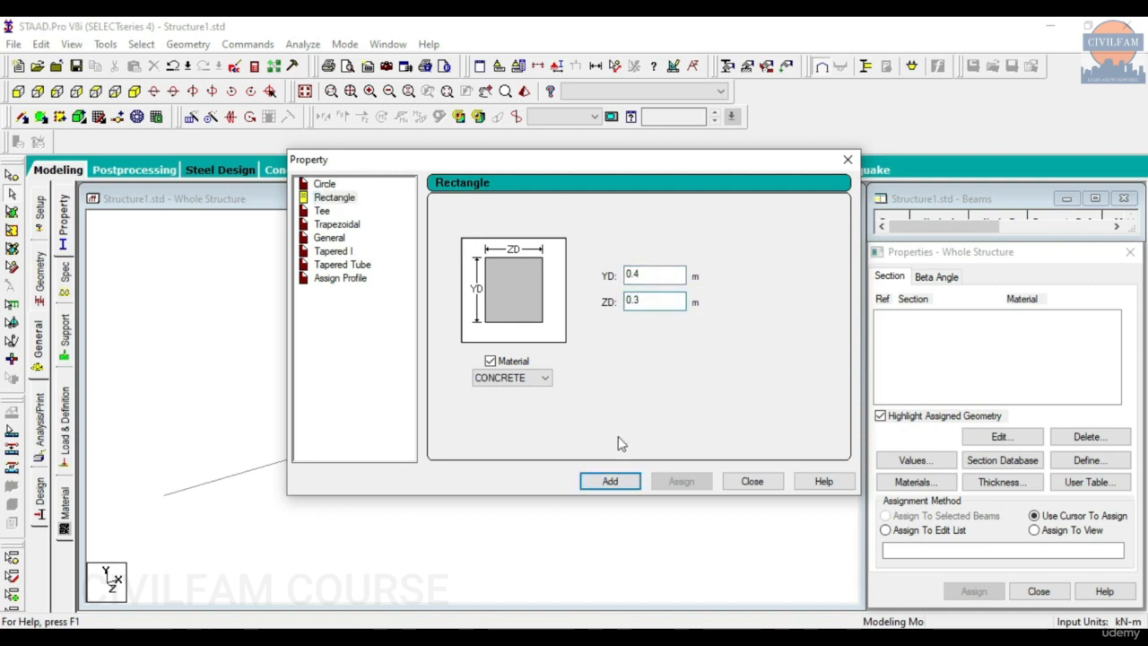
left_click(610, 482)
left_click(754, 482)
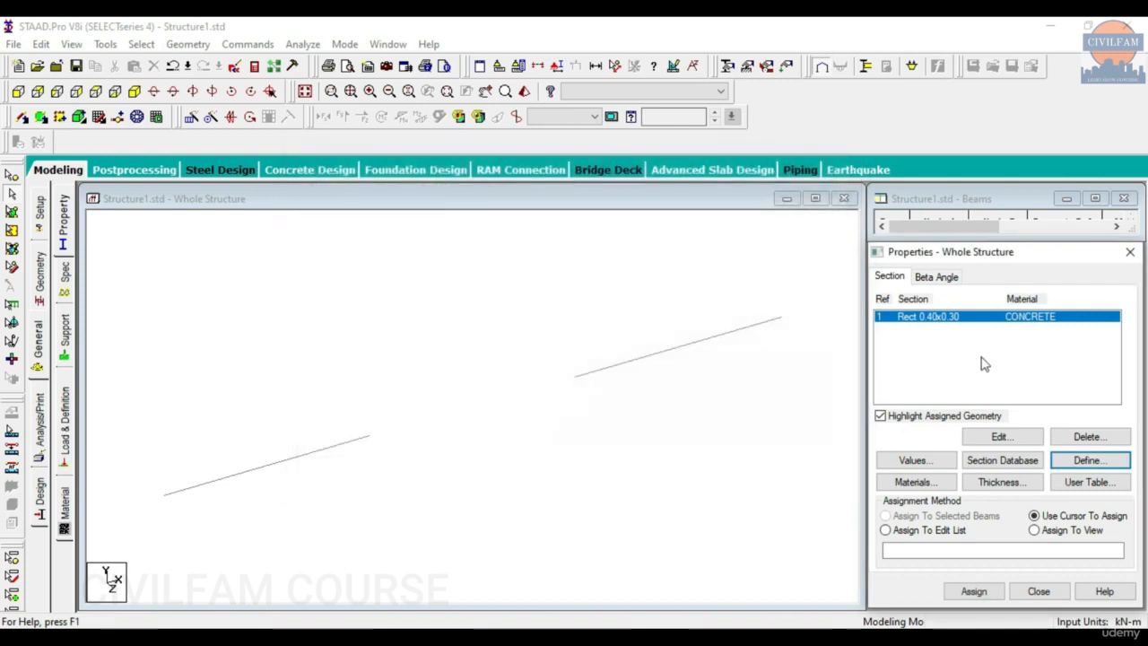
Step: Assign the Rect 0.40x0.30 section to both beams using the Assign To View method
left_click(993, 323)
left_click(1034, 530)
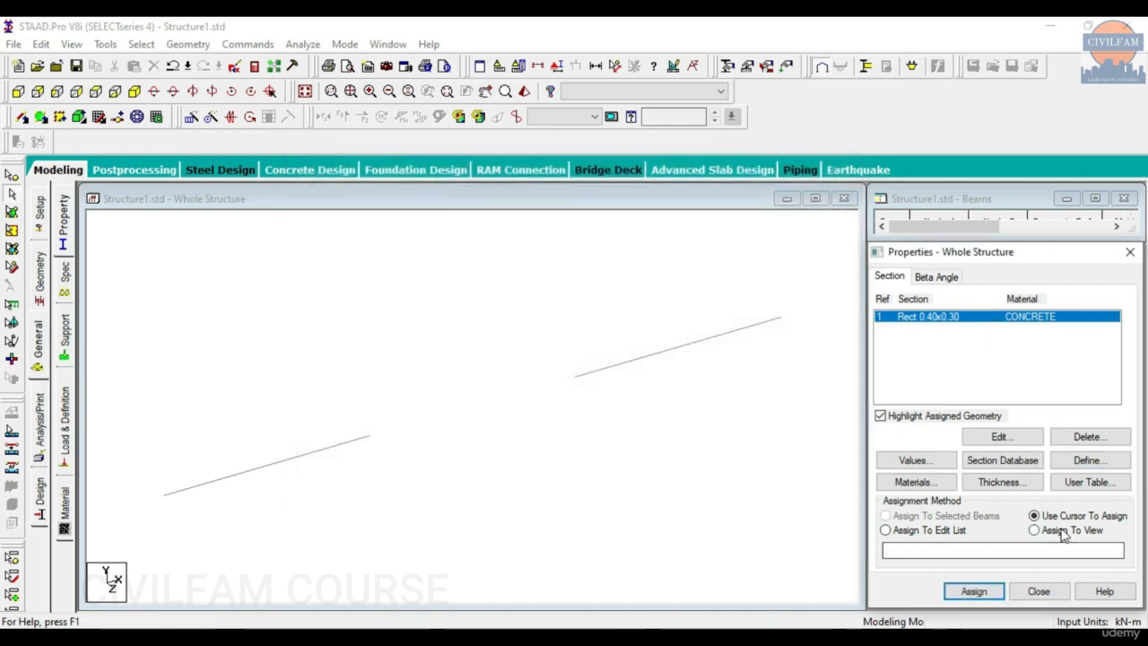
left_click(974, 590)
left_click(1031, 472)
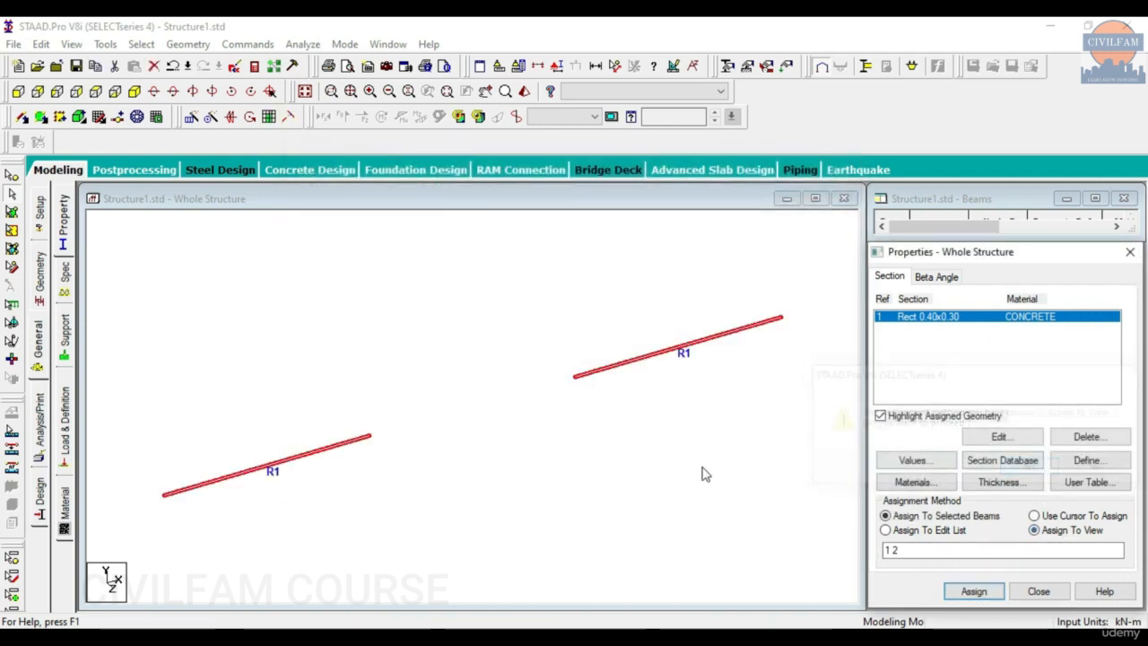
Step: Create a fixed support definition and check the cantilever and simply supported examples in Windows Photo Viewer
left_click(67, 351)
left_click(1025, 472)
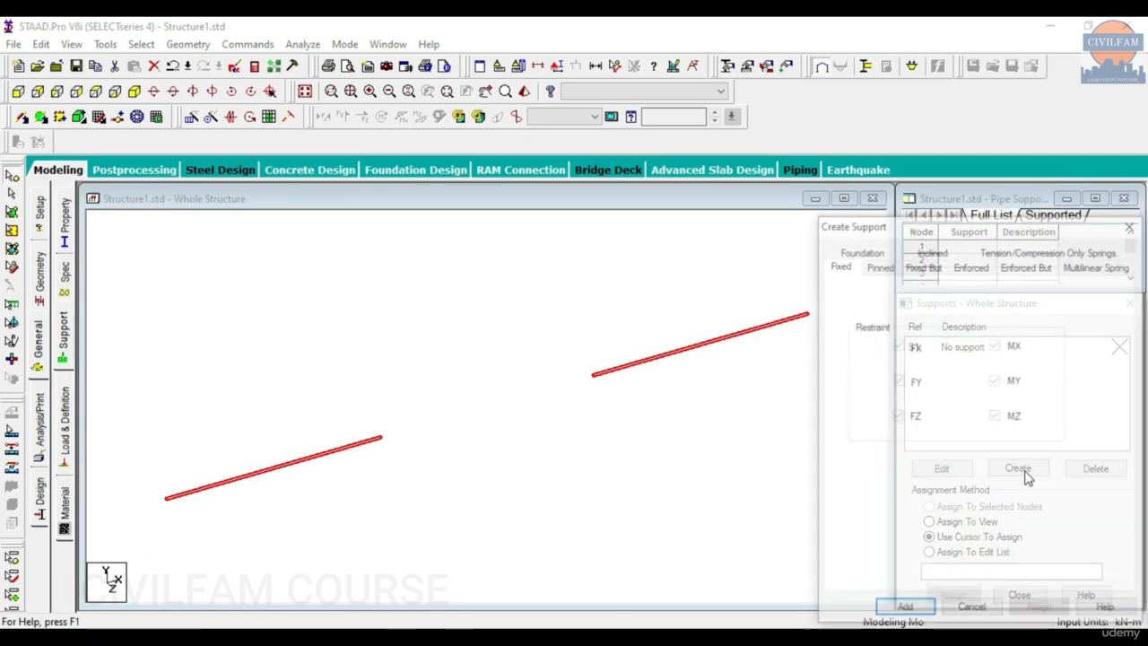
left_click(906, 615)
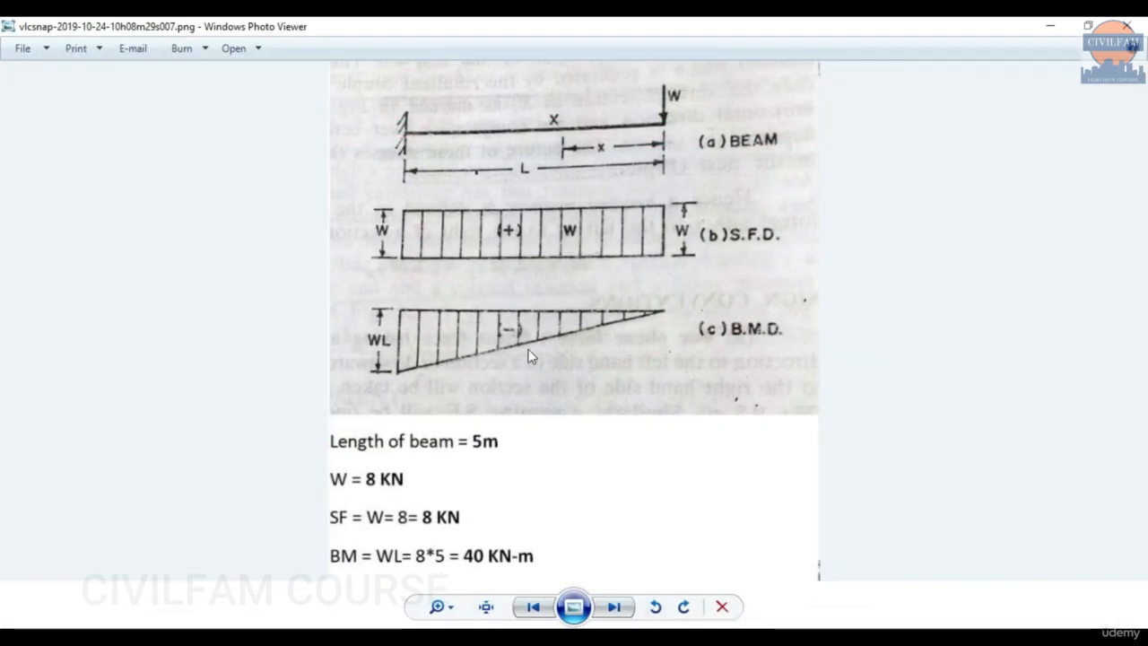
key("Left")
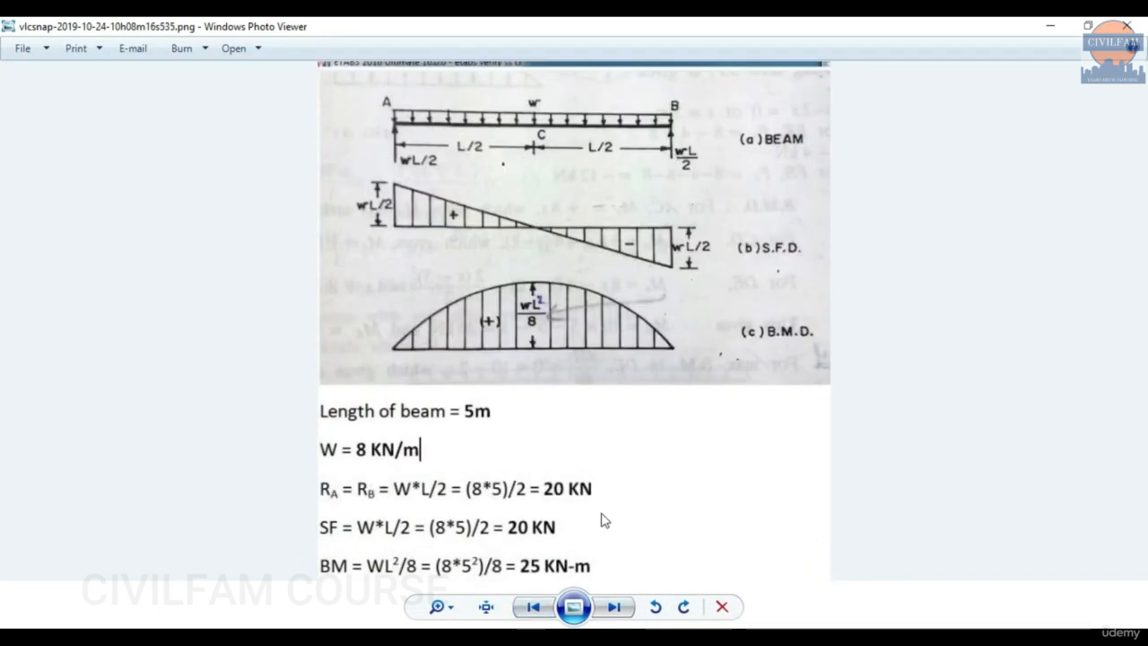
Step: Assign the fixed support to the start nodes of both beams, nodes 1 and 3, using the cursor
key("Right")
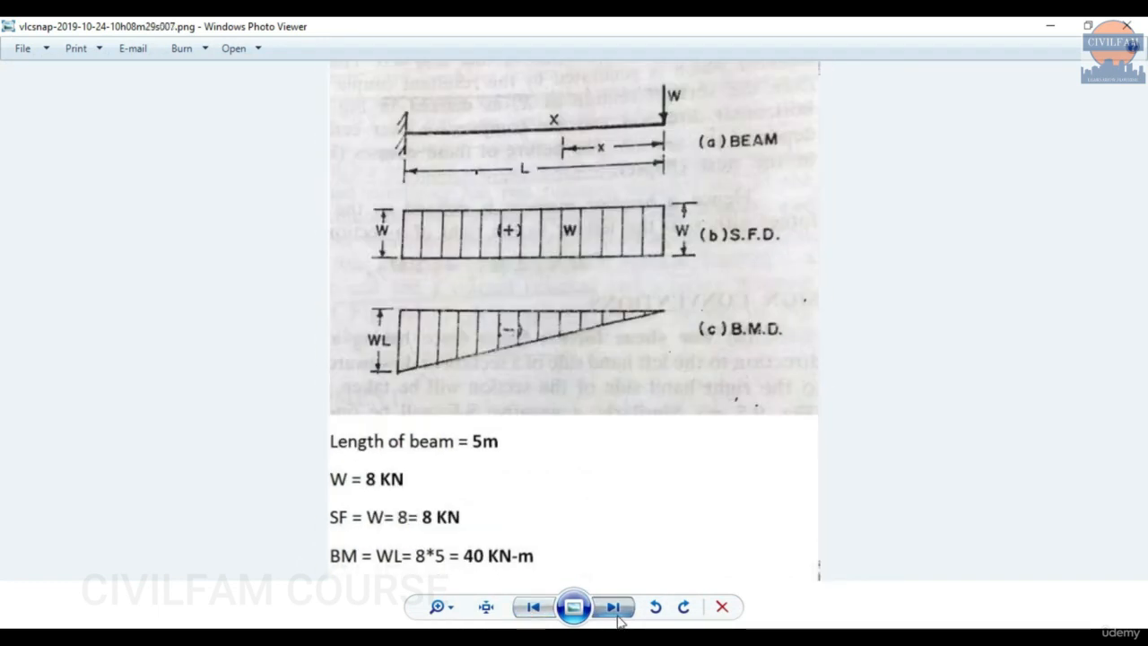
left_click(1054, 26)
left_click(977, 364)
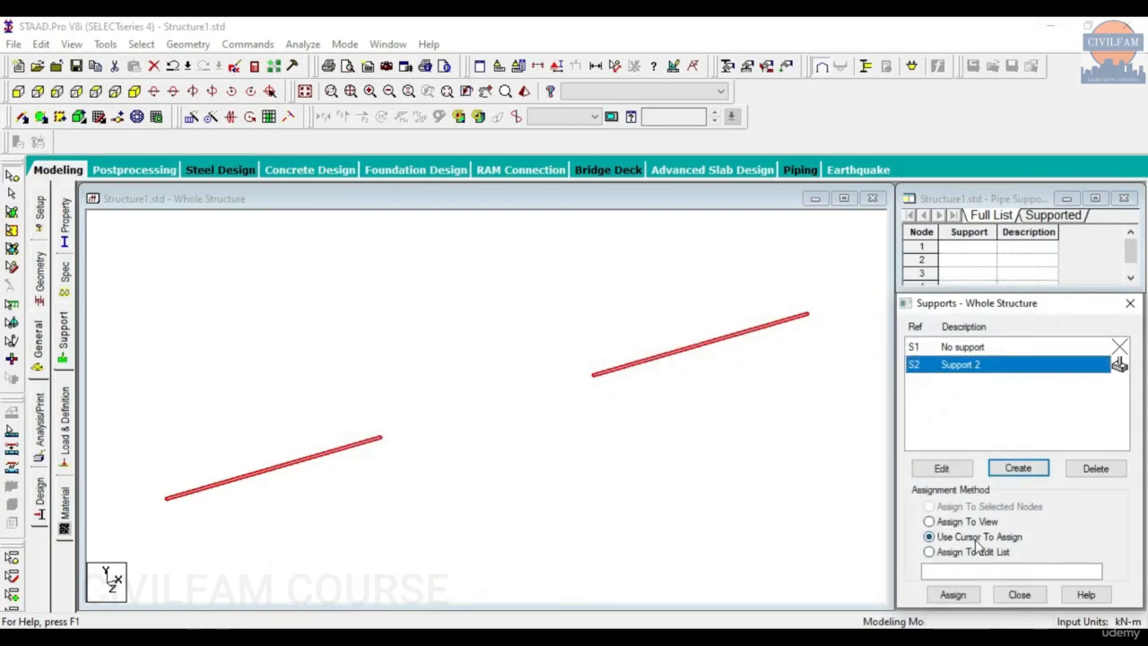
left_click(952, 594)
left_click(165, 499)
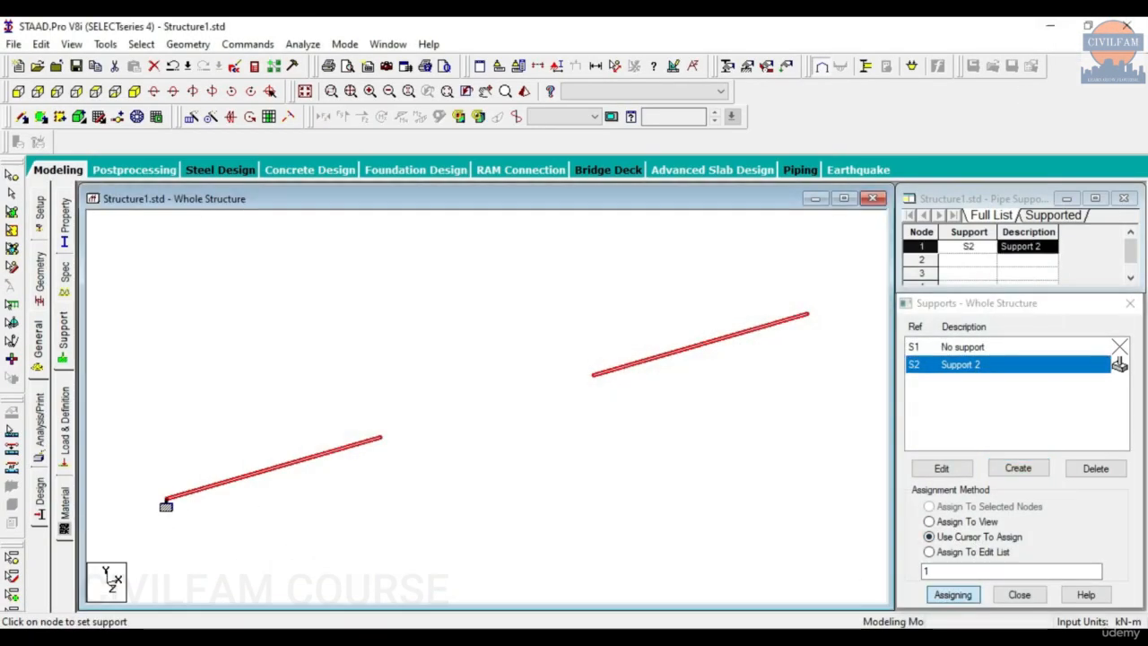
left_click(593, 376)
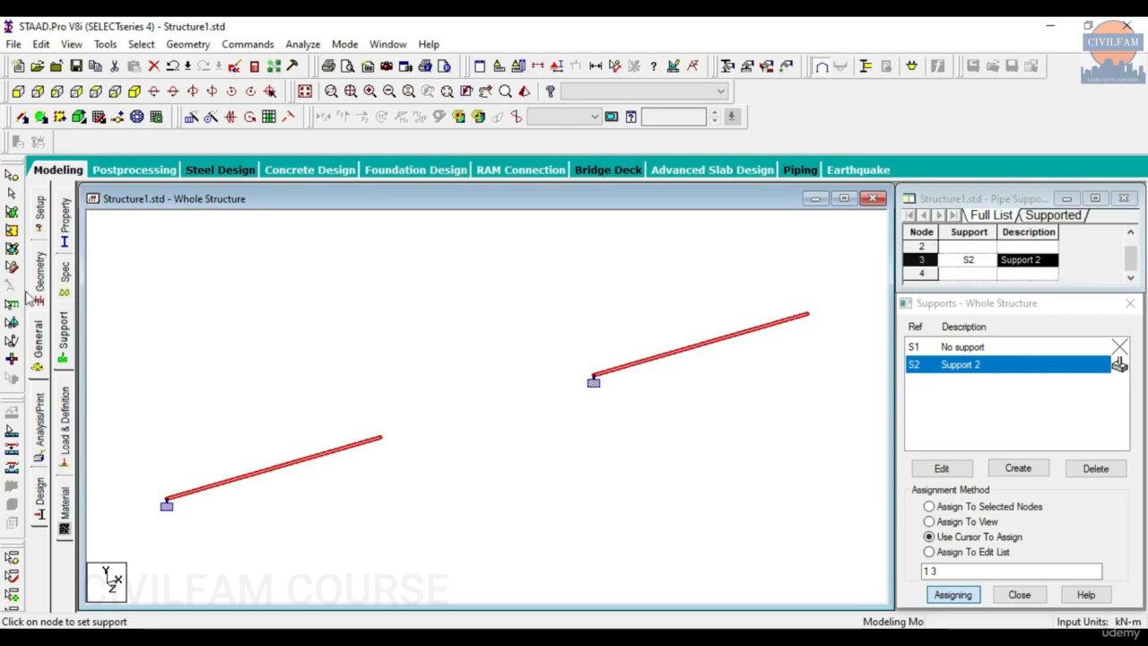
Step: Create primary load case 1 with loading type Dead and the title DL
left_click(65, 423)
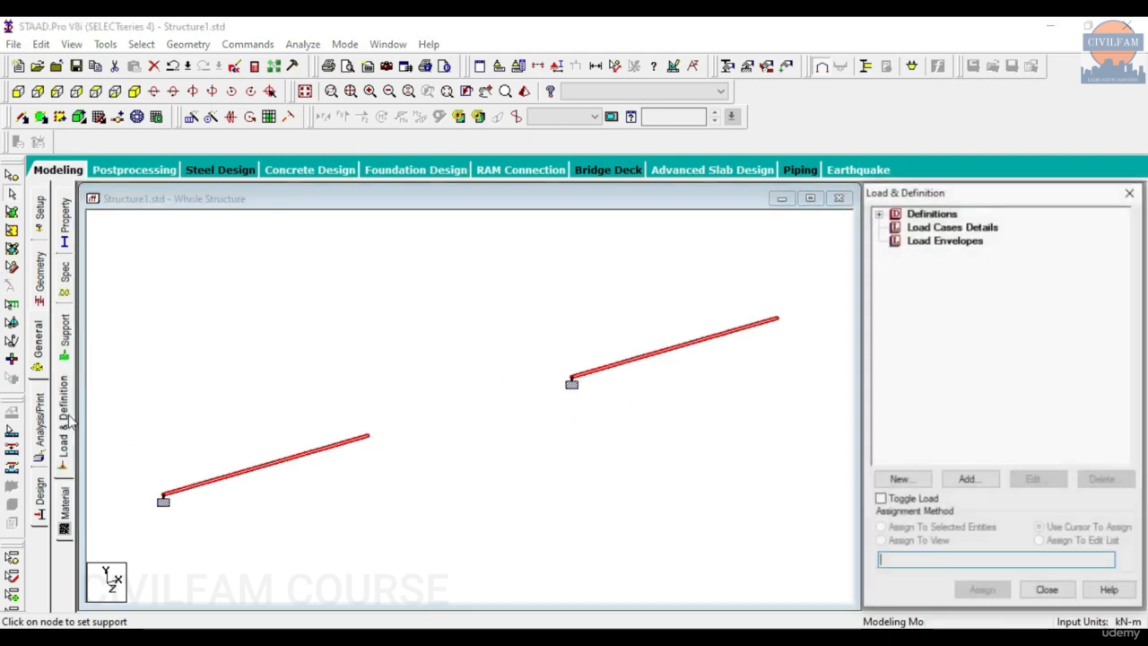
left_click(953, 229)
left_click(968, 480)
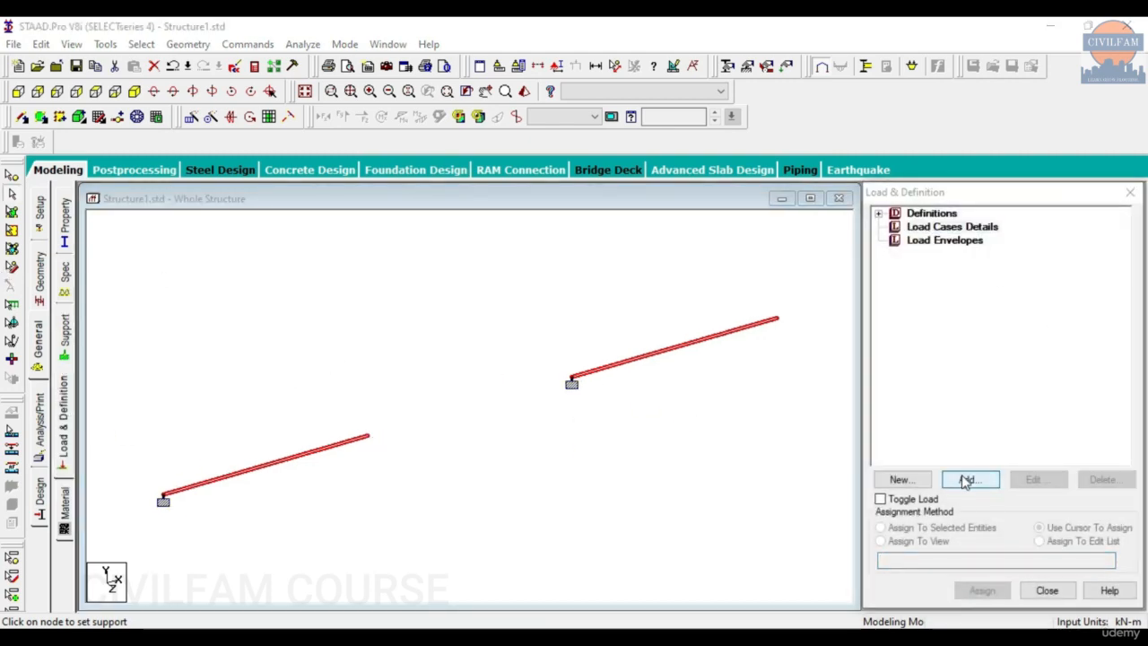
left_click(633, 235)
left_click(633, 249)
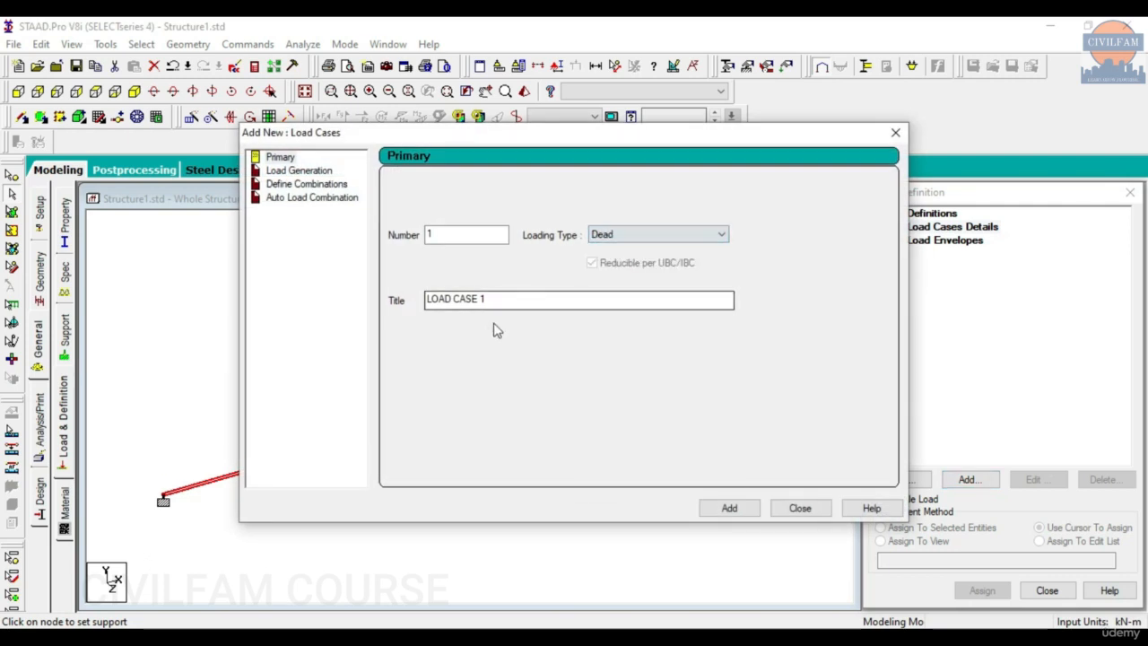
left_click_drag(489, 299, 117, 277)
type("DL")
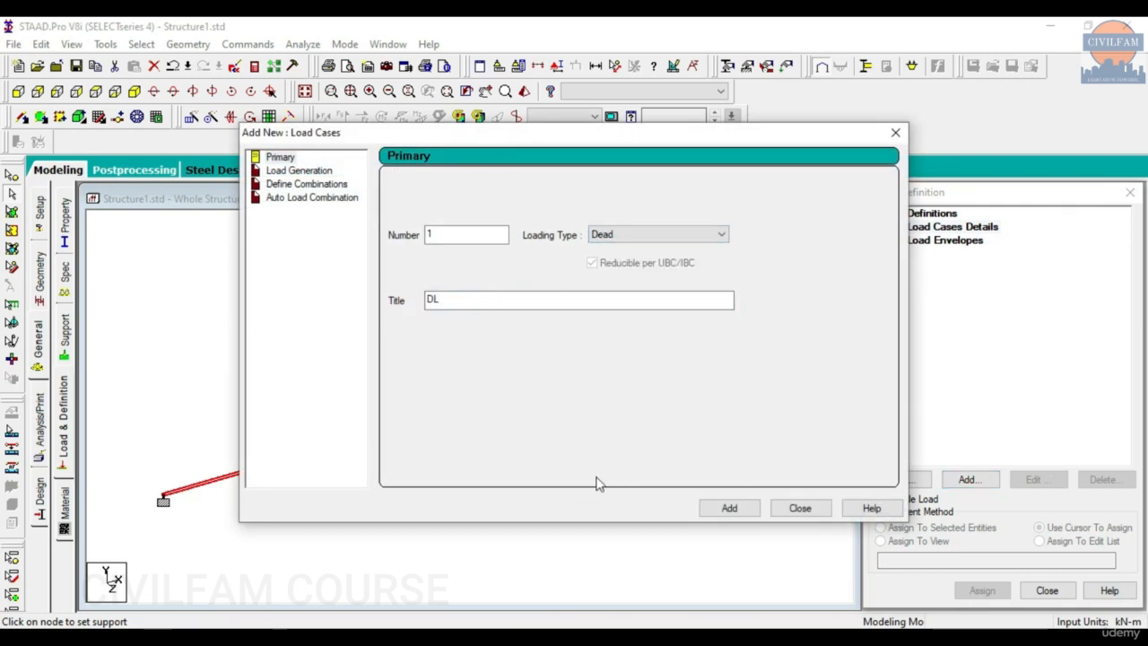
left_click(753, 511)
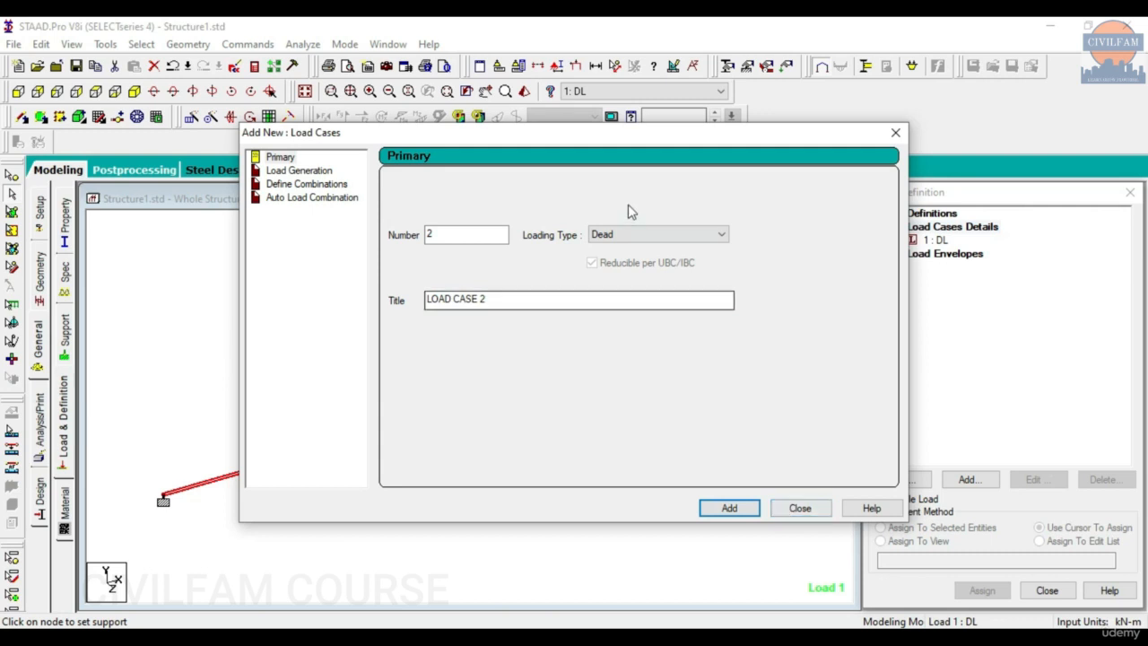
Step: Create primary load case 2 with loading type Live and the title LL
left_click(639, 238)
left_click(635, 260)
left_click_drag(525, 299, 260, 291)
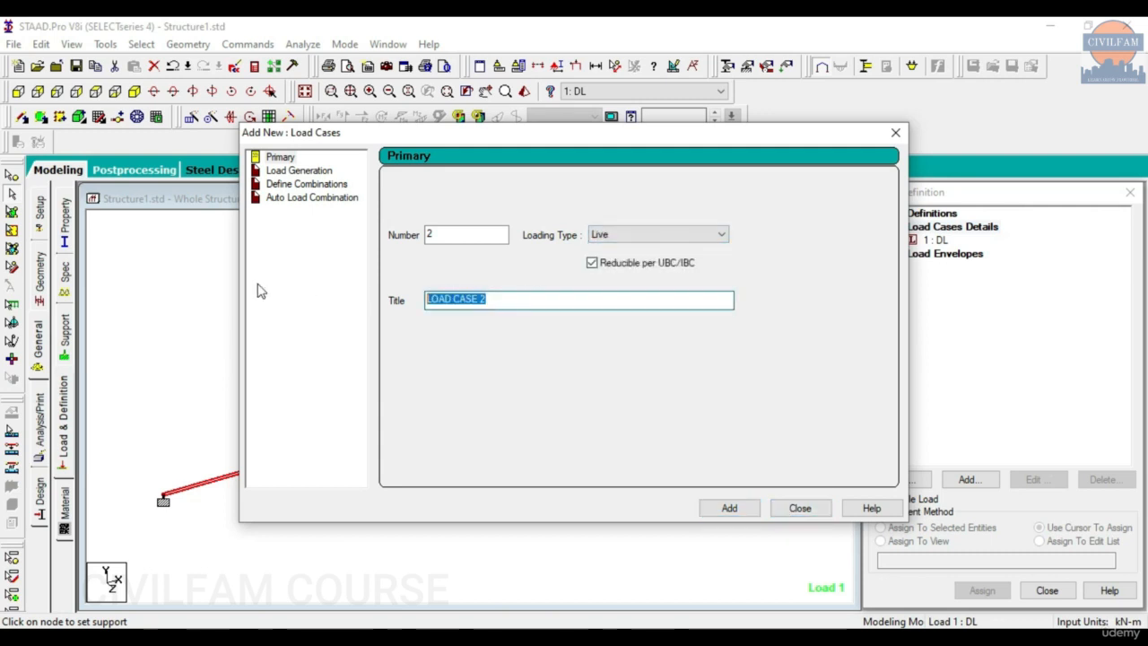
type("LL")
left_click(724, 508)
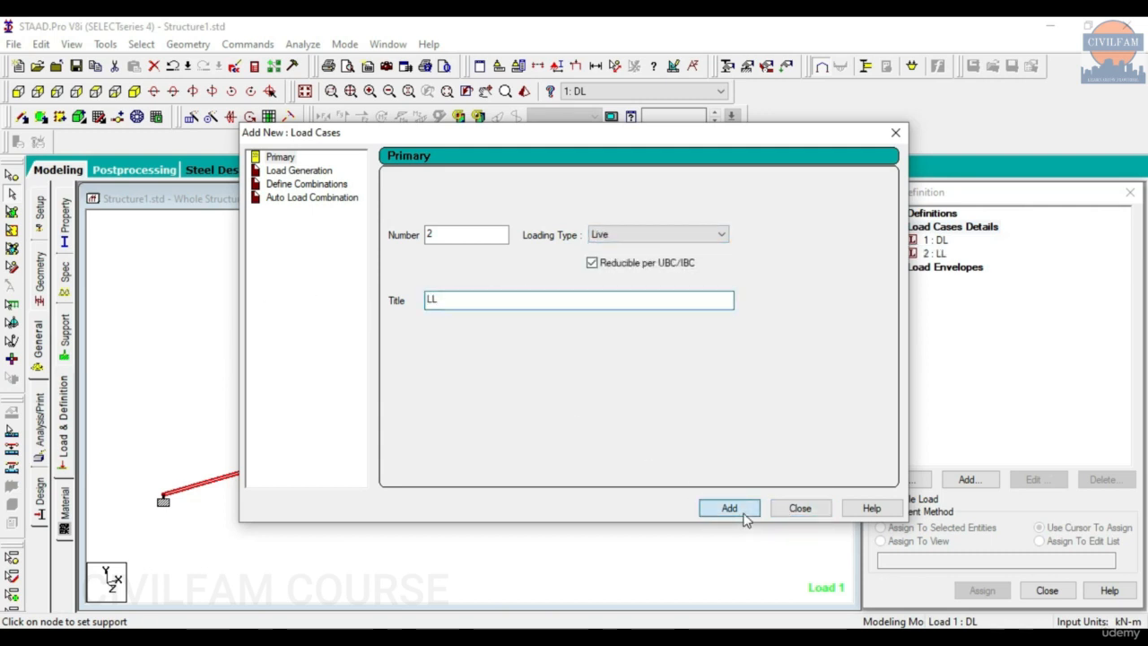
left_click(800, 507)
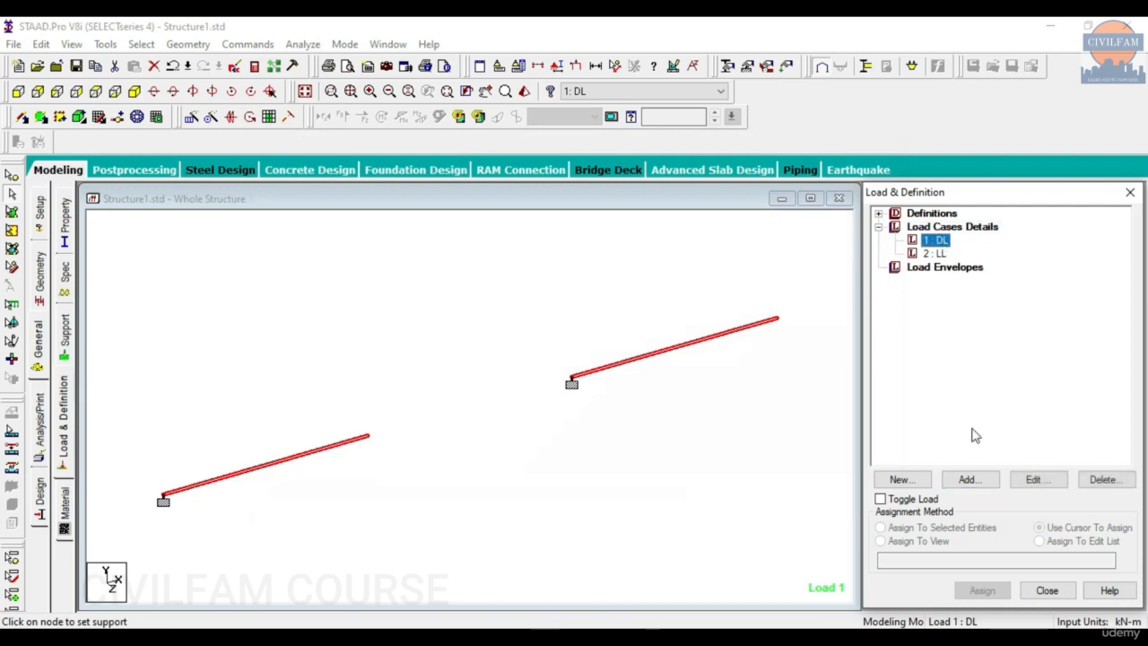
Step: Add a selfweight load in Y with factor -1 to the DL case and assign it to both beams with Assign To View
left_click(968, 479)
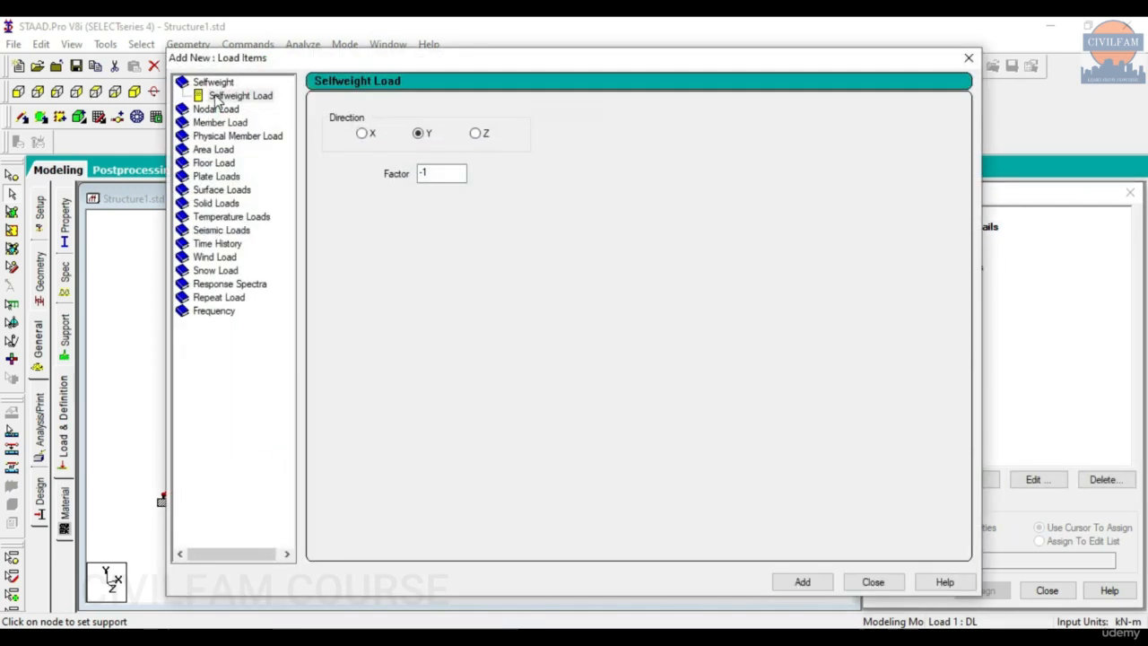
left_click(802, 582)
left_click(872, 582)
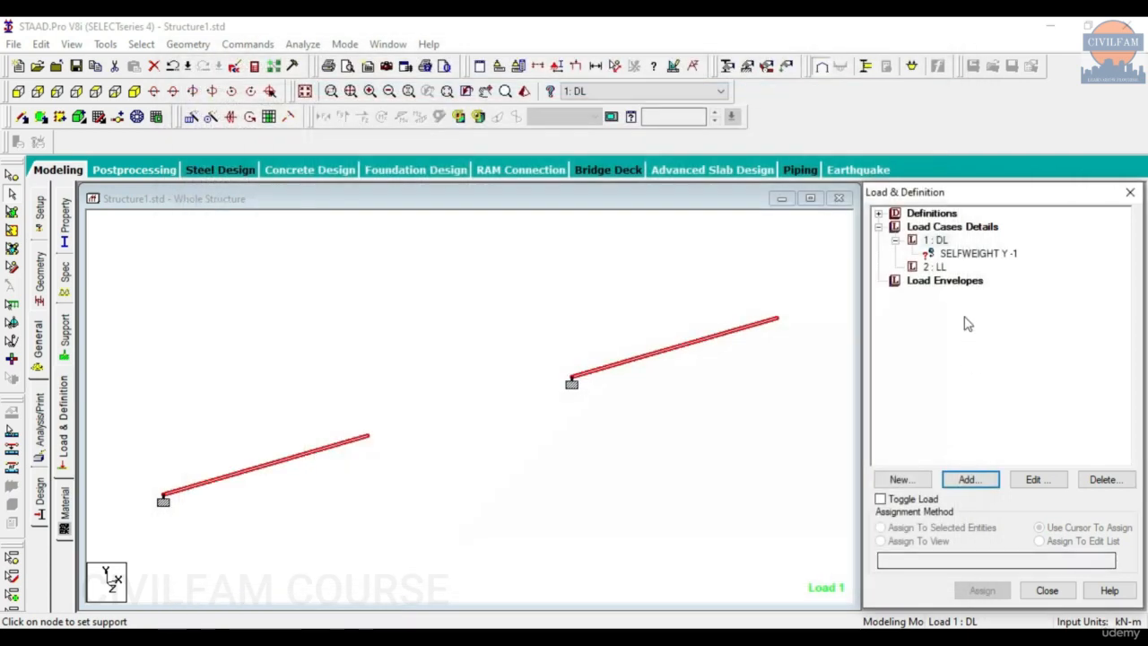
left_click(977, 253)
left_click(915, 541)
left_click(963, 592)
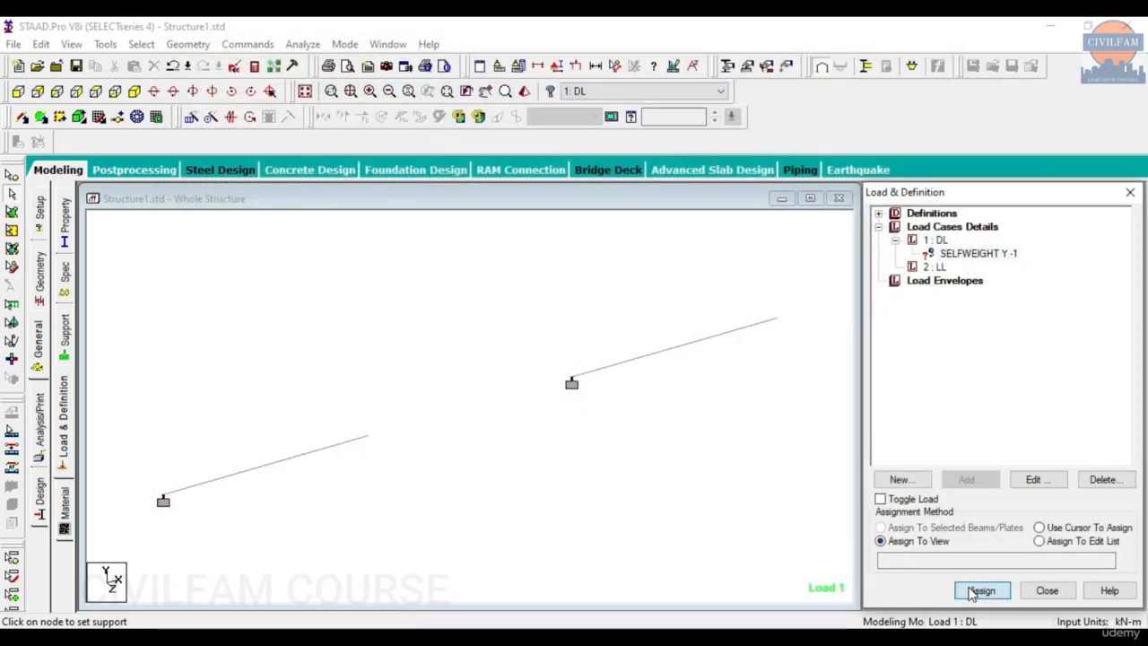
left_click(1025, 439)
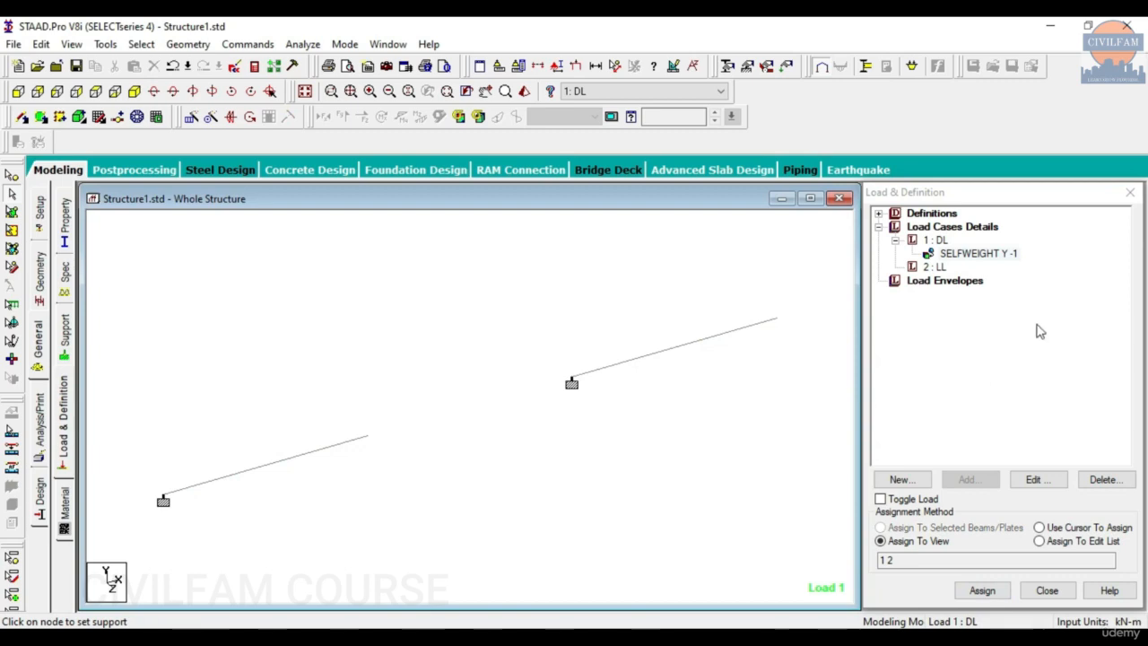
Step: Check the load examples in Windows Photo Viewer and add a uniform member force of -8 kN/m in GY to the LL case
left_click(934, 267)
left_click(977, 480)
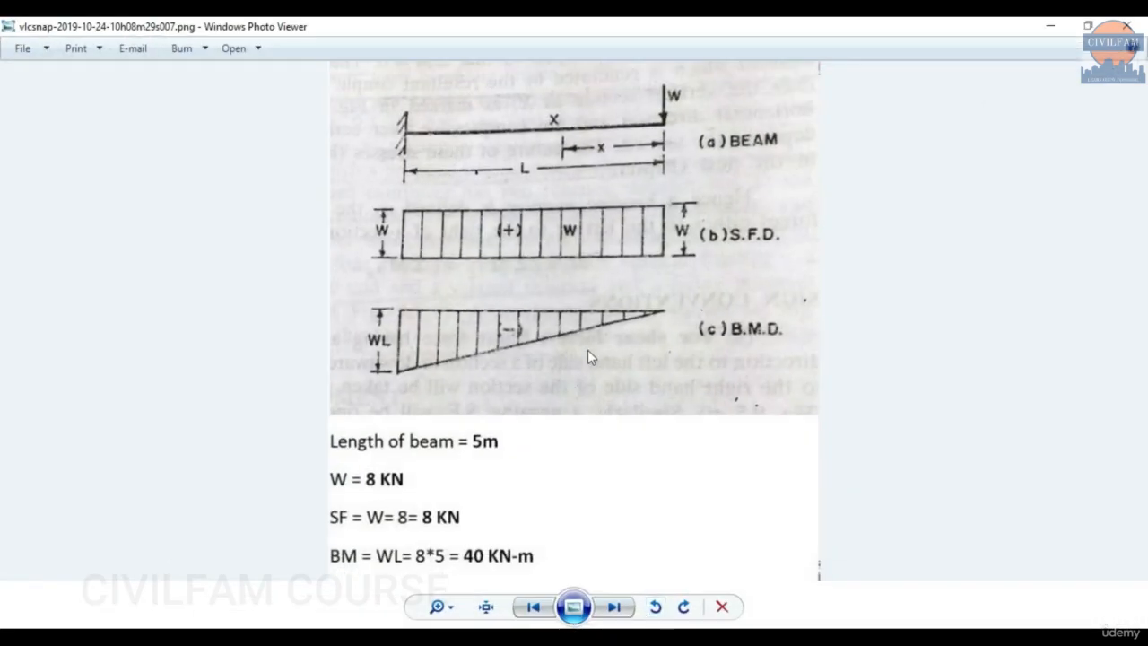
left_click(615, 608)
left_click(615, 607)
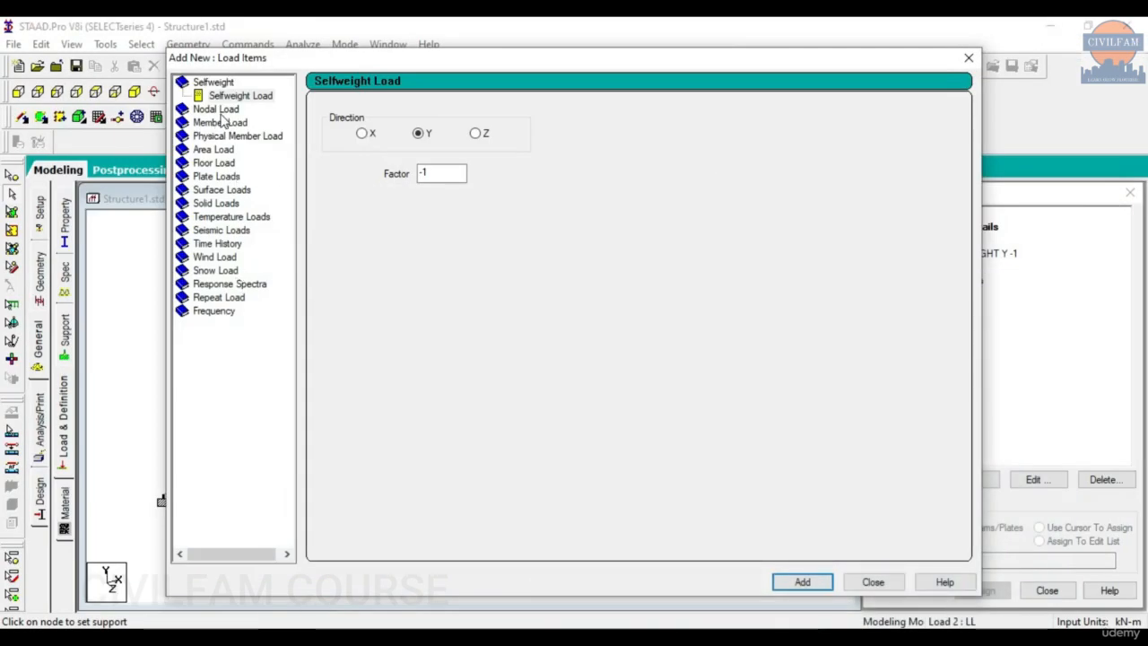
left_click(228, 122)
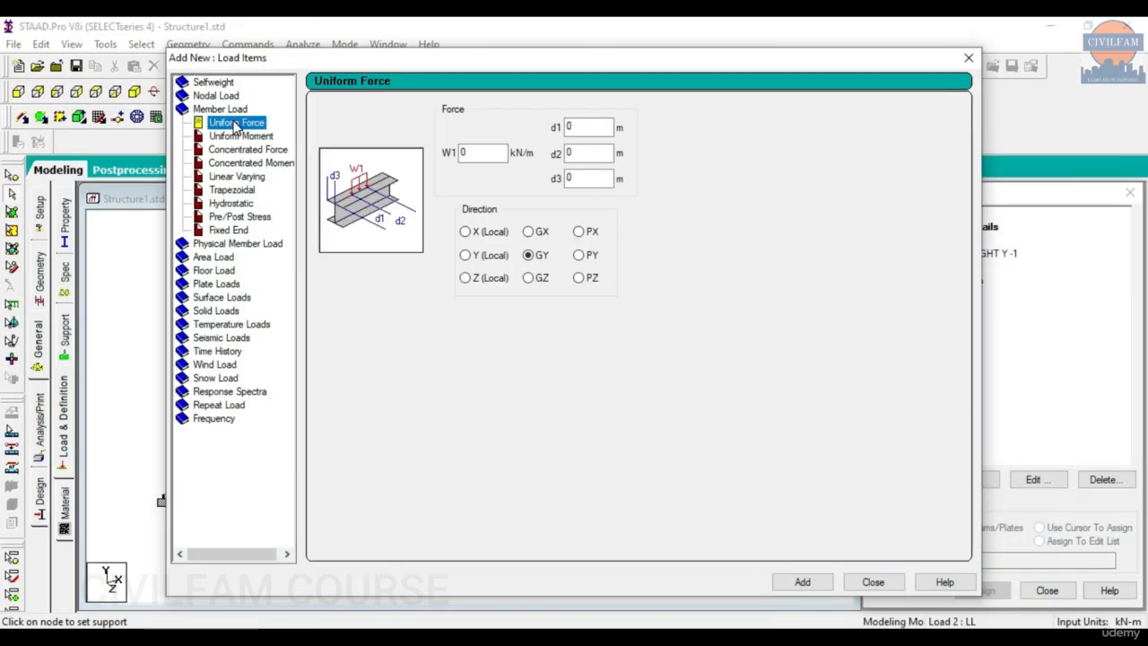
left_click(490, 157)
type("-8")
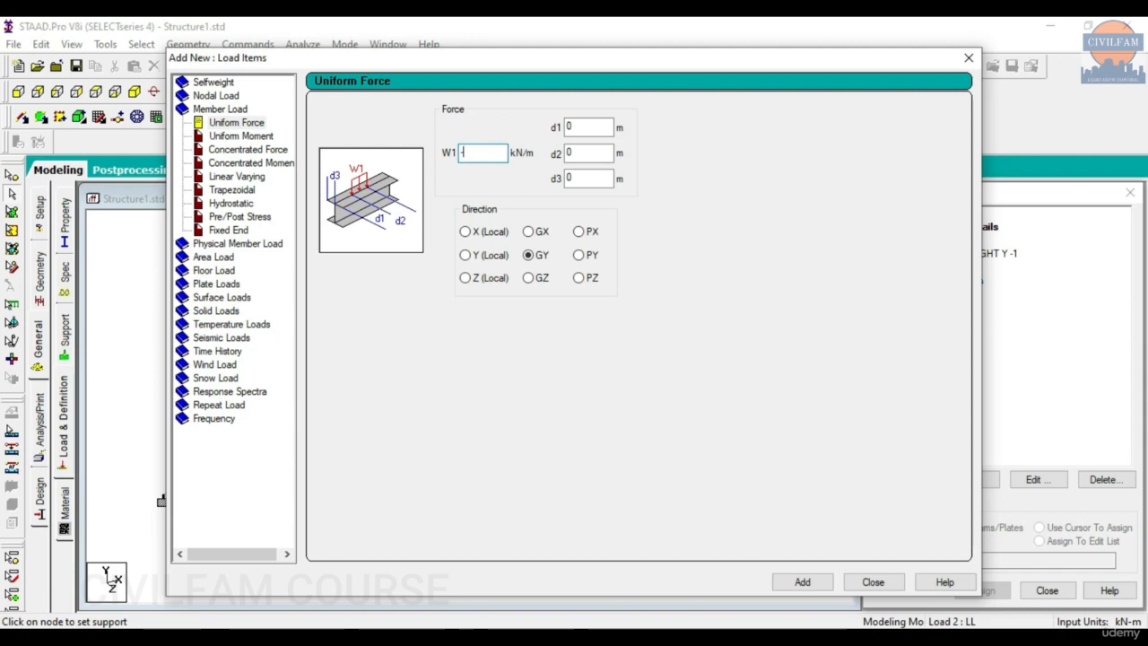
left_click(802, 581)
Step: Add a concentrated member force of -8 kN in GY at d1 = 5 m to the LL case
left_click(257, 150)
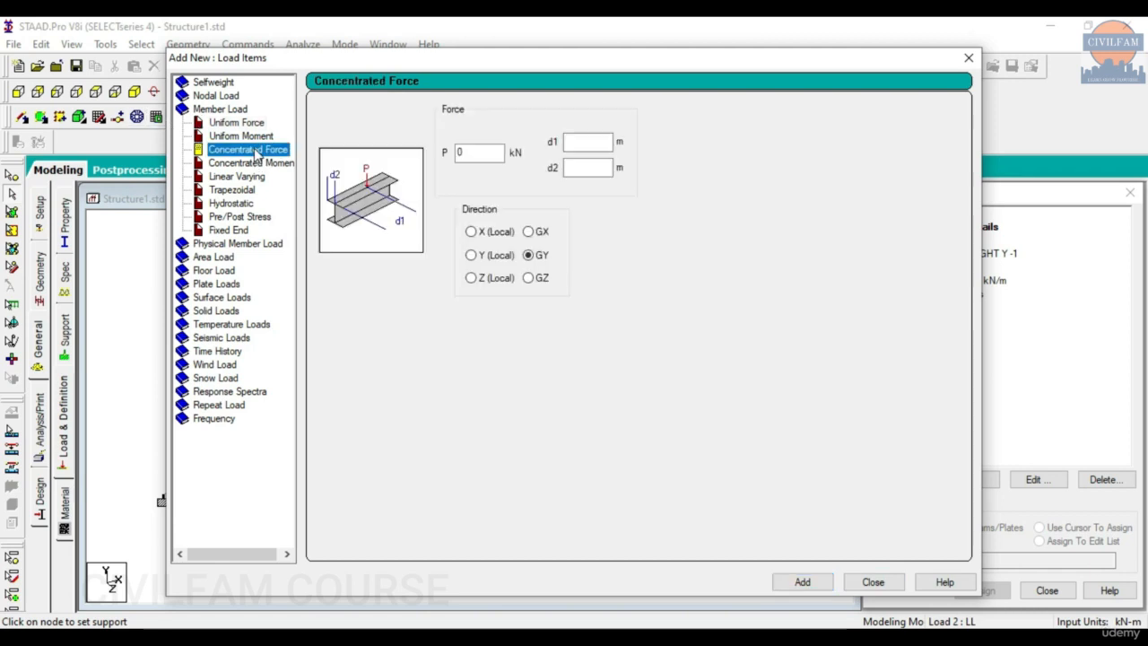
left_click(479, 150)
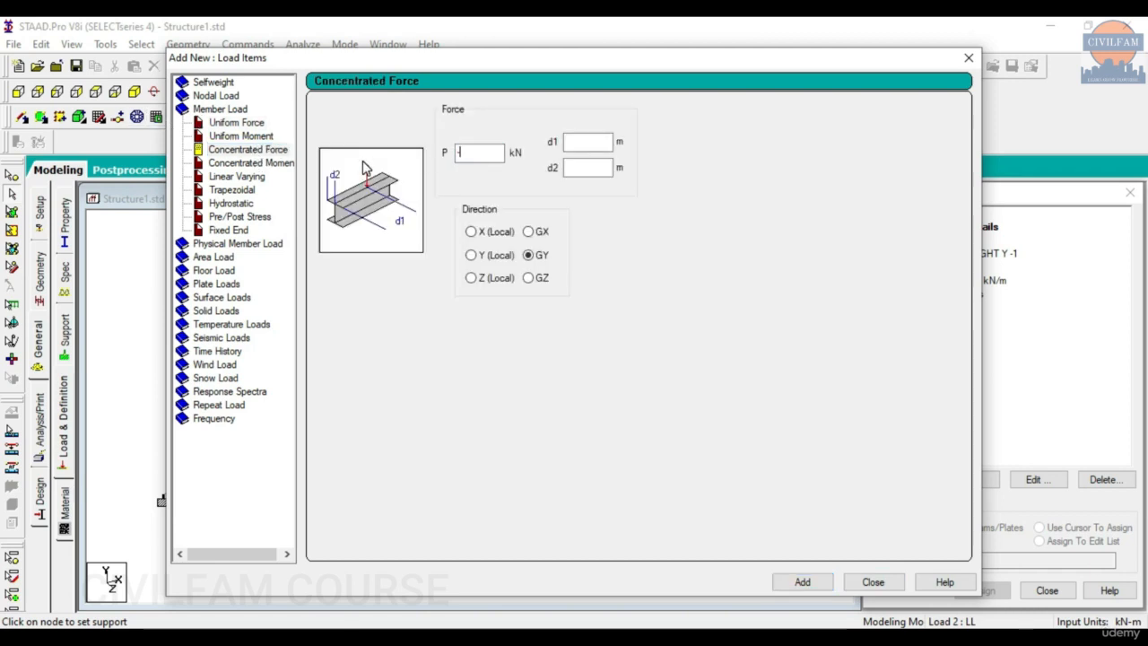
left_click(594, 168)
left_click(579, 141)
type("5")
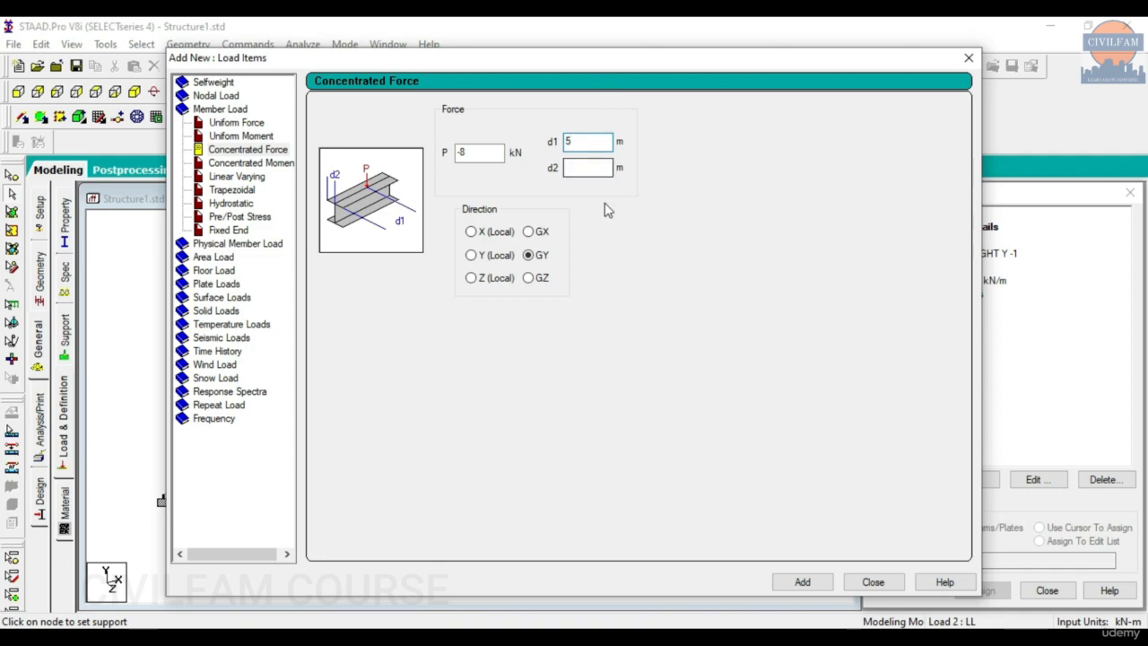
left_click(802, 582)
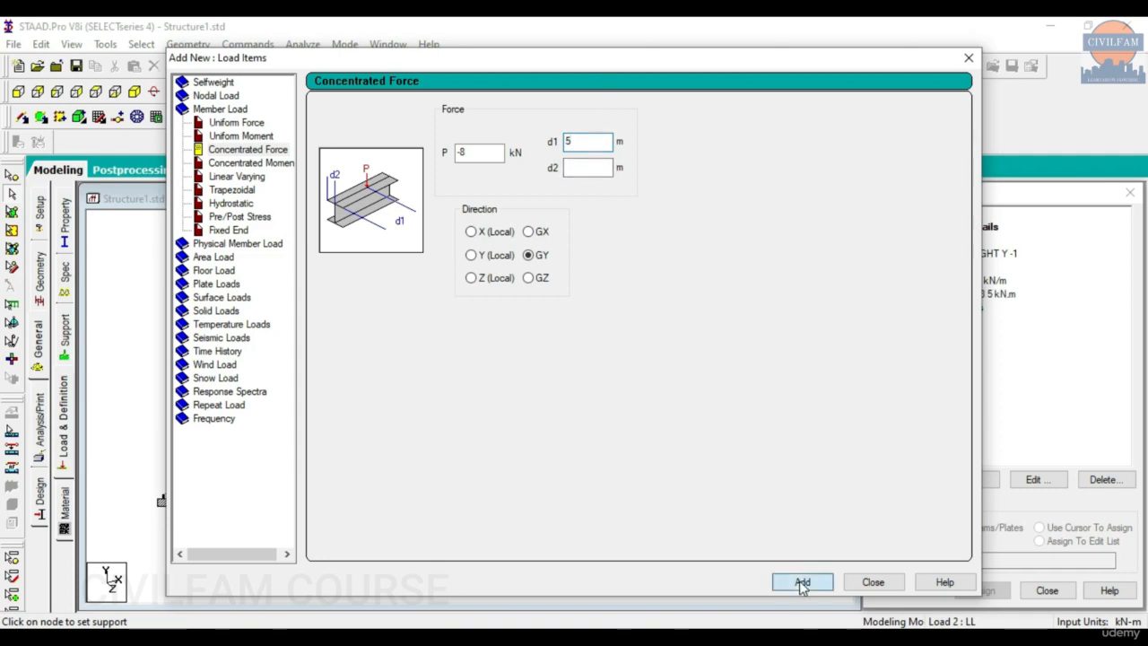
left_click(872, 581)
Step: Assign the -8 kN/m uniform load to the beam between nodes 3 and 4 using the cursor
left_click(980, 282)
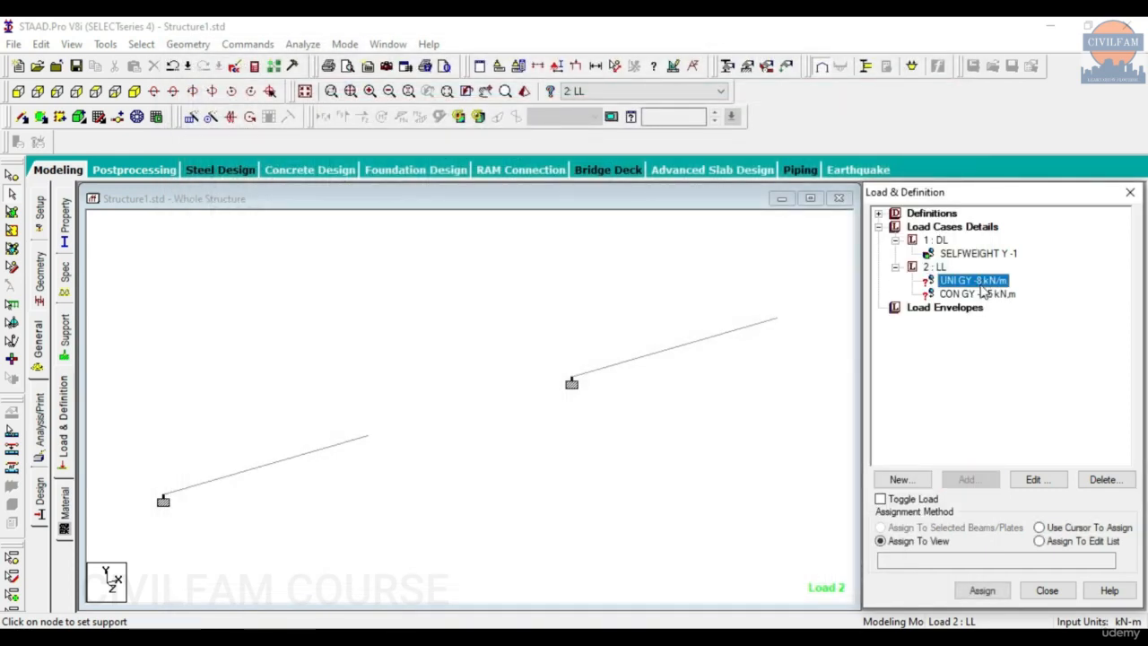
left_click(982, 590)
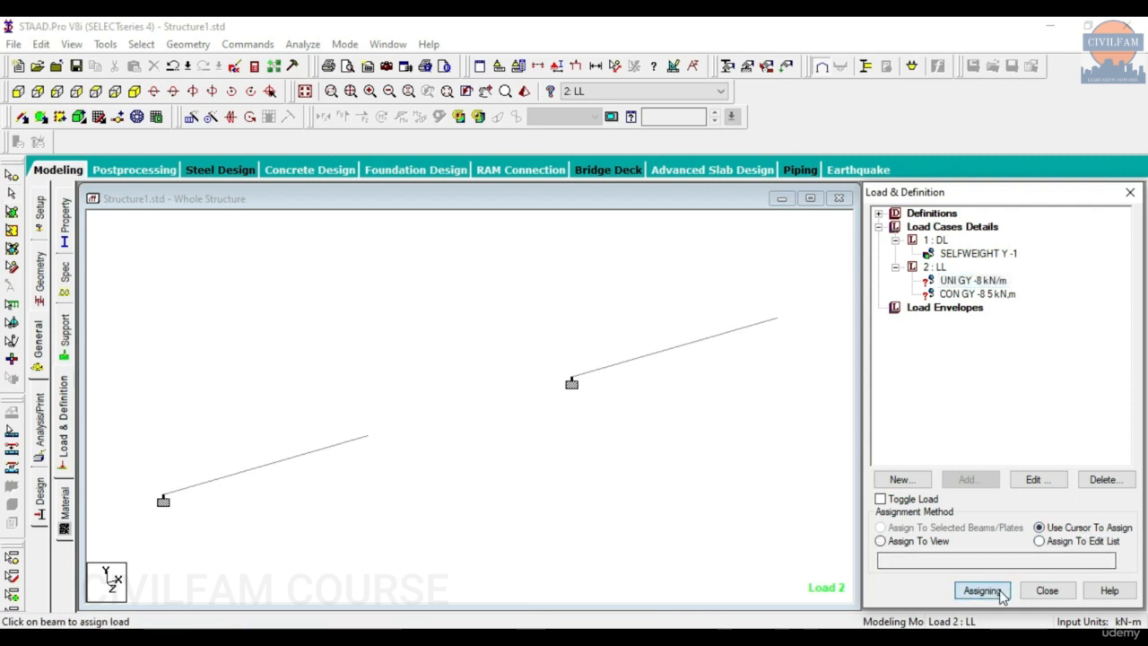
left_click(683, 348)
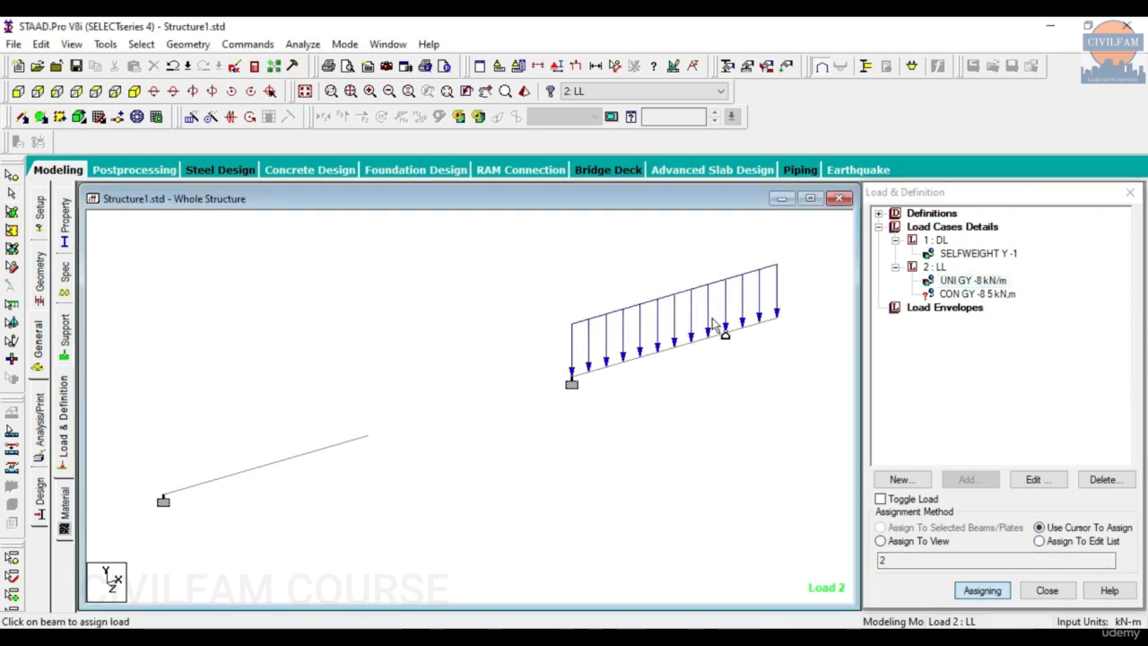
Step: Review the concentrated force's settings and assign it to the beam between nodes 1 and 2 using the cursor
left_click(1002, 295)
left_click(982, 590)
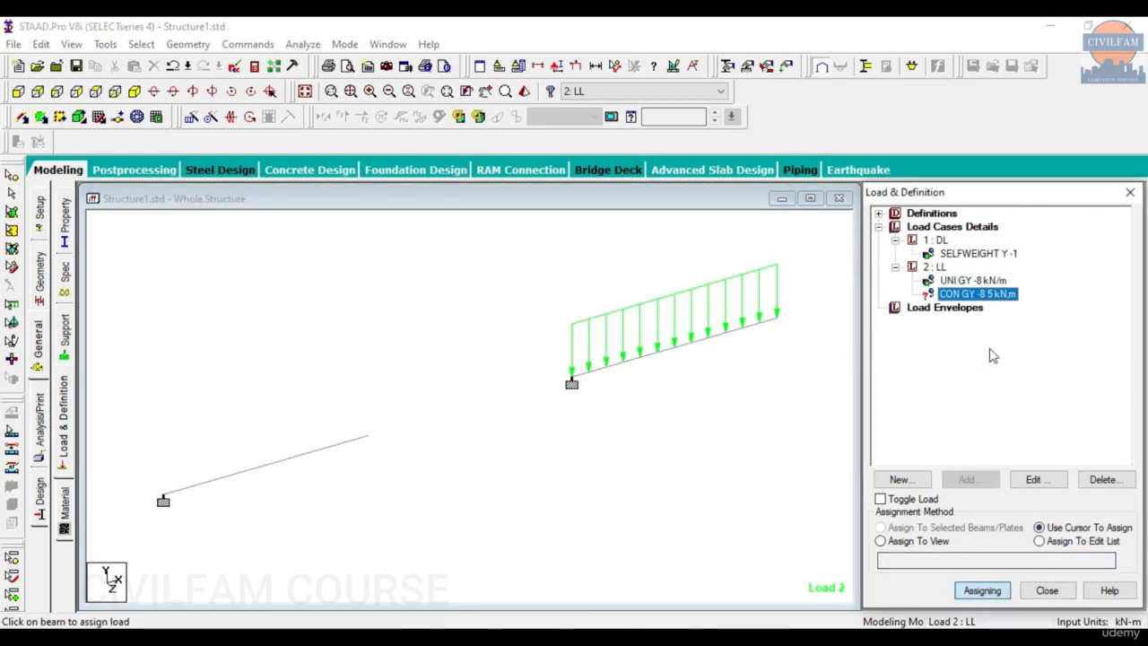
left_click(1034, 480)
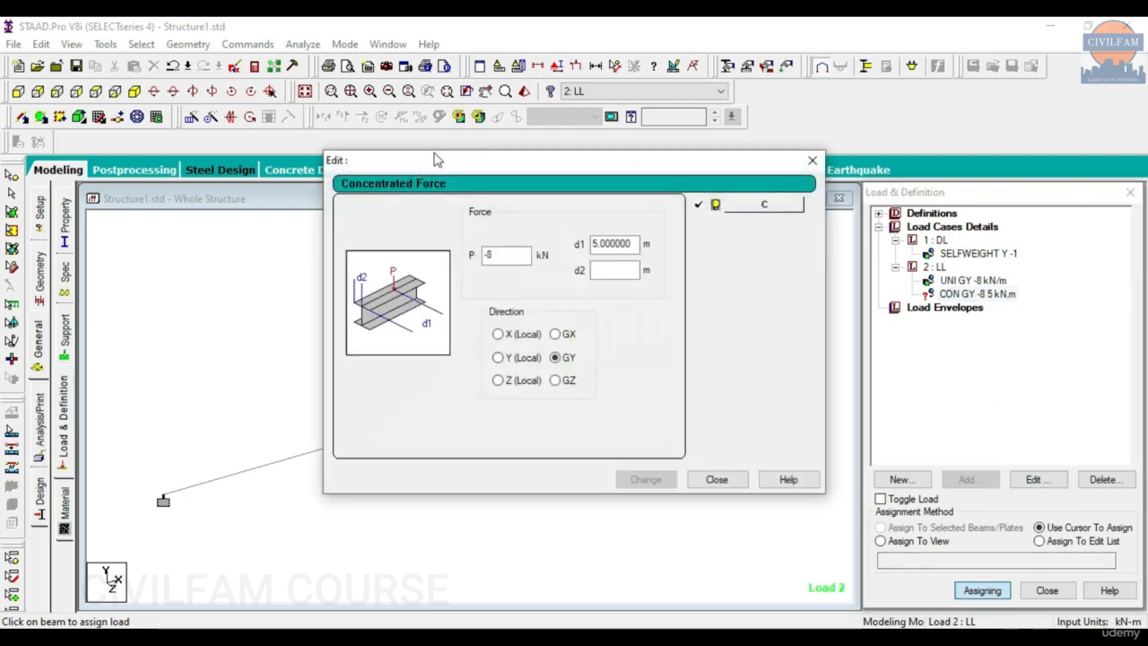
left_click(717, 480)
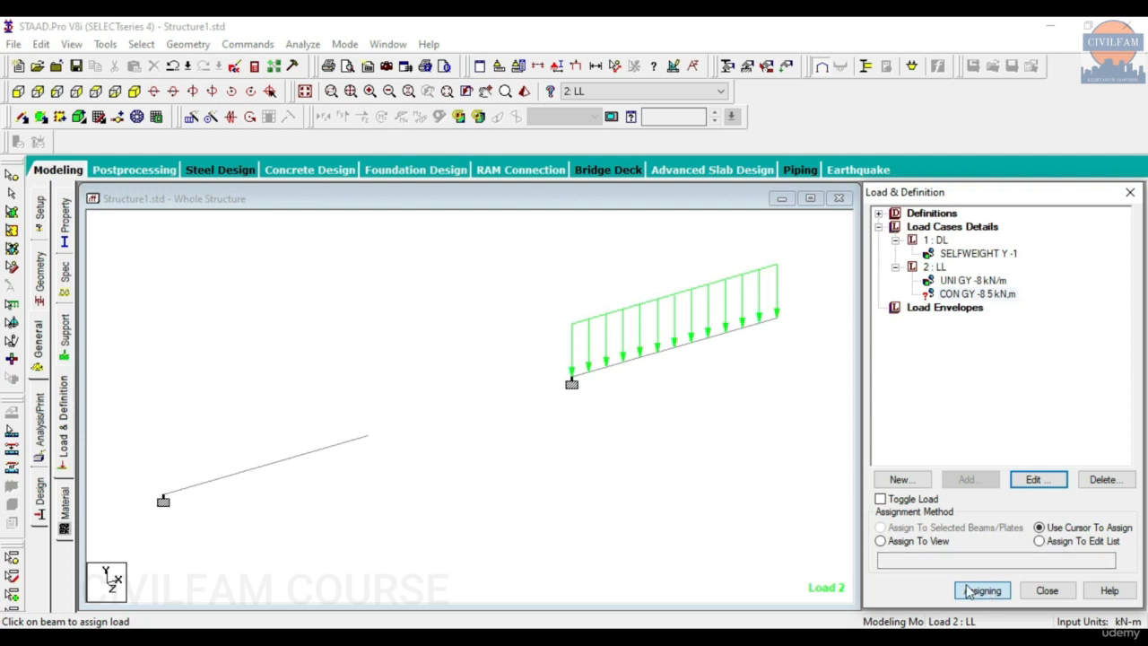
left_click(265, 464)
left_click(265, 463)
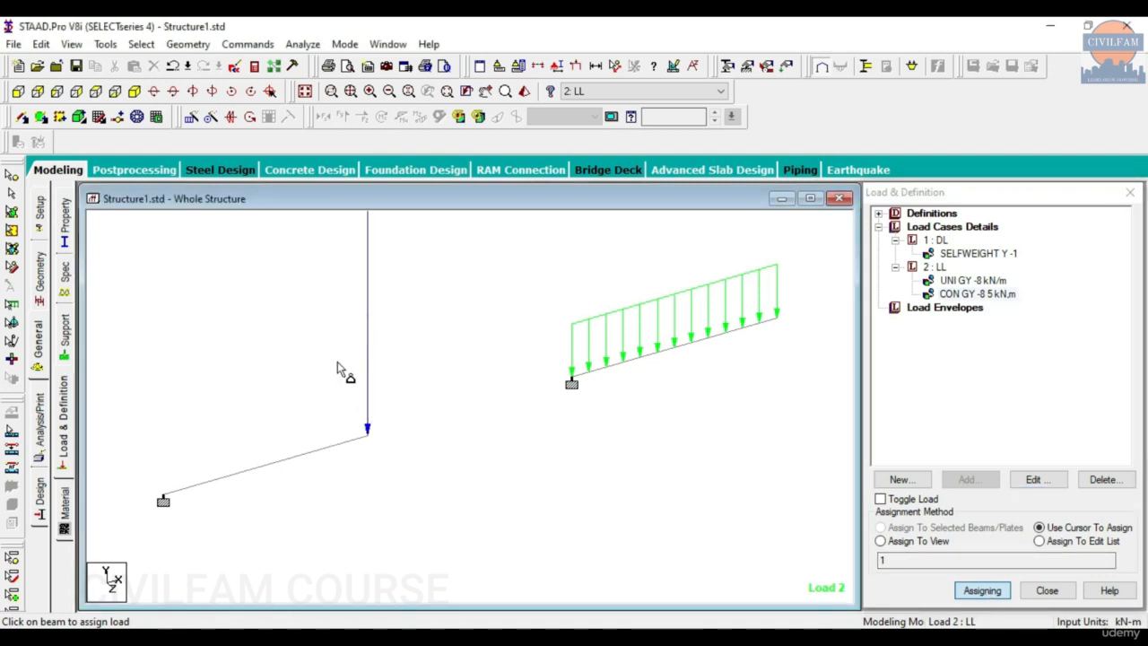
key("Escape")
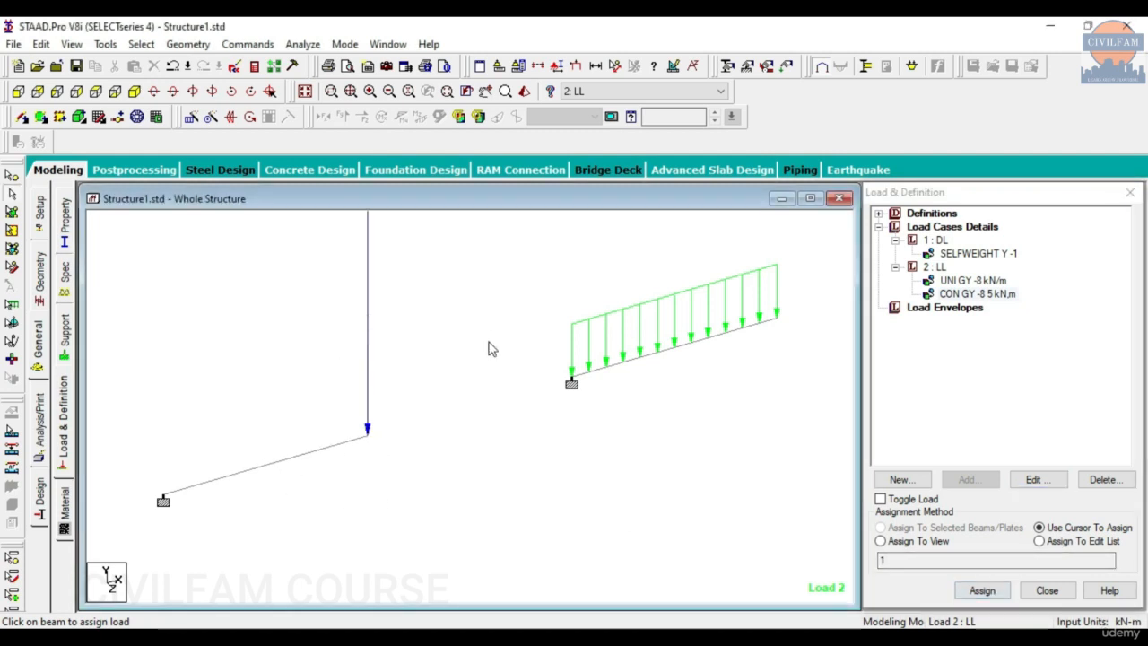
Step: Turn on the Load Values labels in the structure diagram
left_click(556, 72)
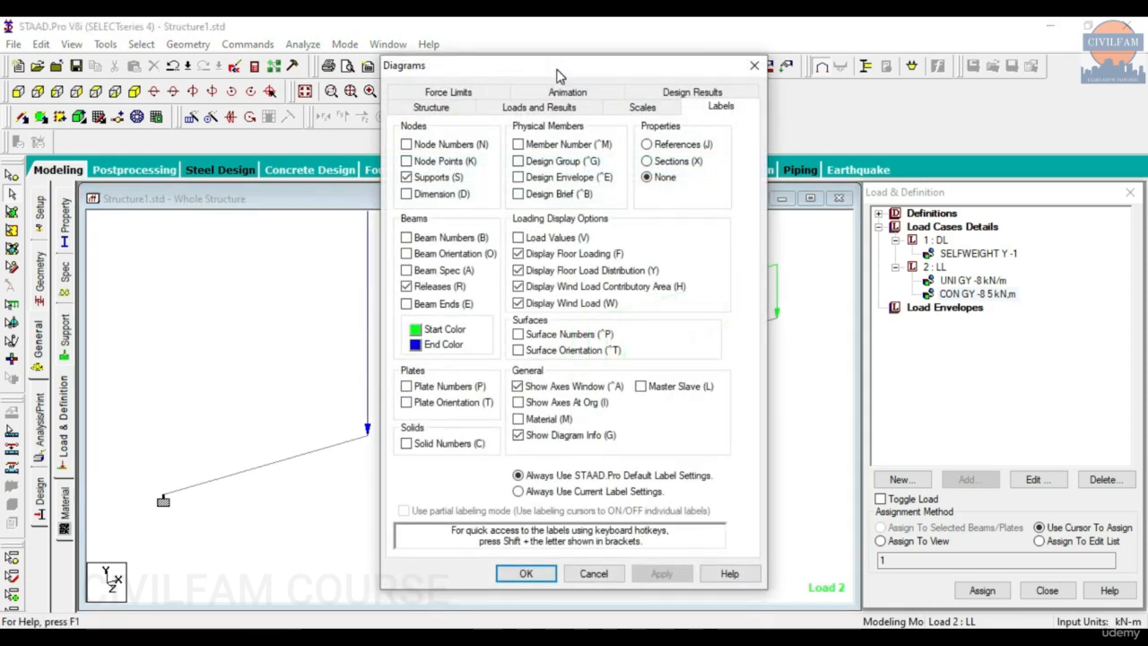
left_click(529, 238)
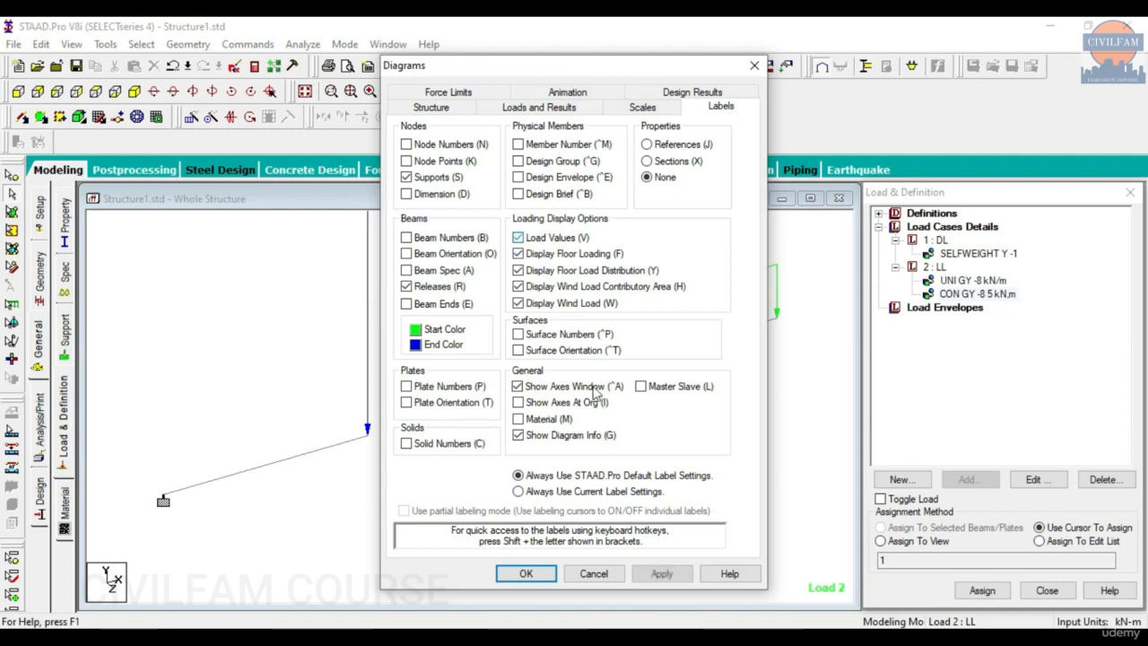
left_click(526, 574)
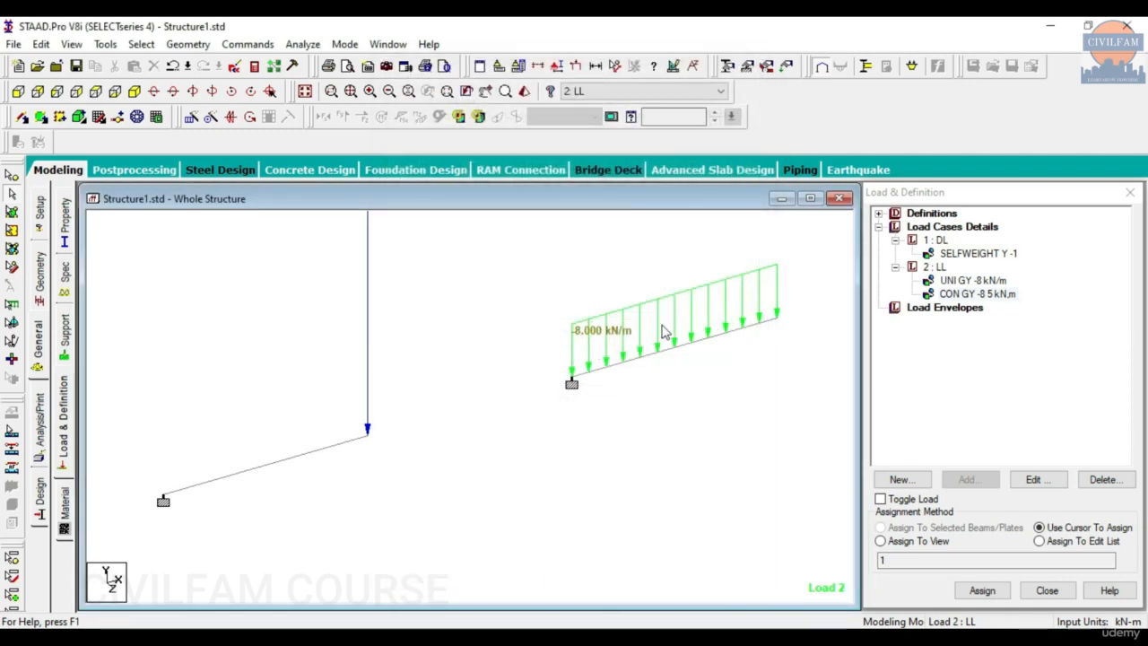
Step: Set the diagram's point force load scale to 10 kN per m
left_click(556, 70)
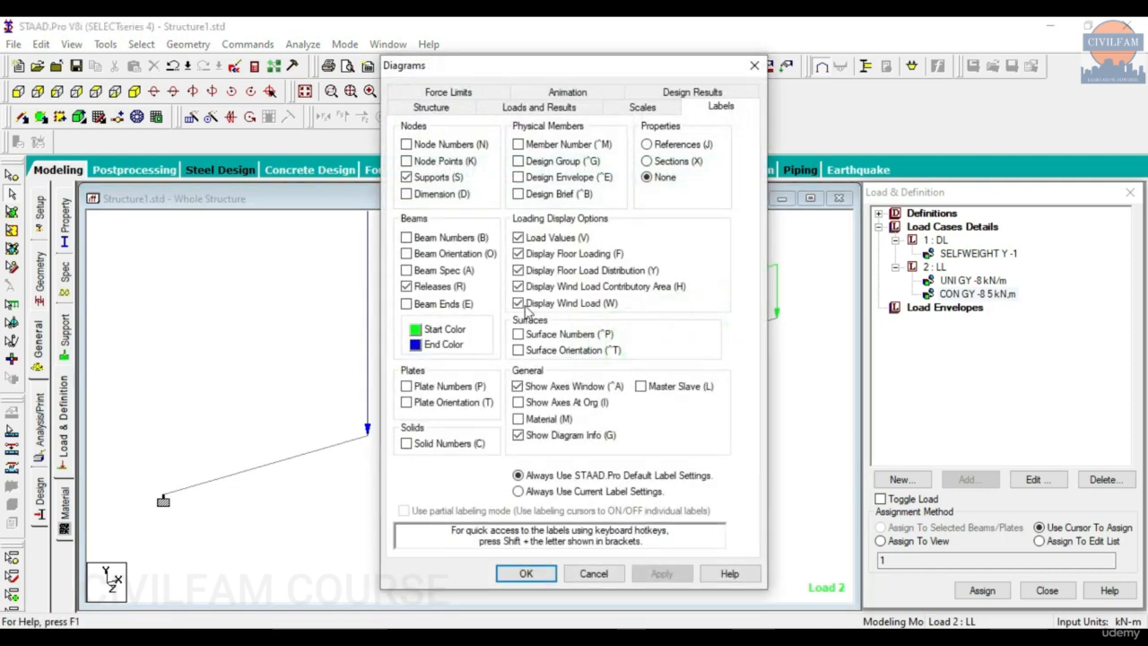
left_click(642, 107)
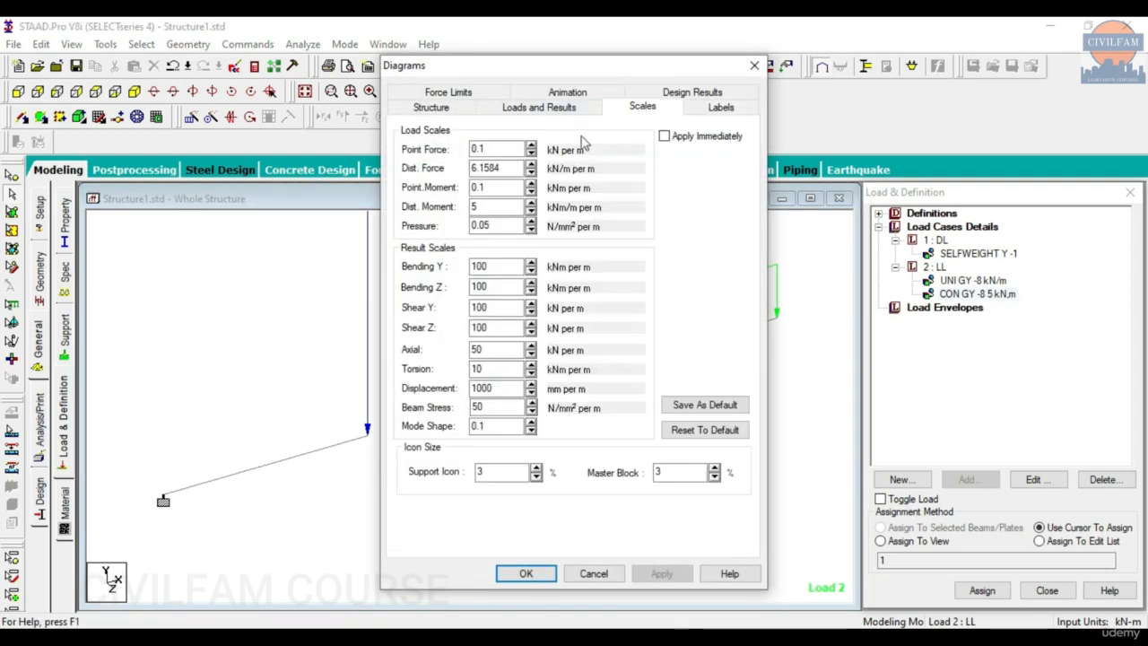
double_click(499, 148)
type("10")
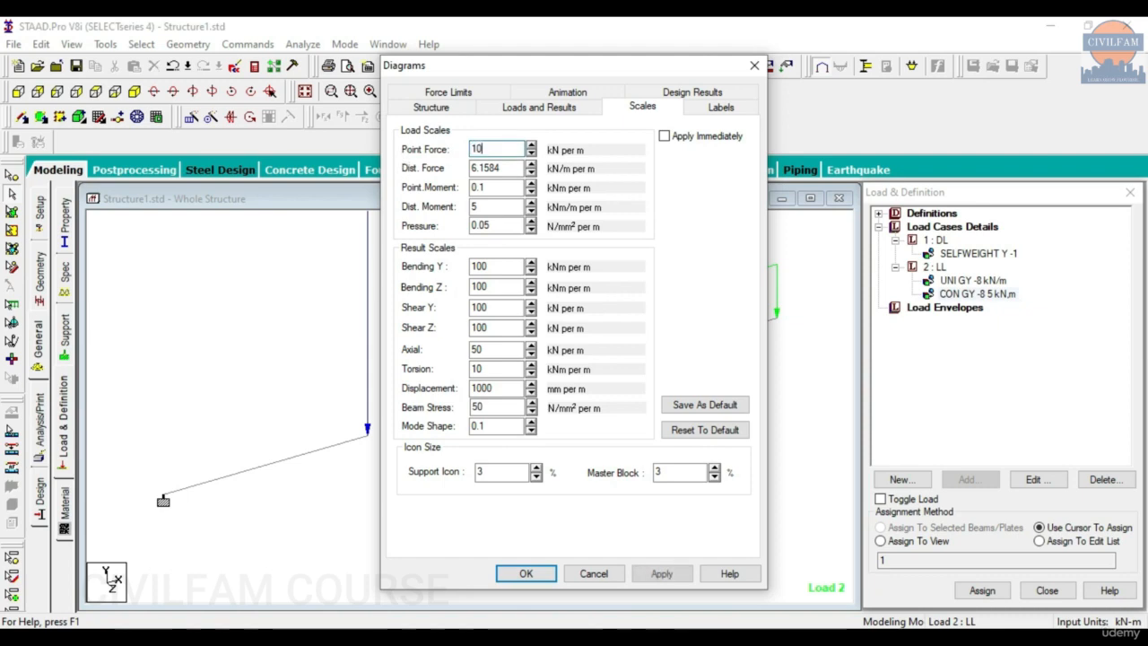
left_click(535, 575)
scroll(362, 420, "up", 1)
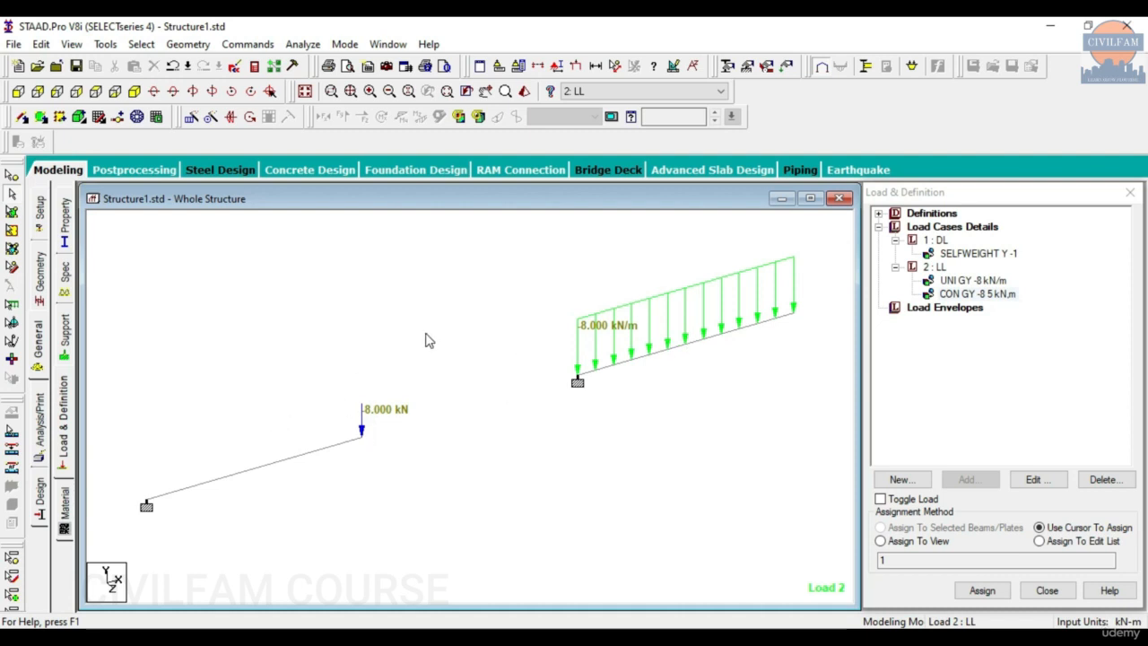
Step: Add a Perform Analysis command to the model
left_click(254, 44)
mouse_move(265, 318)
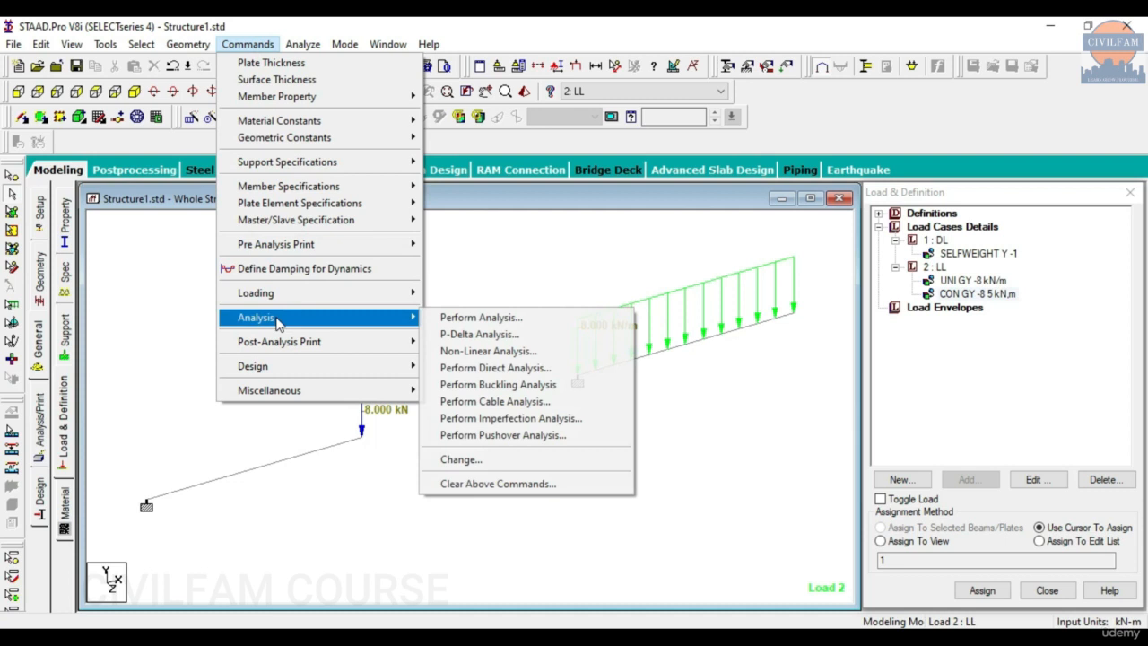
left_click(482, 317)
left_click(514, 426)
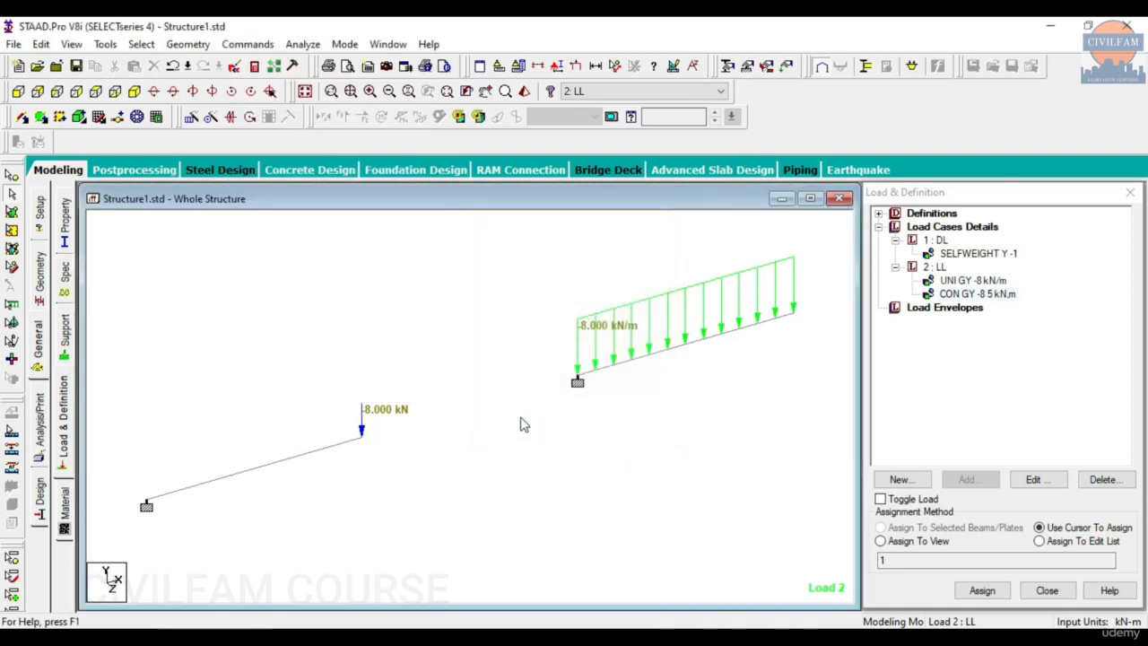
Step: Save the structure, run the analysis and enter post-processing mode with load cases 1 DL and 2 LL selected for results
left_click(303, 44)
left_click(331, 63)
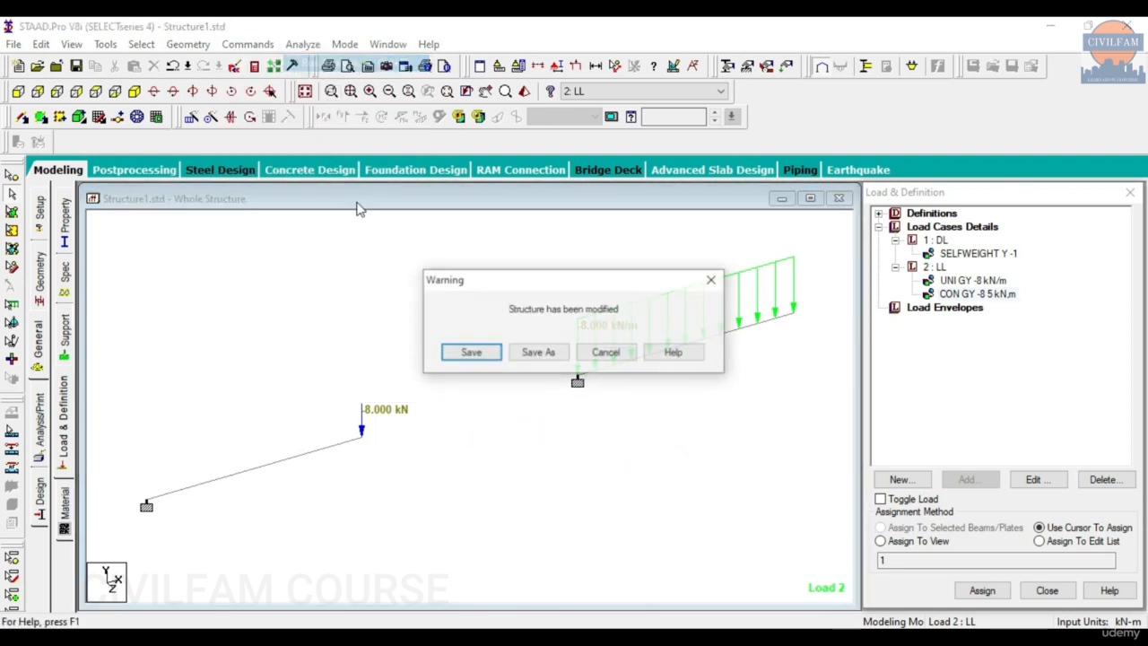
left_click(471, 351)
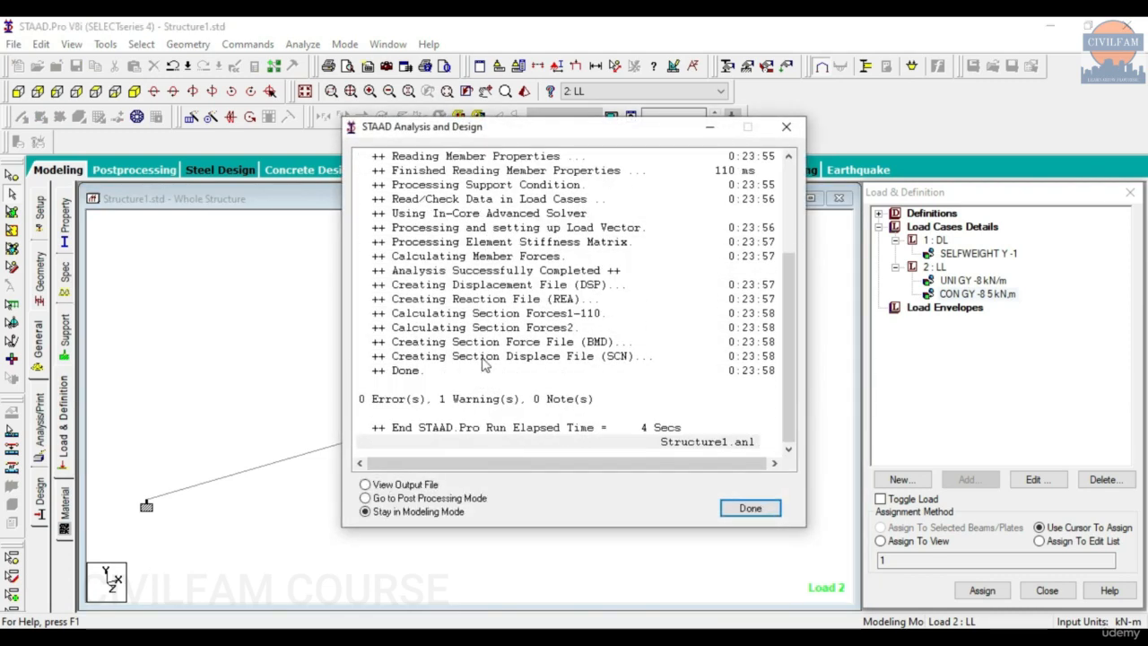
left_click(443, 498)
left_click(749, 508)
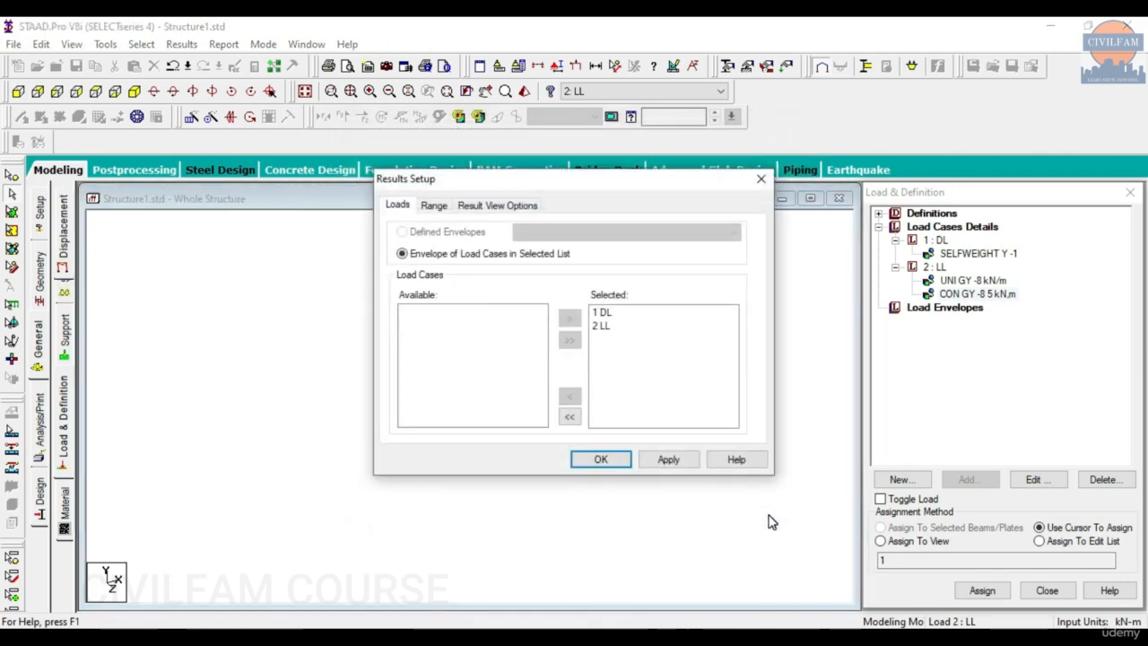
left_click(610, 456)
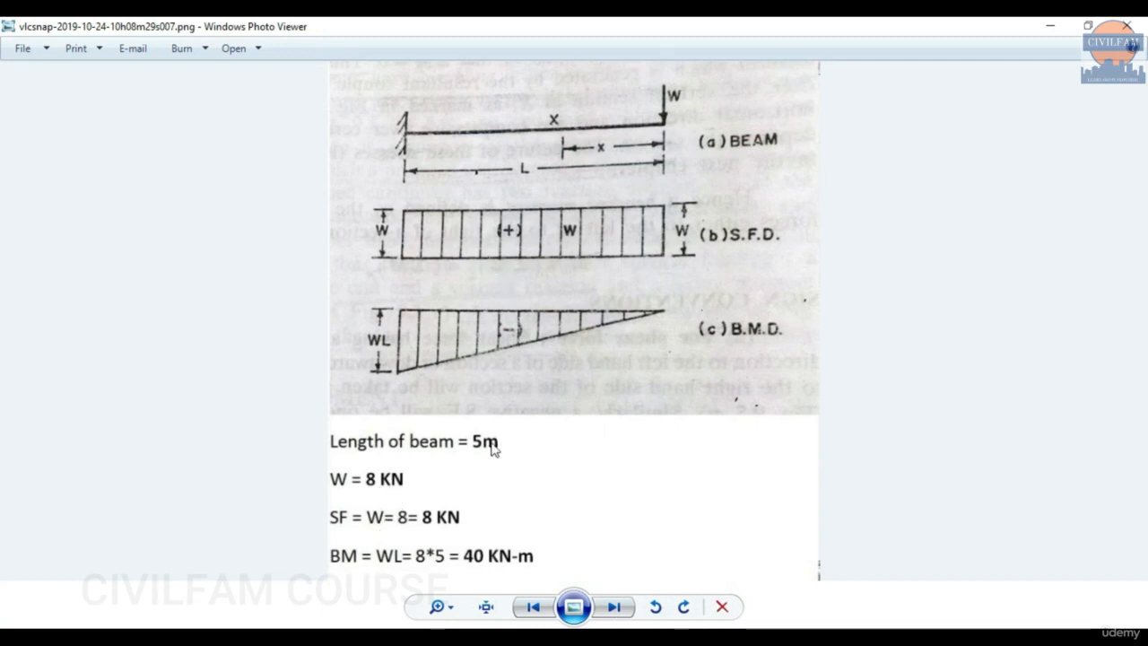
Step: Switch back to STAAD.Pro and show only the Bending Z diagram of both cantilevers in front view
left_click(1050, 27)
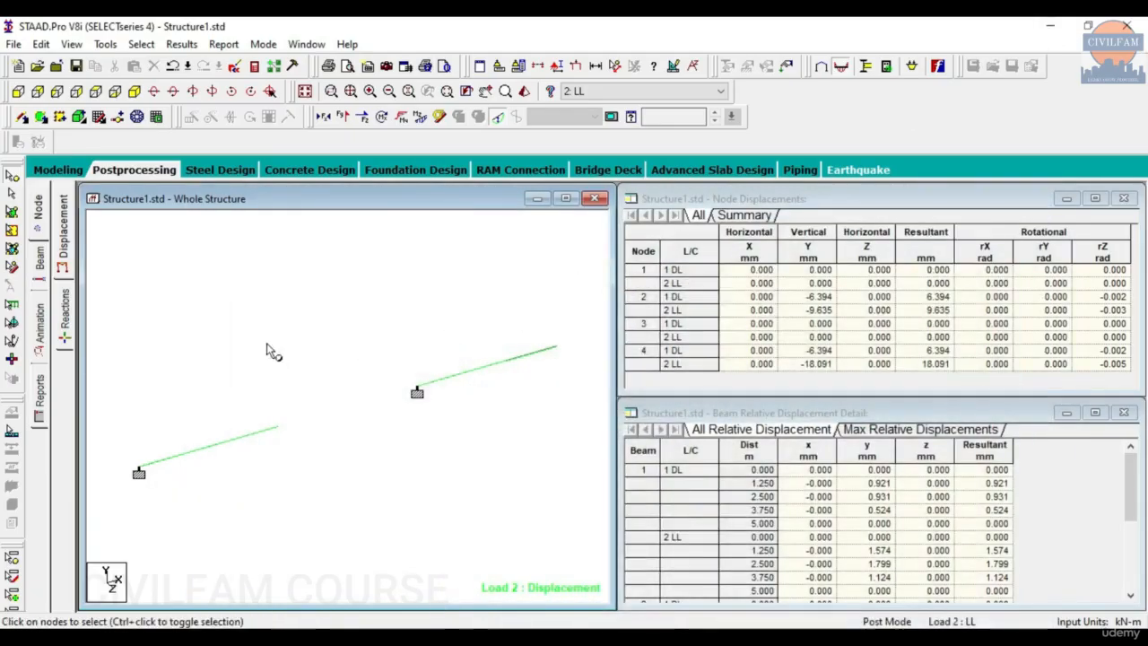
left_click(18, 92)
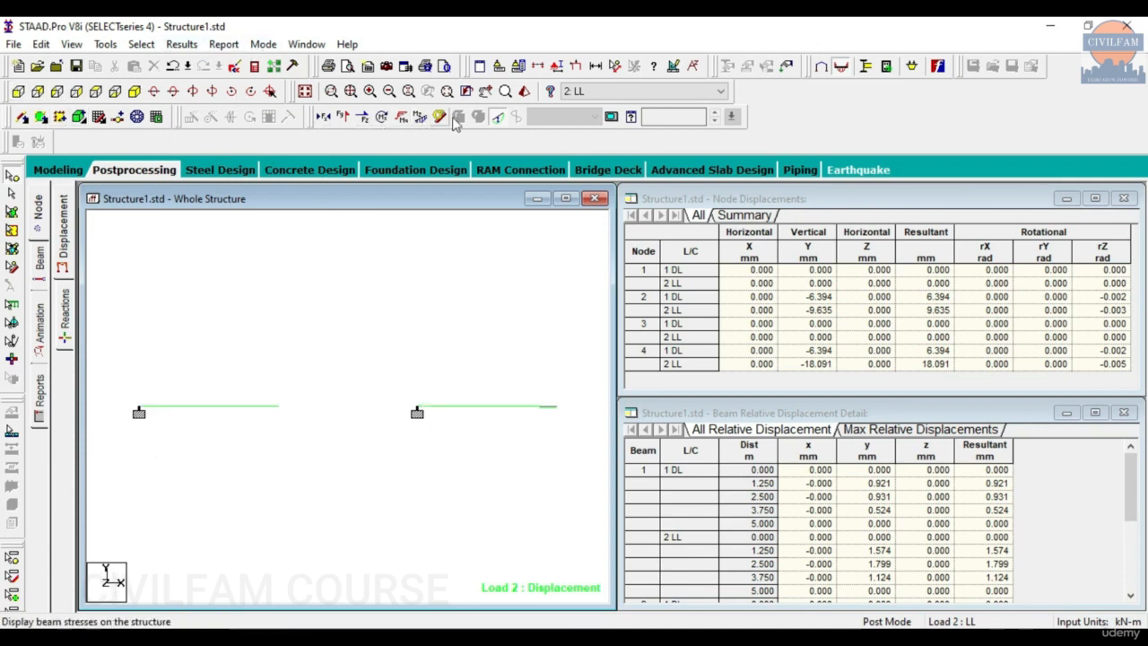
left_click(418, 124)
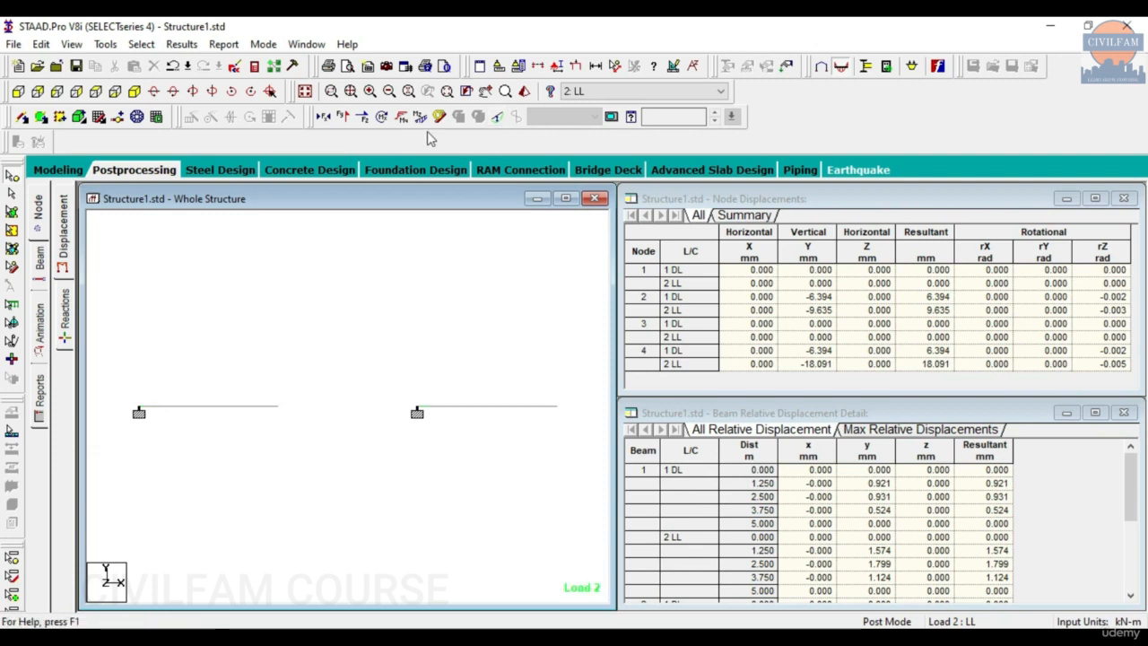
left_click(344, 121)
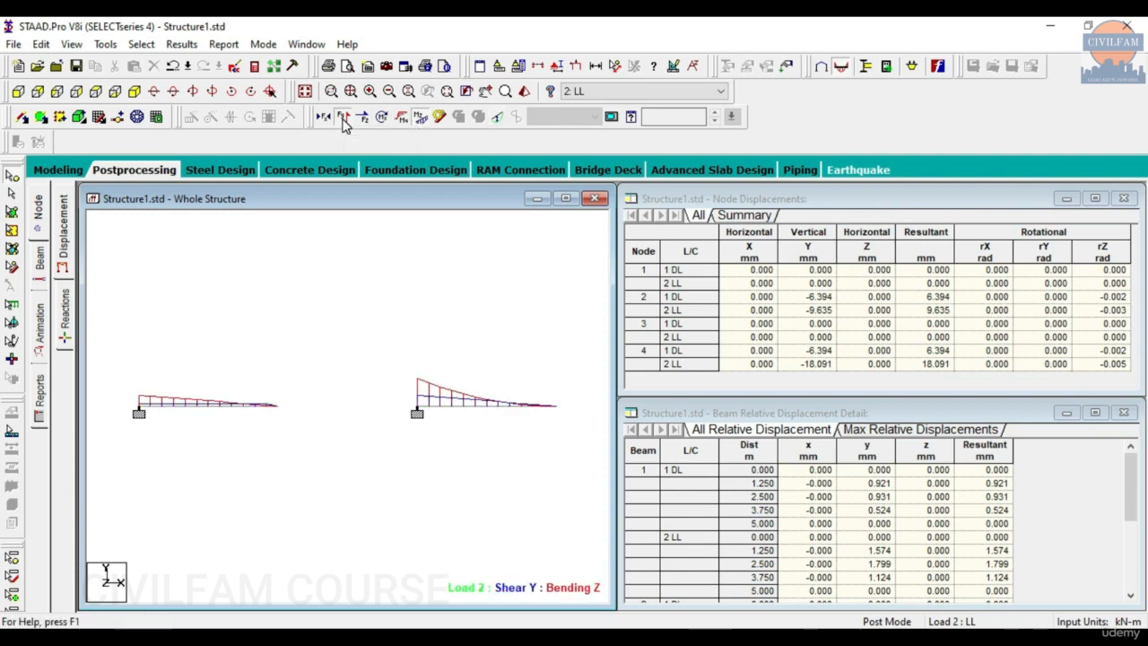
left_click(344, 122)
Step: Annotate the maximum bending values on all beams, leaving the shear annotation unselected
left_click(181, 44)
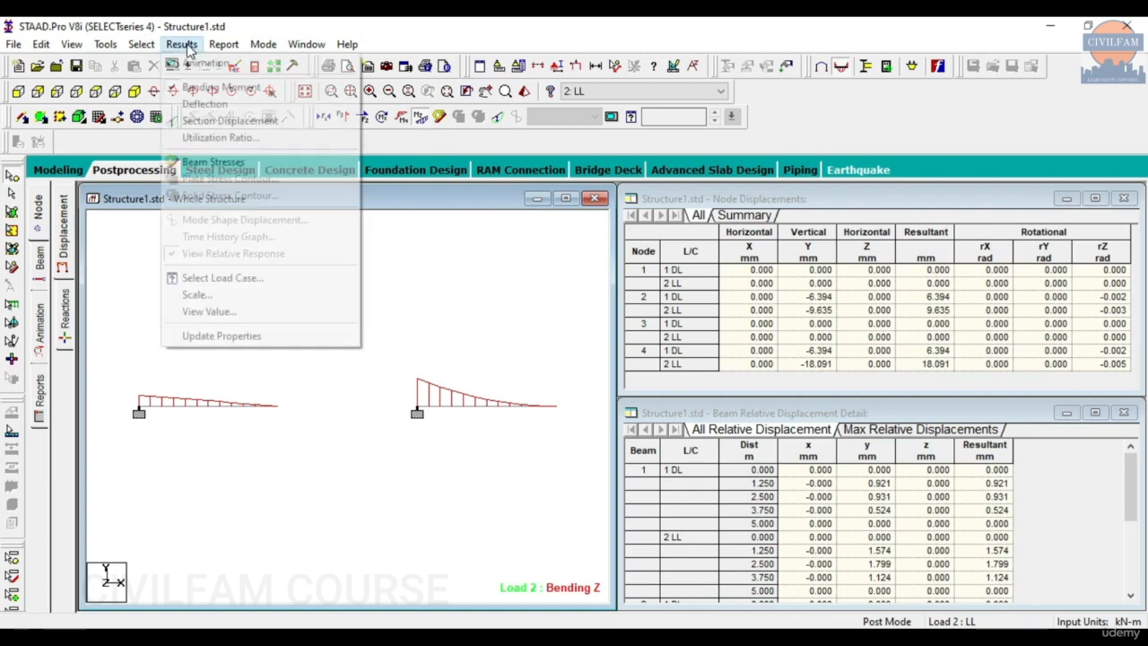
left_click(208, 309)
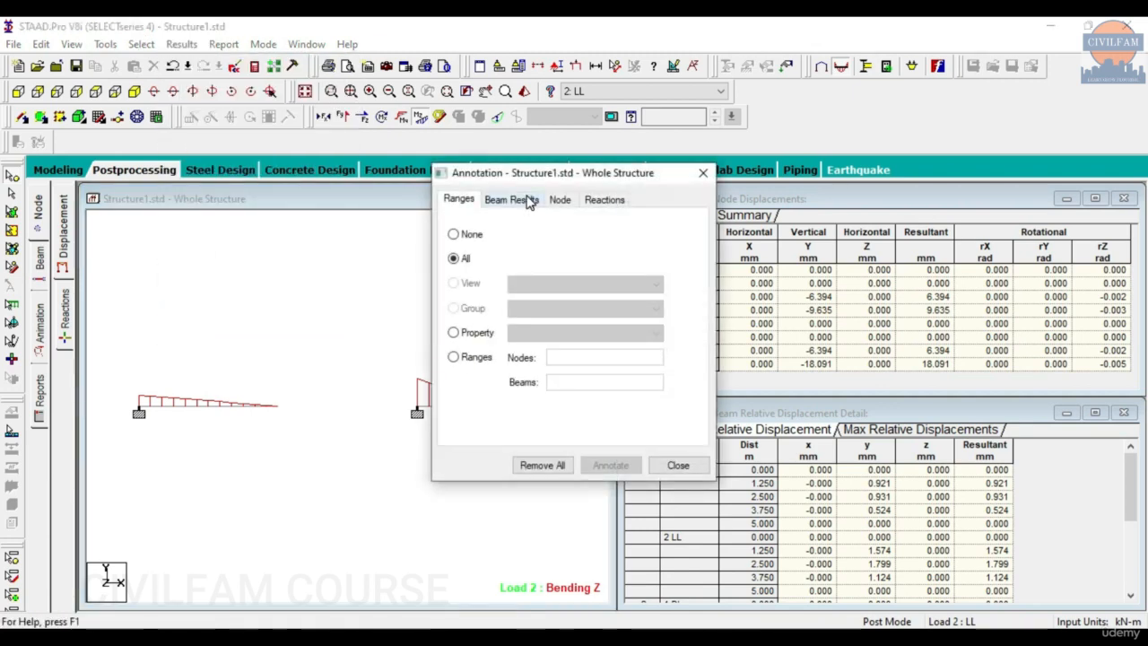
left_click(525, 199)
left_click(542, 240)
left_click(542, 283)
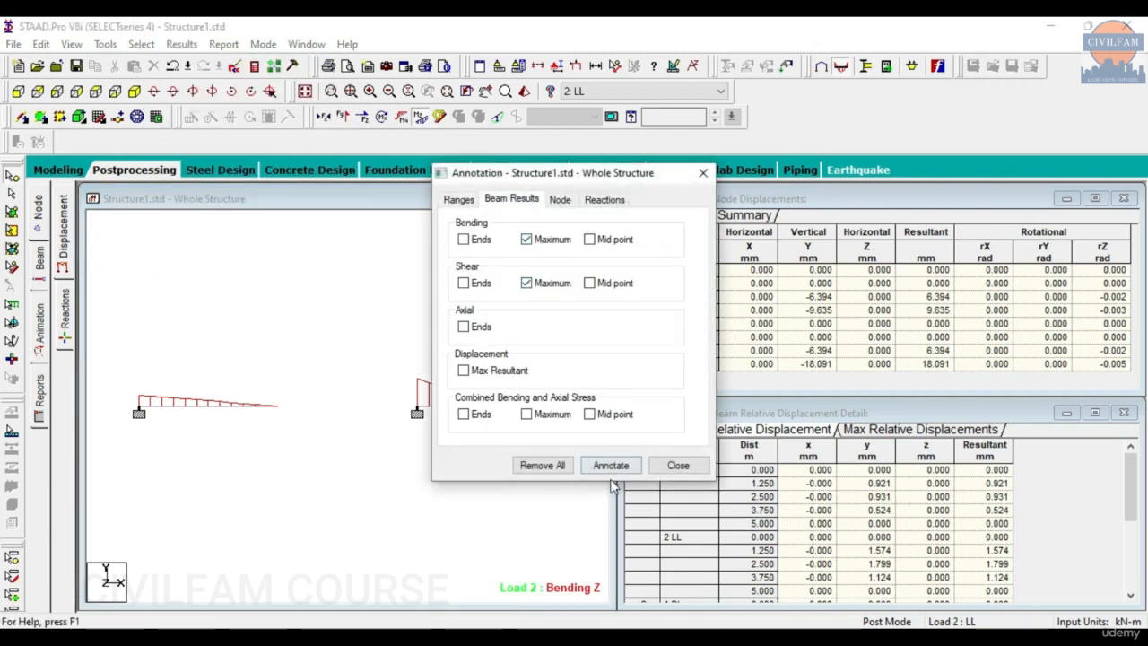
left_click(611, 465)
left_click(697, 366)
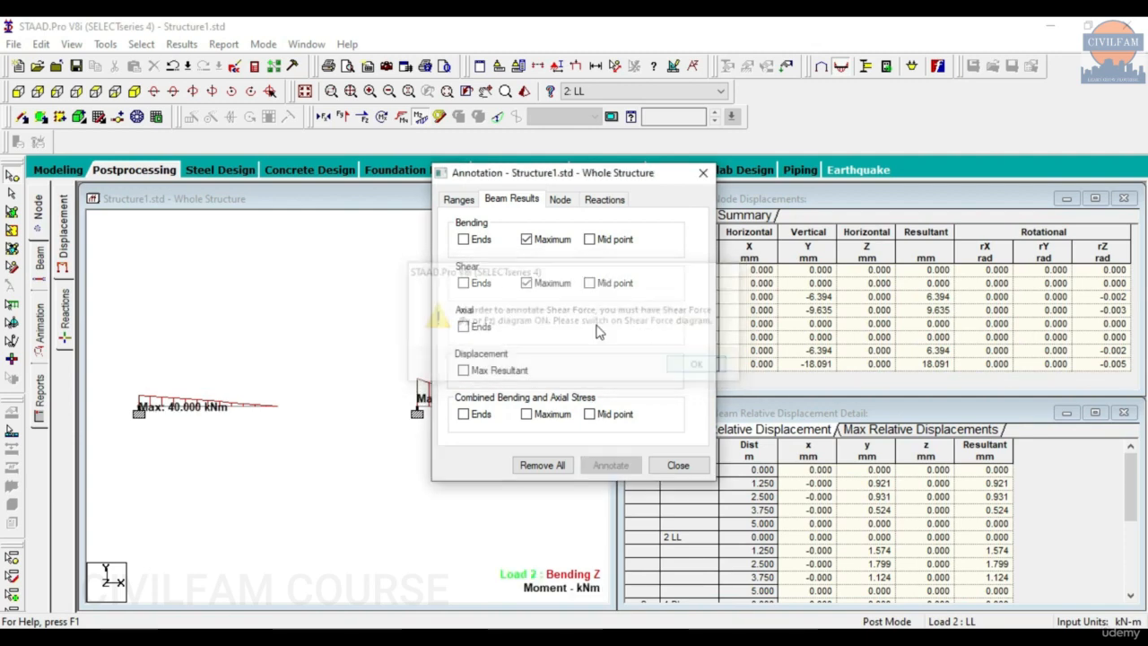
left_click(527, 283)
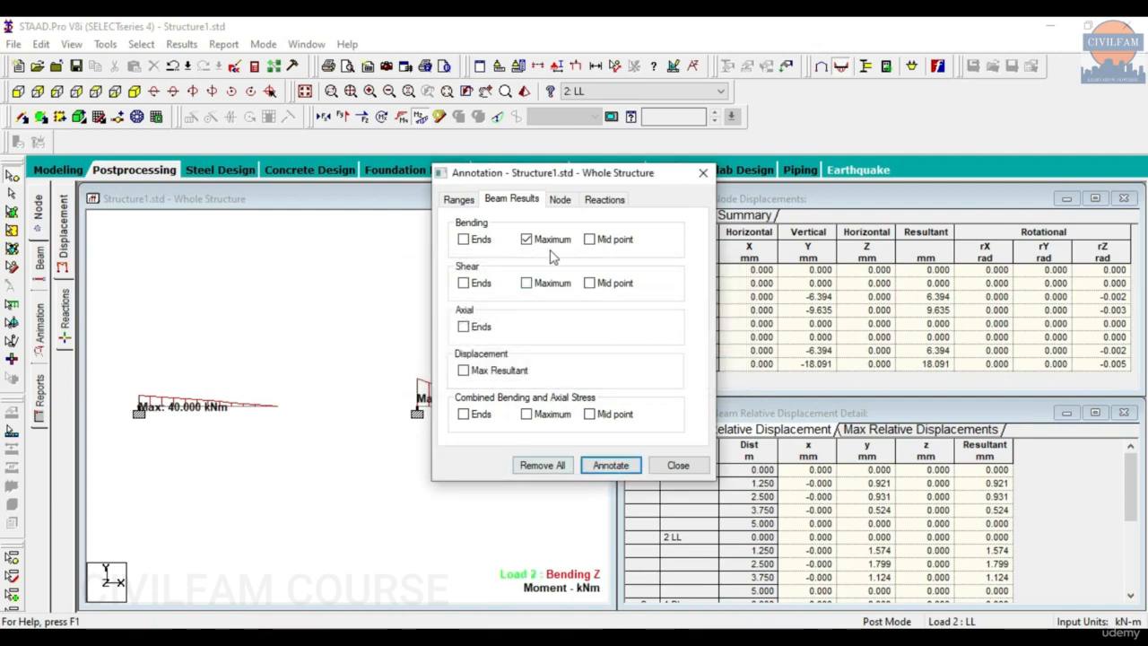
Step: Compare the annotated bending moments with the hand-calculation images for the point-load and uniform-load cantilevers
left_click_drag(551, 171, 912, 169)
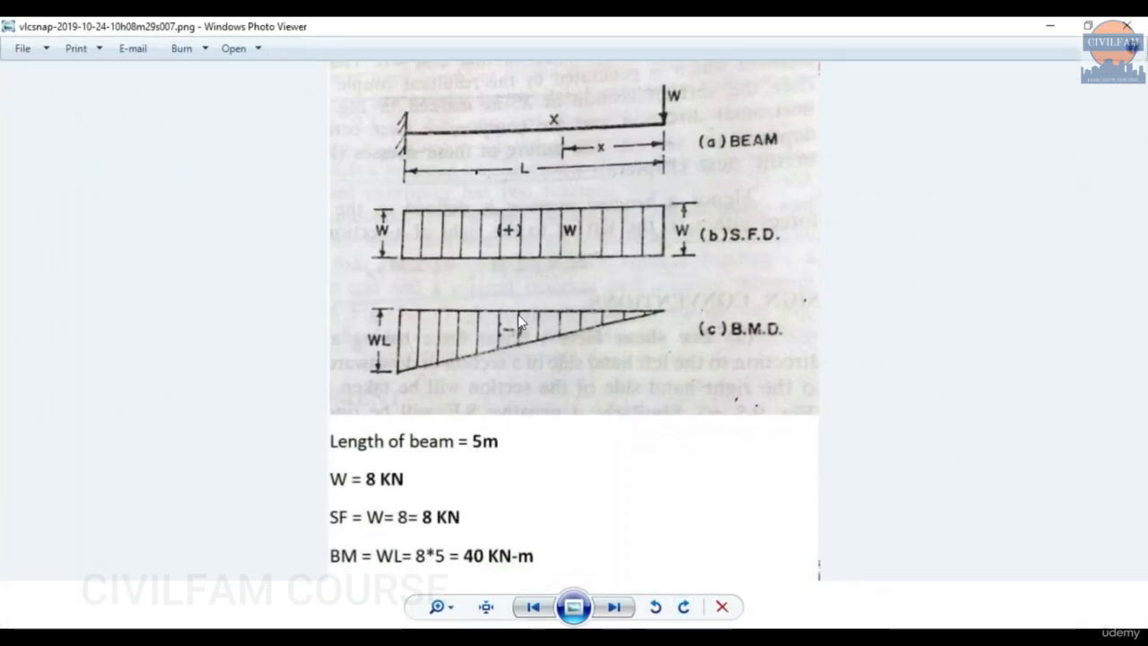
left_click(625, 613)
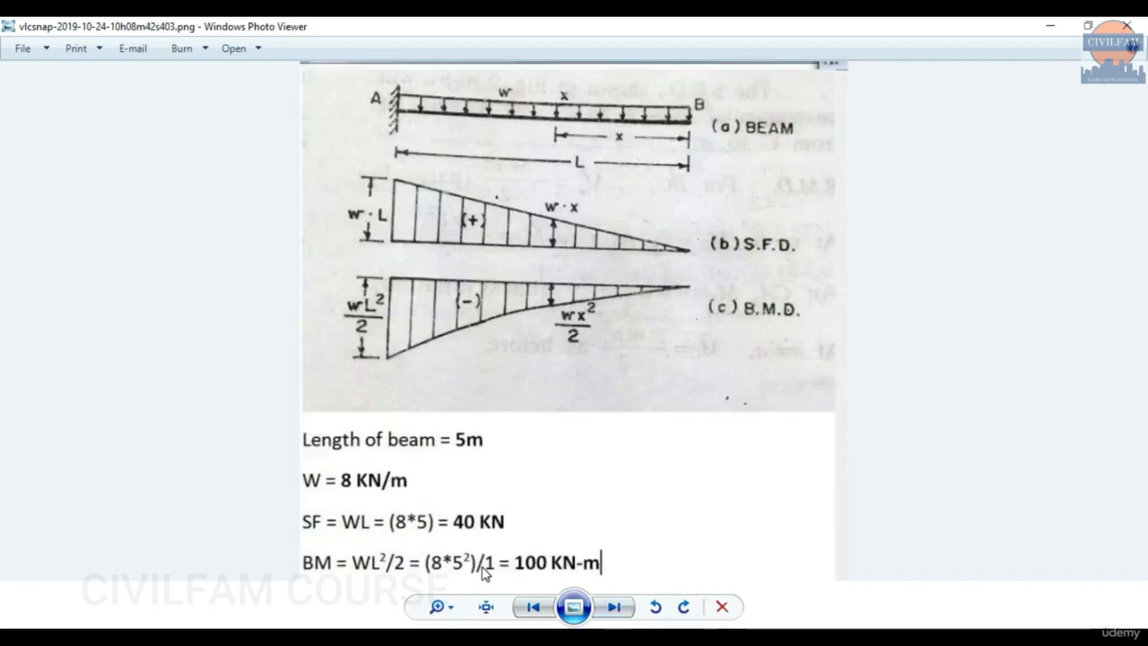
left_click(1050, 26)
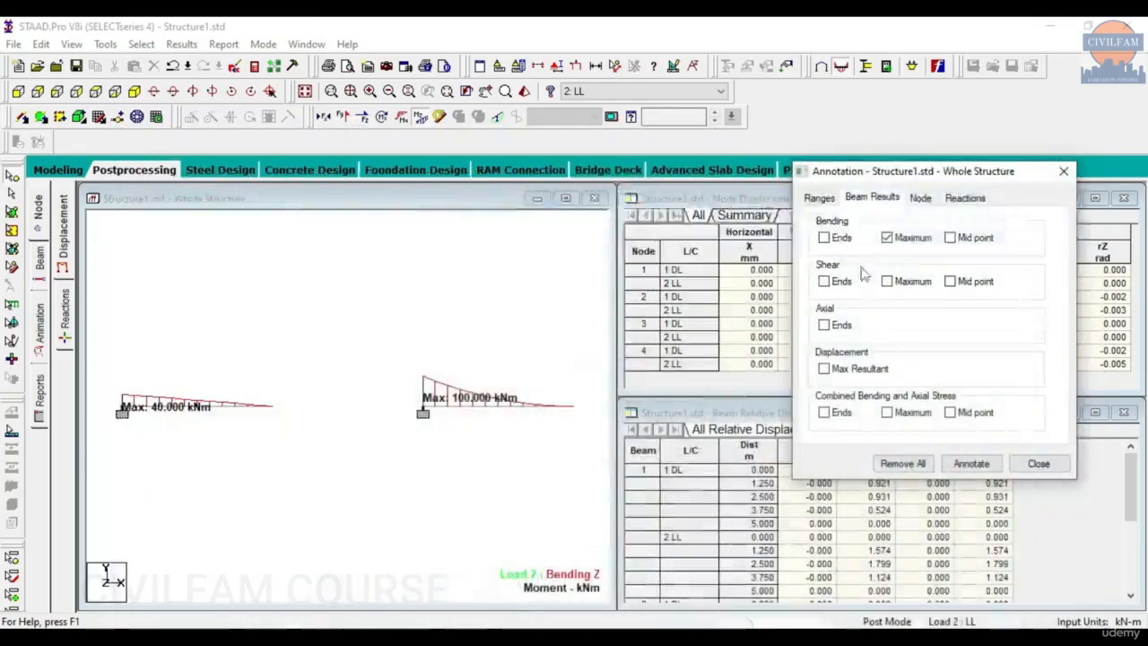
Step: Replace the Bending Z diagram with Shear Y and annotate only the maximum shear values on the beams
left_click(905, 239)
left_click(401, 116)
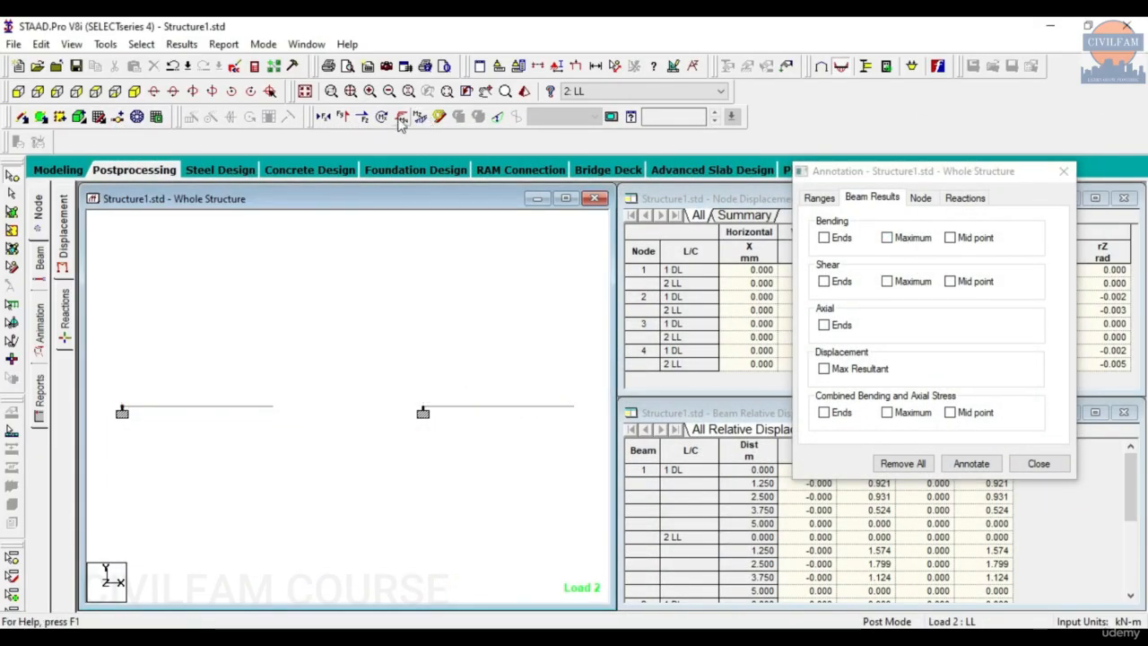
left_click(345, 117)
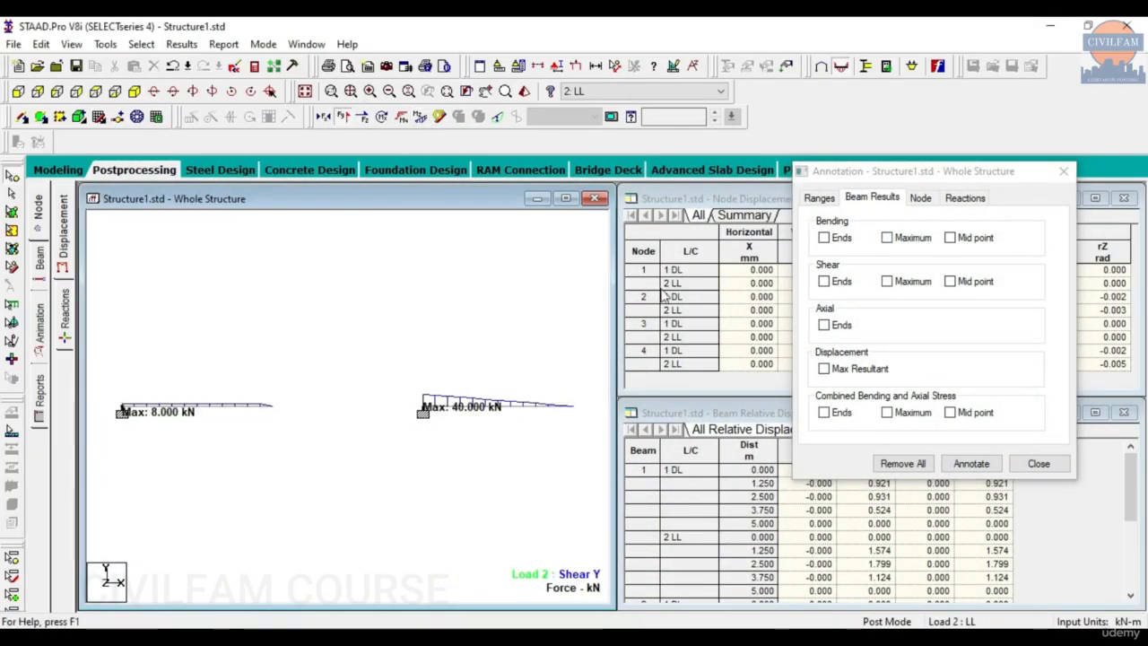
left_click(901, 287)
left_click(971, 463)
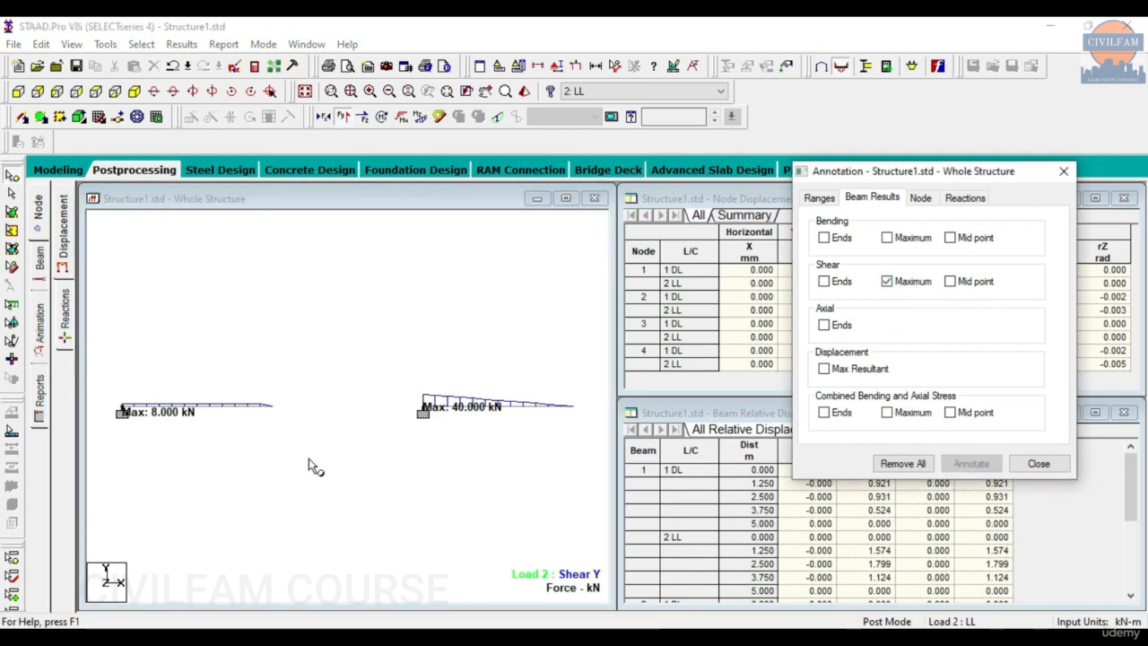
Step: Compare the annotated shear forces with the hand-calculation images for both cantilevers in Windows Photo Viewer
left_click(740, 637)
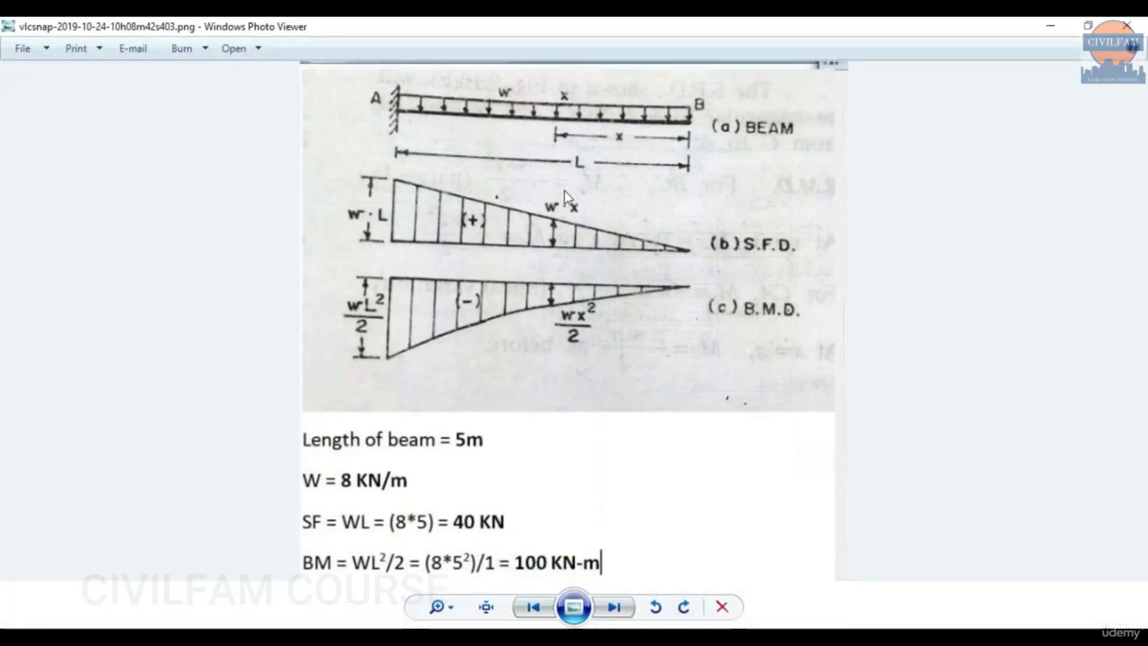
left_click(533, 606)
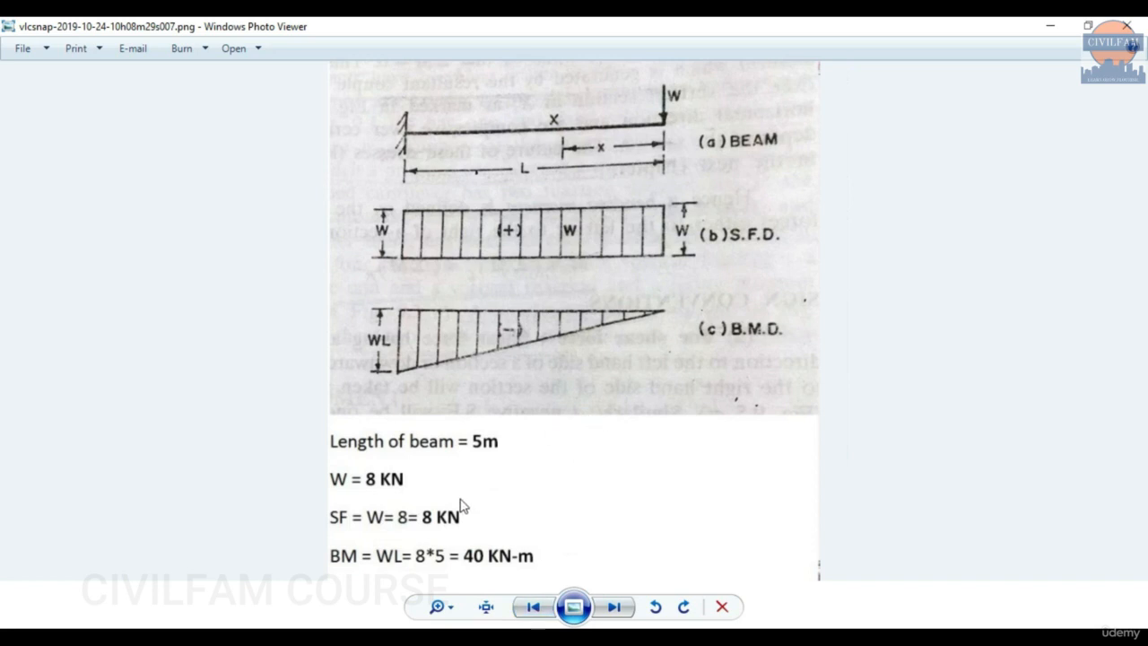
left_click(613, 607)
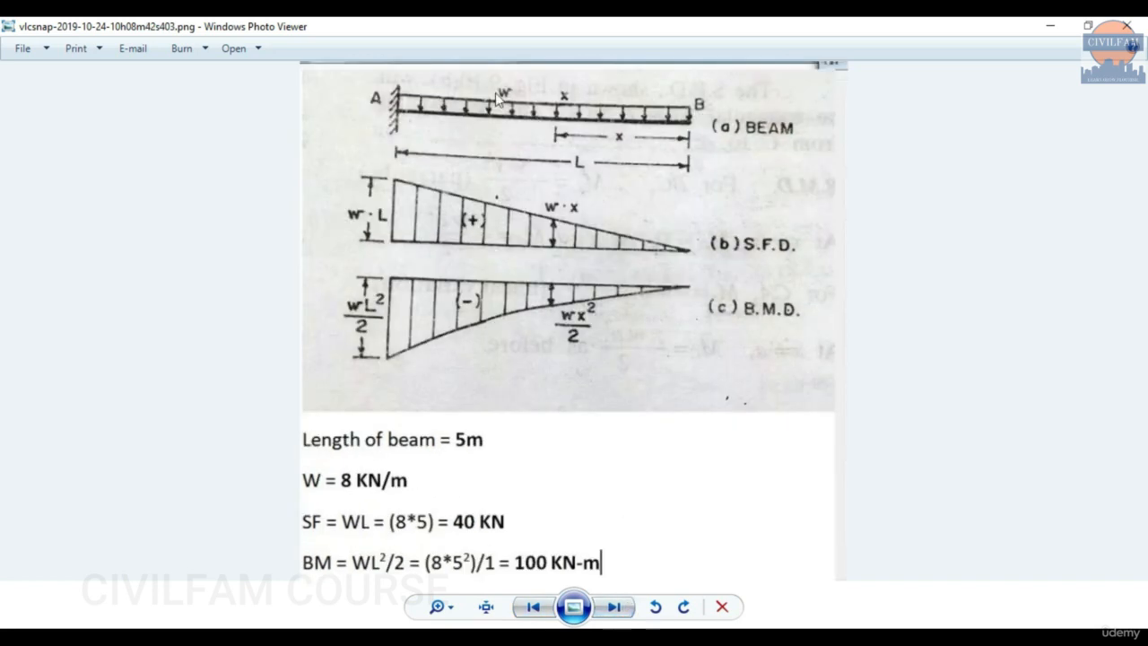
left_click(1050, 26)
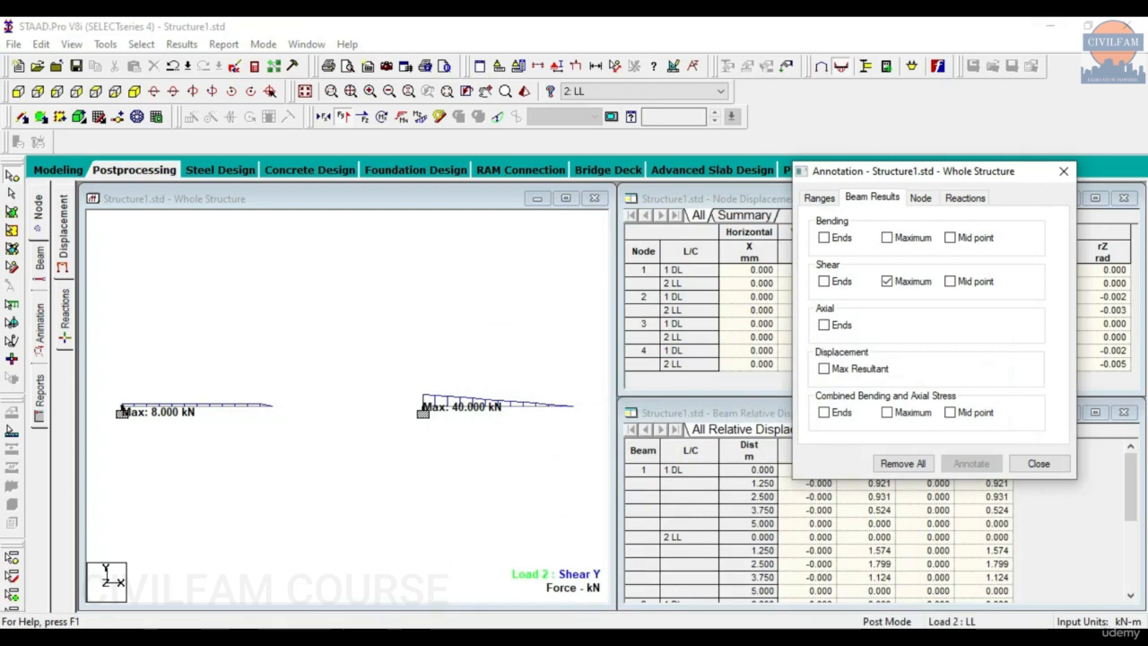
mouse_move(655, 628)
left_click(612, 547)
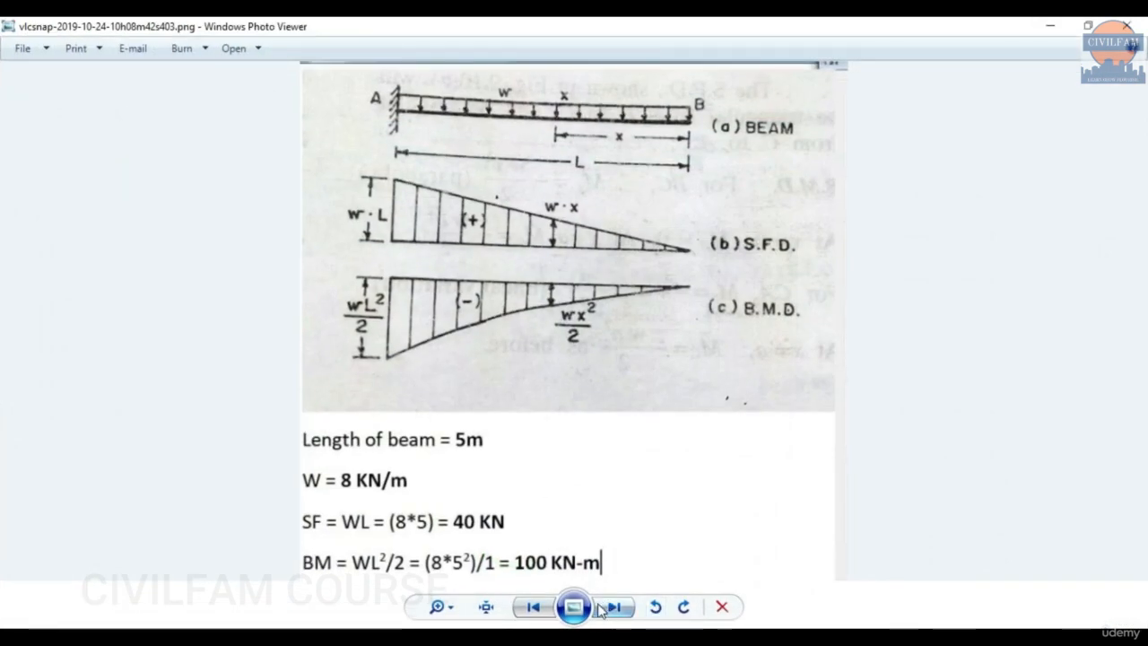
left_click(533, 607)
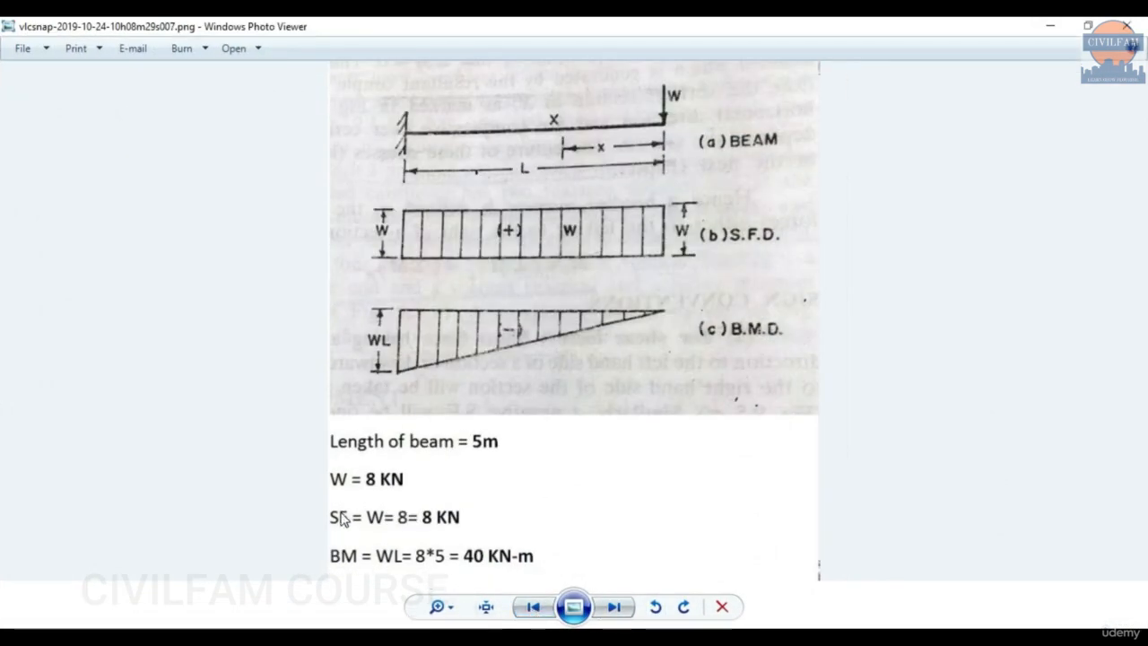
left_click(613, 606)
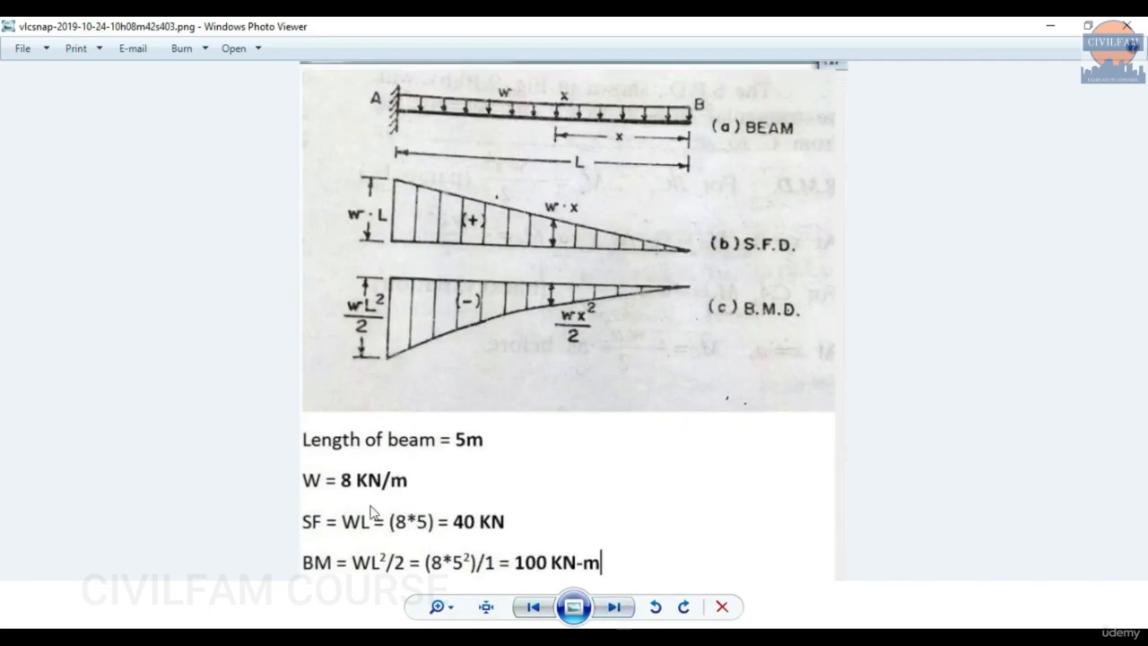
left_click(1112, 26)
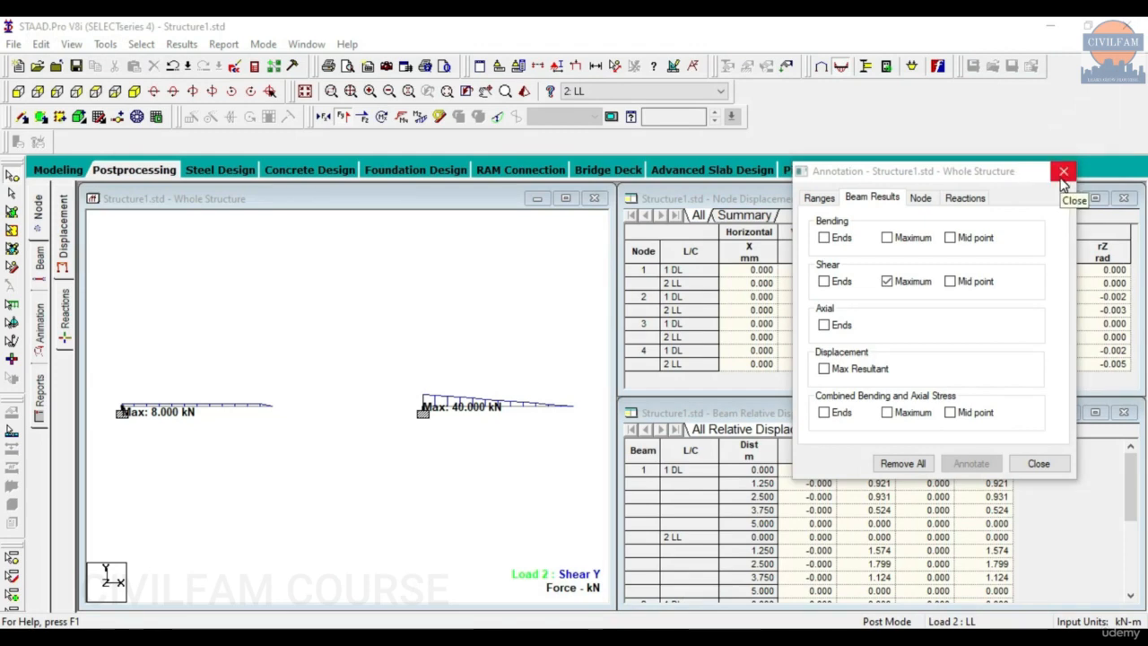
Step: Close the annotation settings and return to modeling mode at the section properties of the whole structure
left_click(1063, 172)
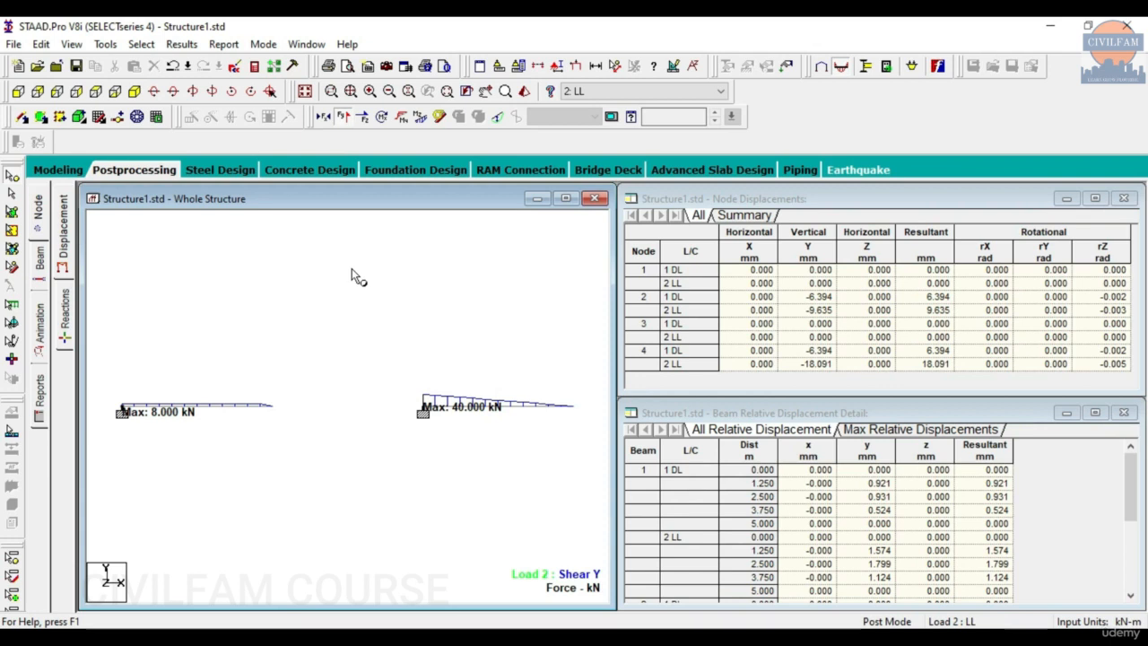
left_click(57, 169)
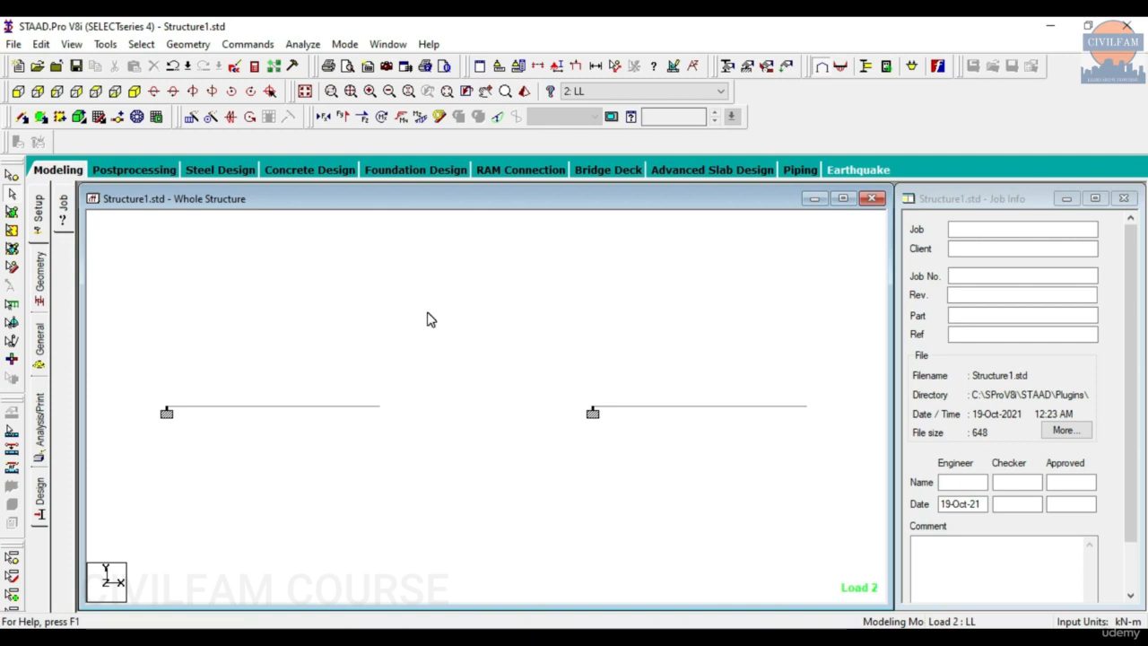
left_click(42, 352)
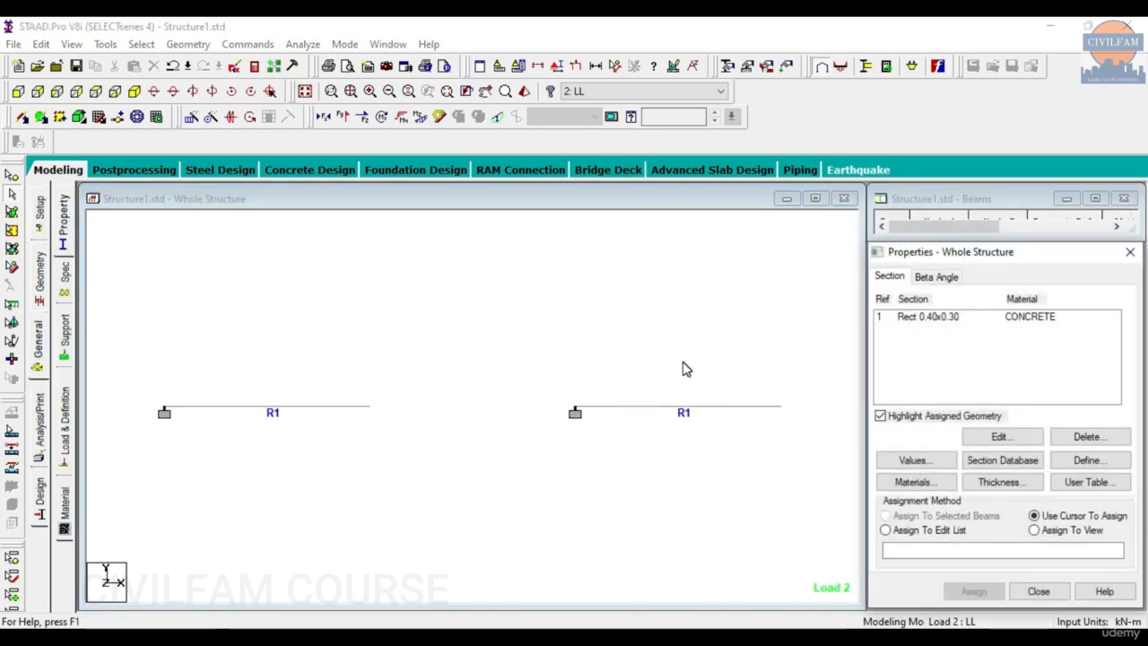